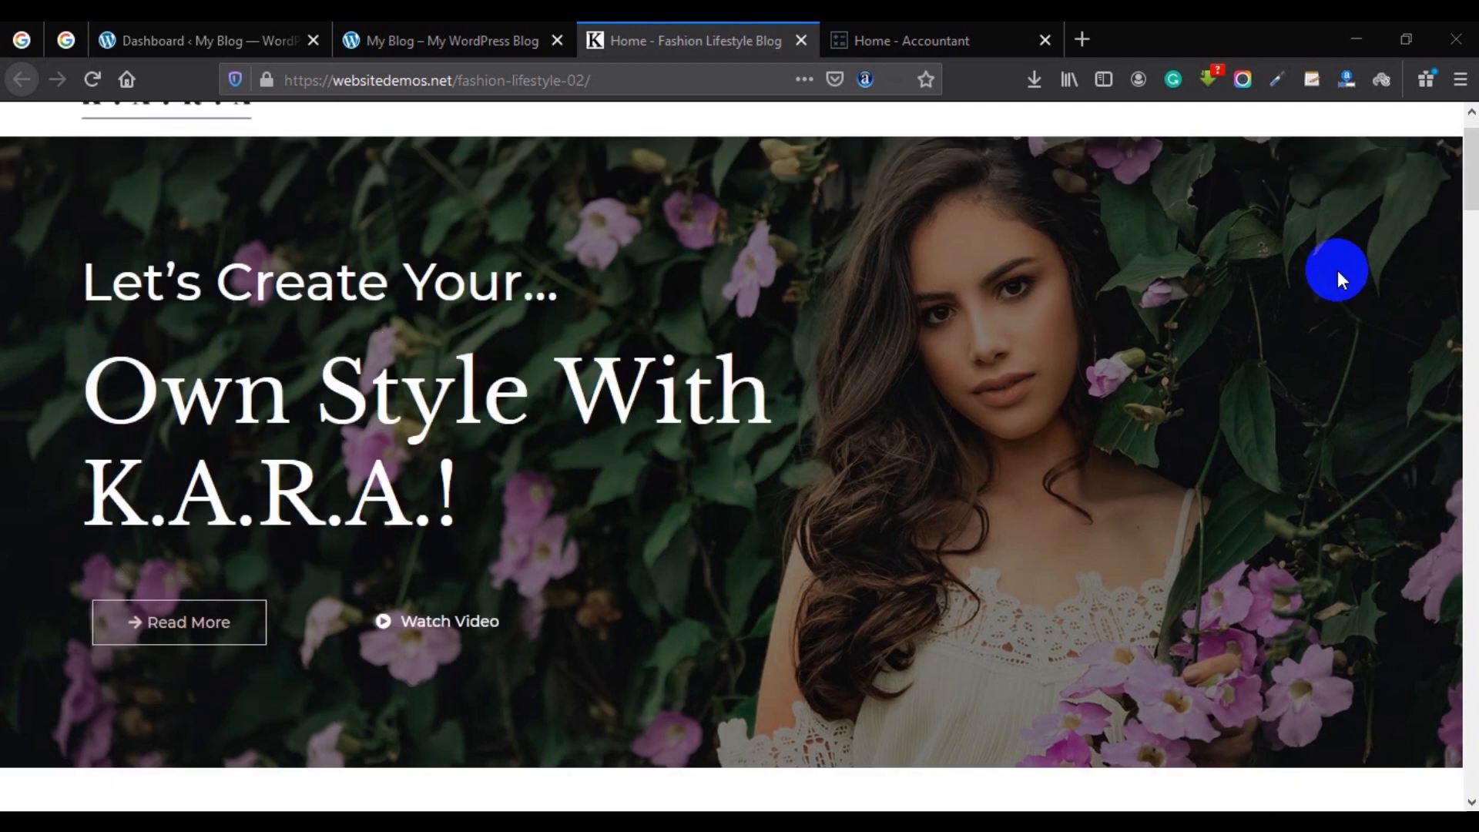
Browse the K.A.R.A fashion demo, then switch to the 'My Blog – My WordPress Blog' tab.
scroll(1337, 270, down, 1)
scroll(1341, 261, up, 5)
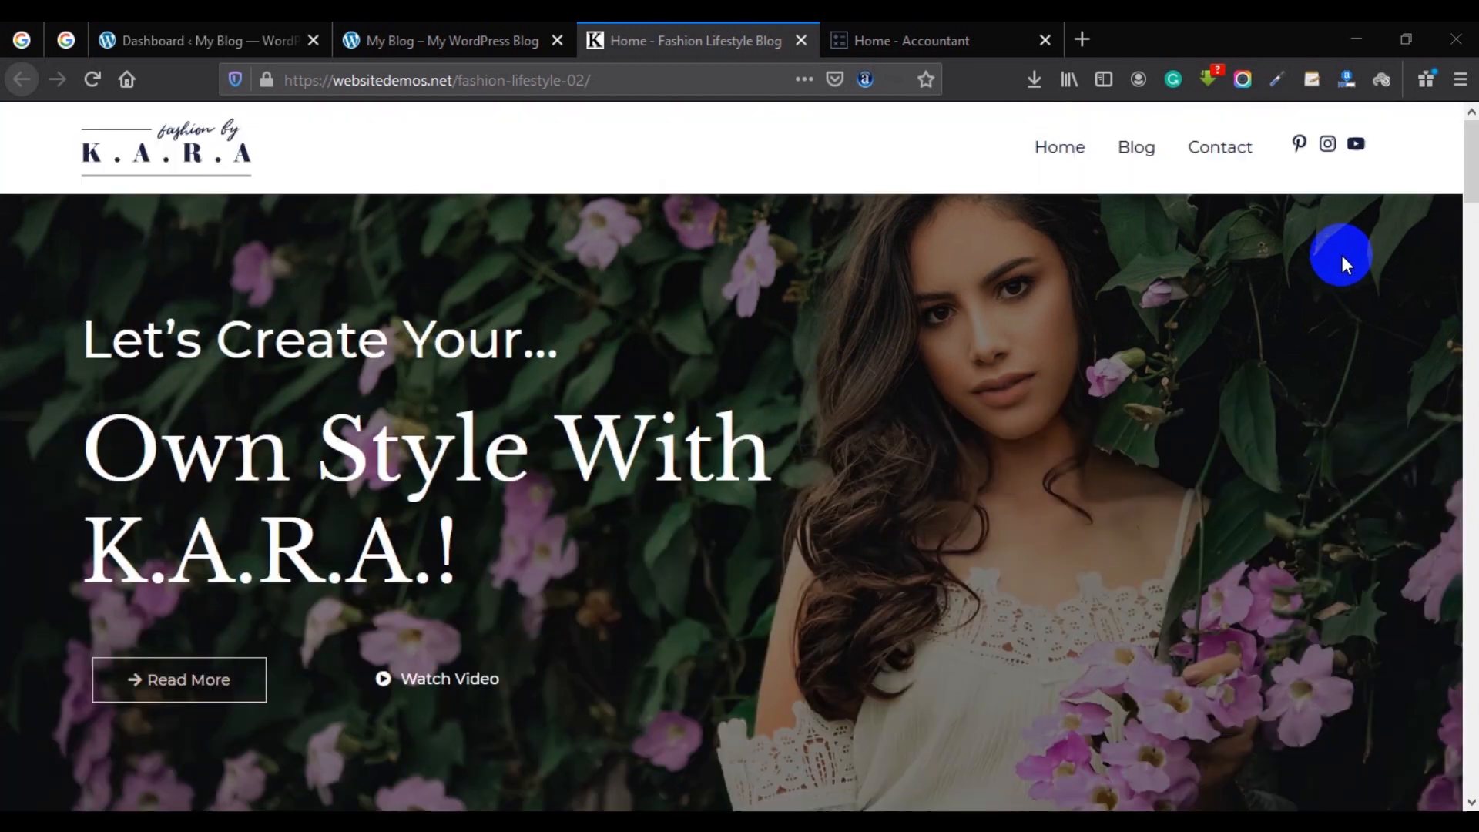
scroll(1340, 260, down, 15)
scroll(1332, 256, down, 20)
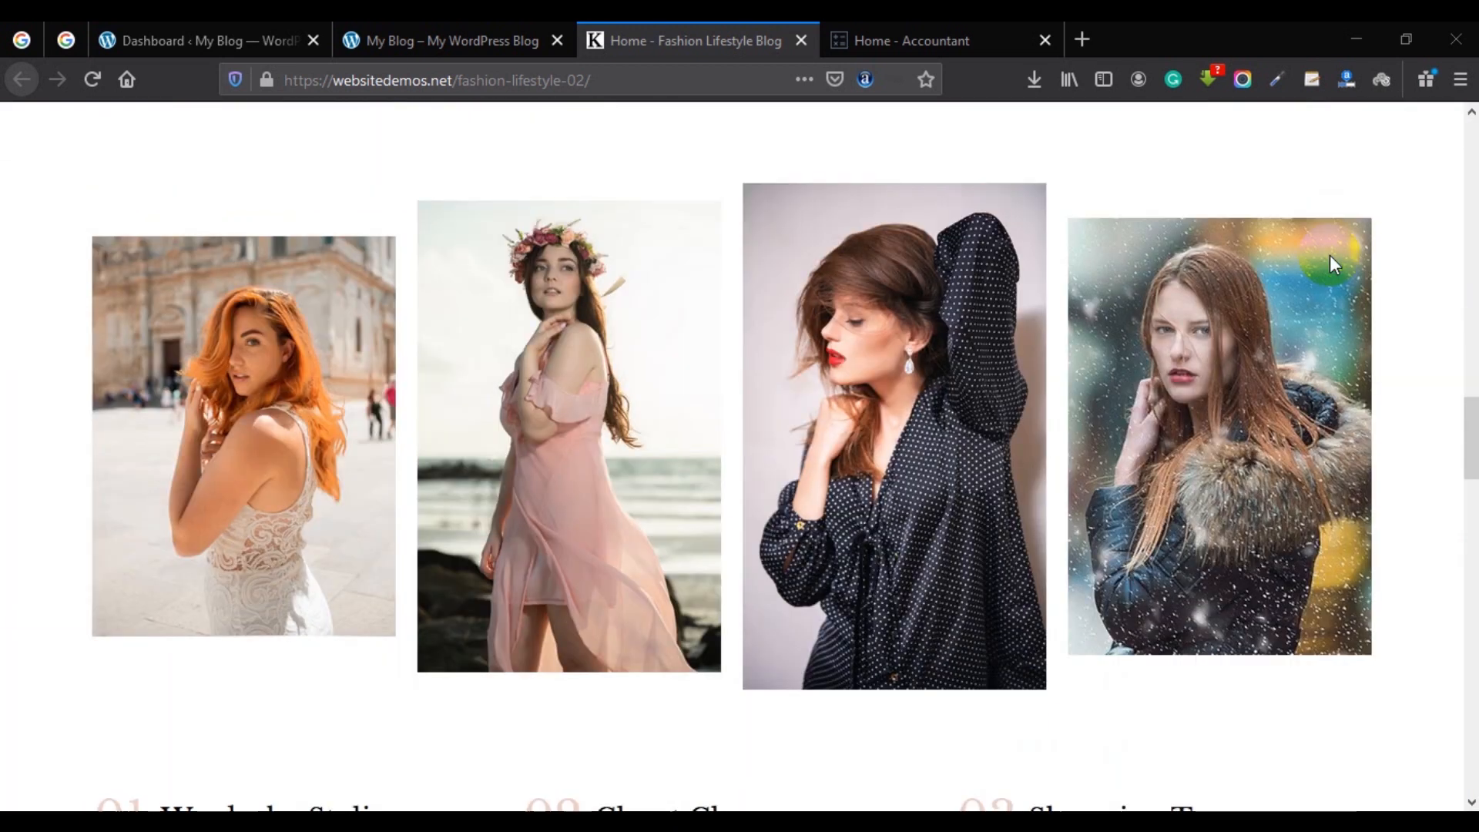
scroll(1391, 445, down, 12)
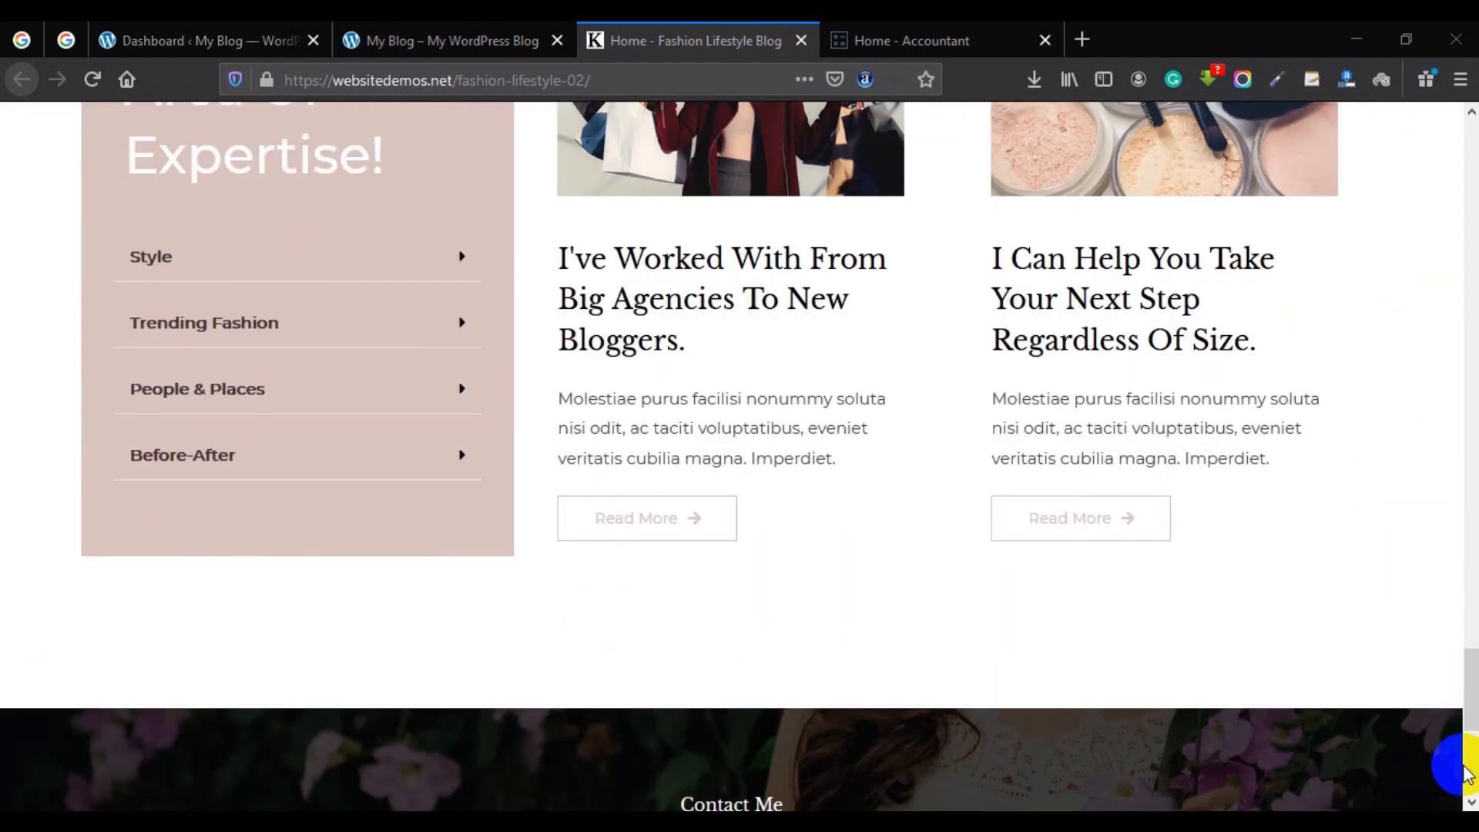
scroll(1391, 445, up, 20)
scroll(1413, 198, up, 6)
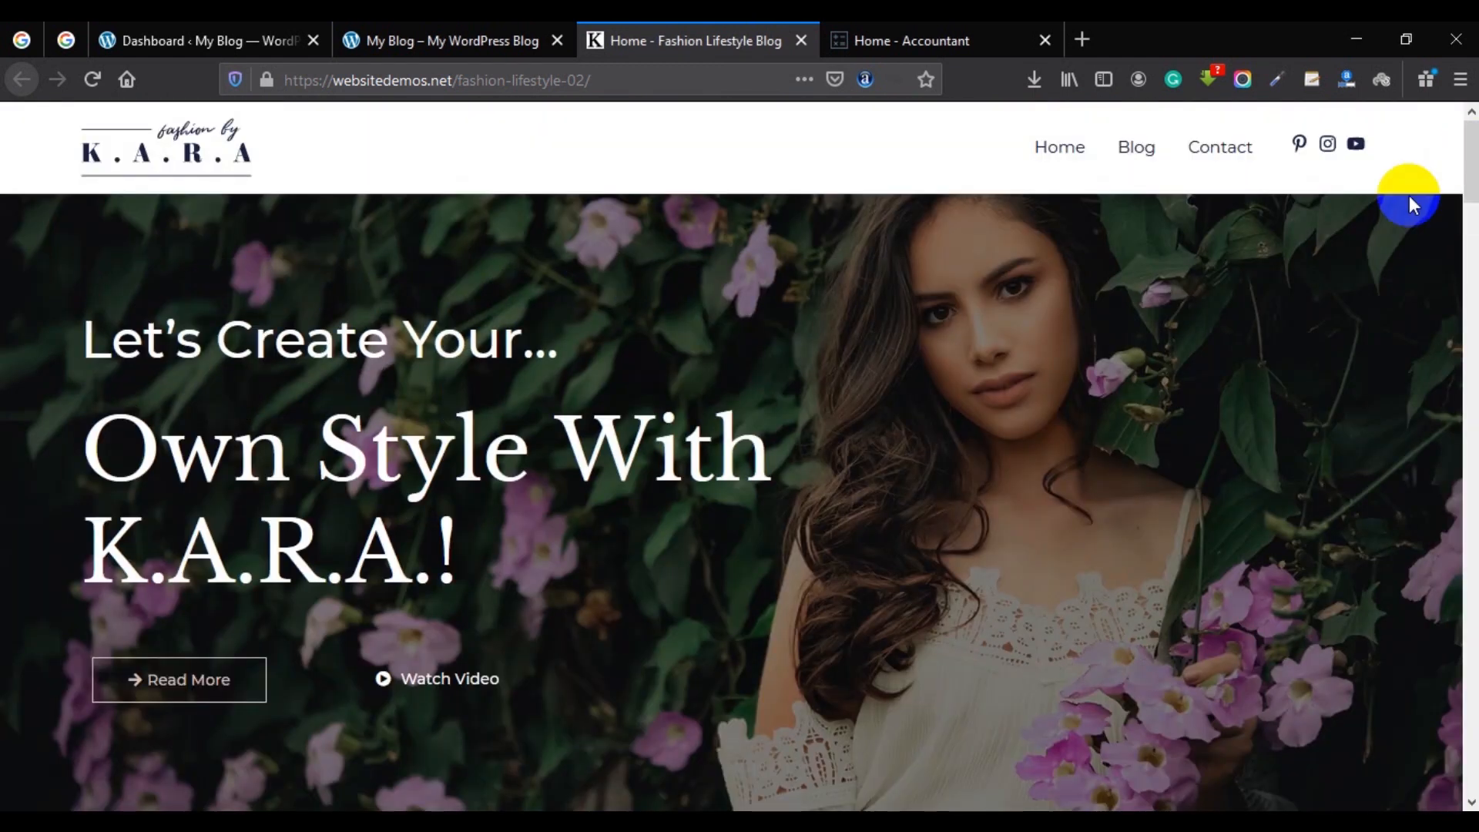
click(529, 25)
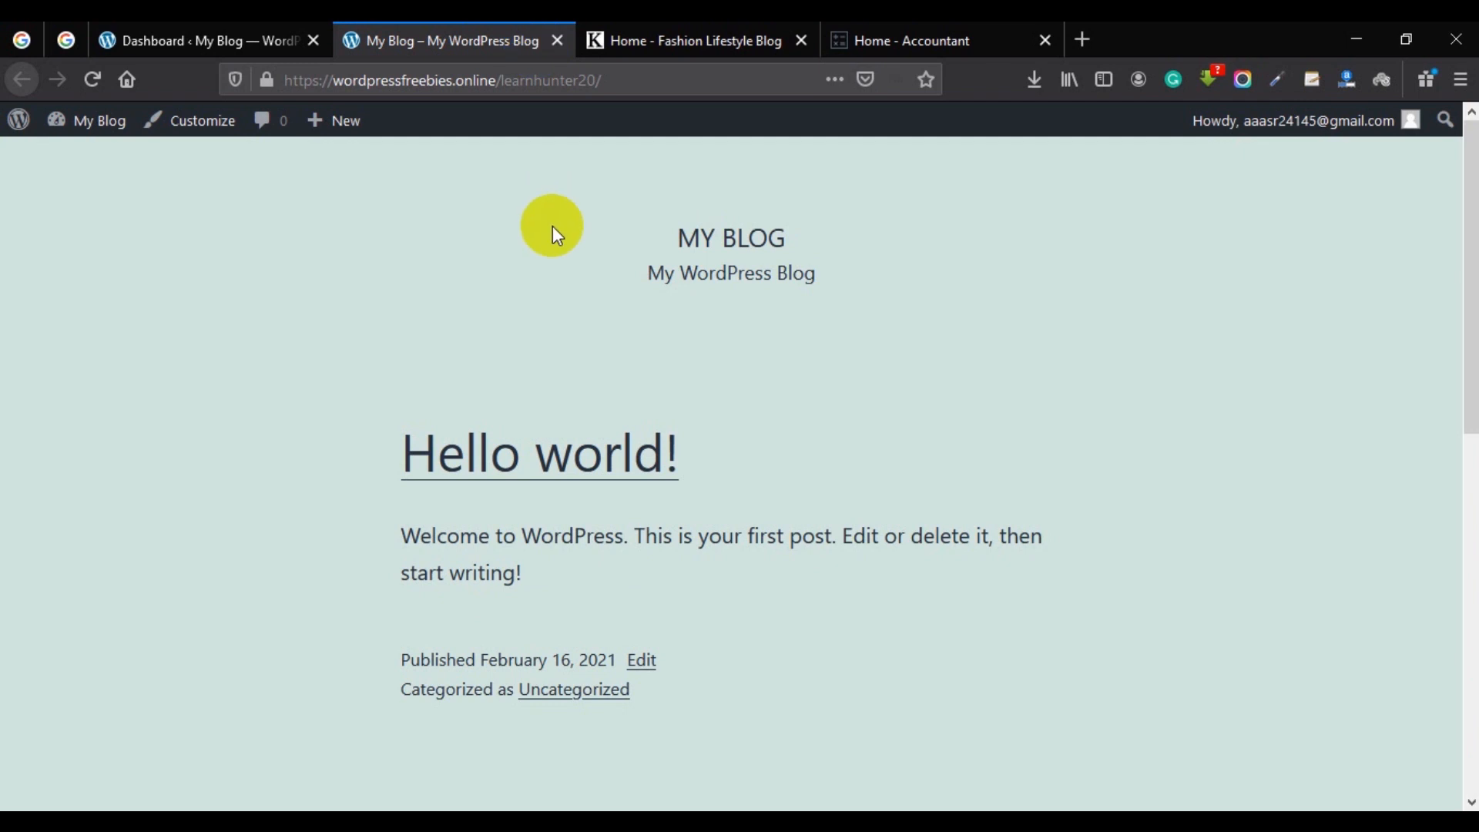
Switch to the 'Dashboard ‹ My Blog' tab to show the WordPress admin Dashboard.
click(282, 38)
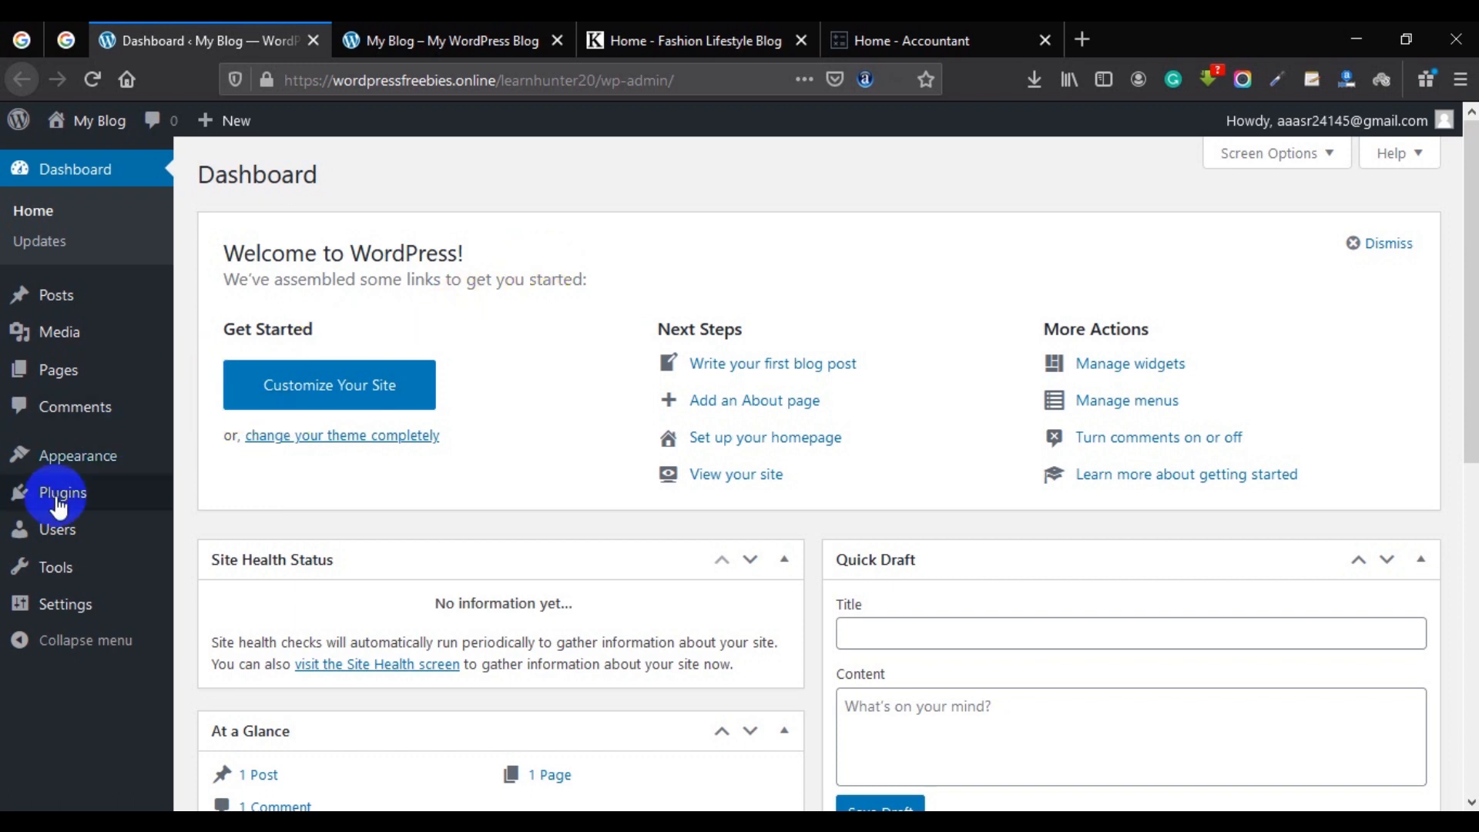
Go to Appearance > Themes to reach the page for adding new themes.
mouse_move(77, 457)
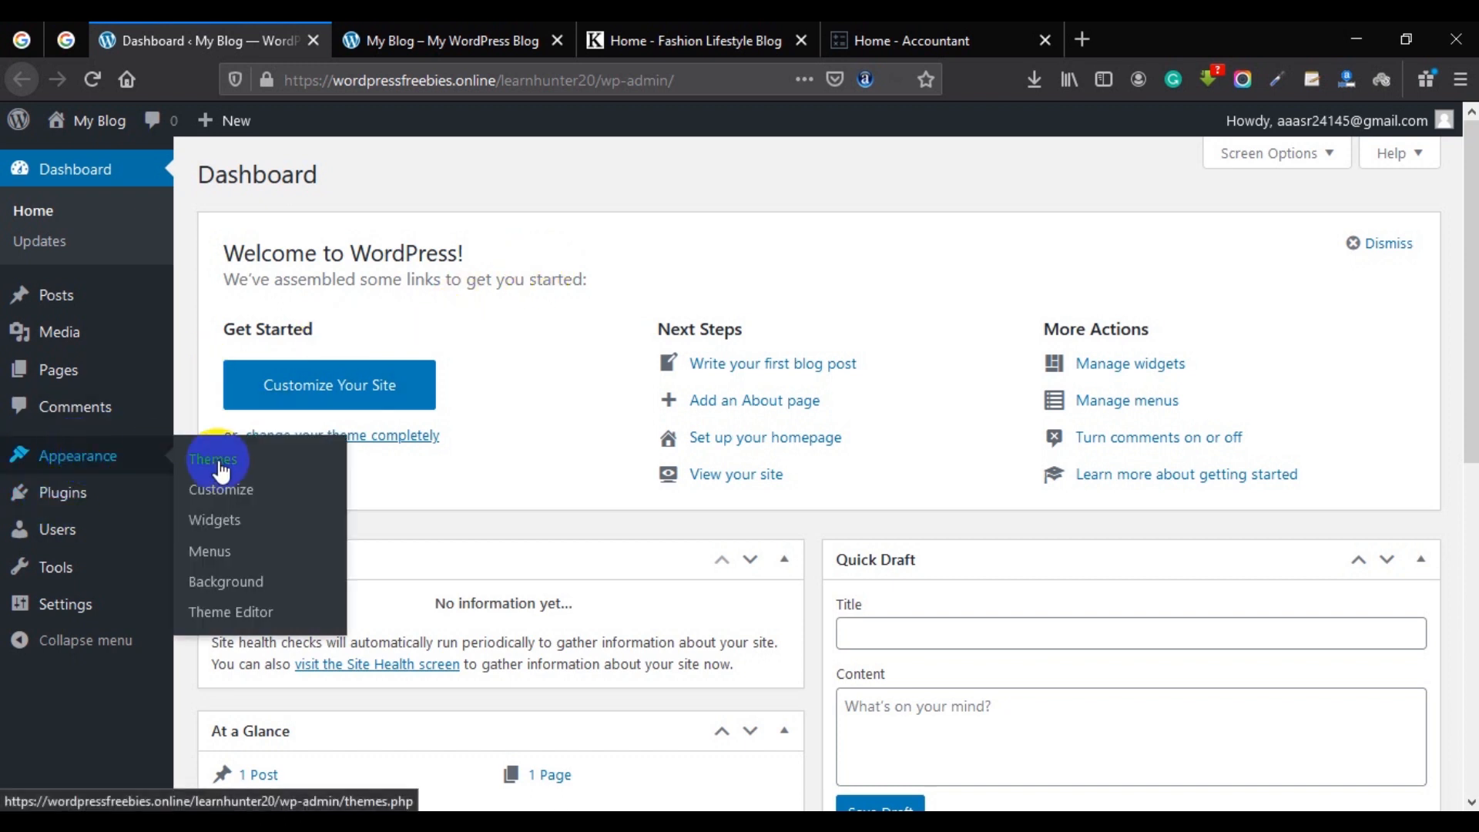
click(117, 464)
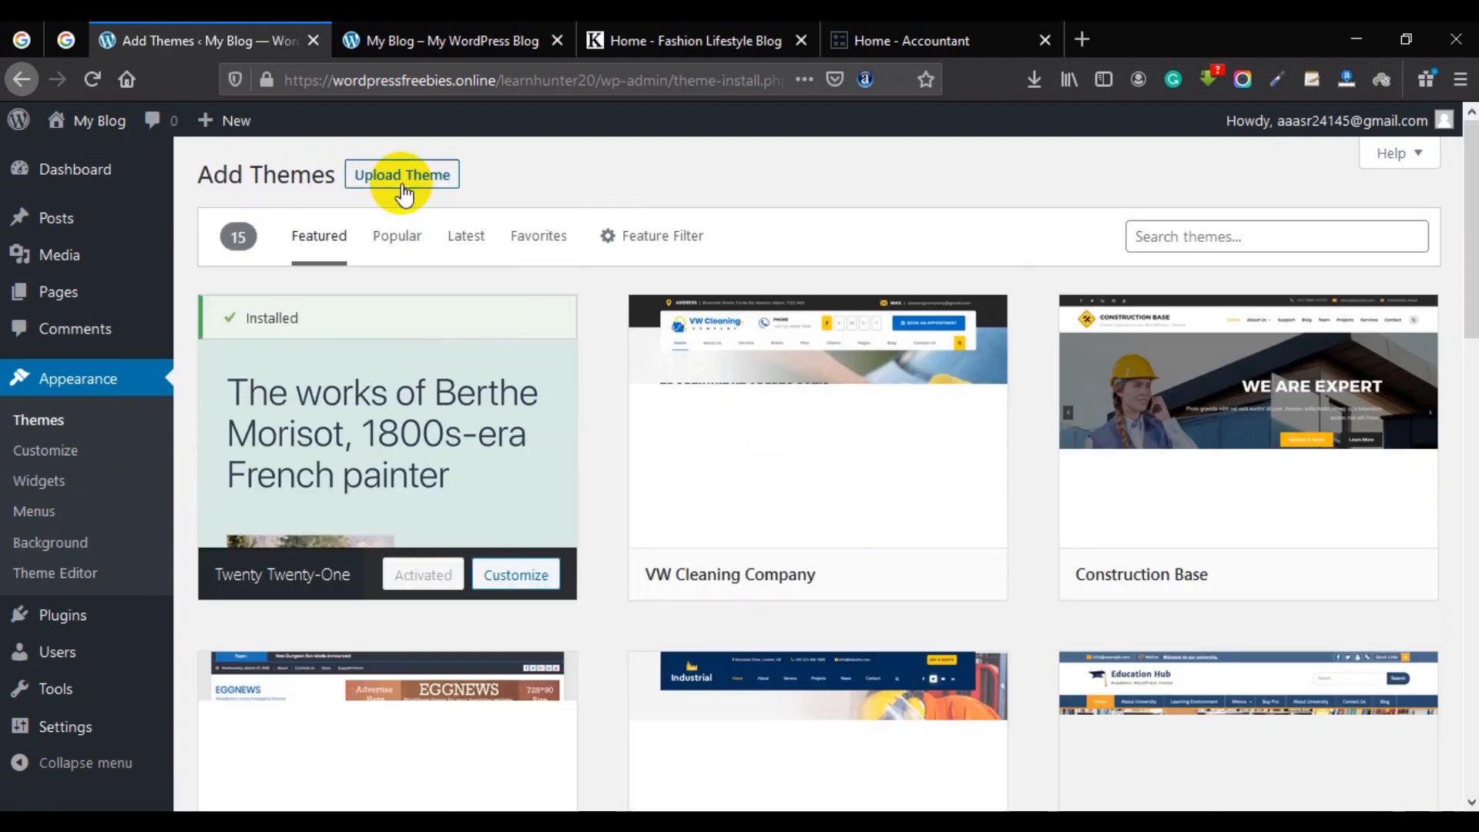
Search themes for 'astra', install the Astra theme and activate it.
click(1183, 233)
text(astra)
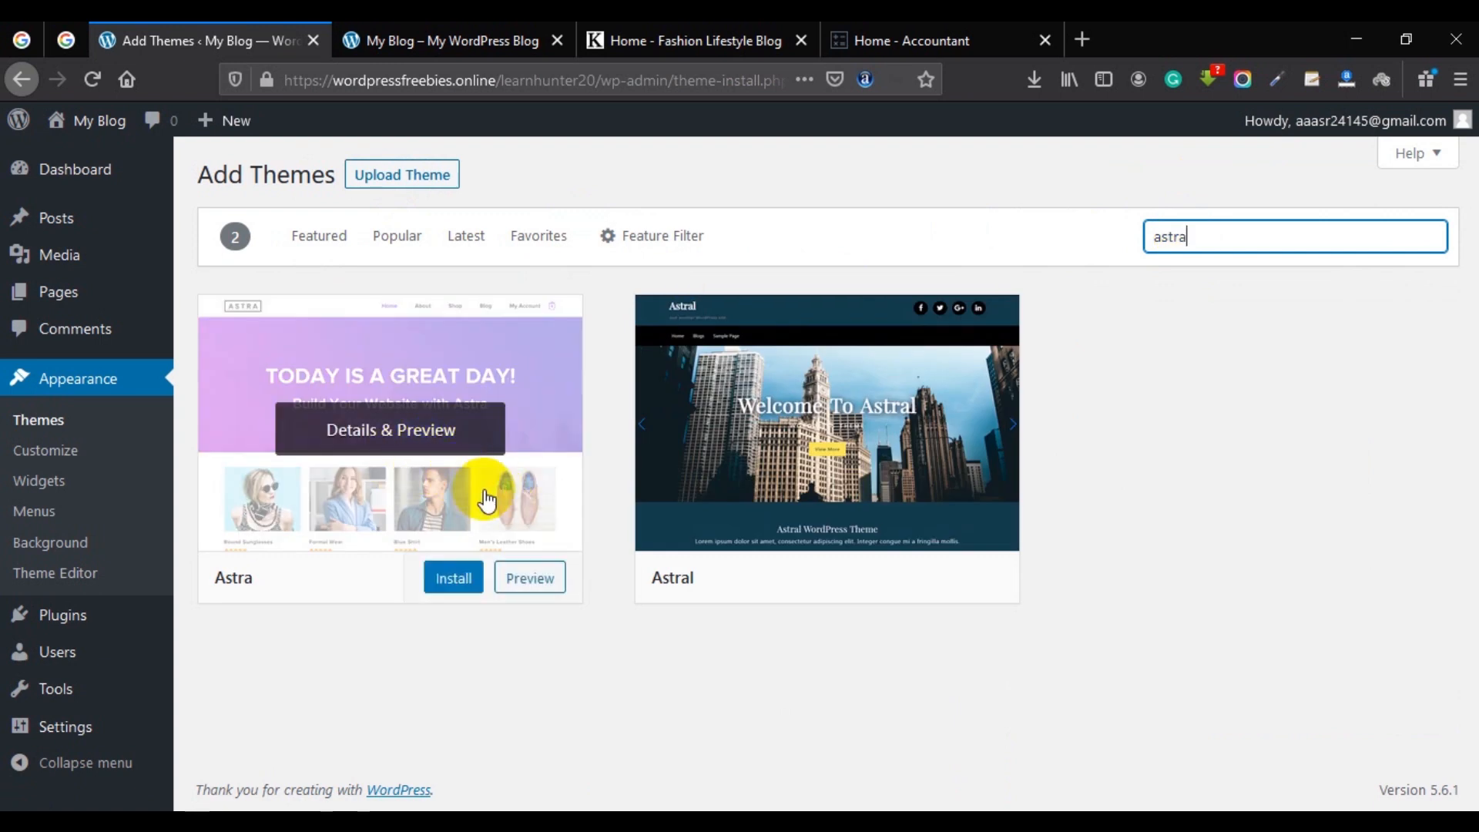
click(462, 587)
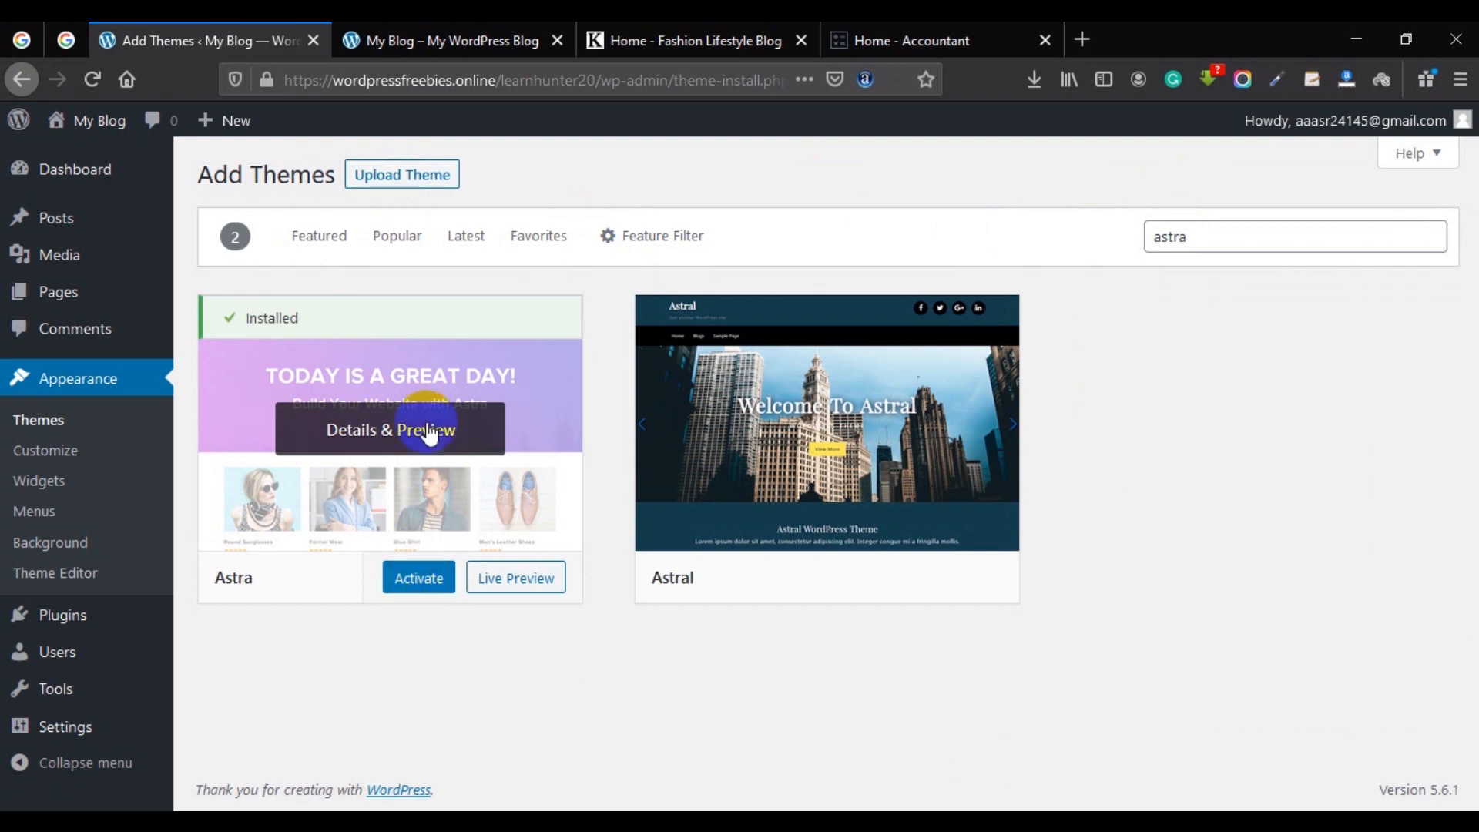
click(416, 581)
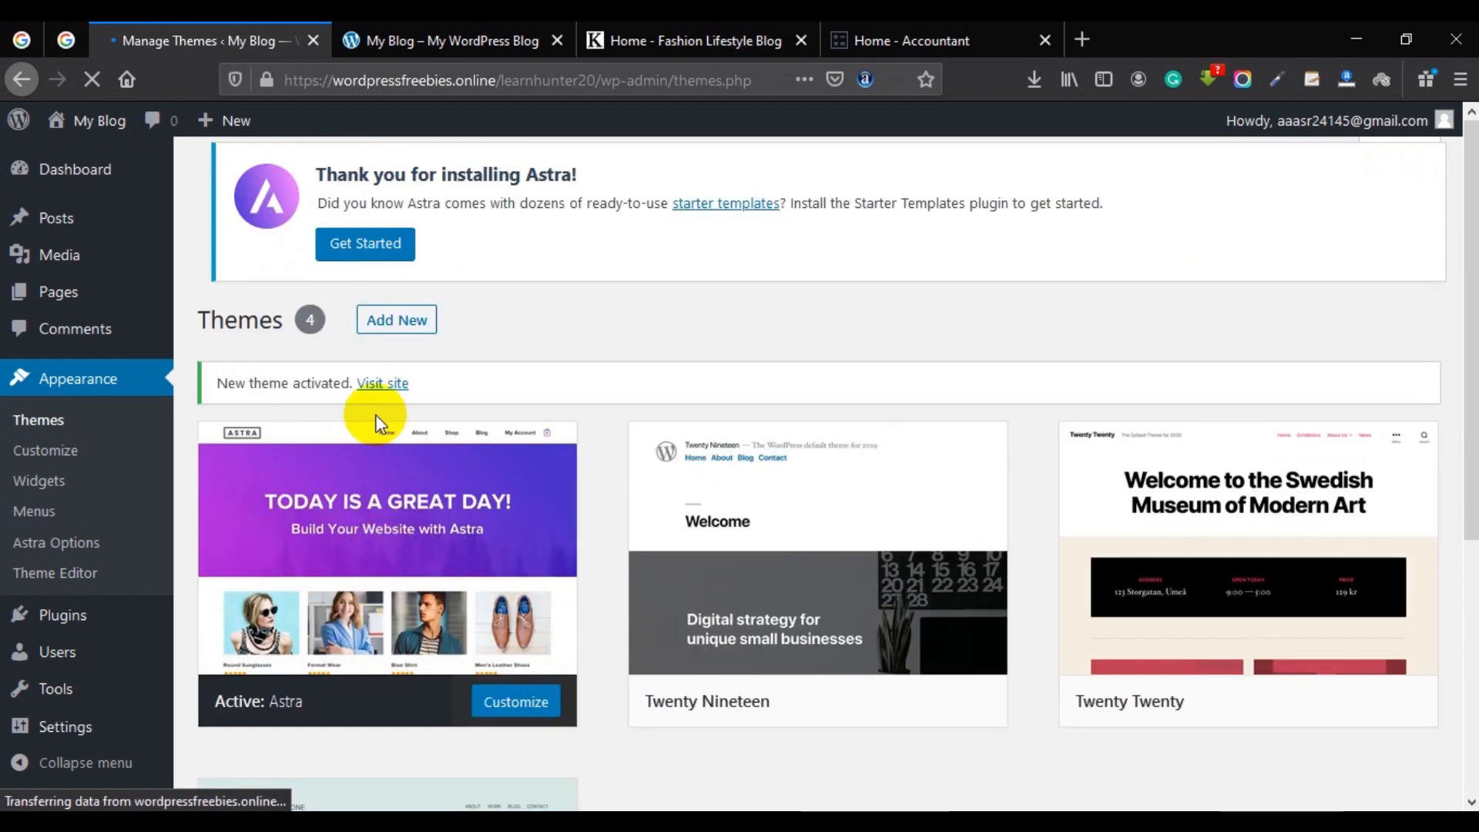
Preview the Astra-styled site in a new tab, then return to the Manage Themes tab.
right_click(376, 401)
click(416, 405)
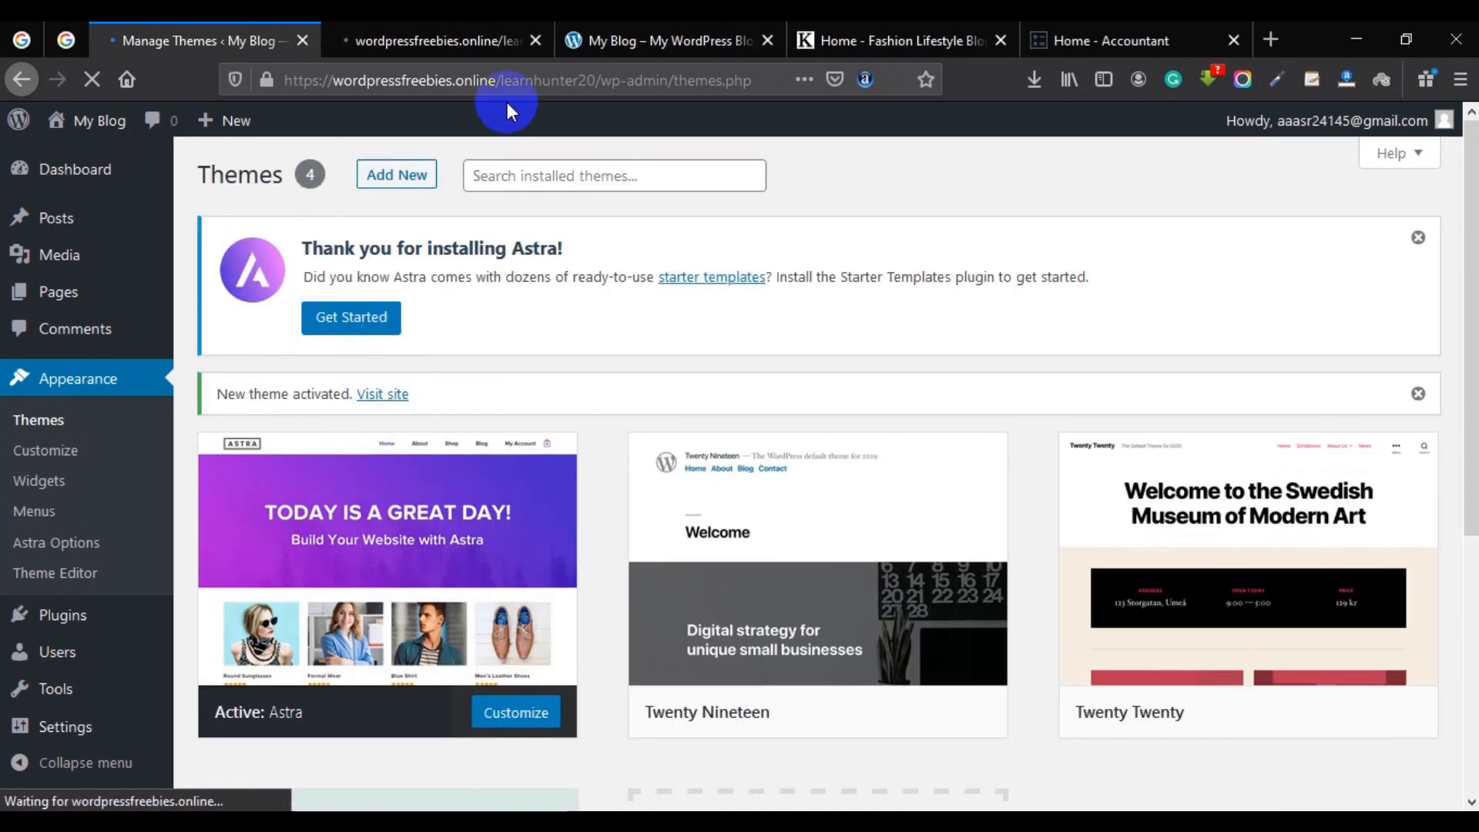
click(460, 34)
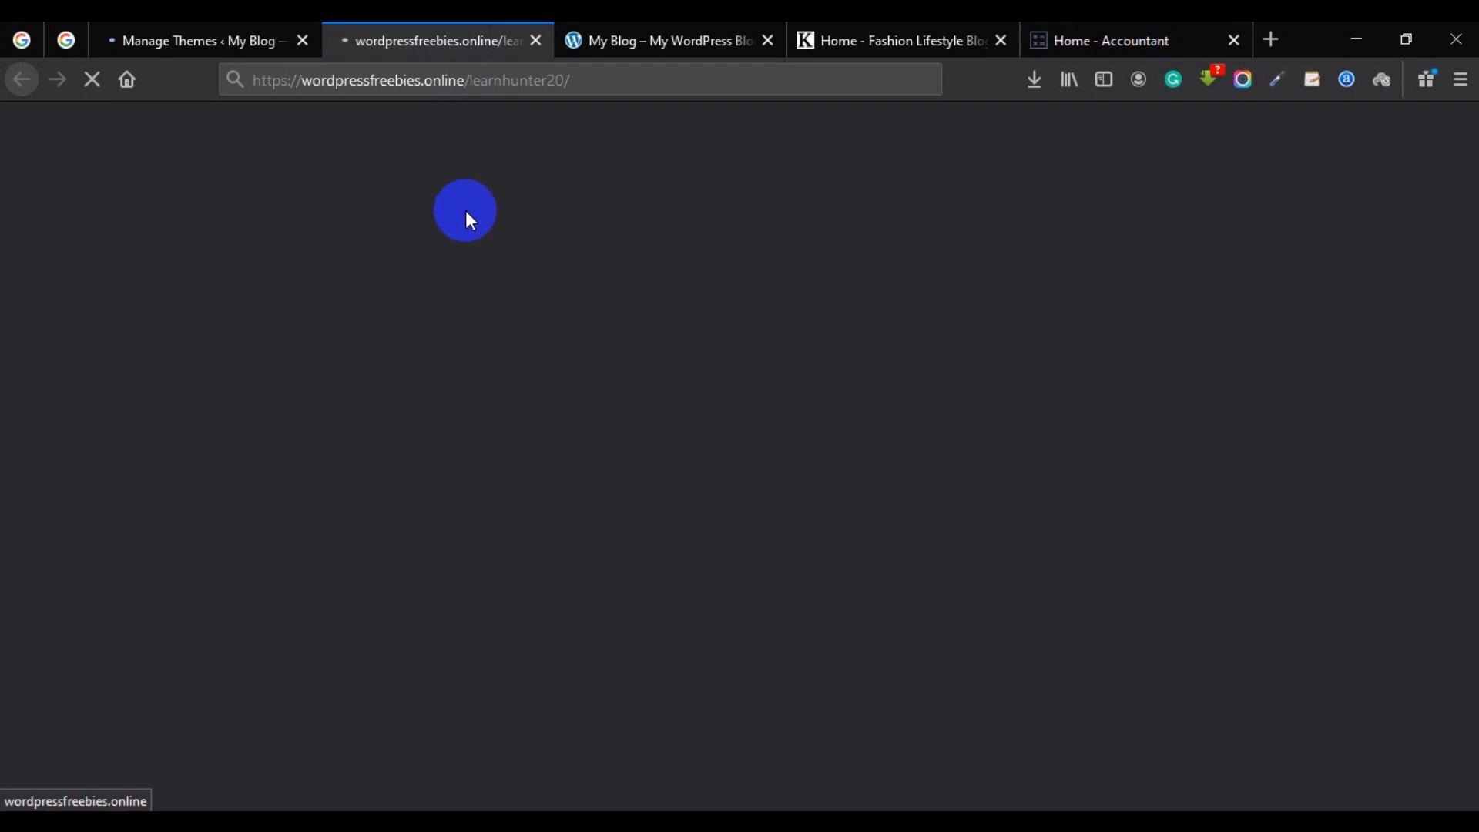
scroll(482, 385, down, 6)
scroll(497, 422, up, 8)
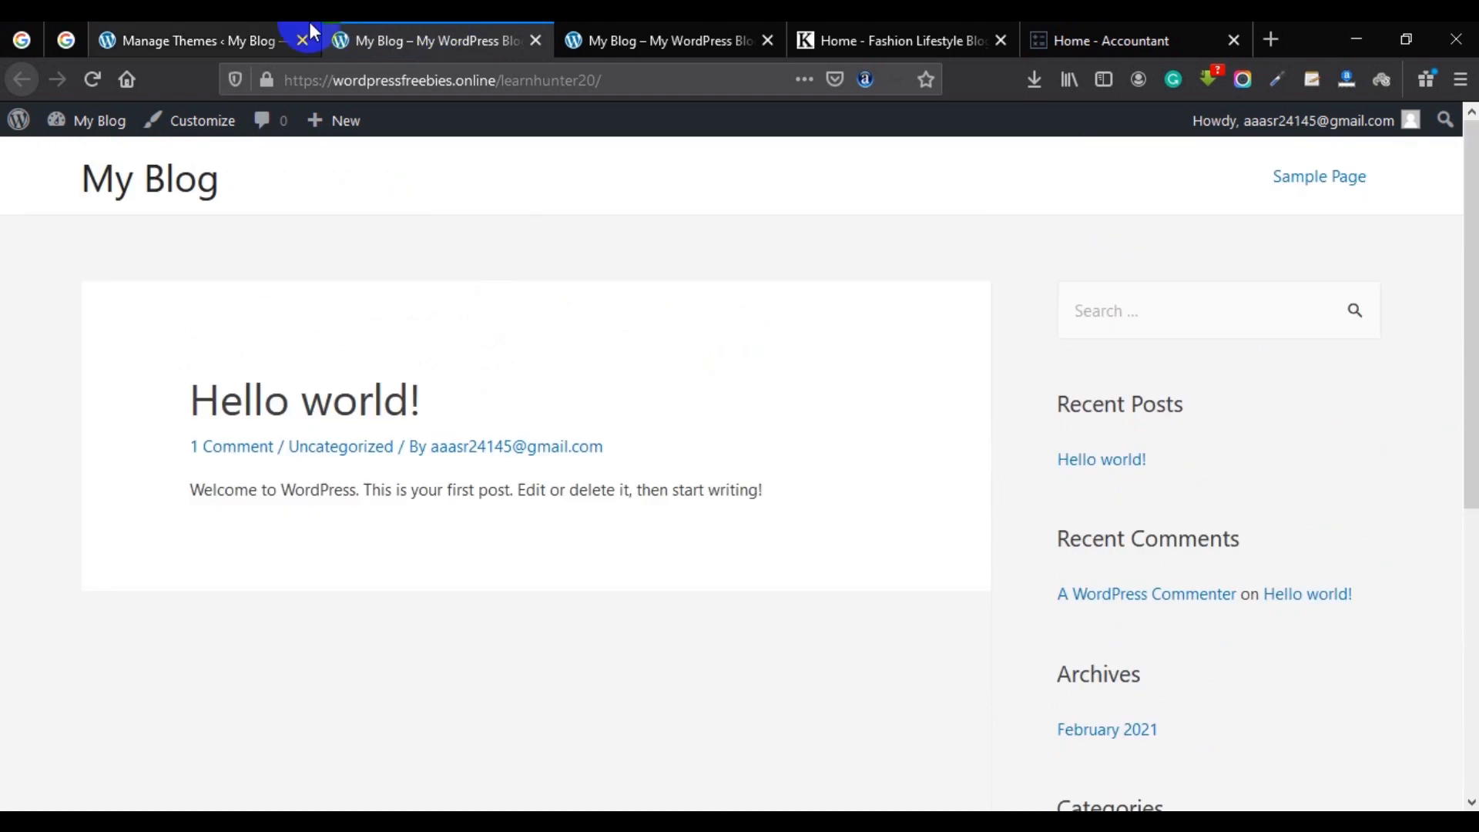
click(231, 40)
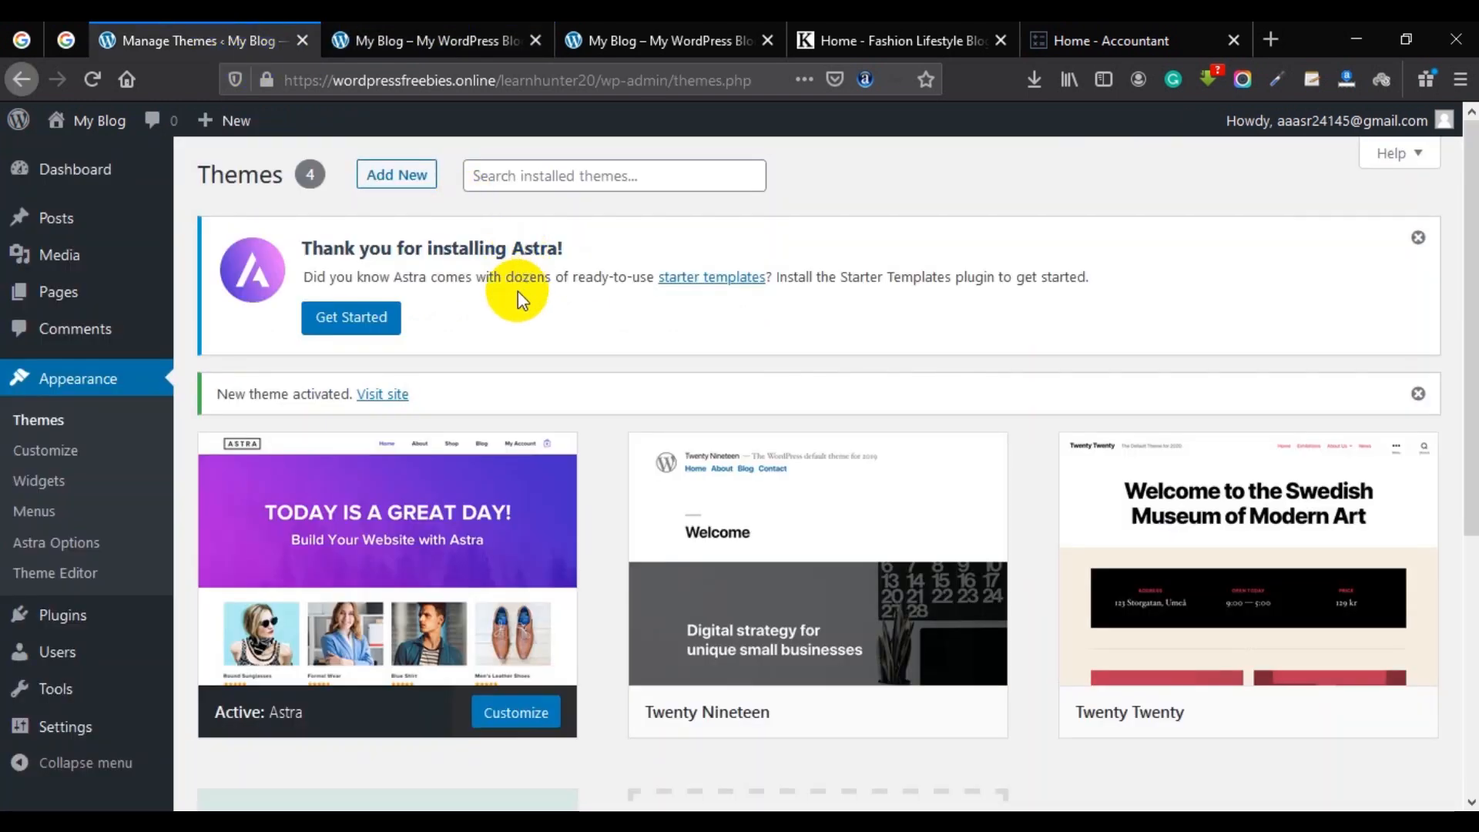
Launch Astra's Starter Templates from the notice and choose Elementor as the page builder.
click(359, 322)
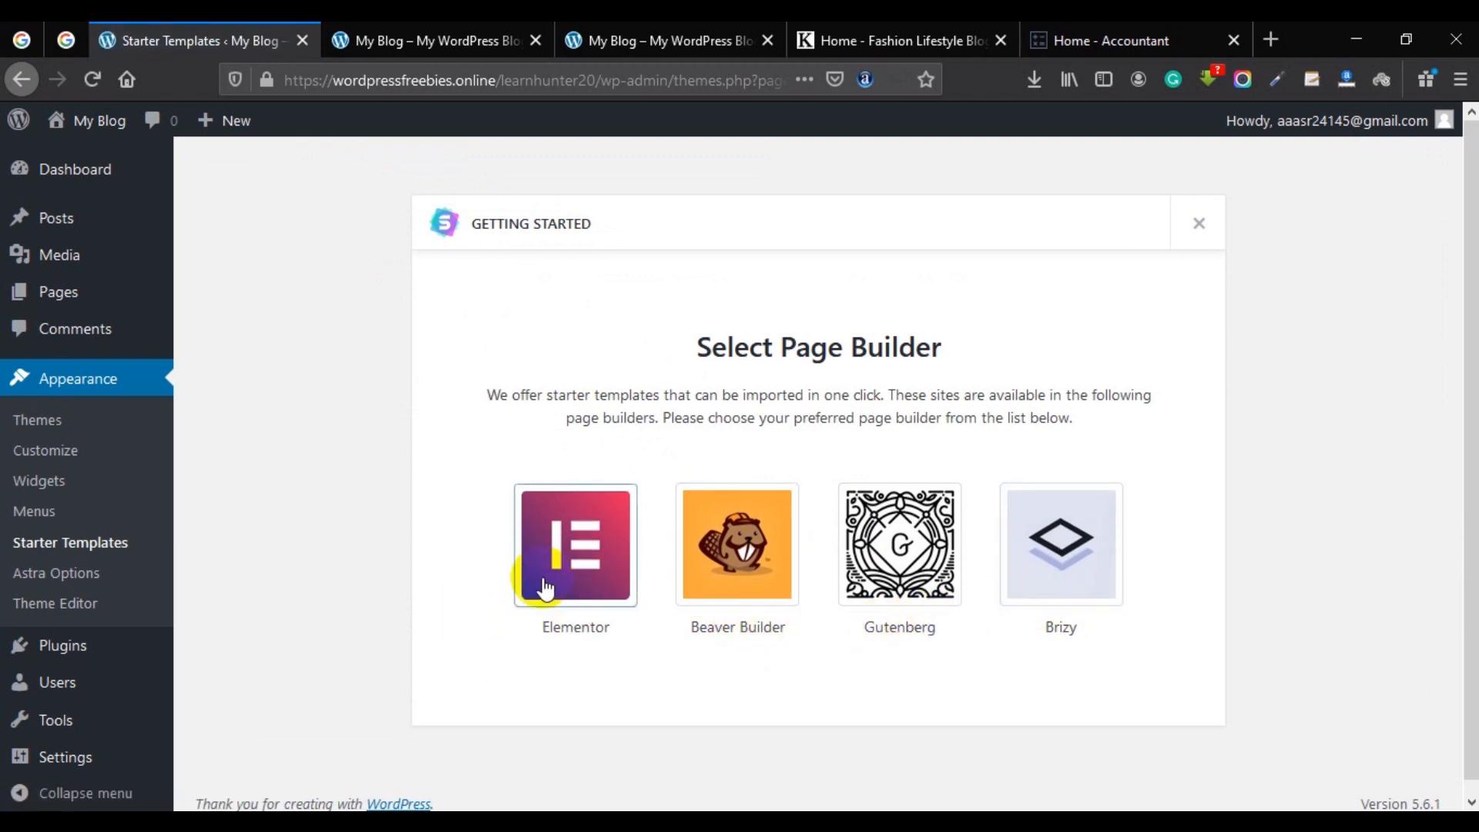
click(576, 528)
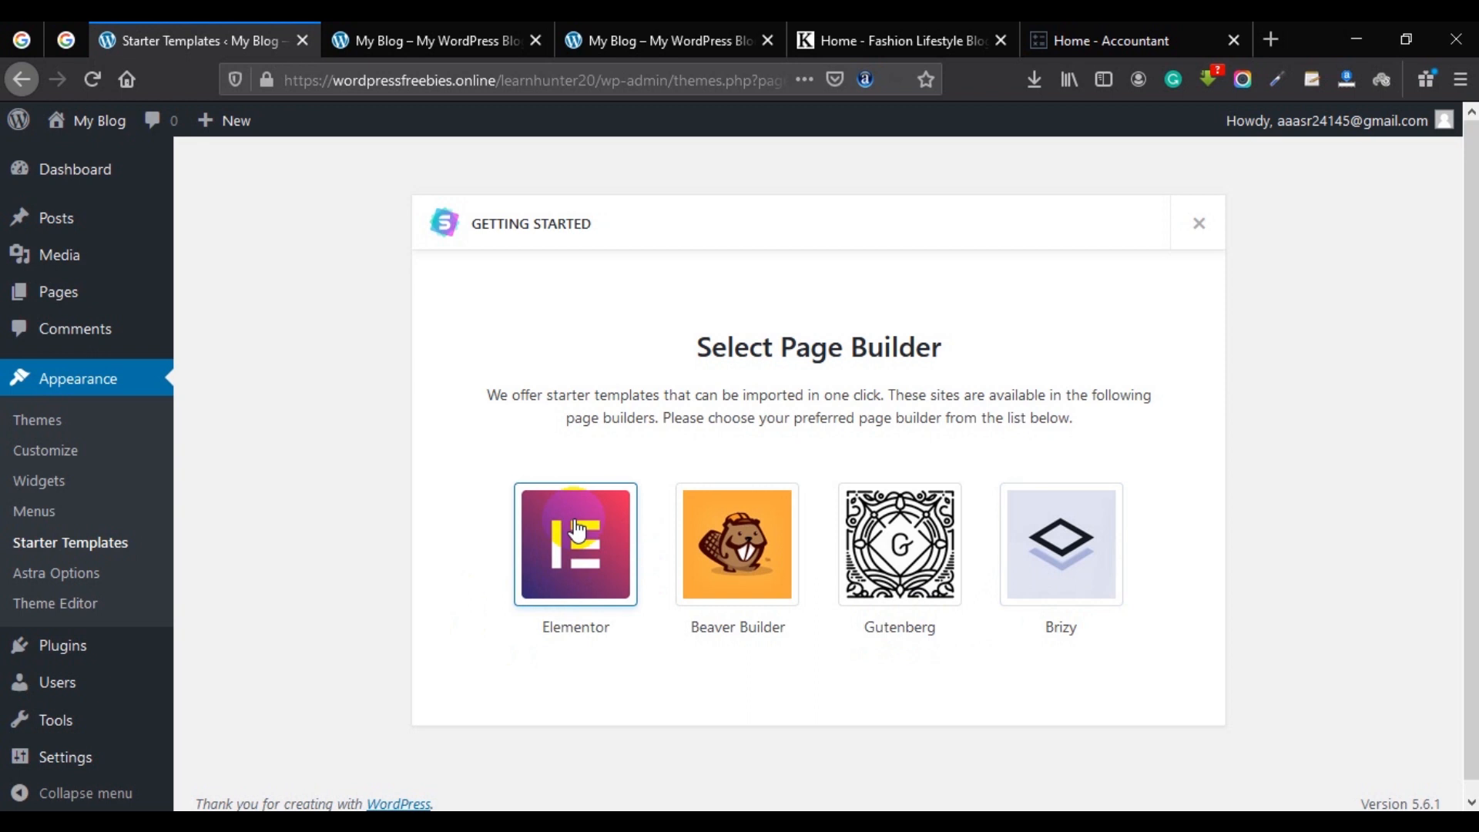
click(578, 530)
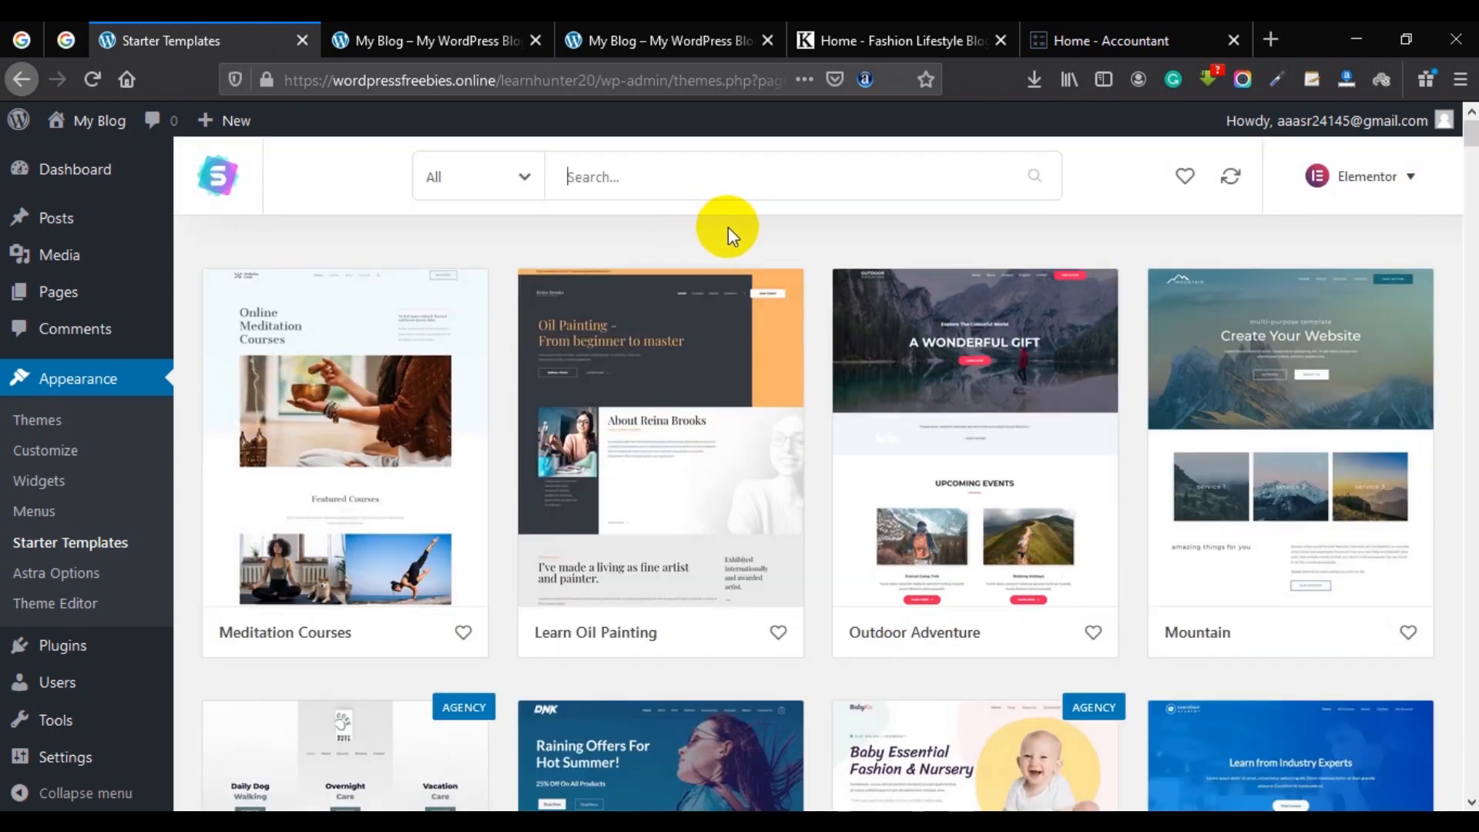
Filter the starter template library to show only Free templates.
scroll(728, 228, down, 1)
scroll(789, 202, up, 1)
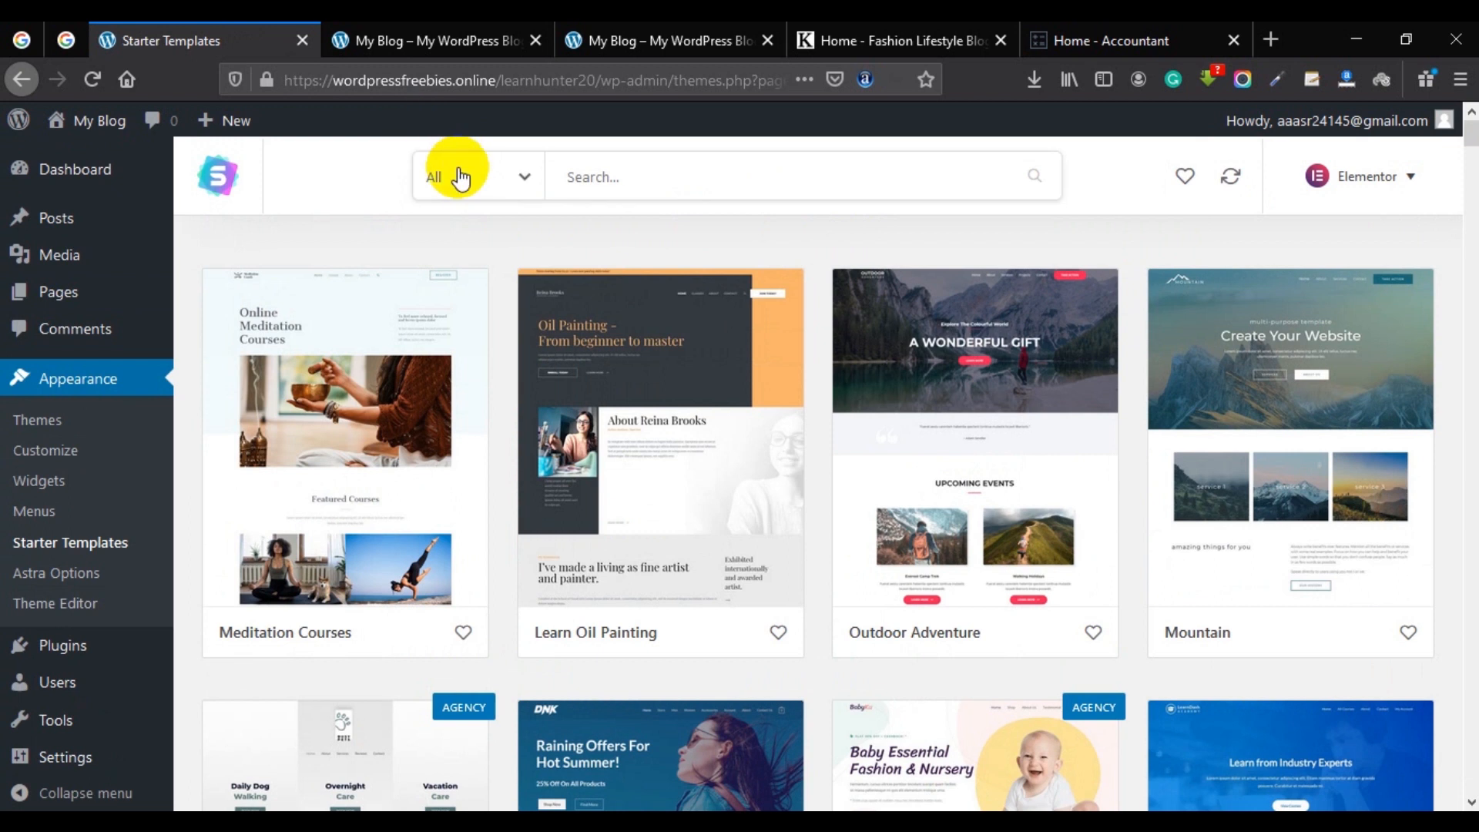
click(460, 177)
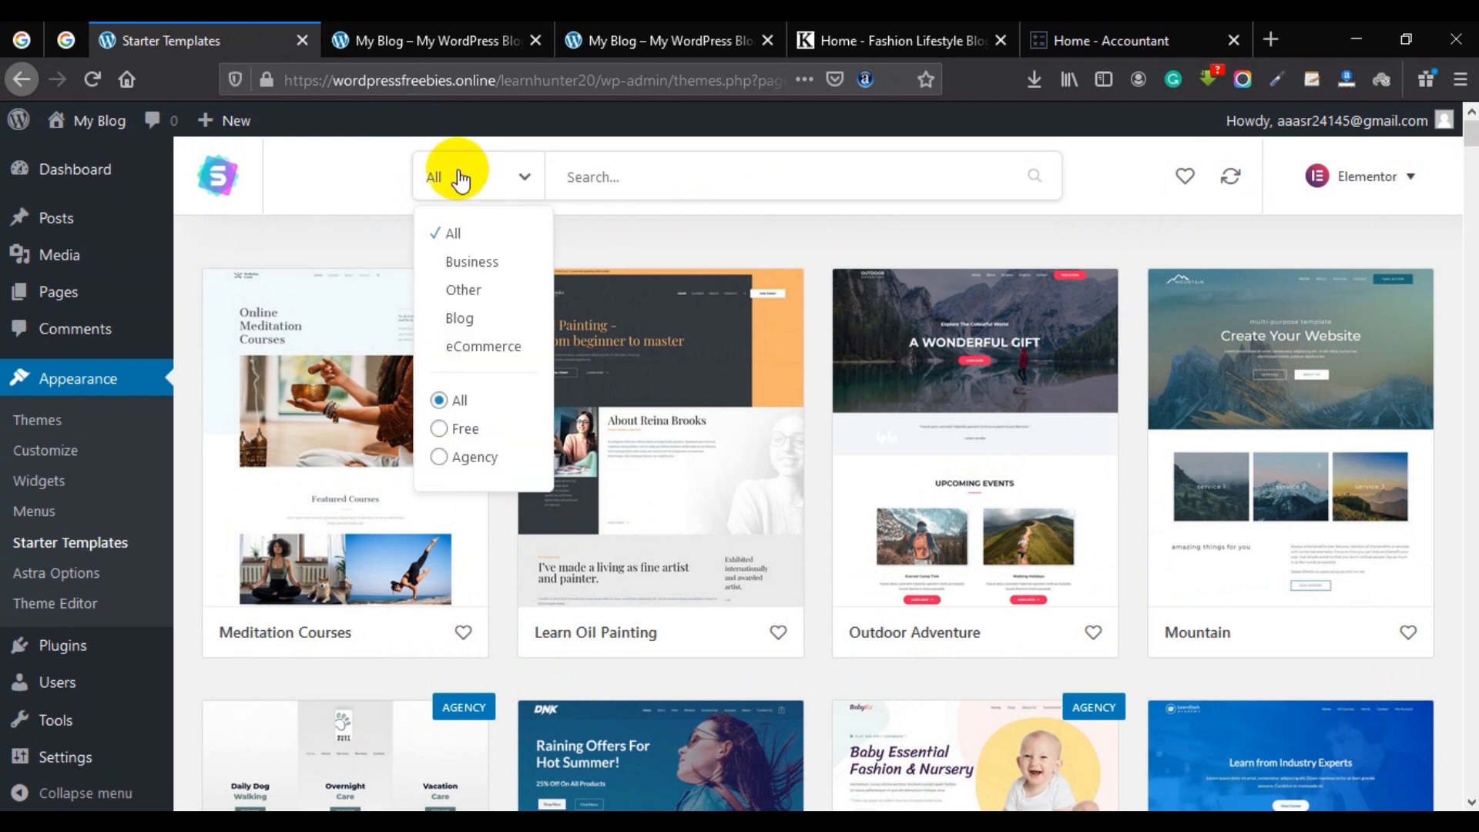
click(451, 432)
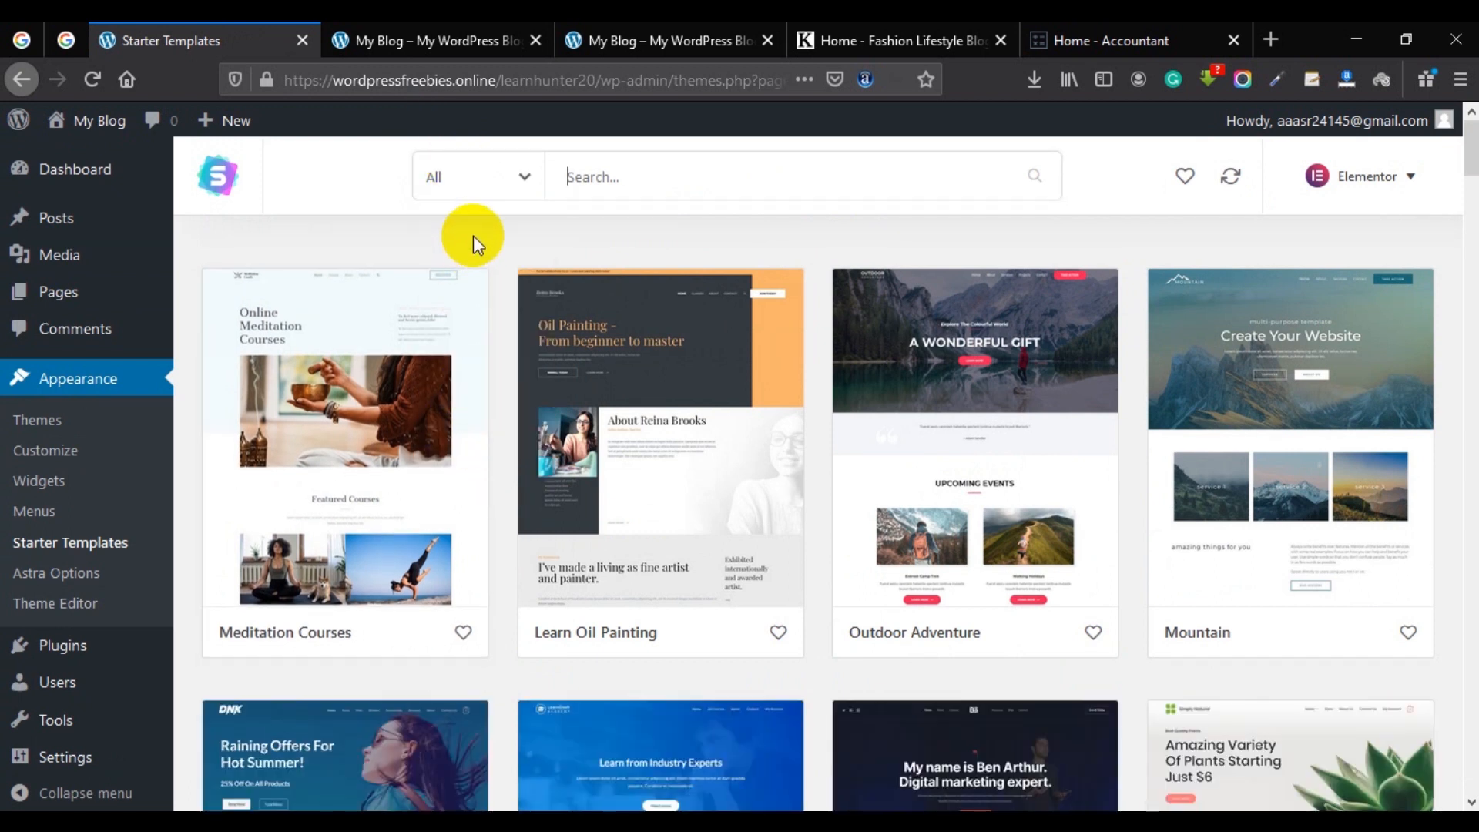
Search the free templates for 'fashion' to find Fashion Lifestyle Blog.
scroll(481, 247, down, 10)
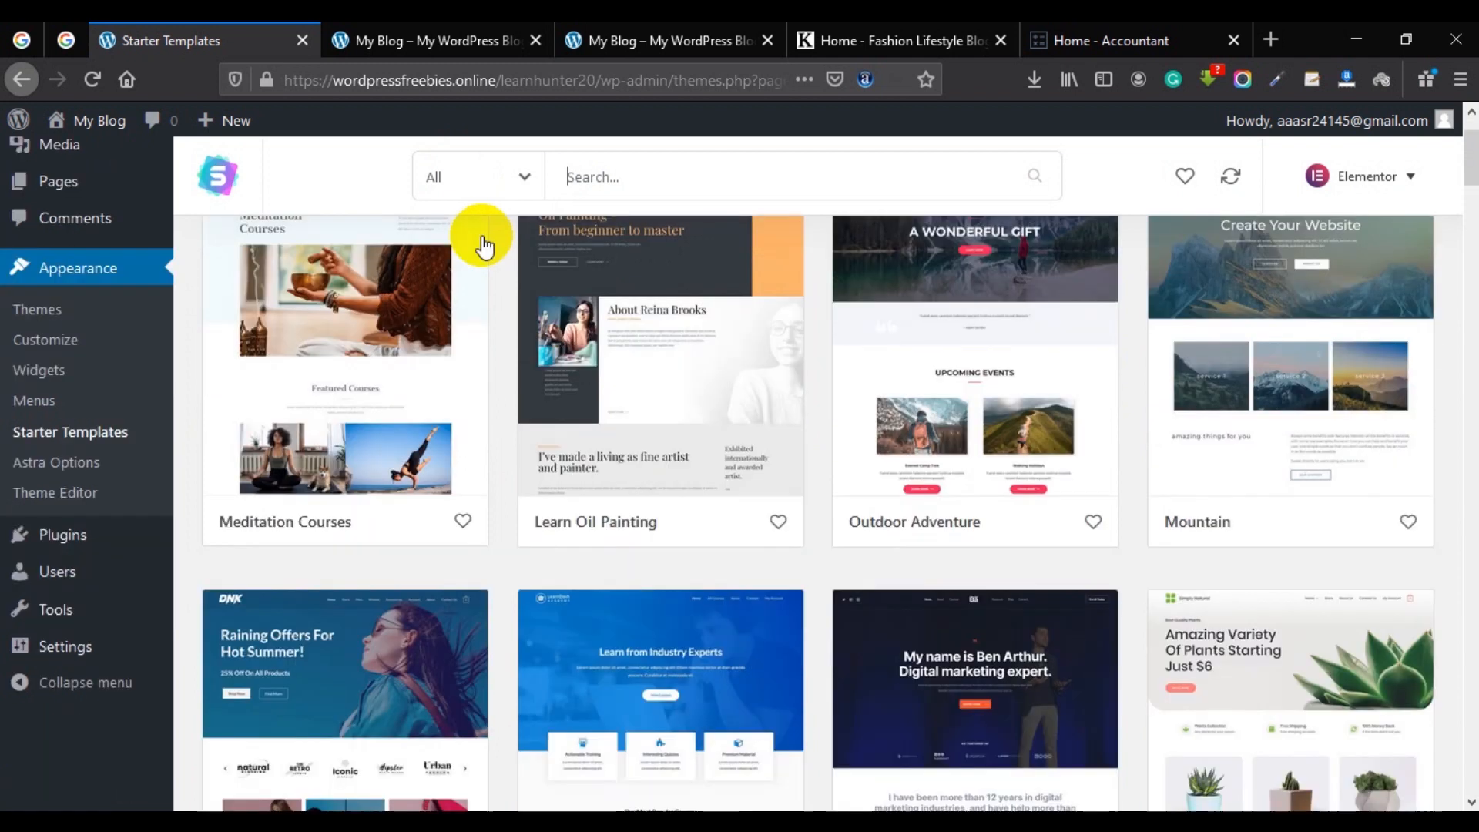
scroll(489, 273, down, 3)
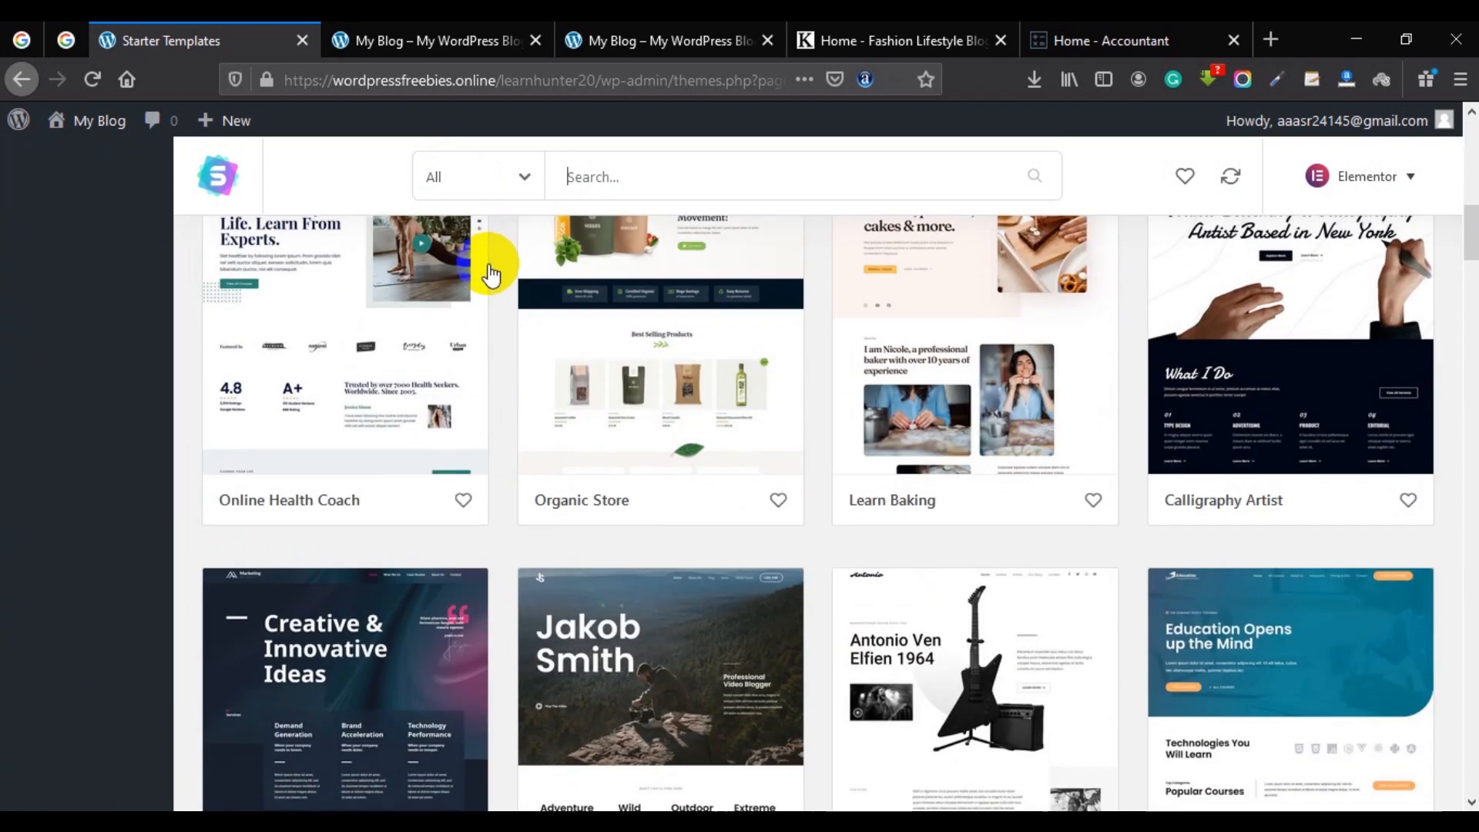
scroll(901, 446, down, 6)
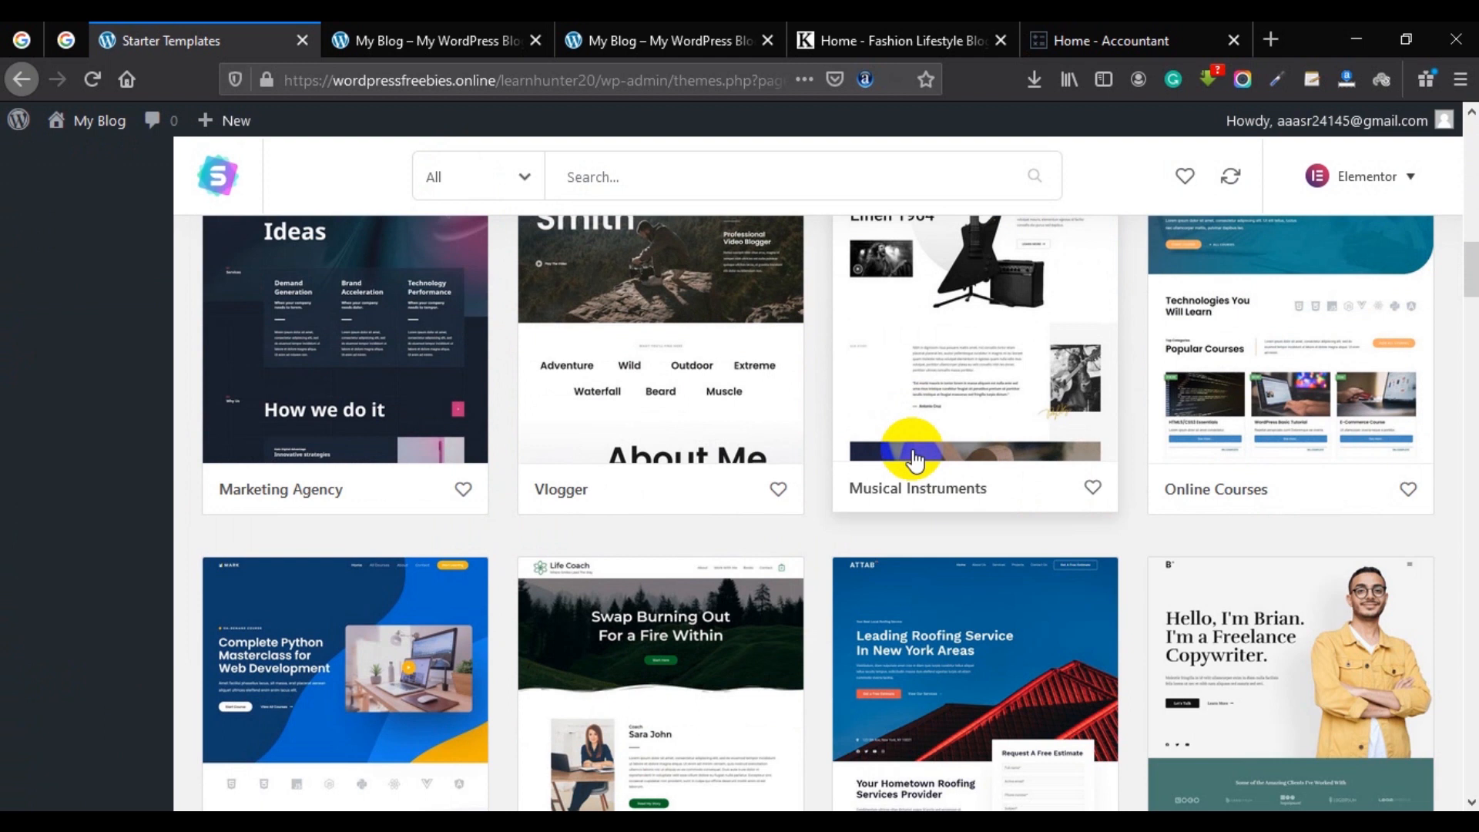
scroll(915, 460, down, 3)
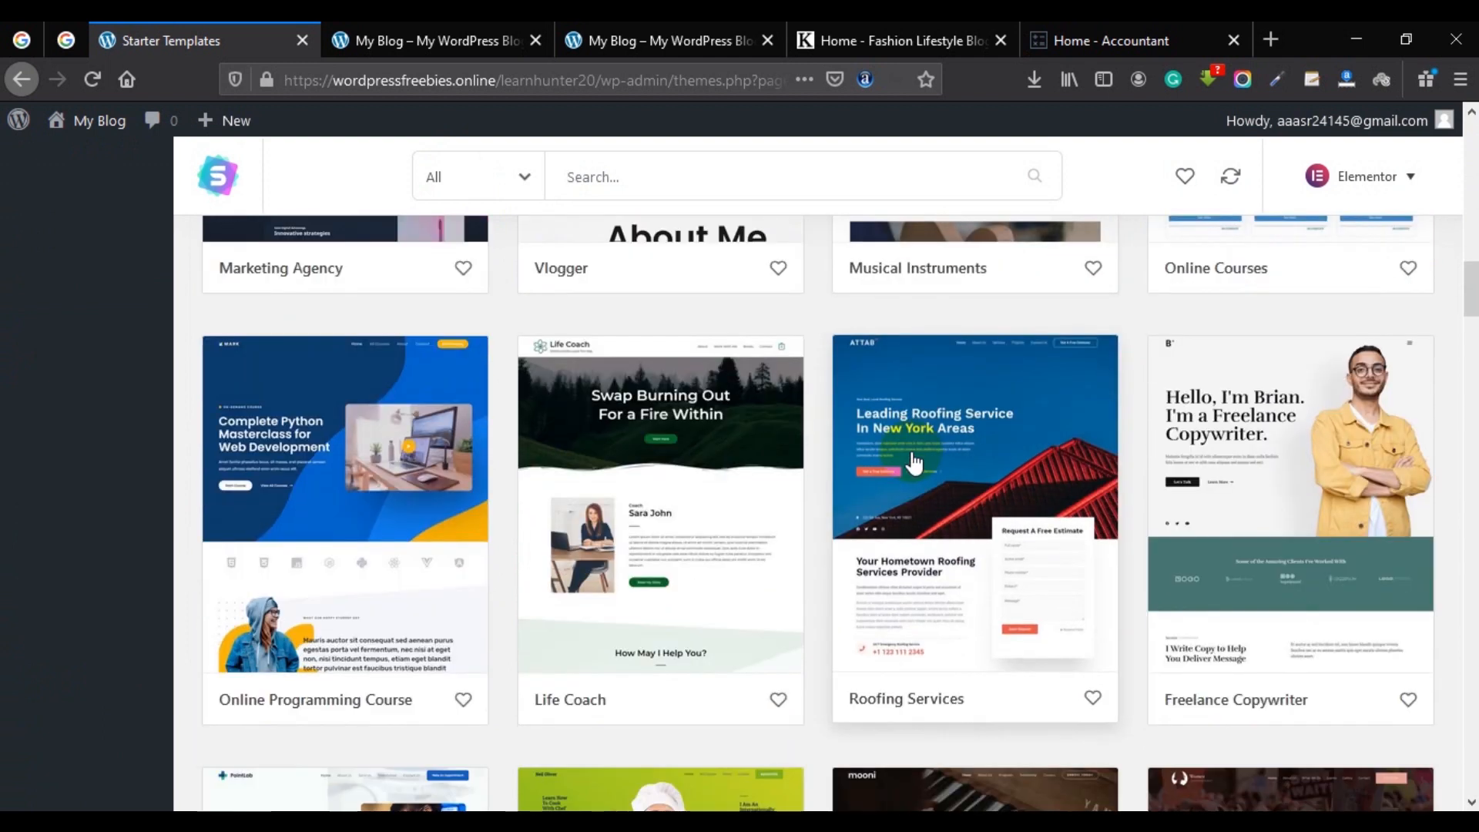
click(667, 179)
text(fashion)
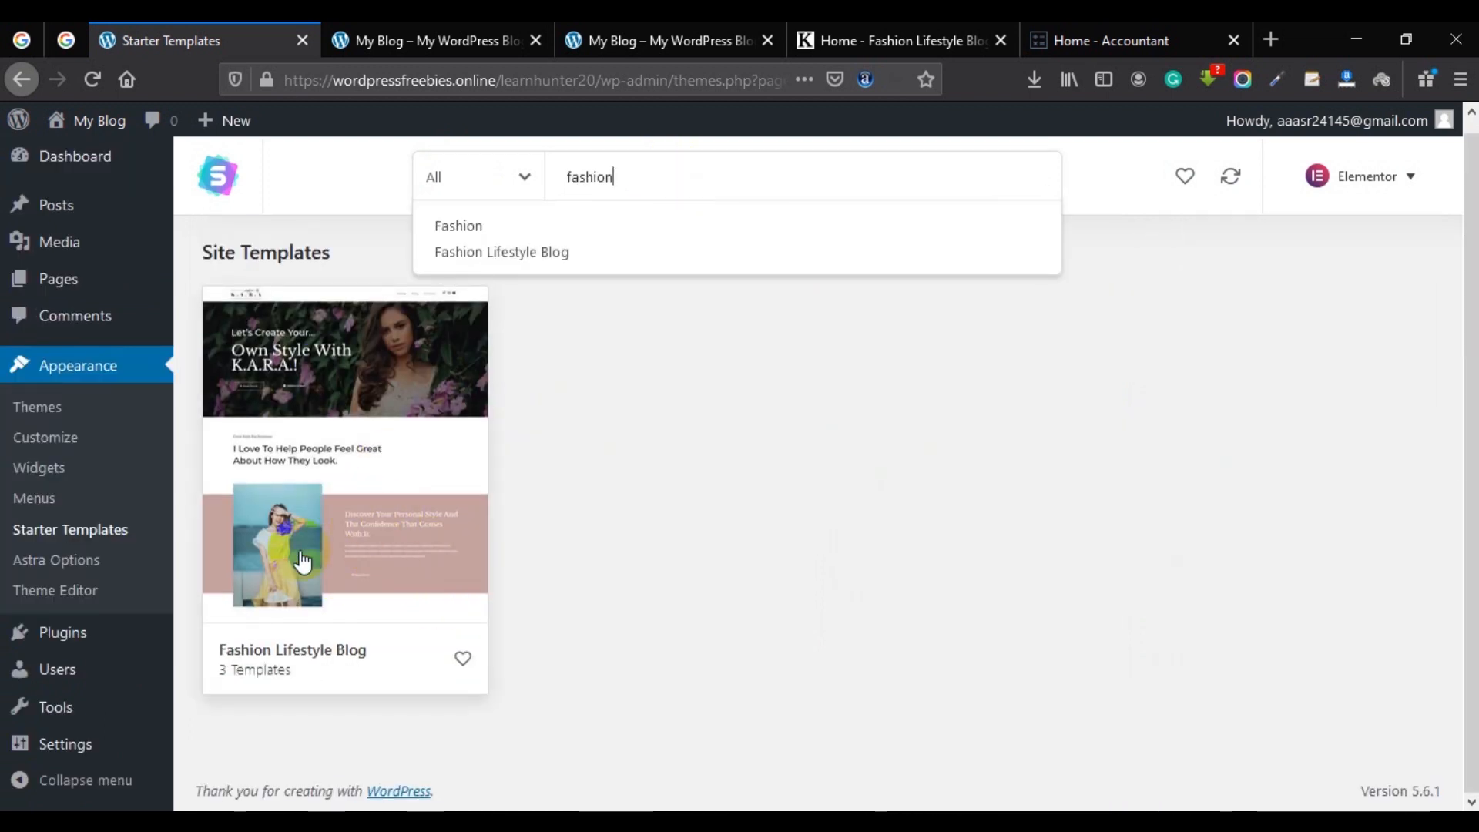
Import the complete Fashion Lifestyle Blog site with default options, skipping the sign-up step.
click(373, 462)
click(1088, 776)
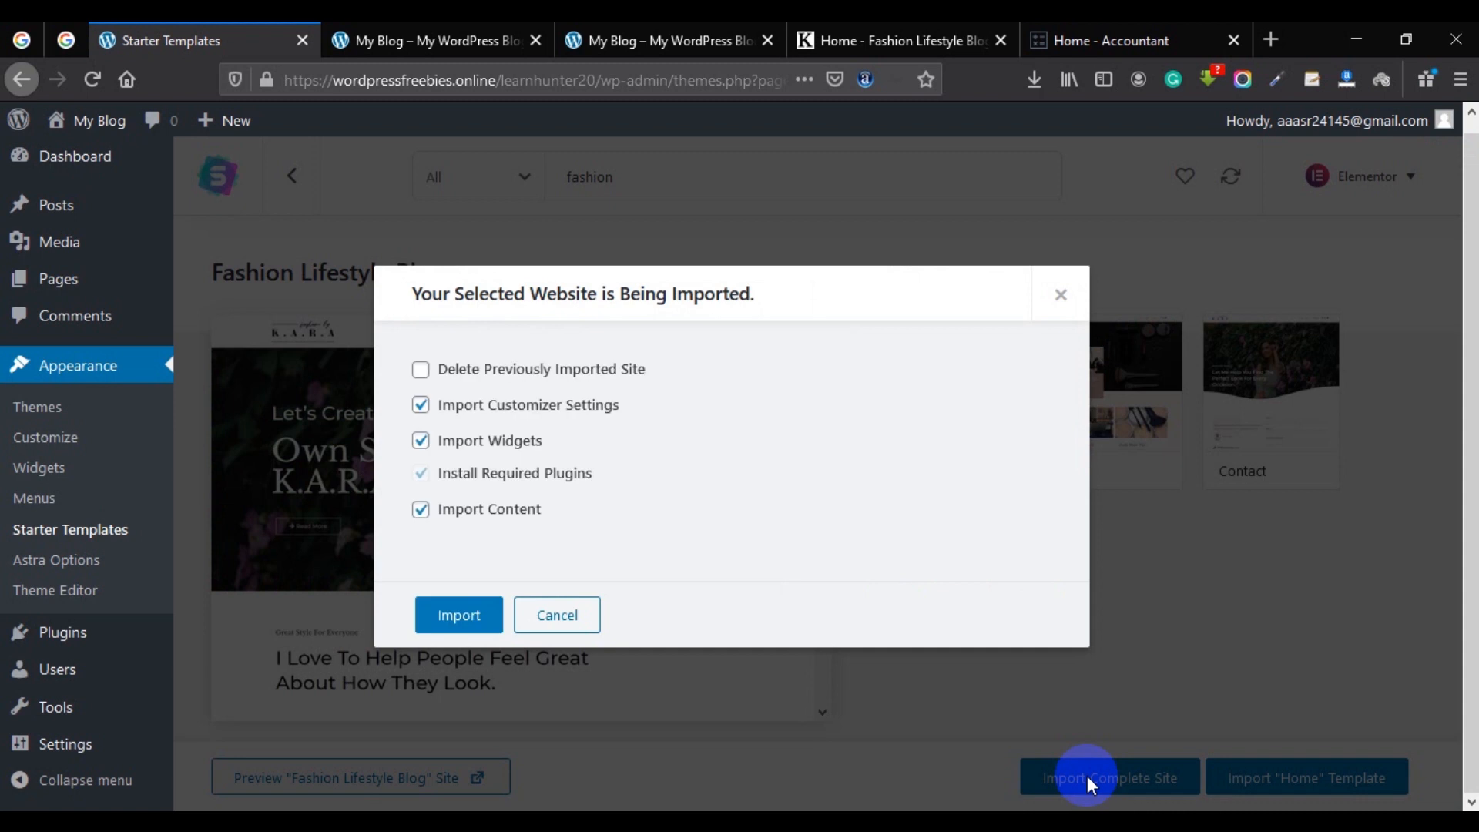
click(455, 616)
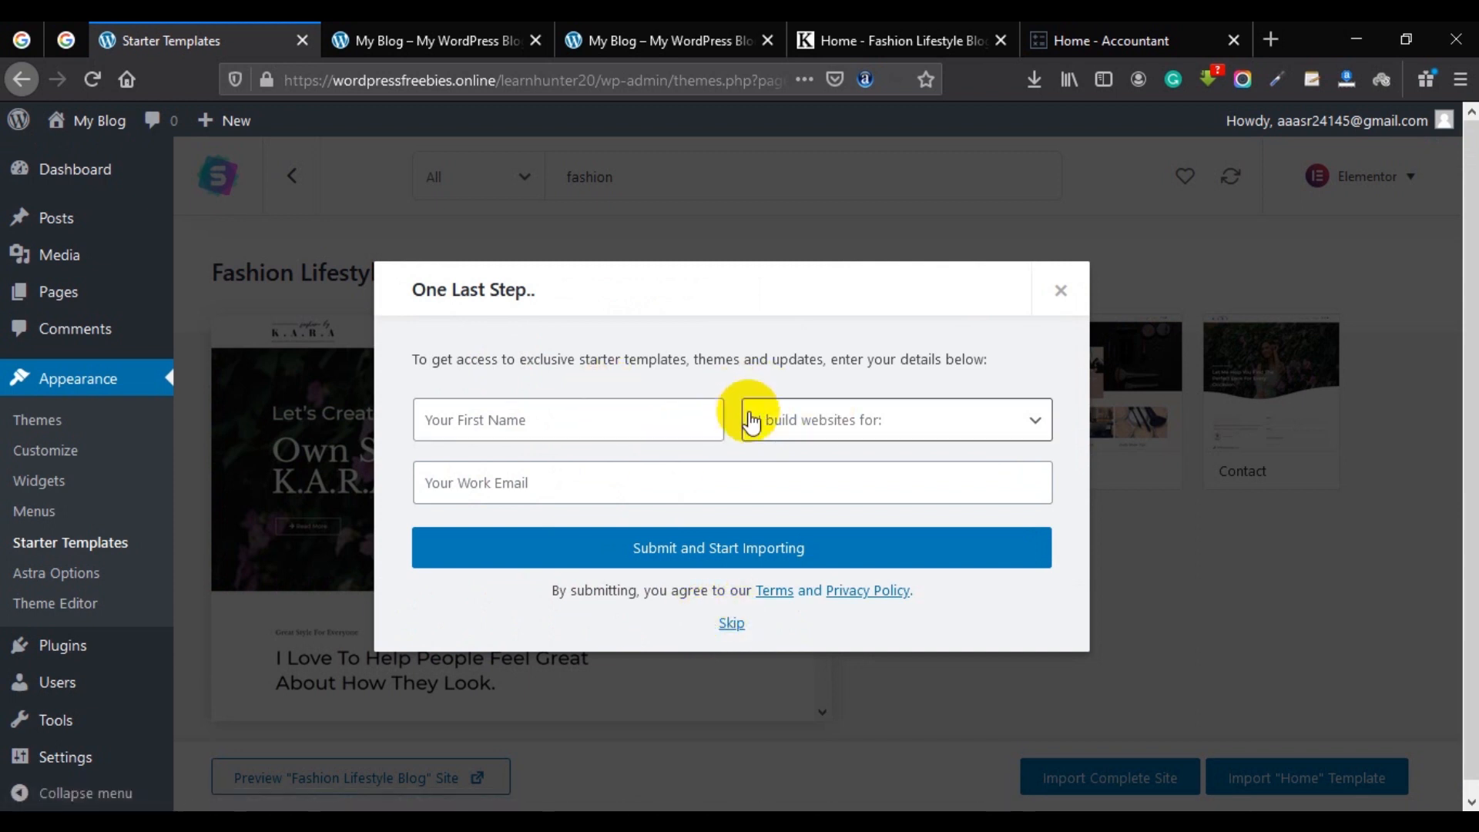
click(732, 623)
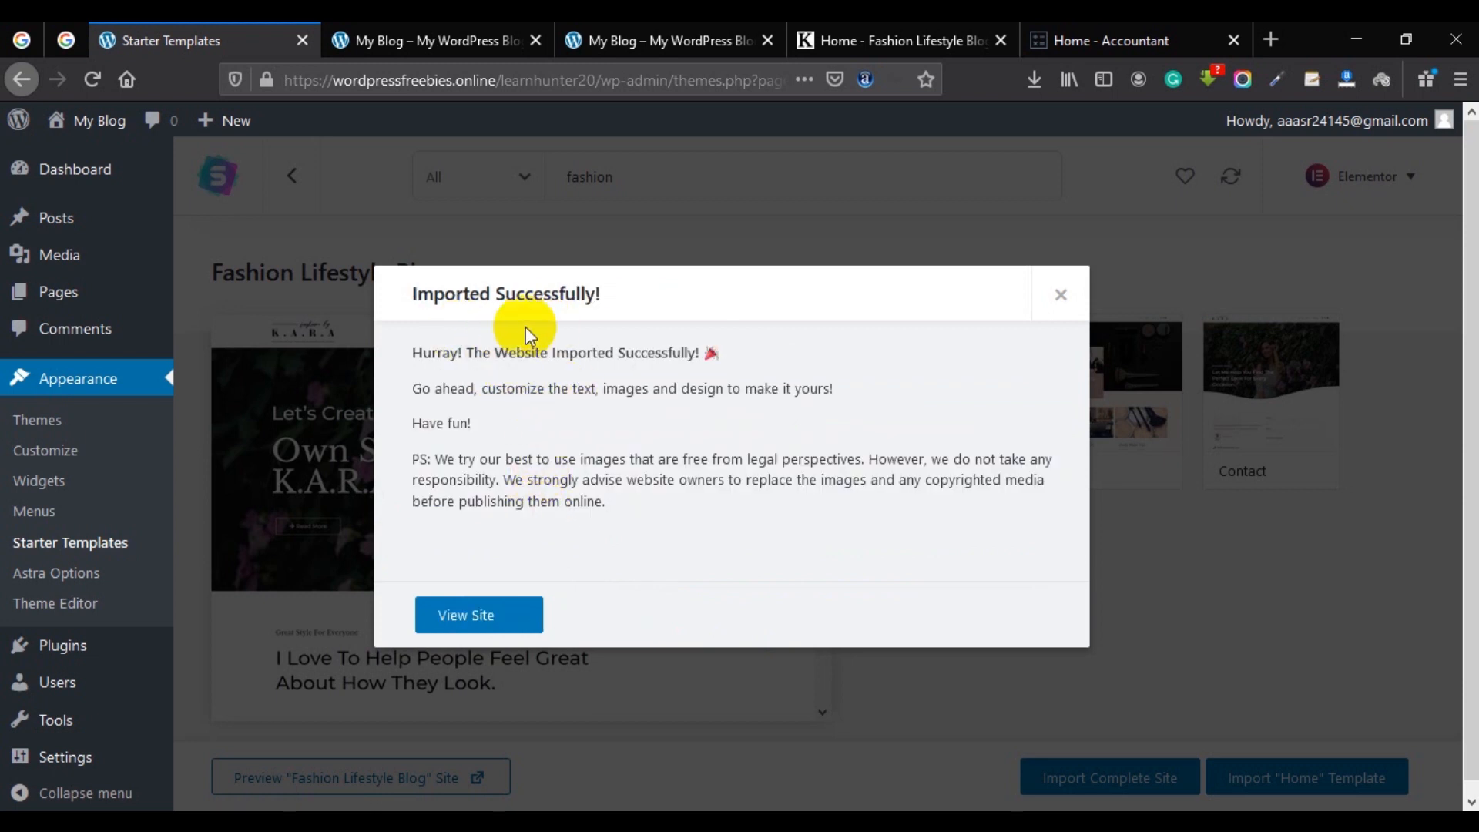
View the imported K.A.R.A home page in a new tab and scroll through it.
click(468, 617)
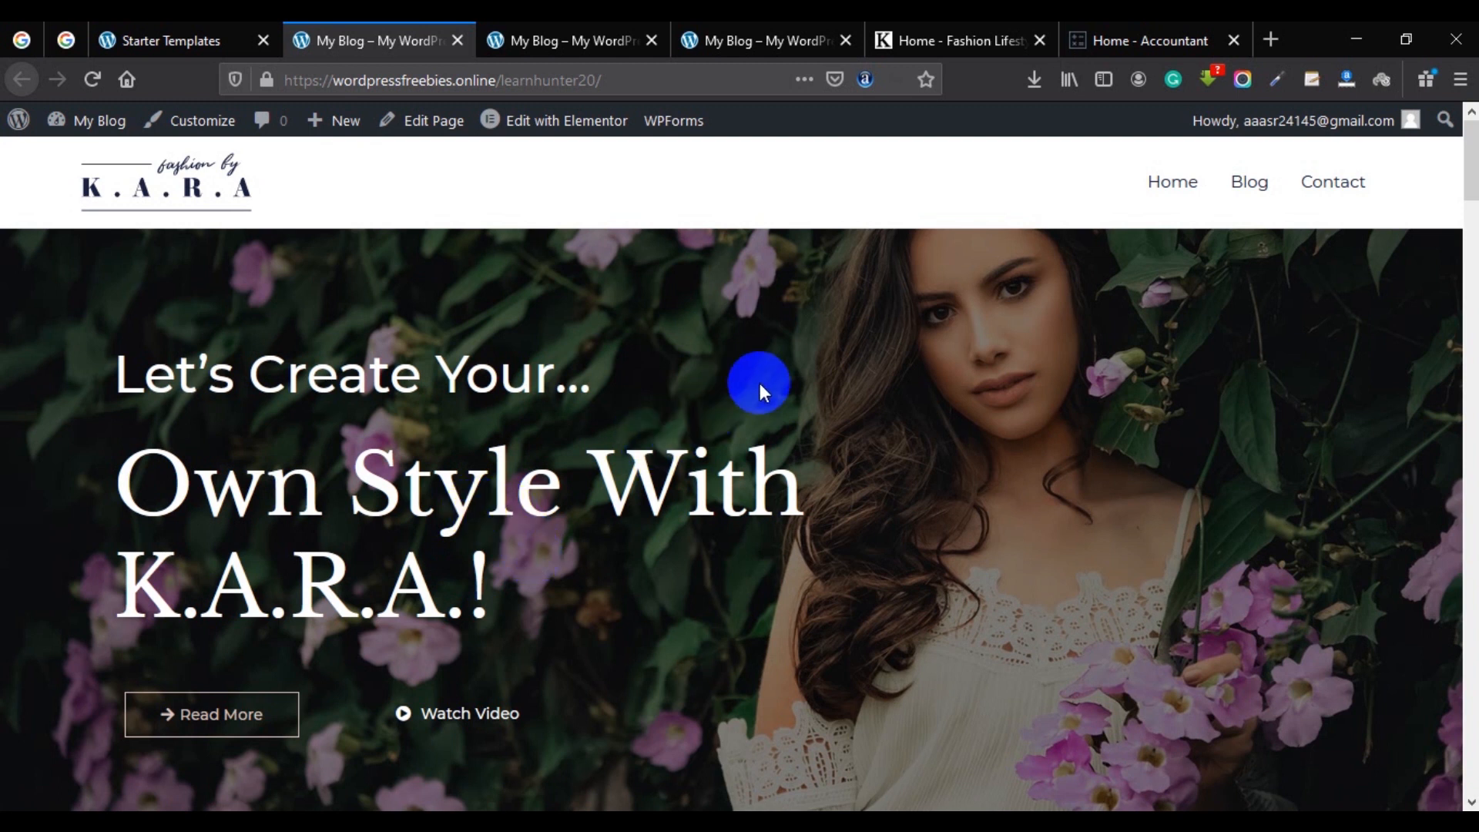
scroll(765, 414, down, 10)
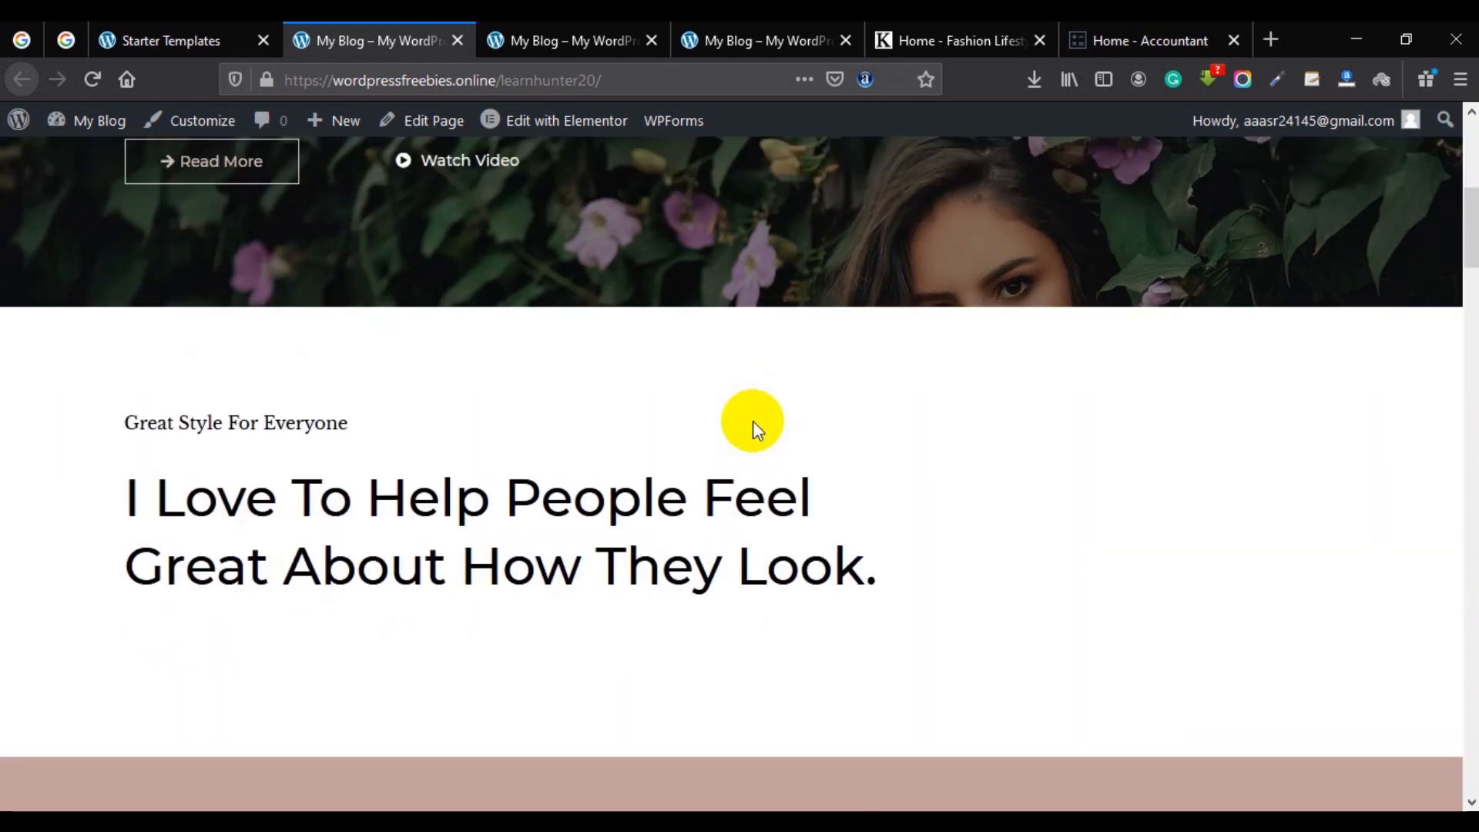
scroll(774, 470, down, 5)
scroll(770, 474, down, 10)
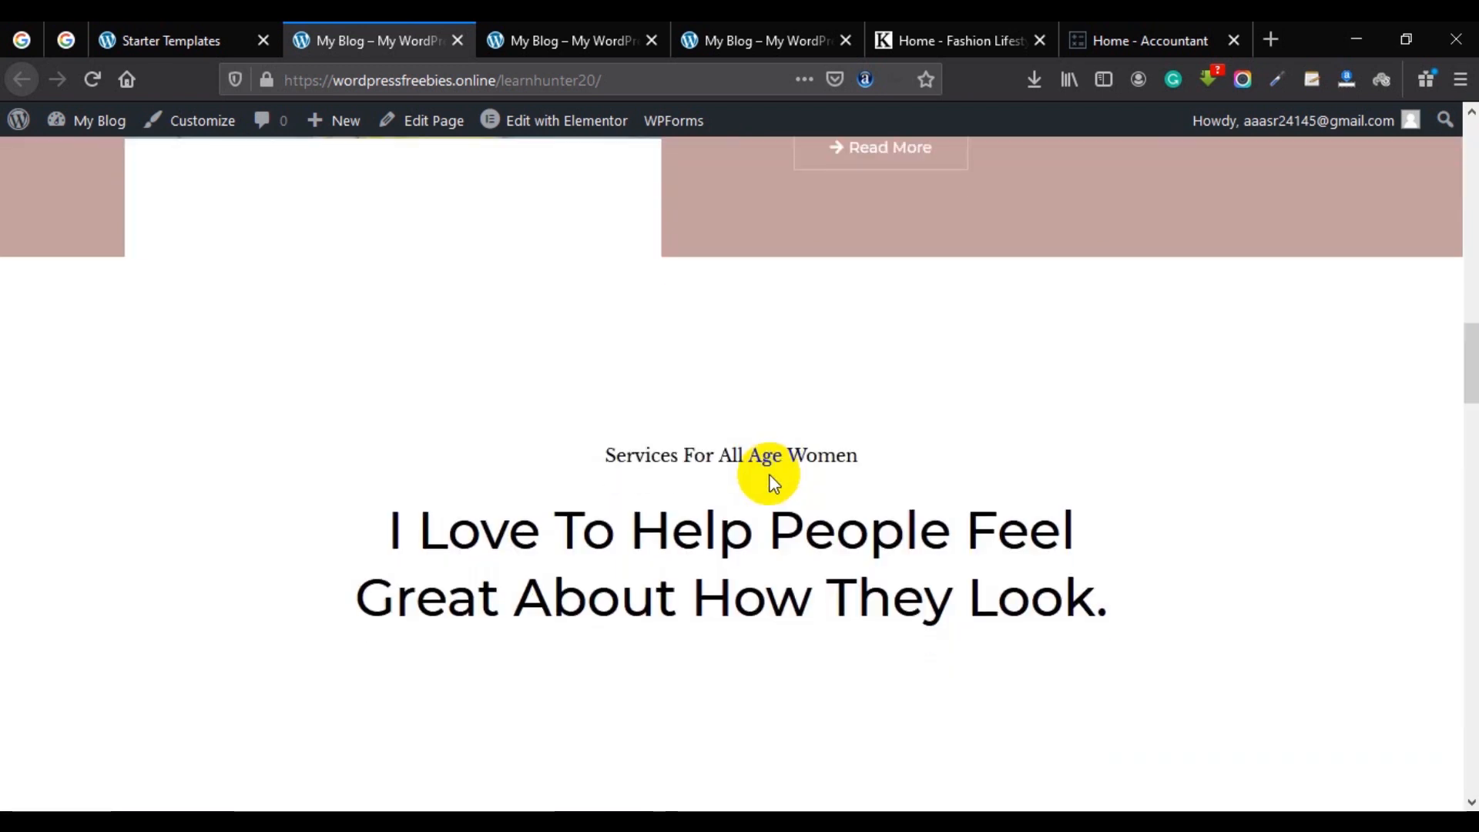
scroll(768, 481, up, 6)
scroll(851, 550, down, 10)
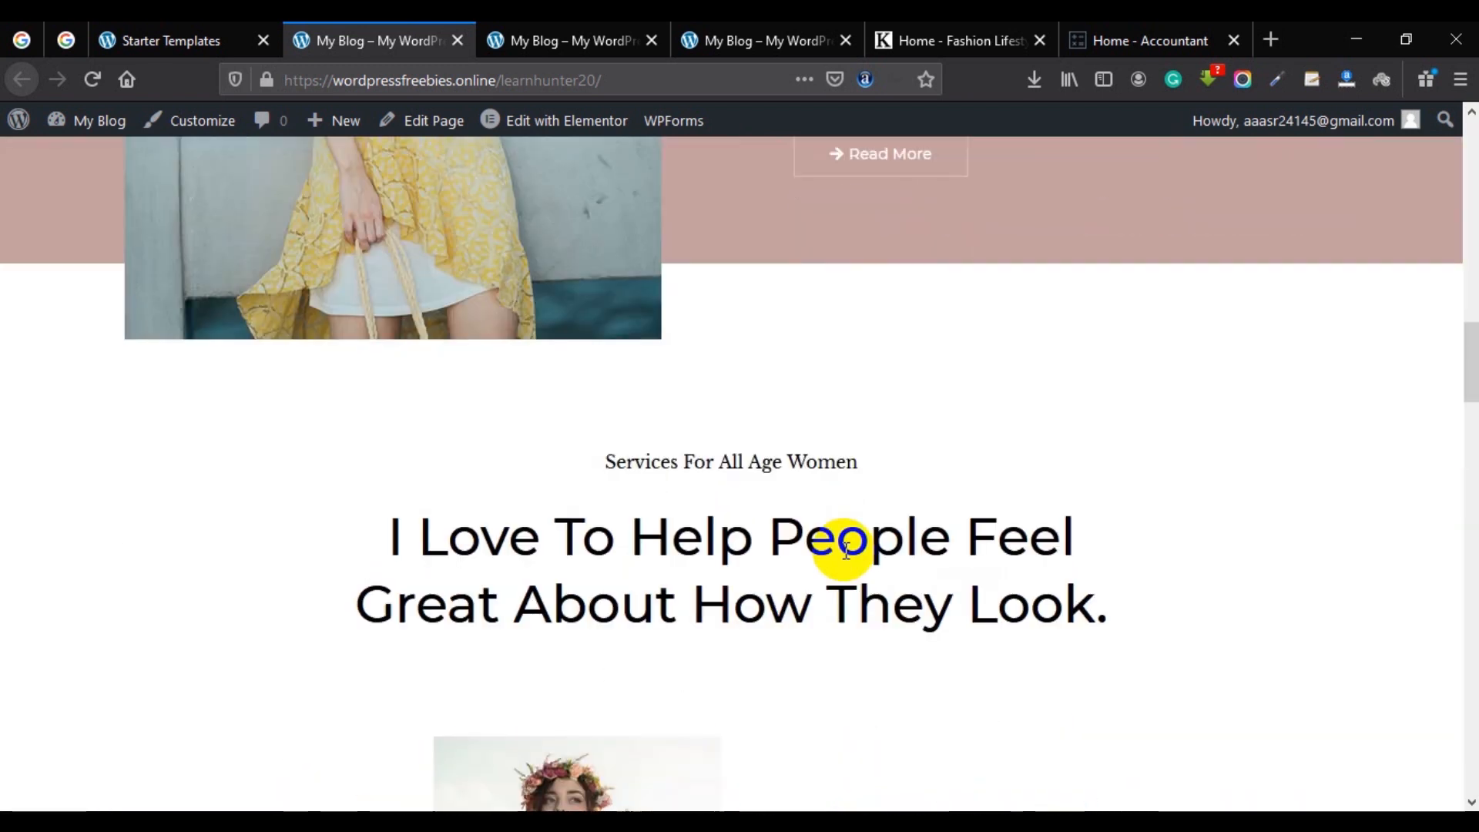
scroll(883, 460, down, 15)
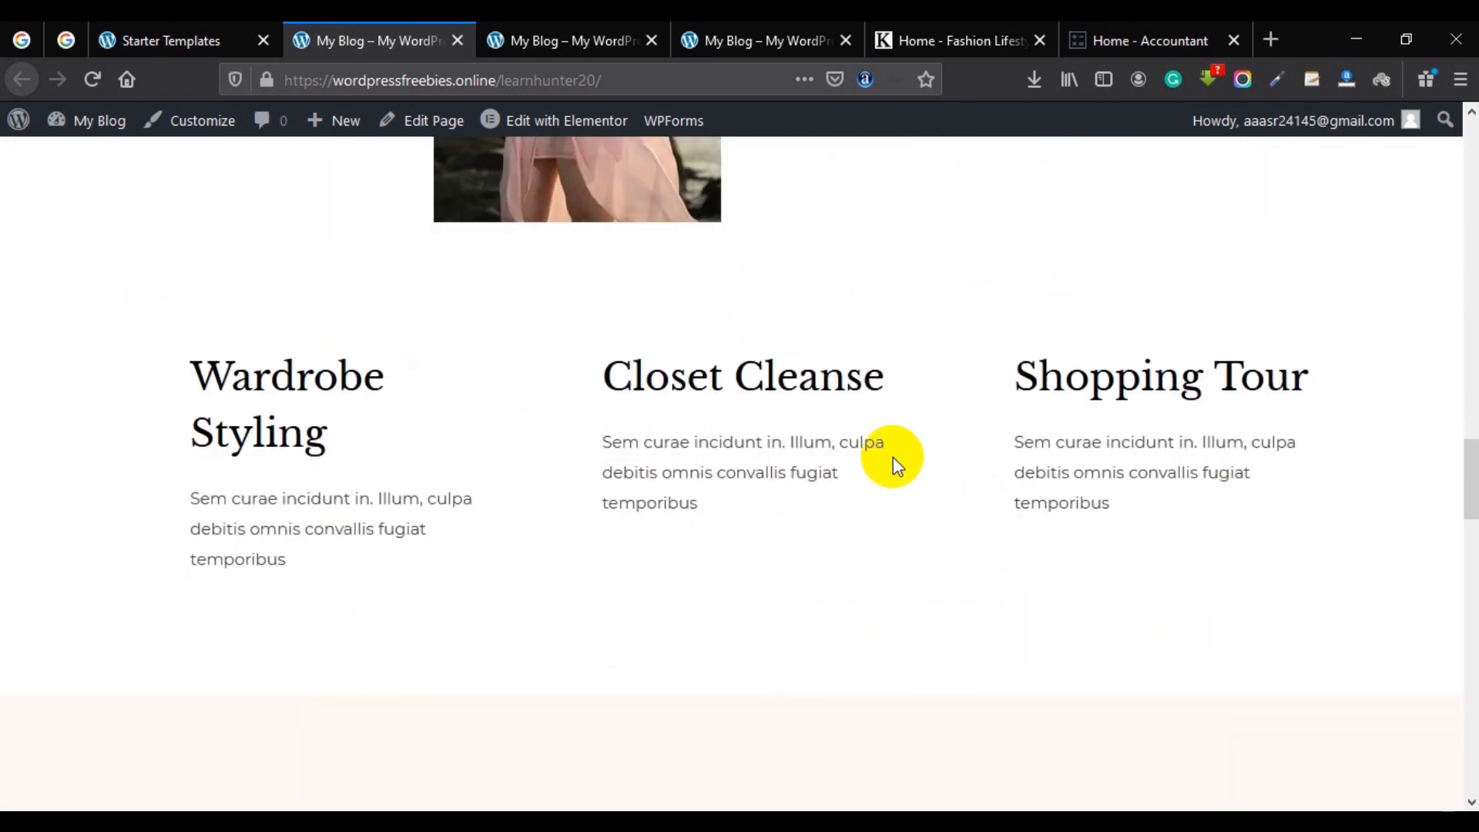
scroll(893, 466, down, 5)
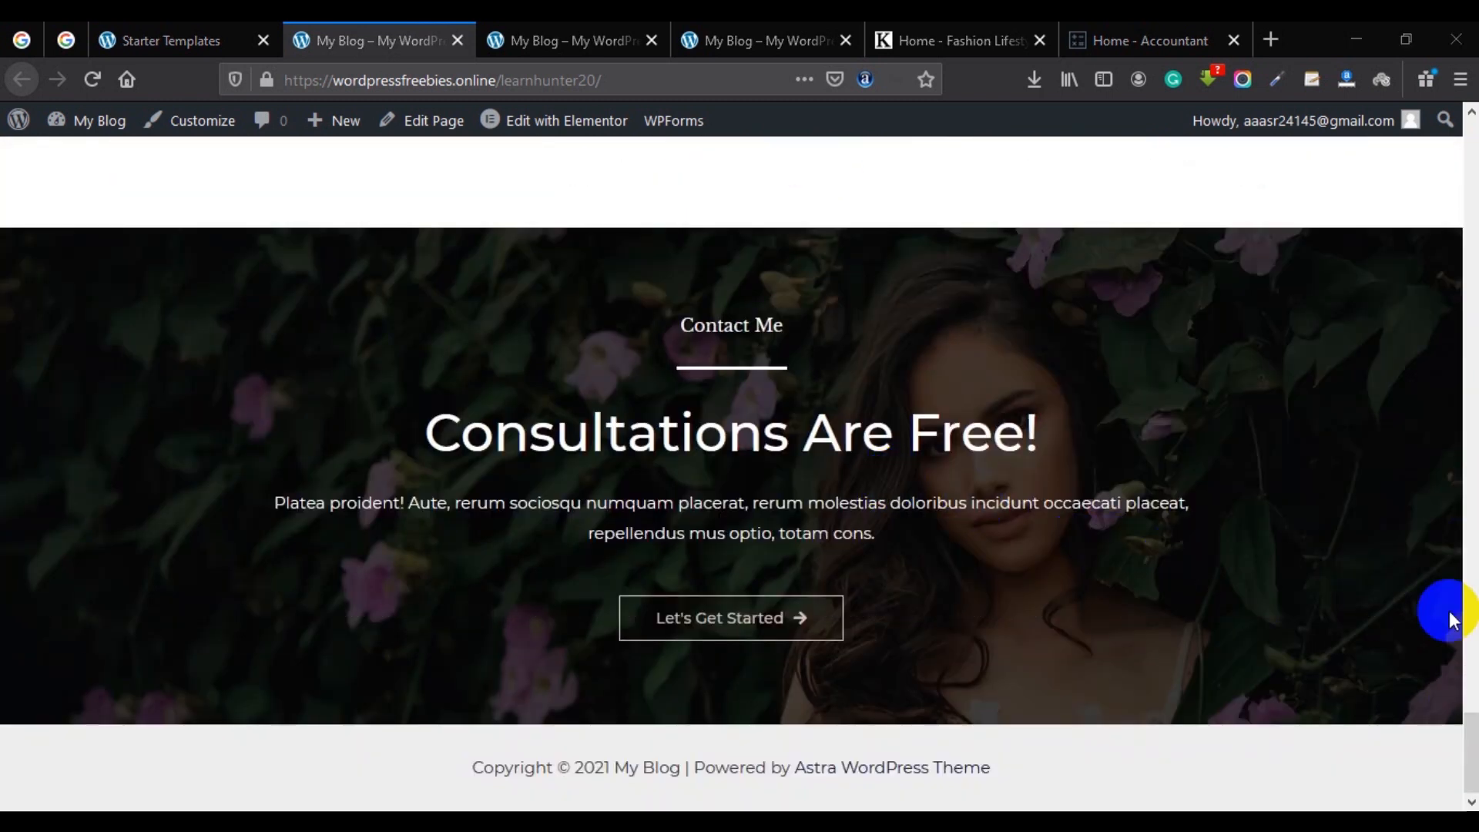
drag(1470, 751, 1470, 138)
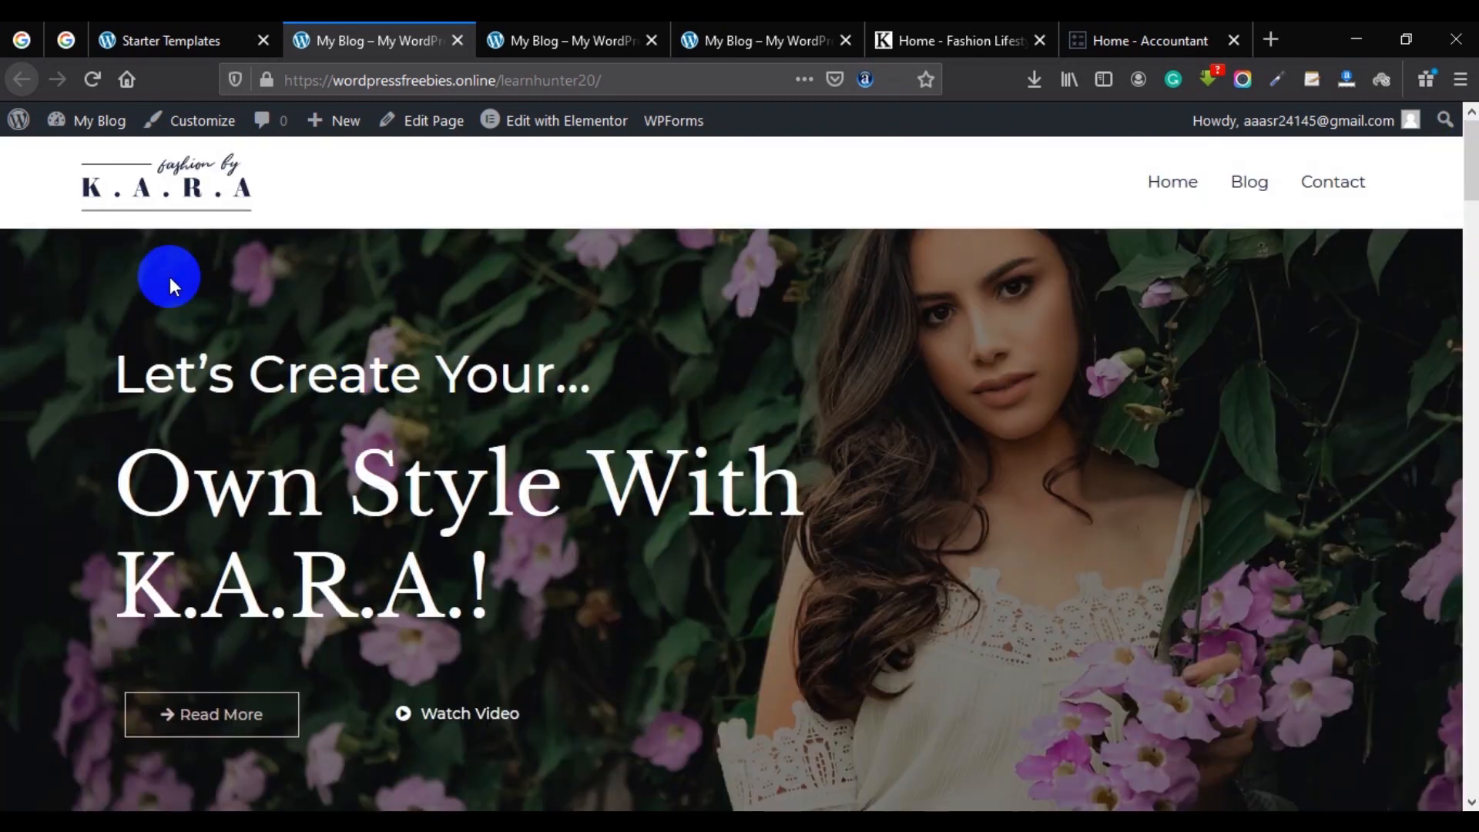
Close the older site copies and demo preview tabs, leaving Starter Templates open.
click(456, 41)
click(443, 42)
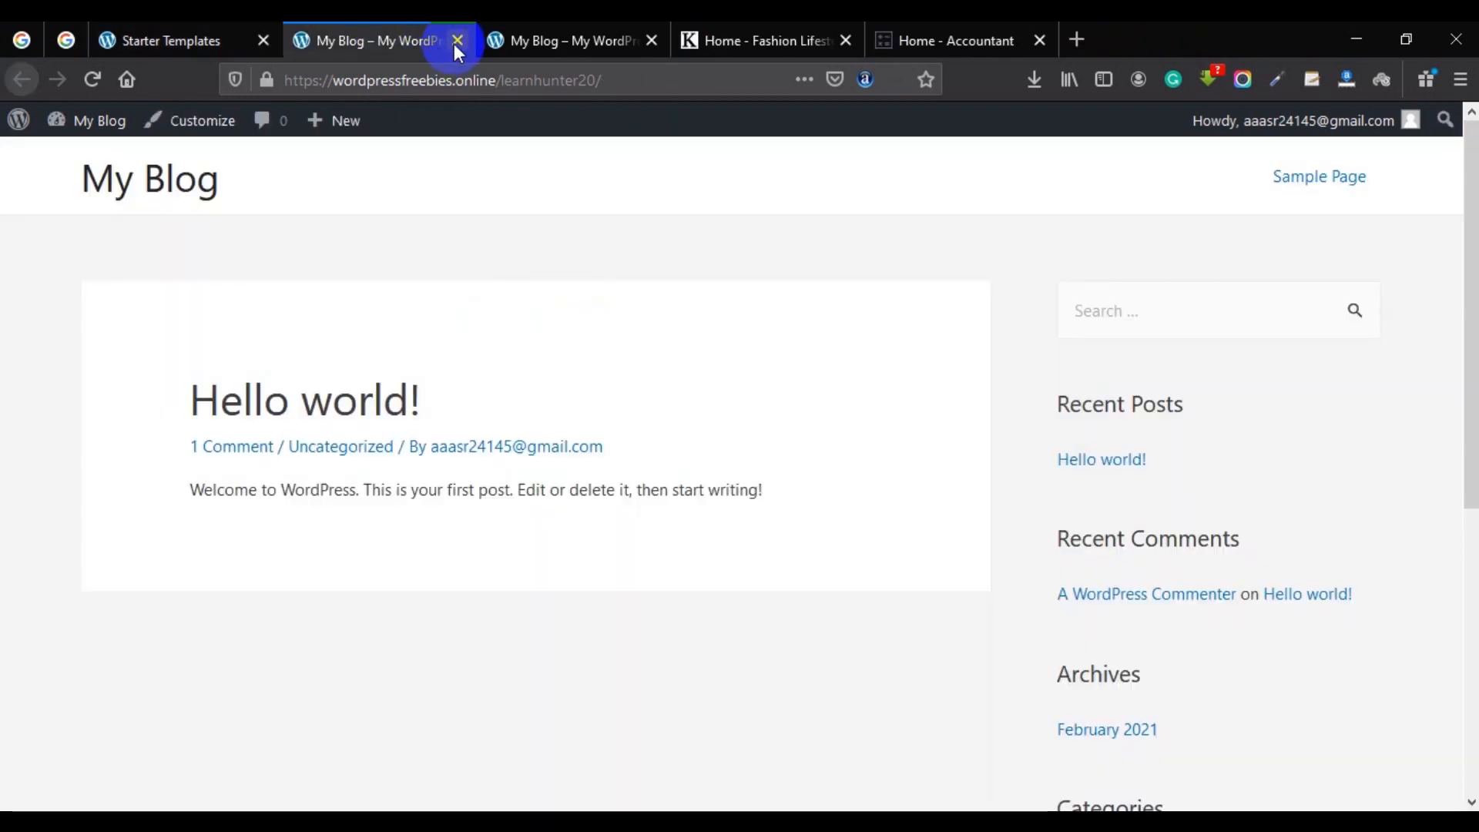
click(457, 41)
click(458, 41)
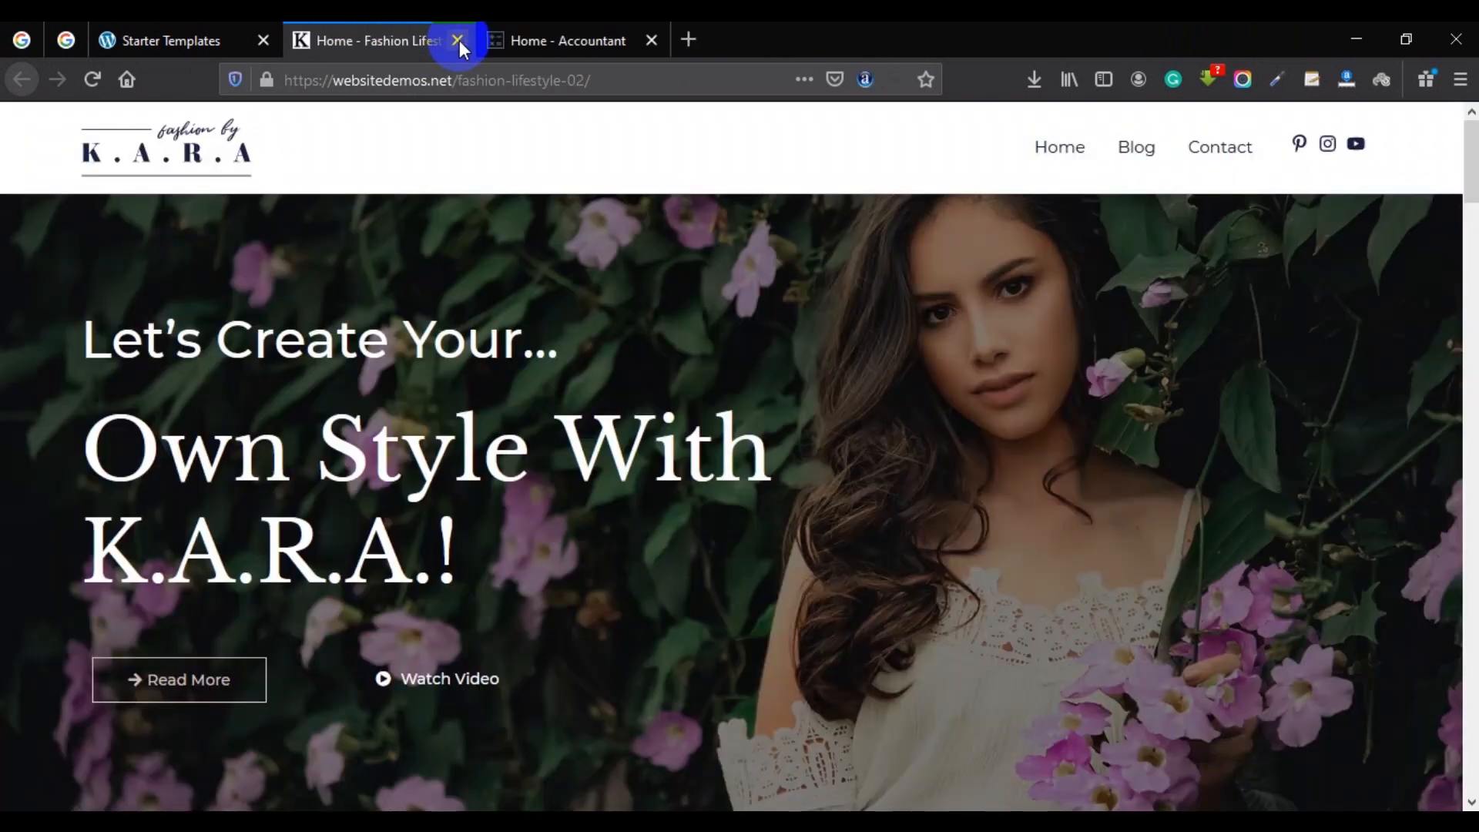
click(457, 41)
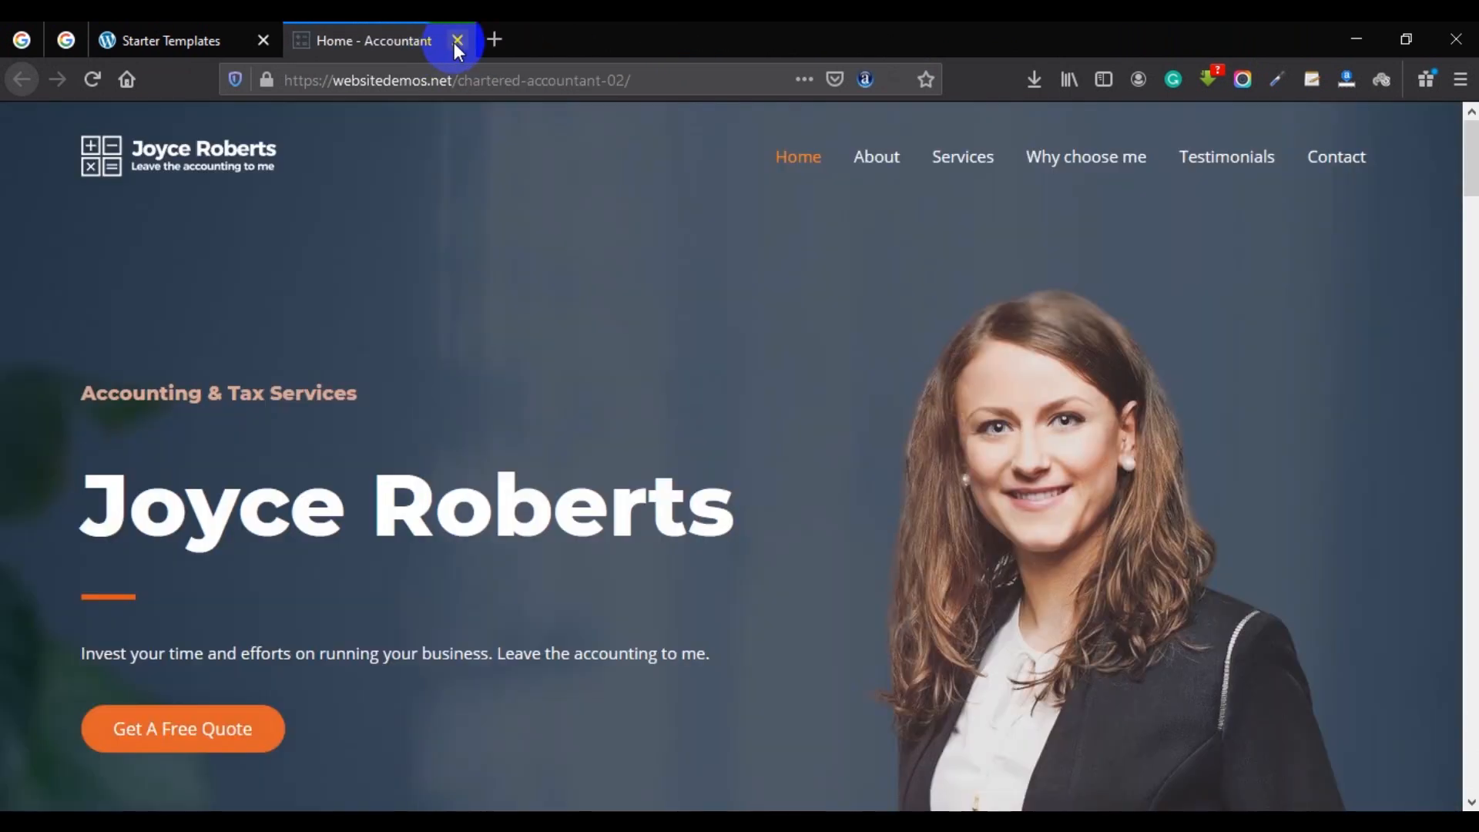
click(458, 45)
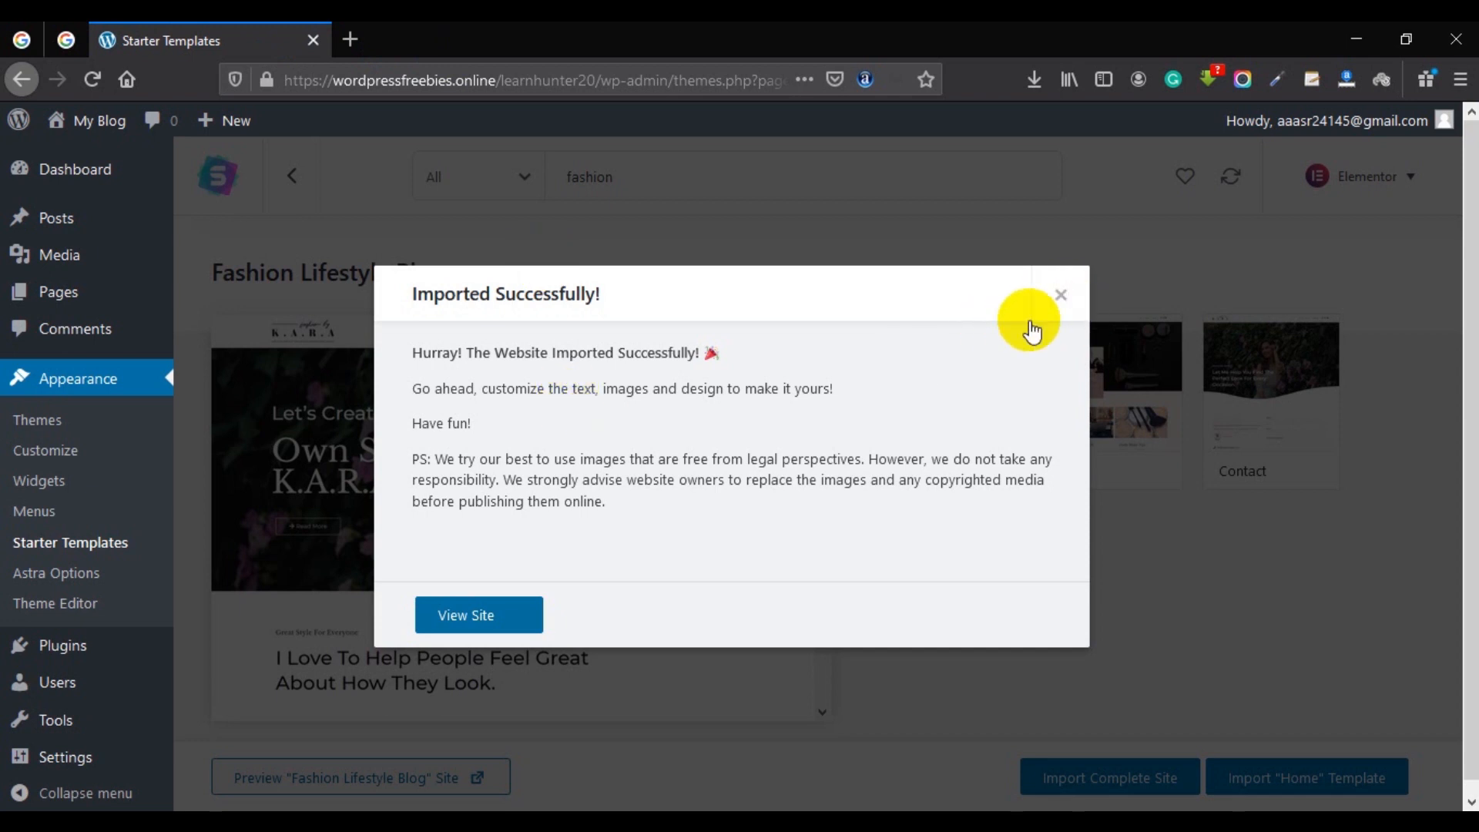
Dismiss the import success dialog and open the live site from My Blog in a new tab.
click(1060, 298)
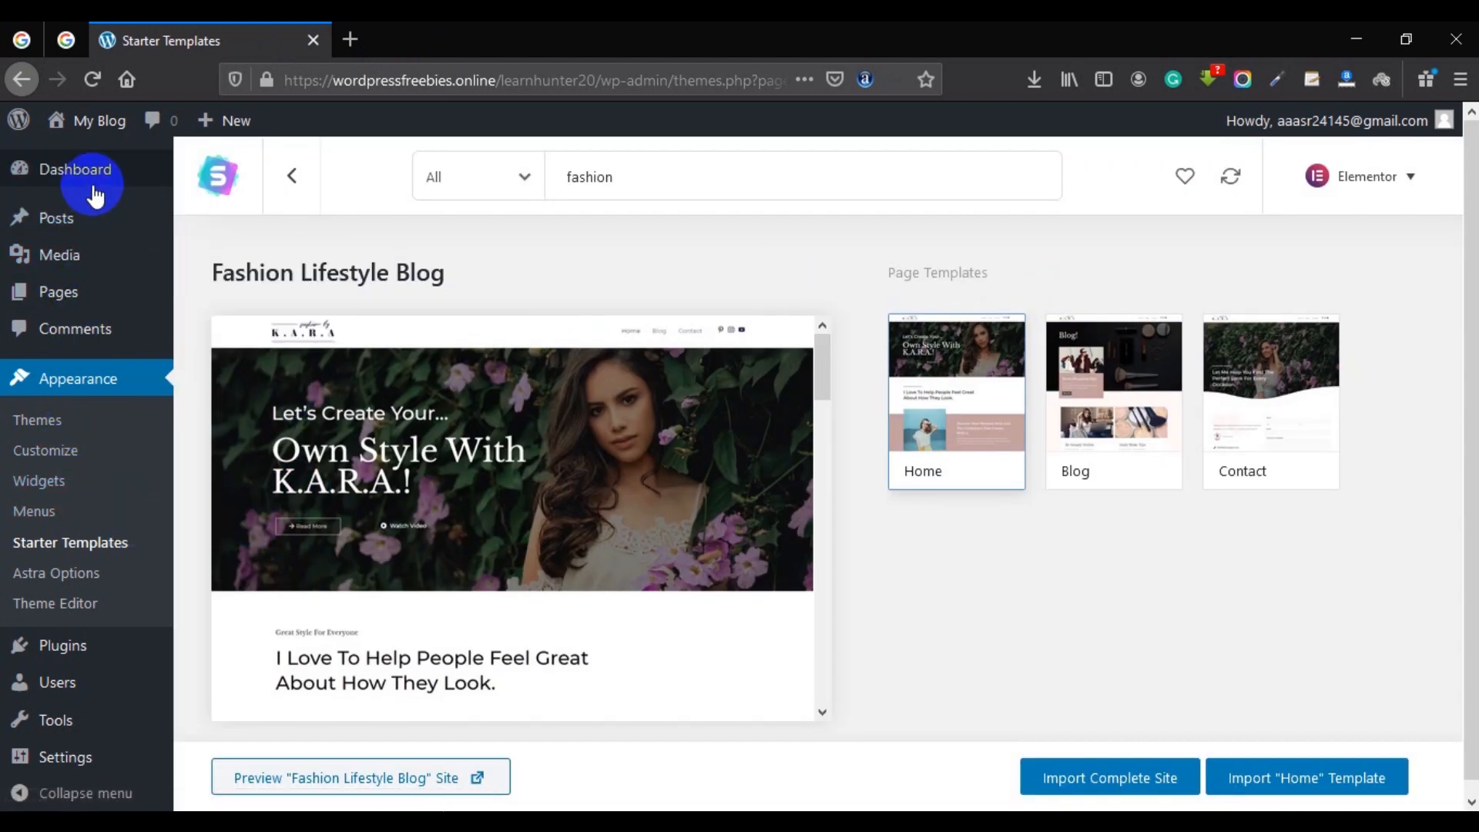
mouse_move(95, 136)
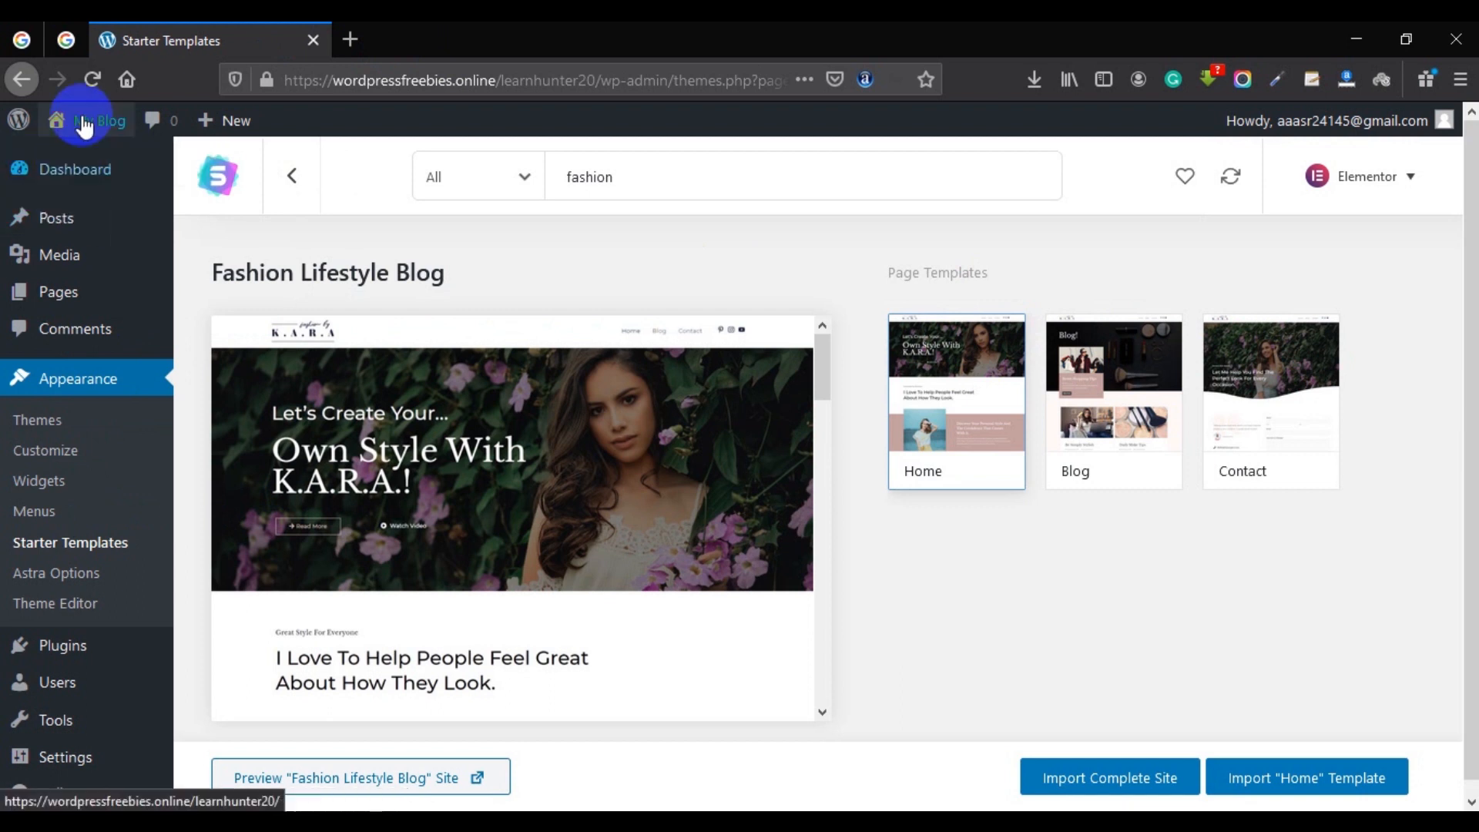
right_click(89, 123)
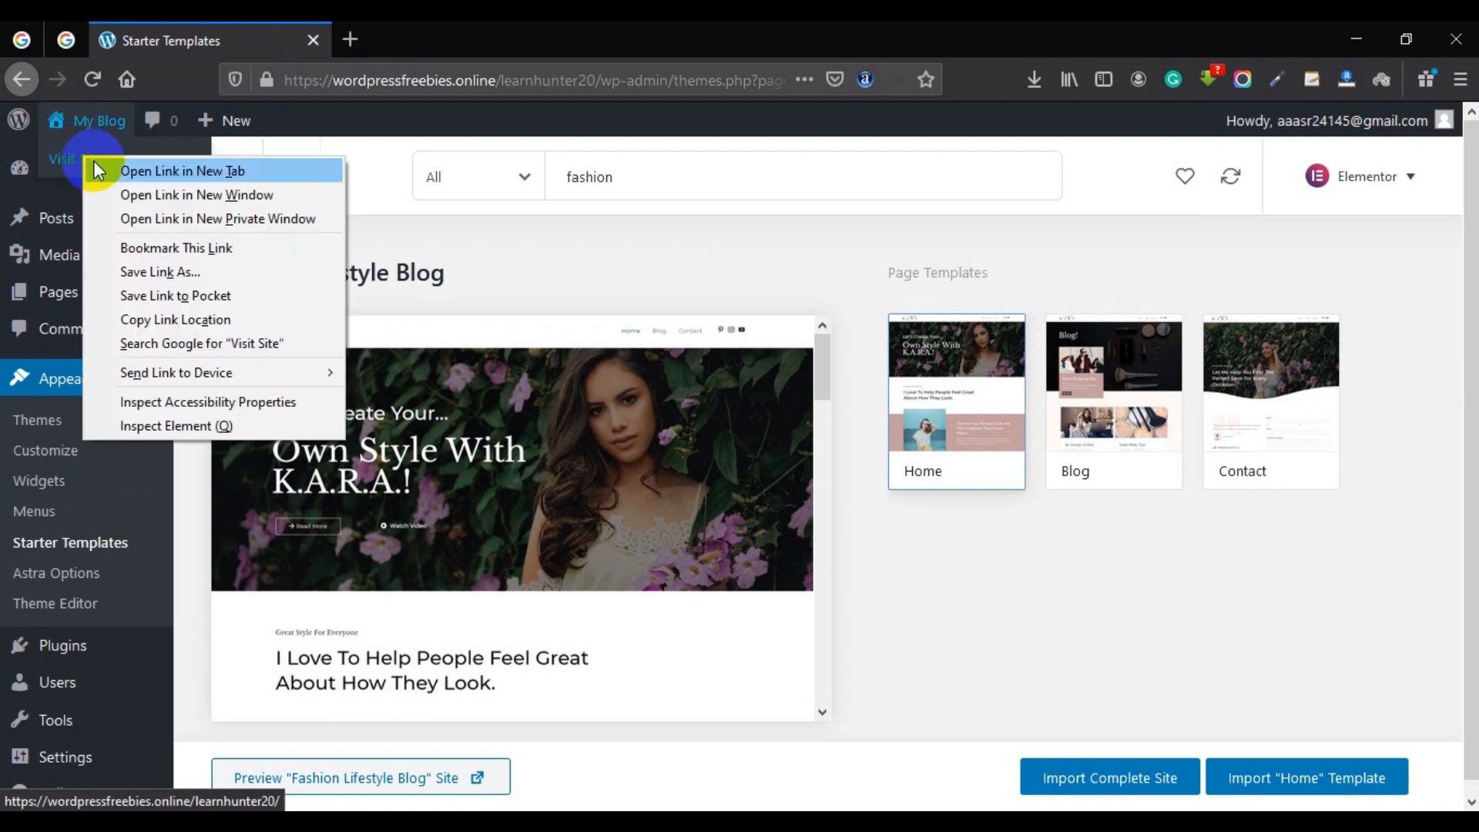
click(107, 168)
Switch to the new site tab and go to its Blog page.
click(409, 35)
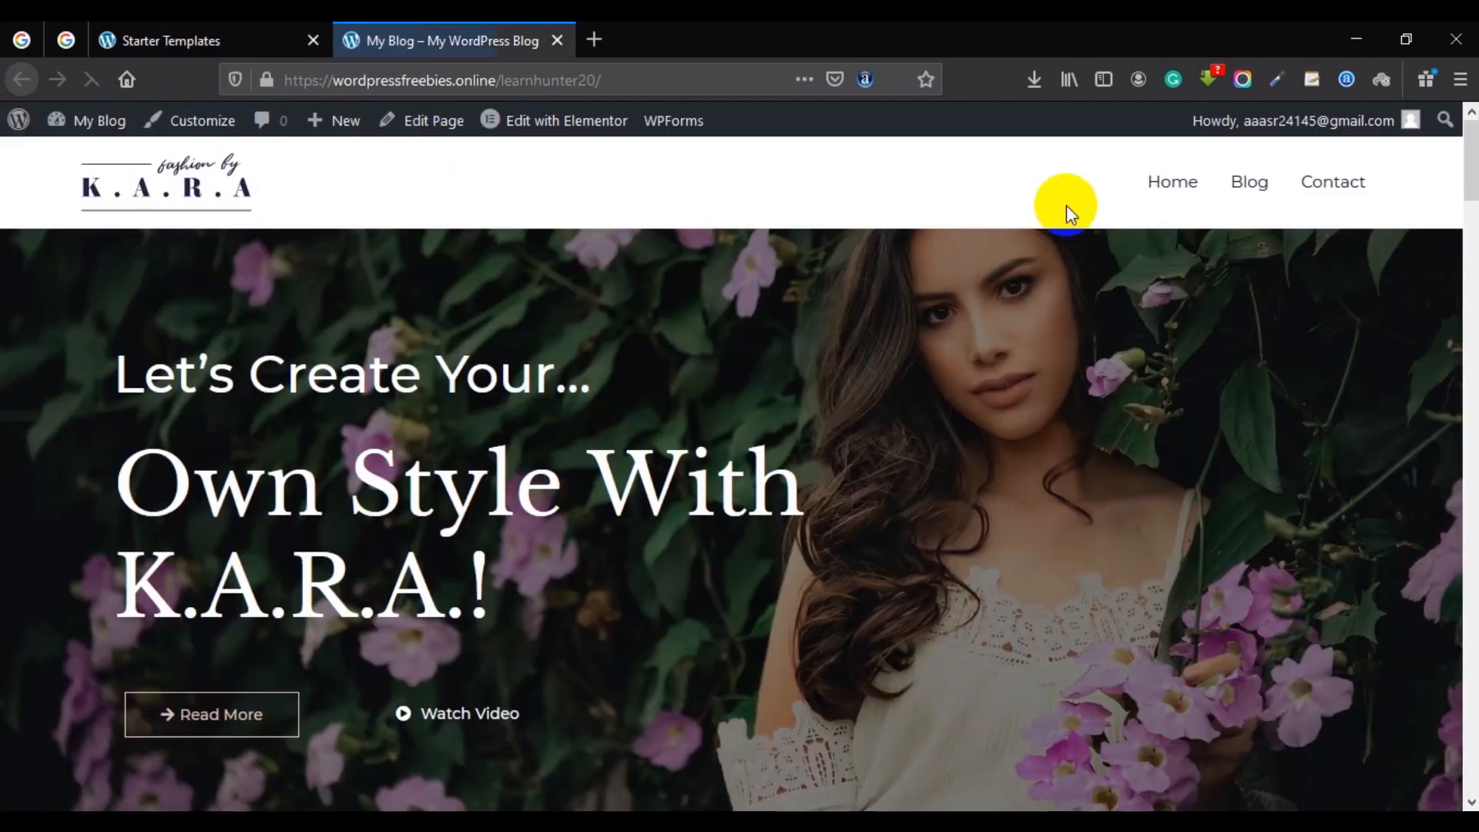
click(1252, 184)
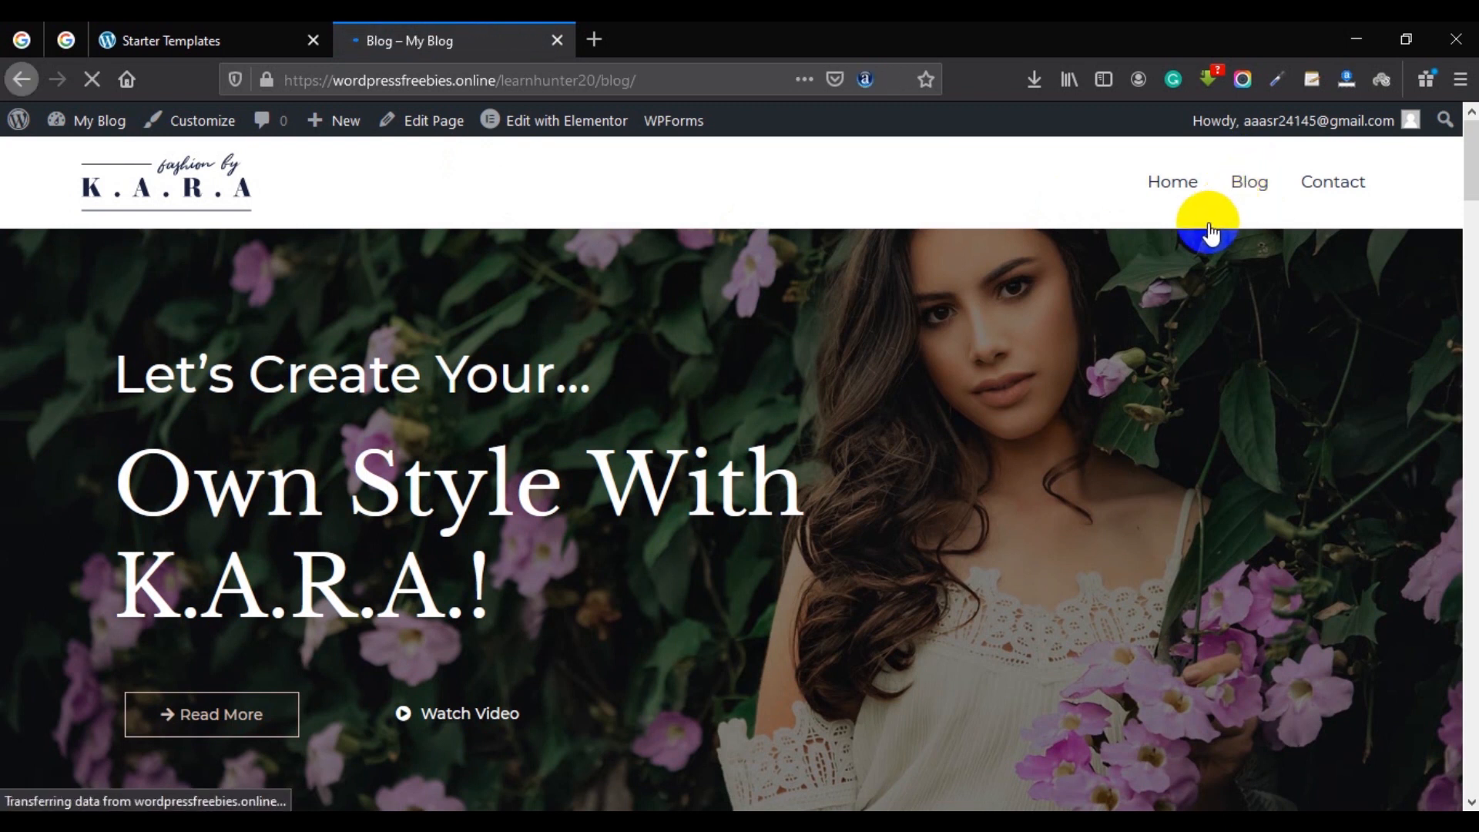
scroll(1045, 334, down, 5)
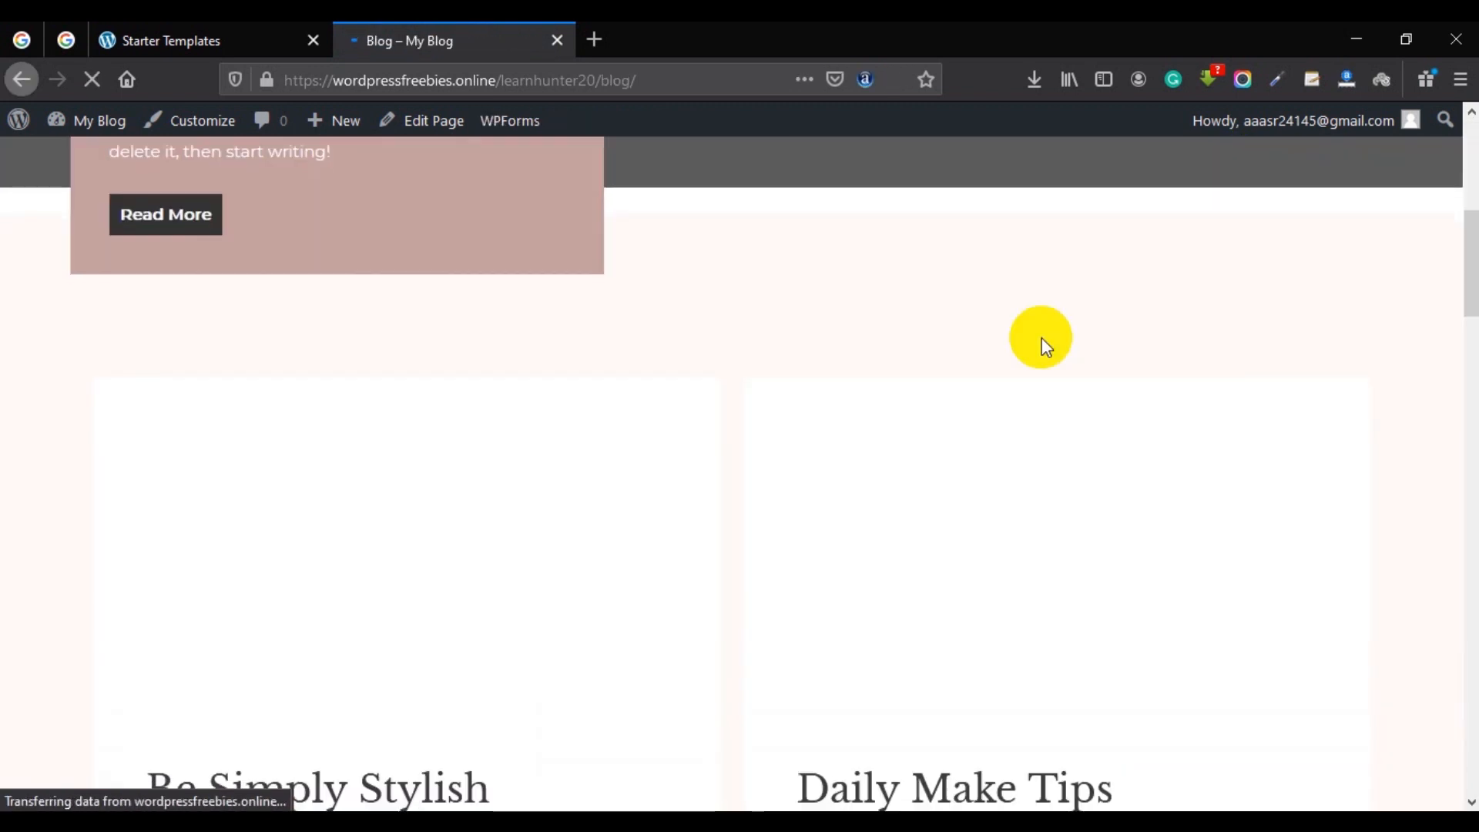
scroll(1040, 338, down, 5)
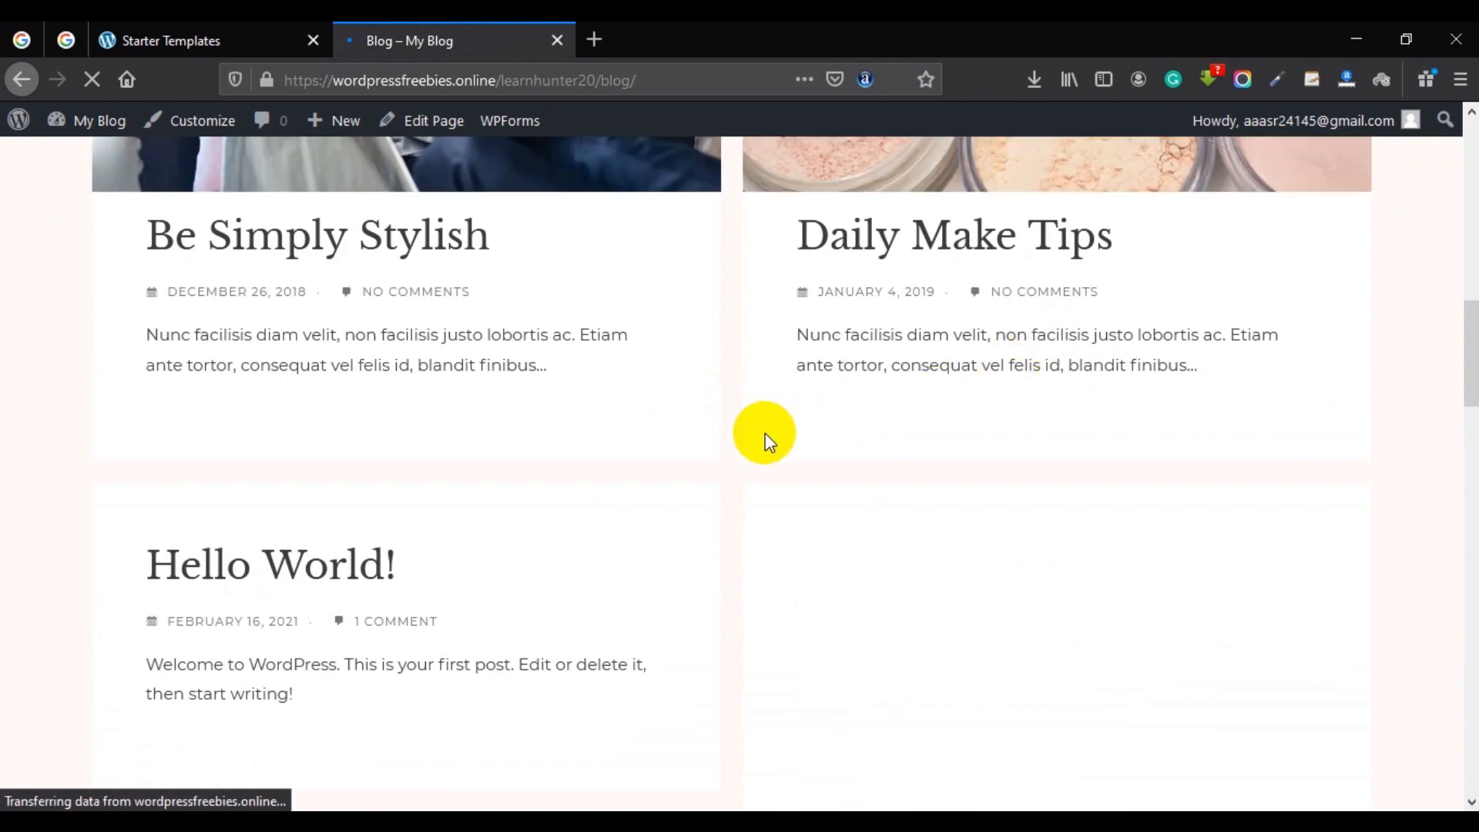
scroll(736, 425, down, 4)
scroll(732, 418, up, 13)
scroll(713, 408, down, 4)
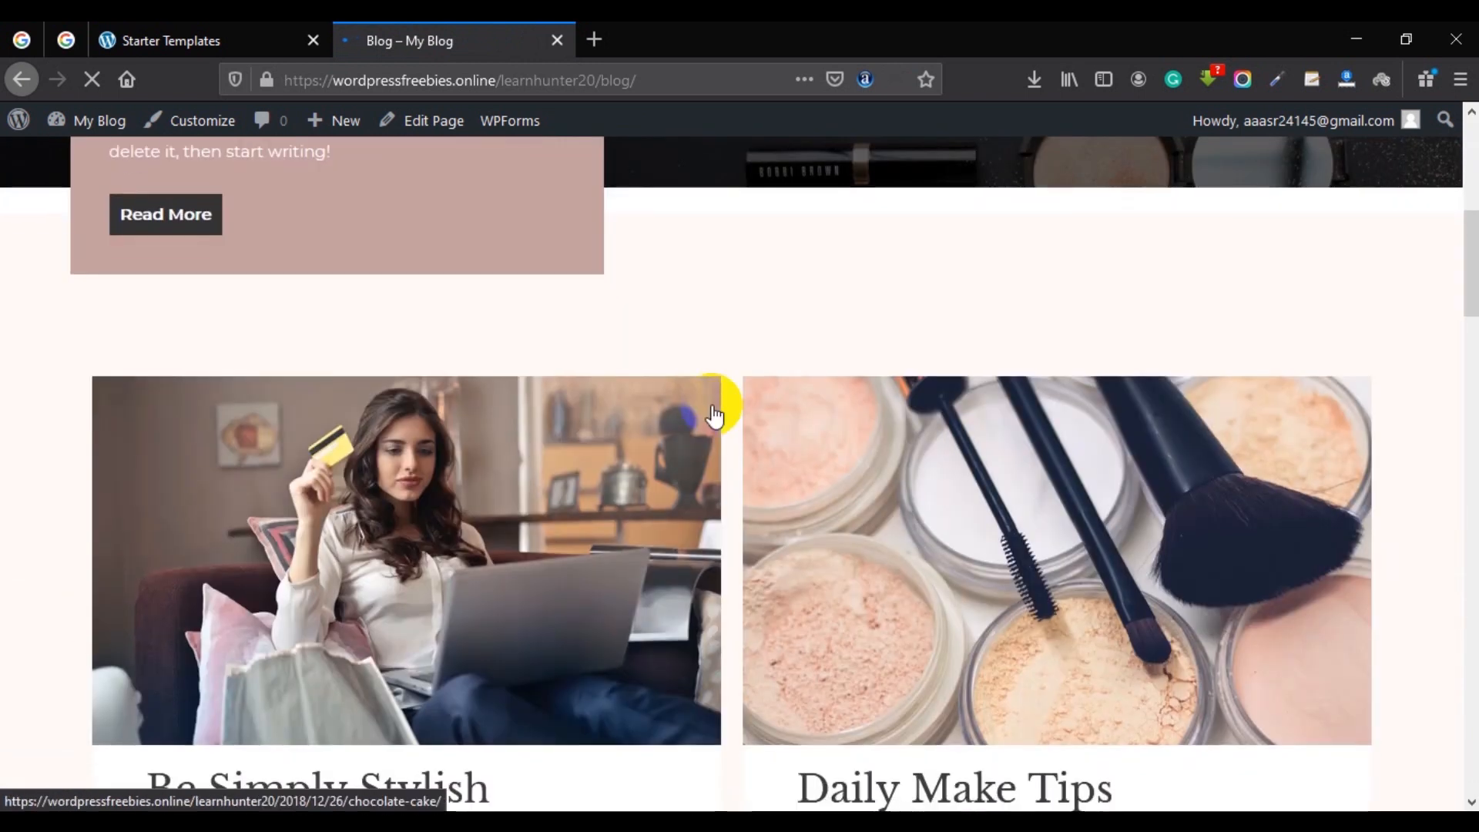
scroll(716, 410, down, 8)
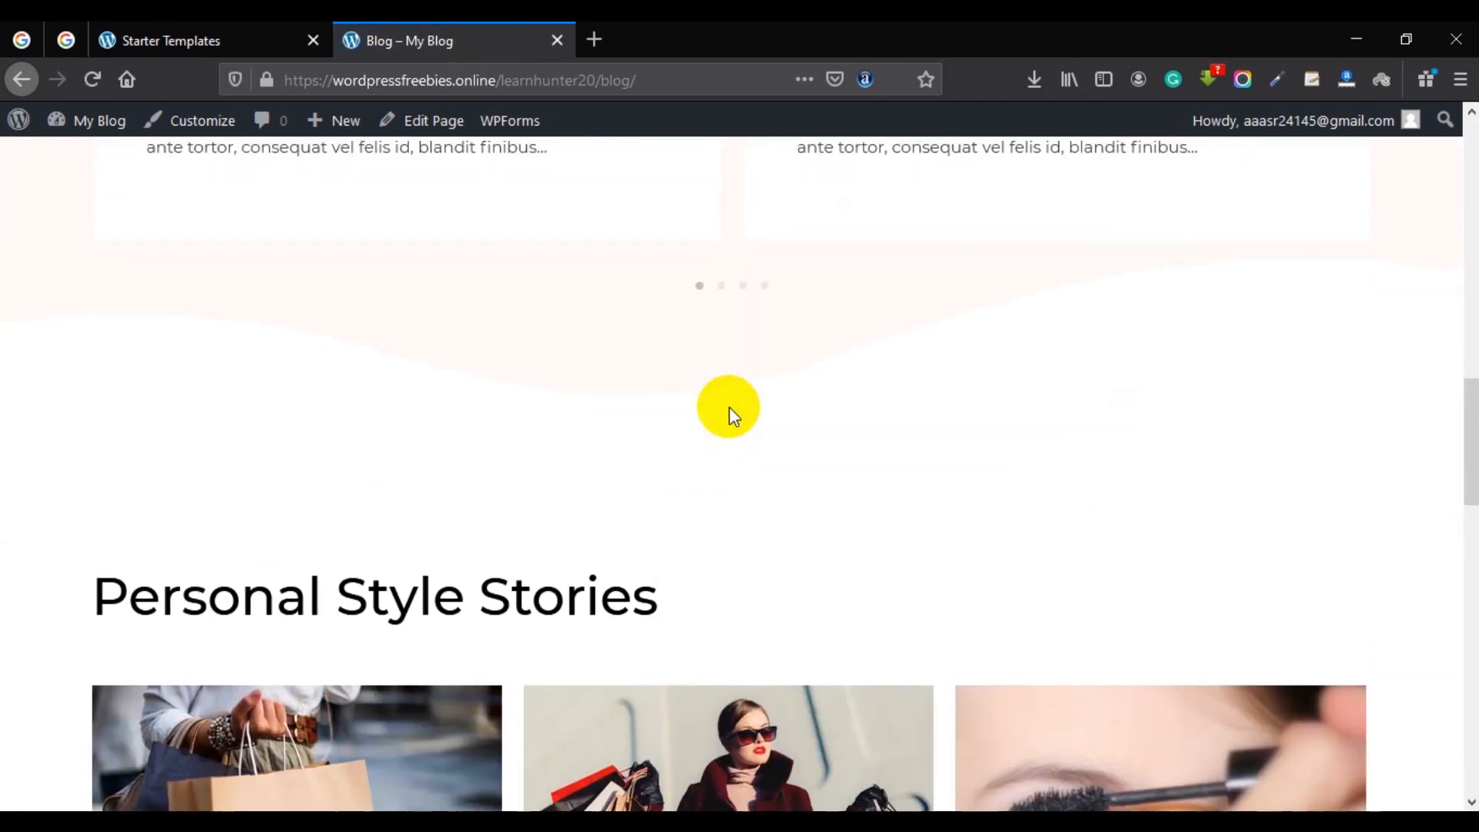
scroll(724, 462, up, 3)
click(721, 503)
click(742, 503)
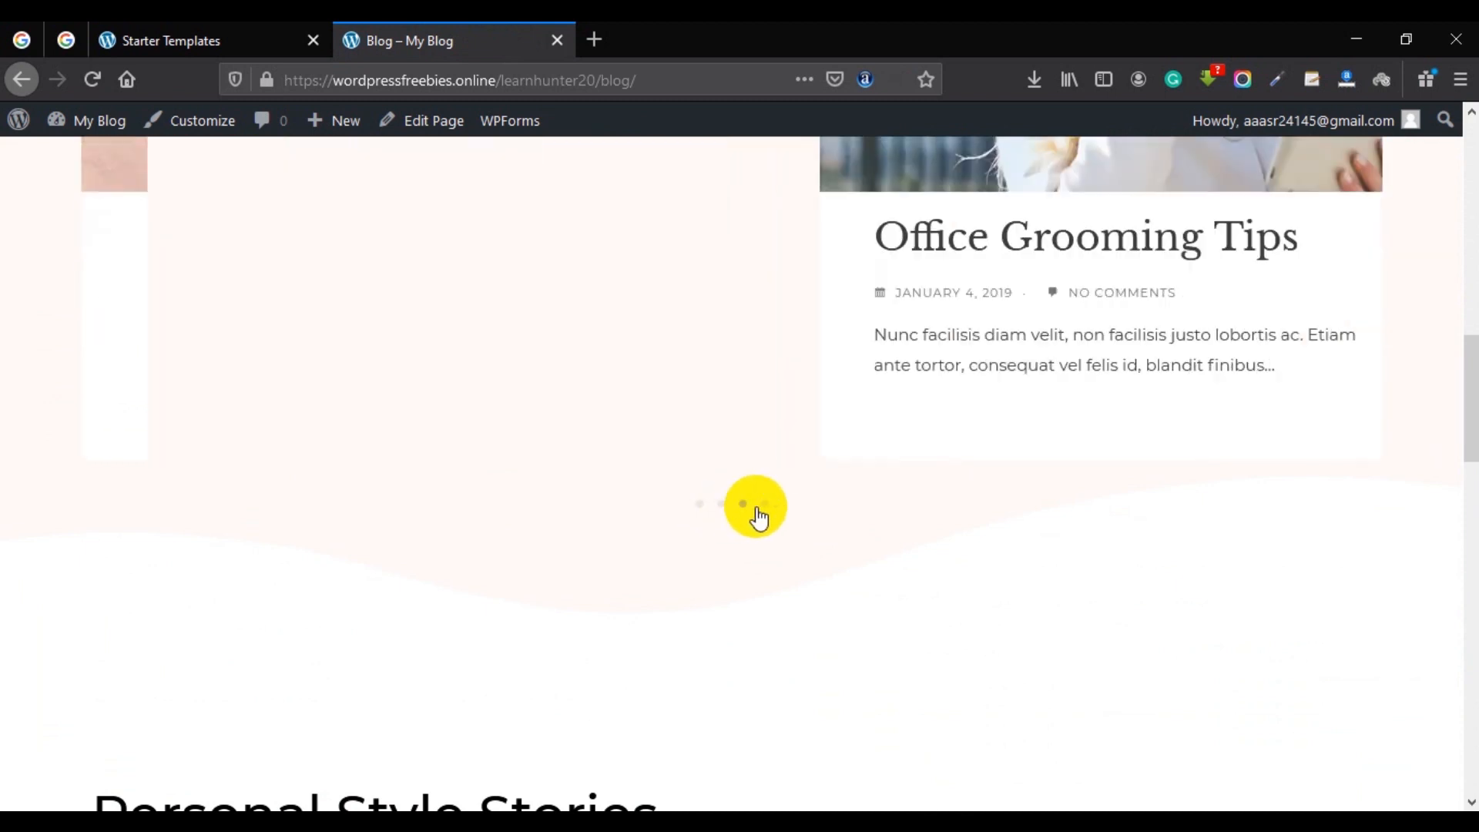
click(765, 507)
scroll(740, 462, up, 6)
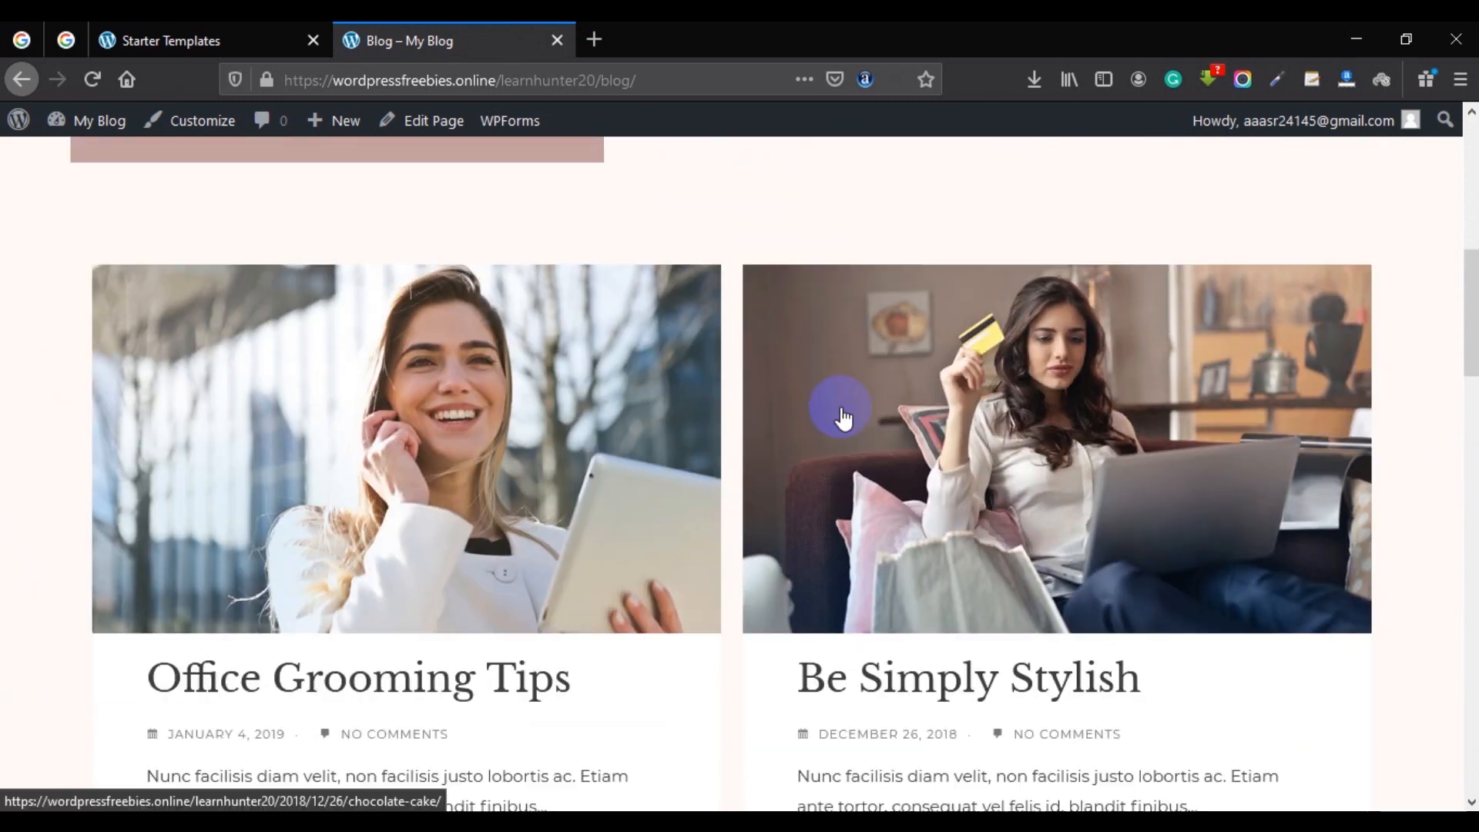
scroll(843, 416, down, 15)
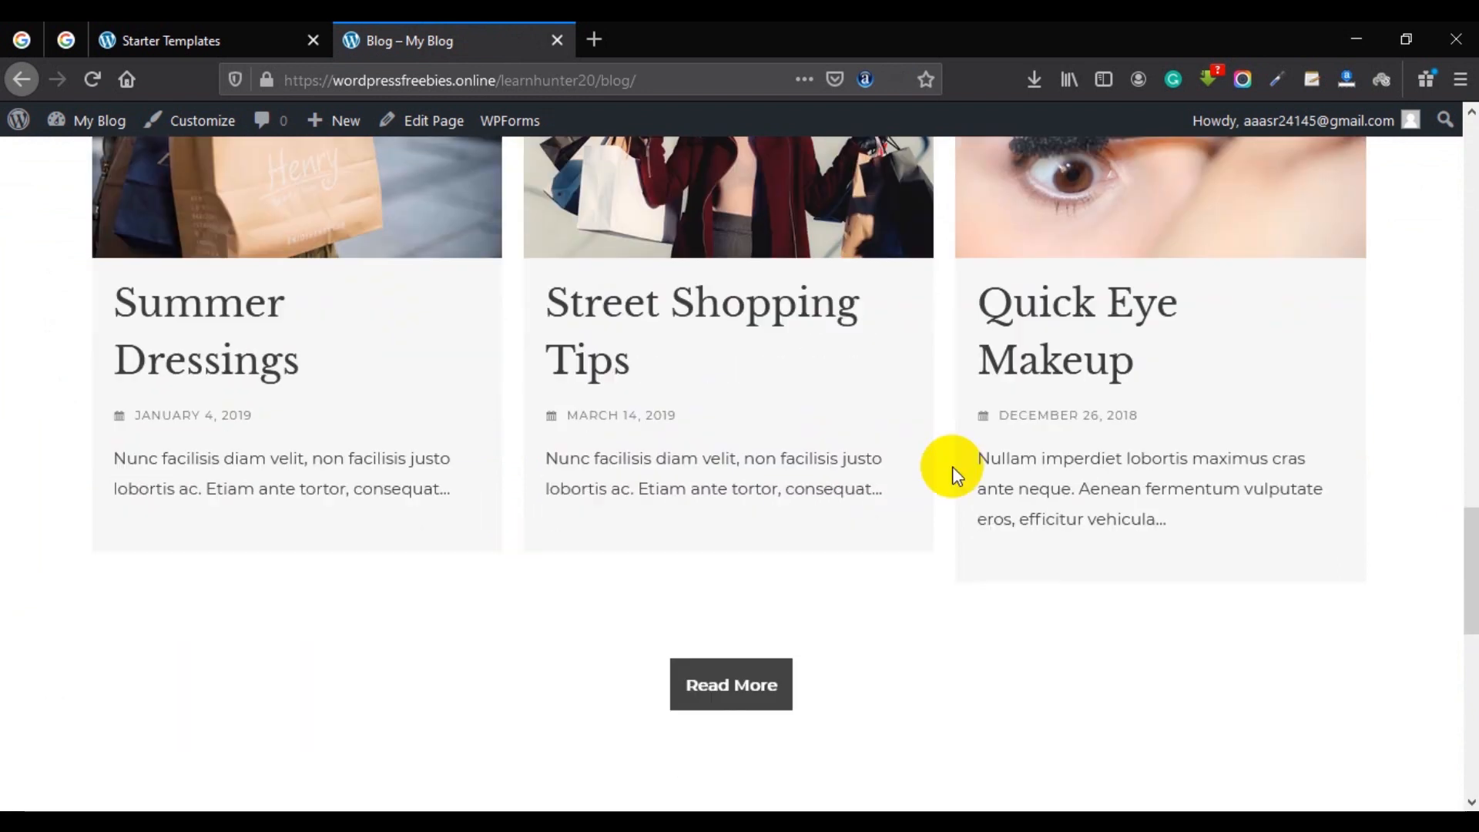
scroll(952, 466, down, 2)
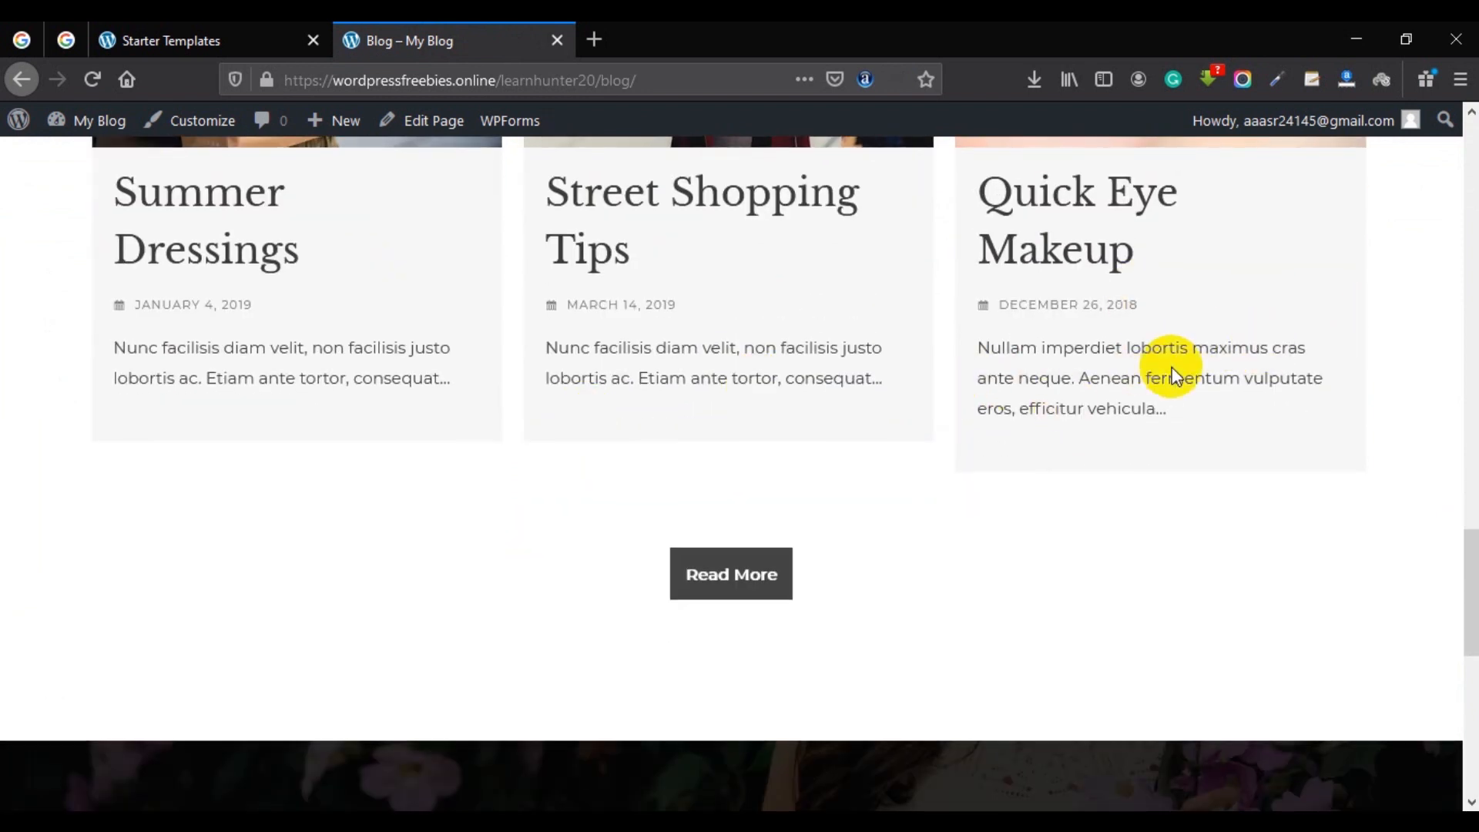
scroll(909, 385, down, 2)
click(730, 467)
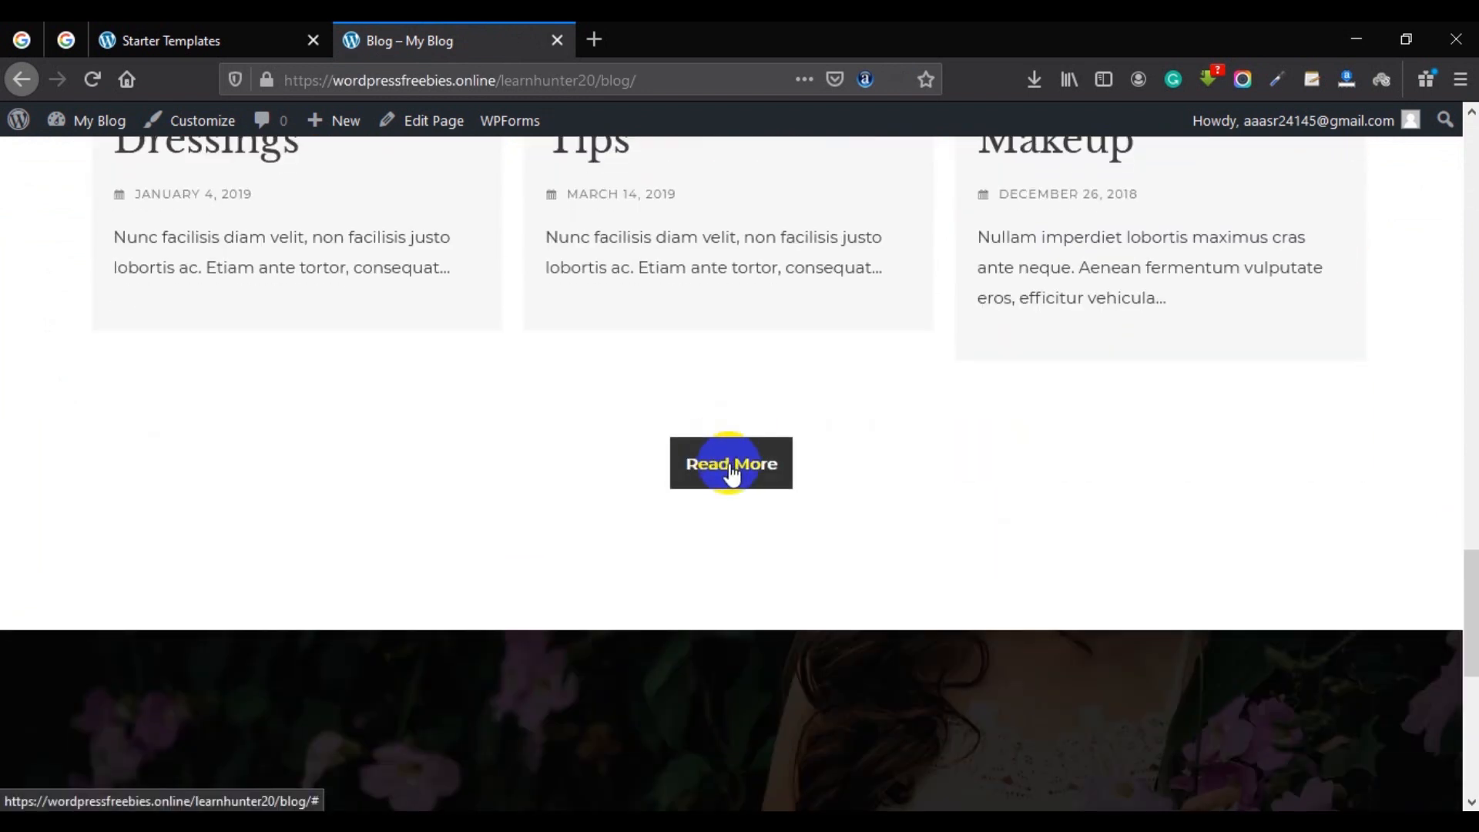
scroll(729, 466, down, 8)
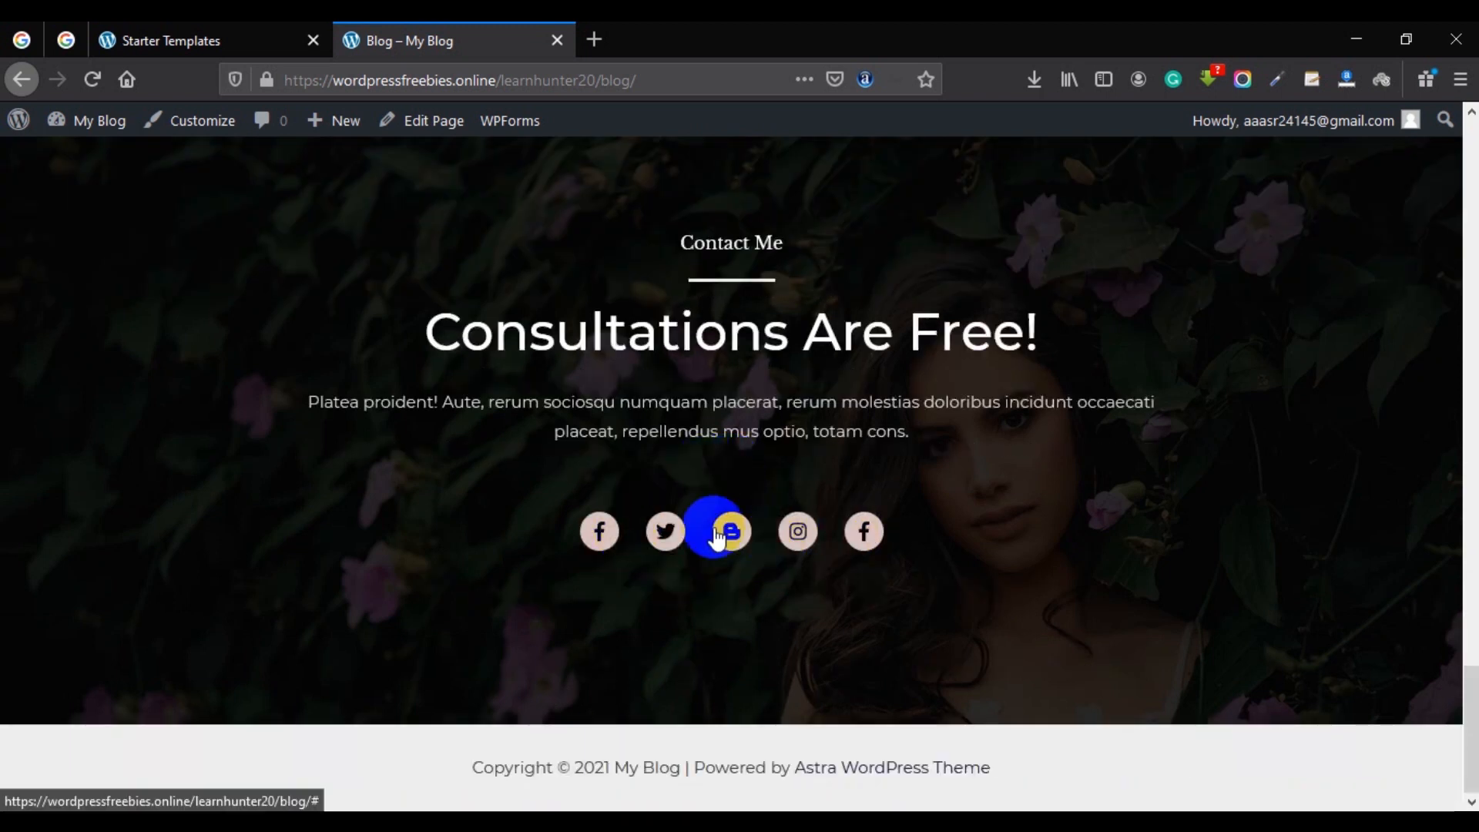
scroll(932, 548, up, 15)
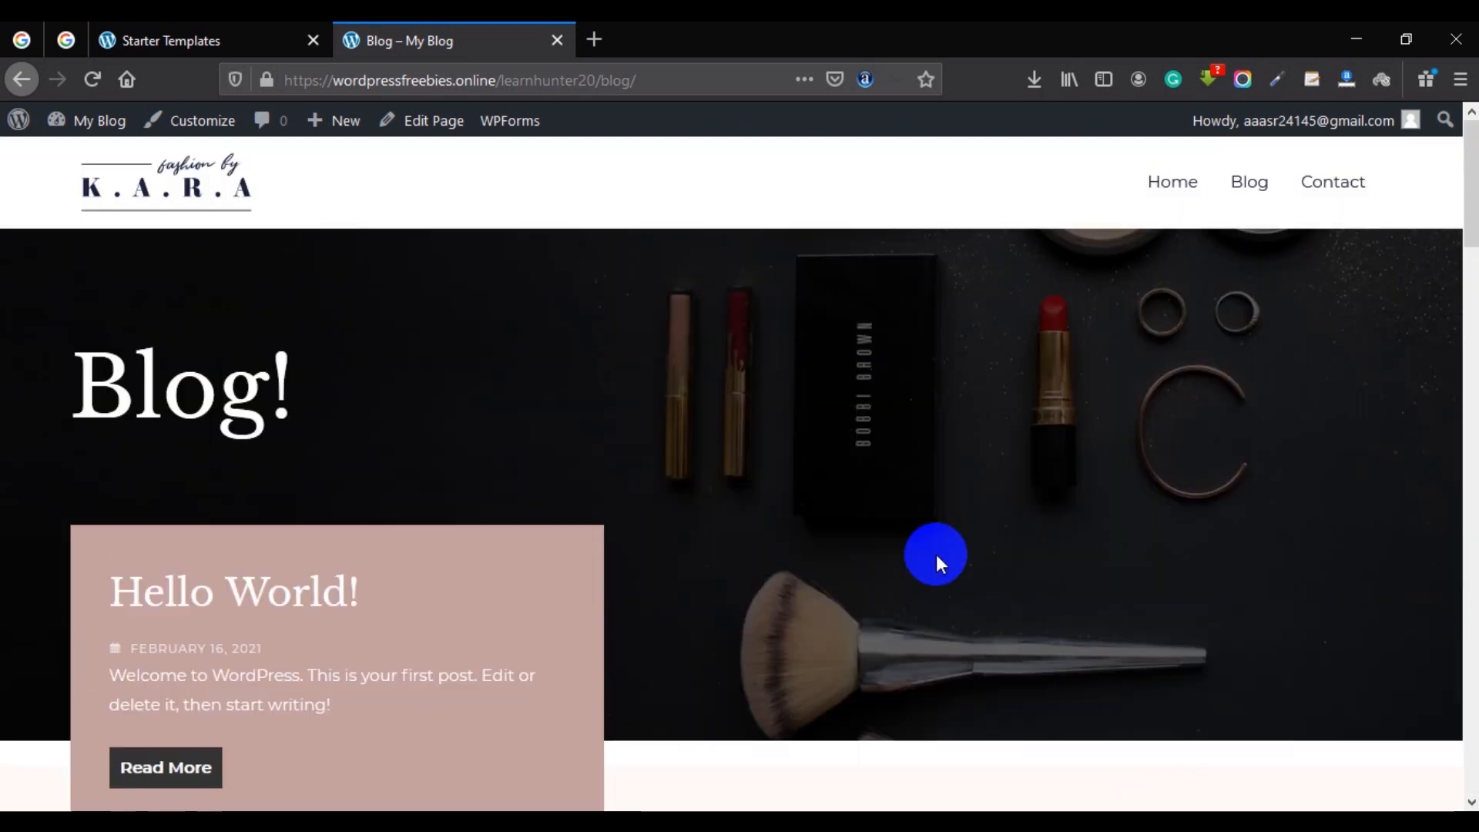
scroll(928, 556, down, 10)
click(416, 460)
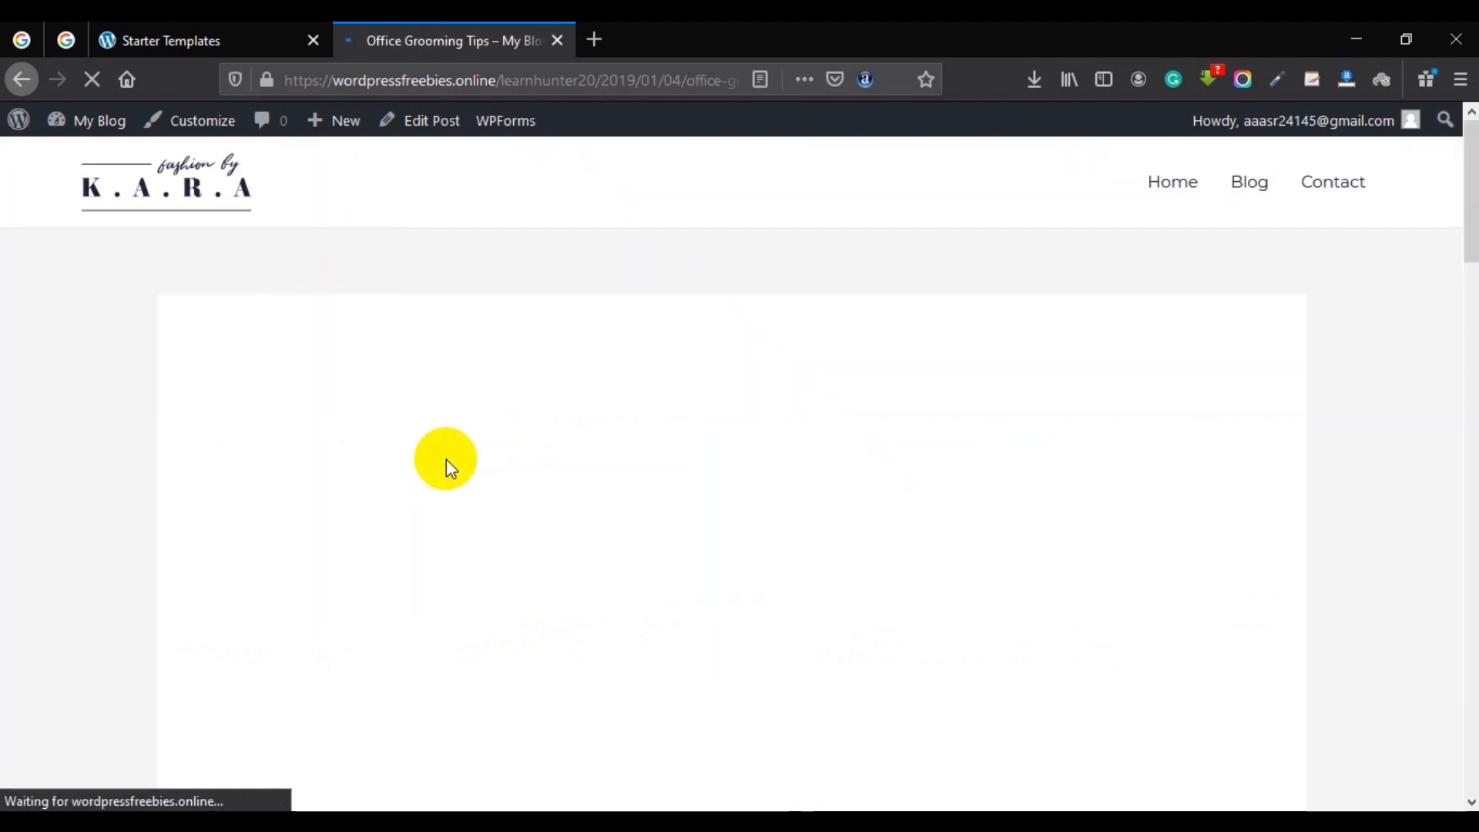
scroll(493, 458, down, 10)
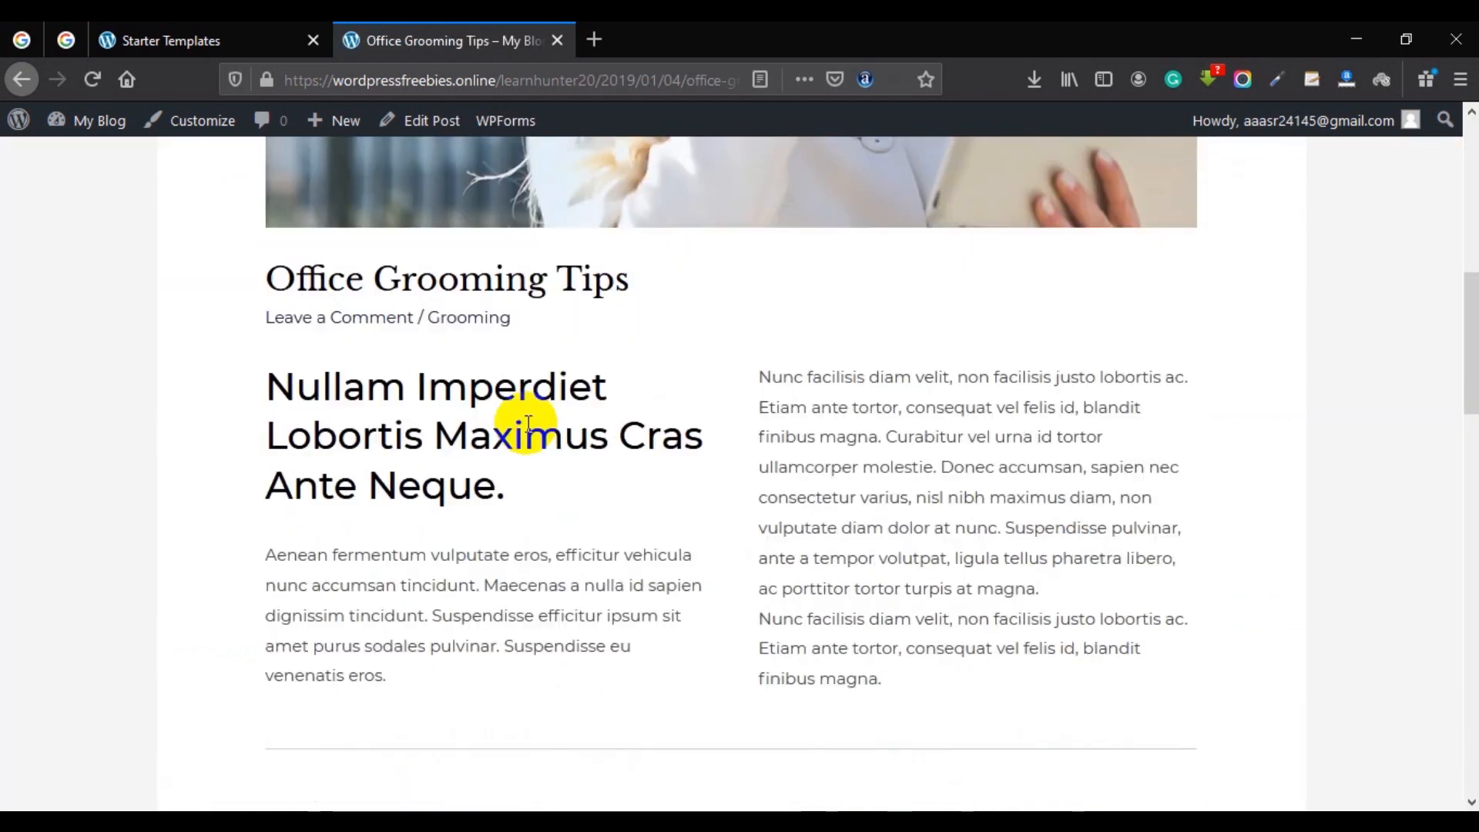
scroll(724, 336, down, 10)
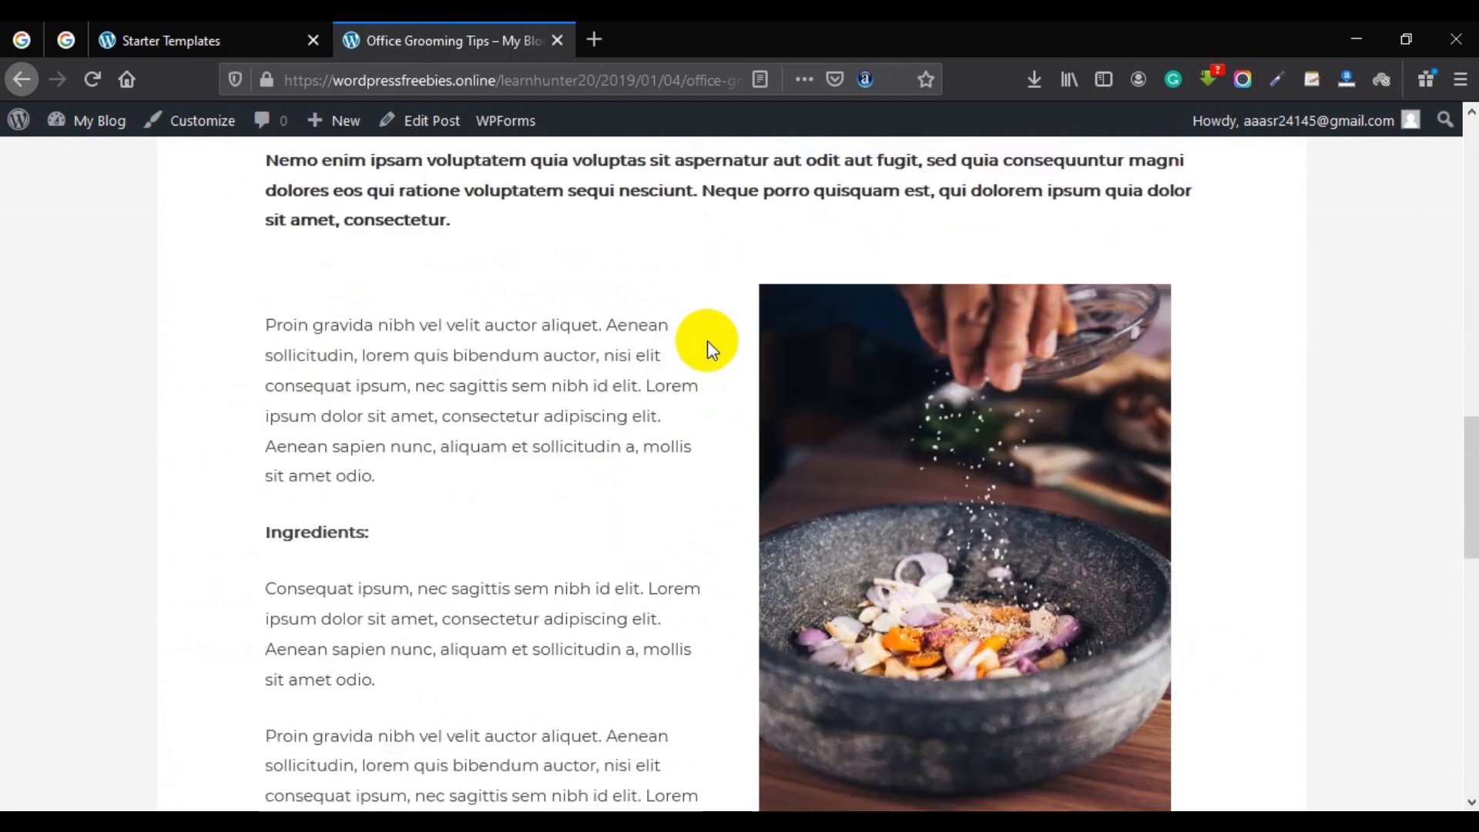
scroll(664, 521, down, 3)
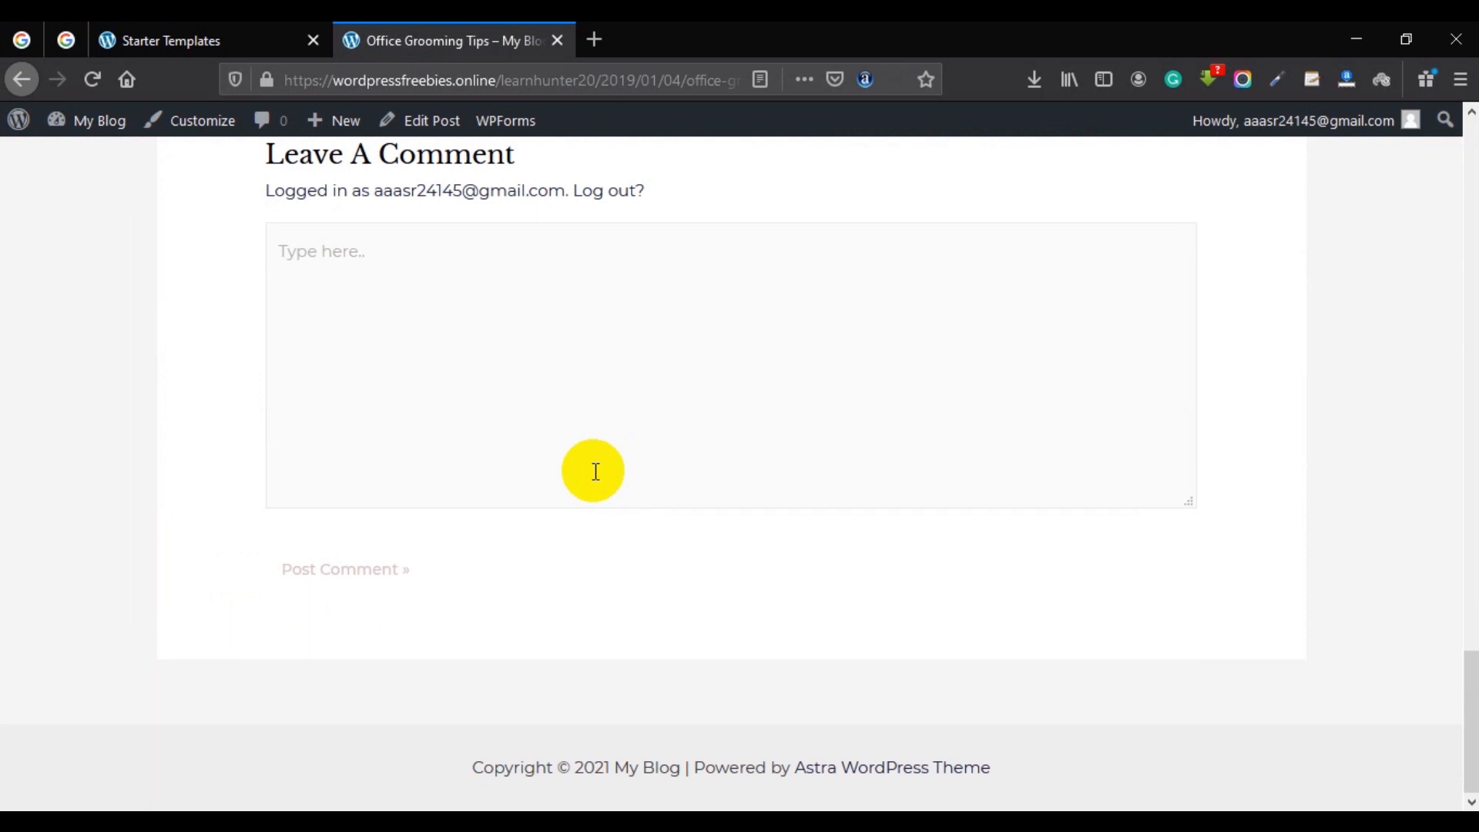
scroll(663, 475, up, 7)
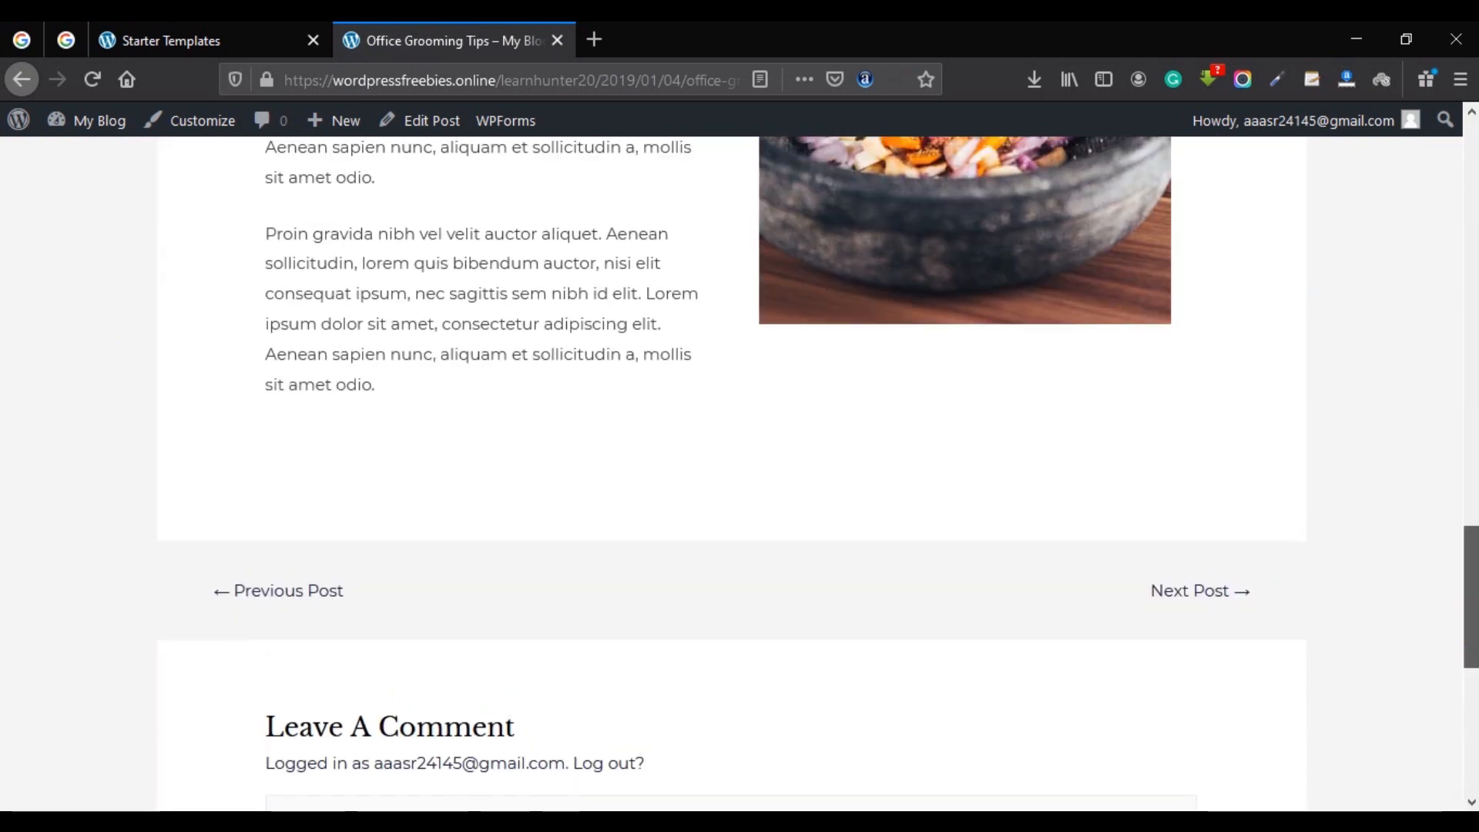
drag(1470, 597, 1466, 187)
scroll(1225, 367, down, 5)
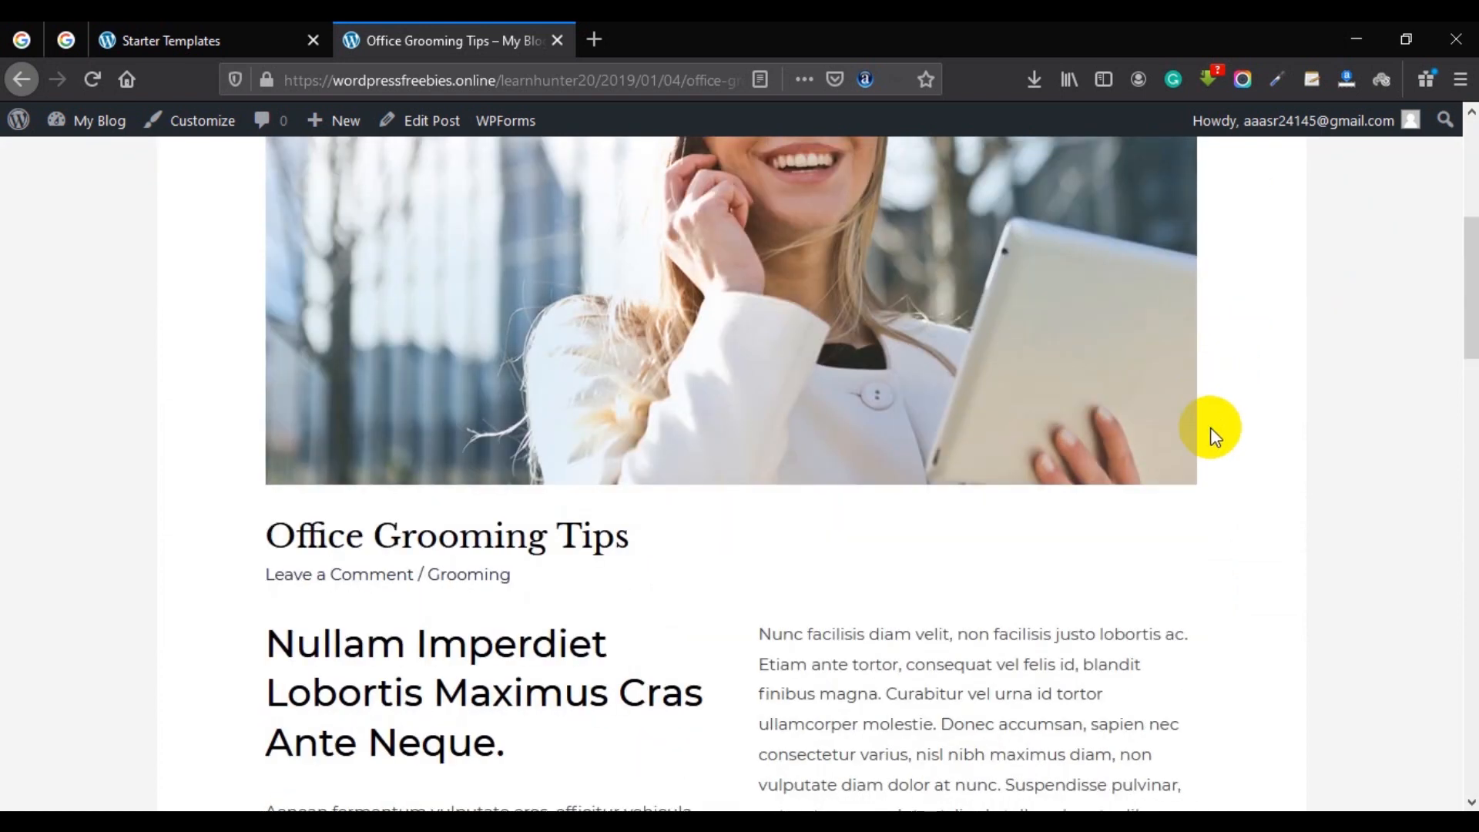
scroll(1095, 456, up, 5)
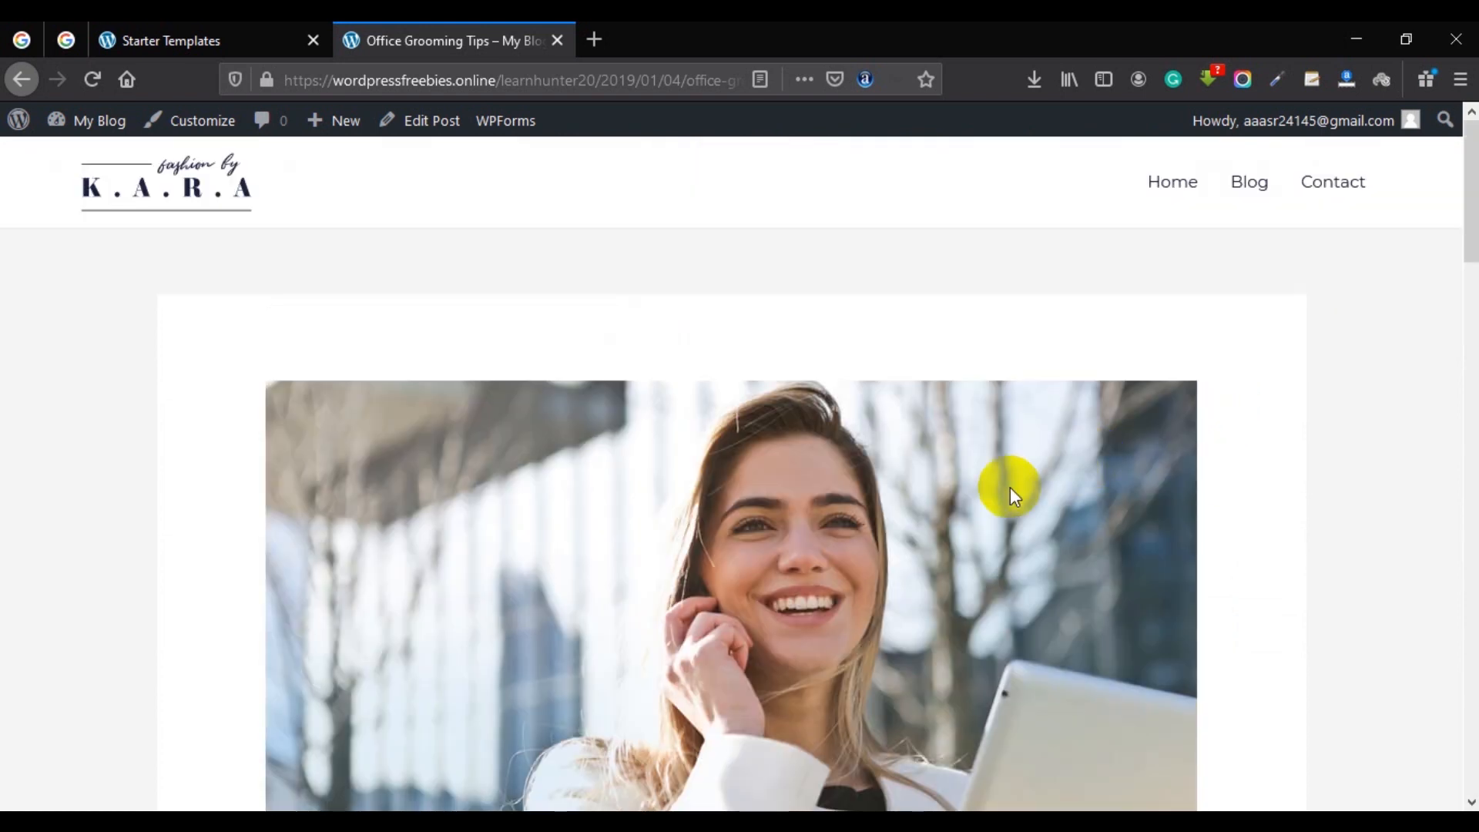
Go back to the WordPress admin and start a new empty post from the Posts list.
click(242, 34)
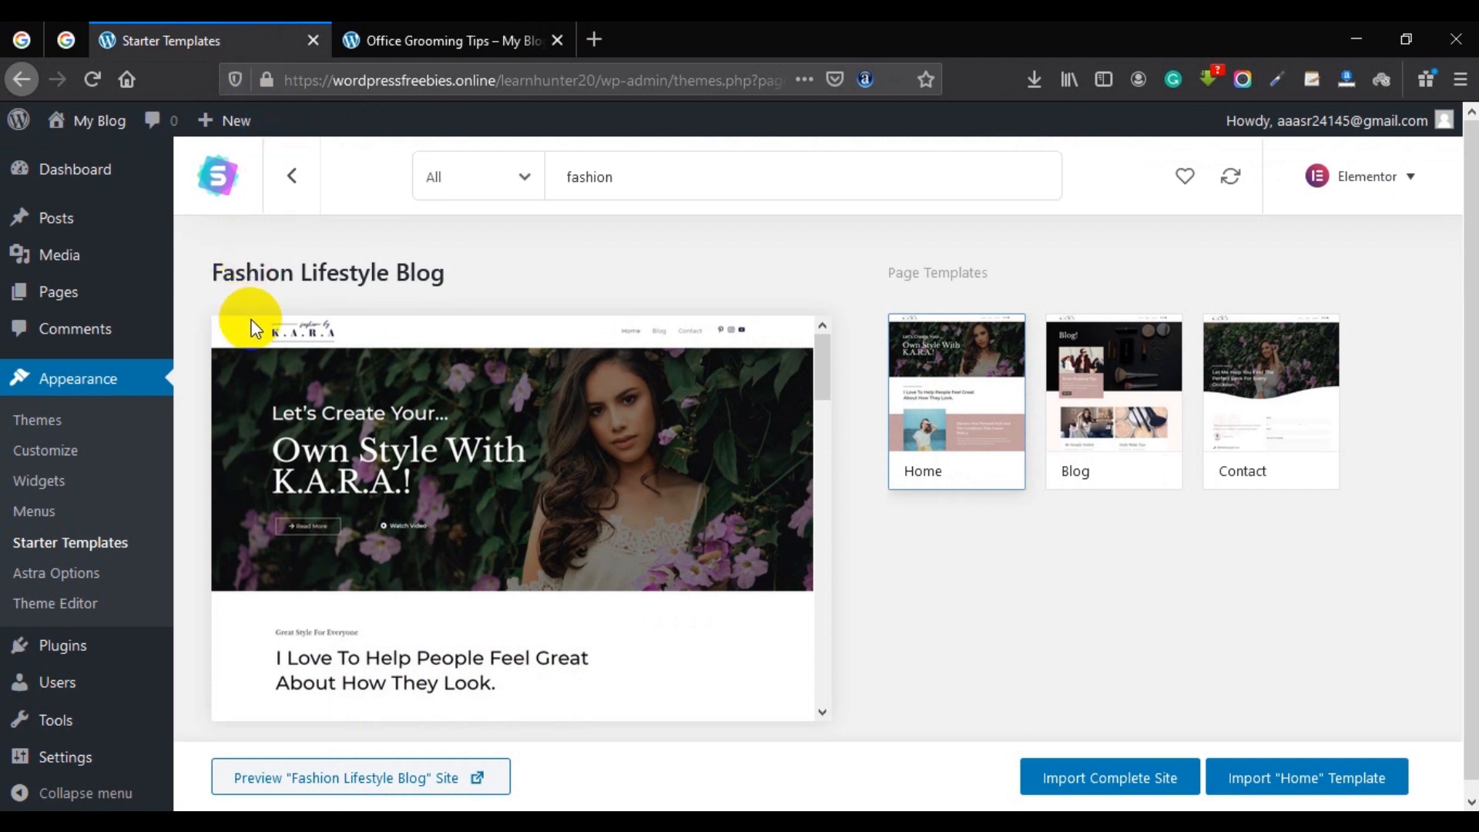
click(71, 208)
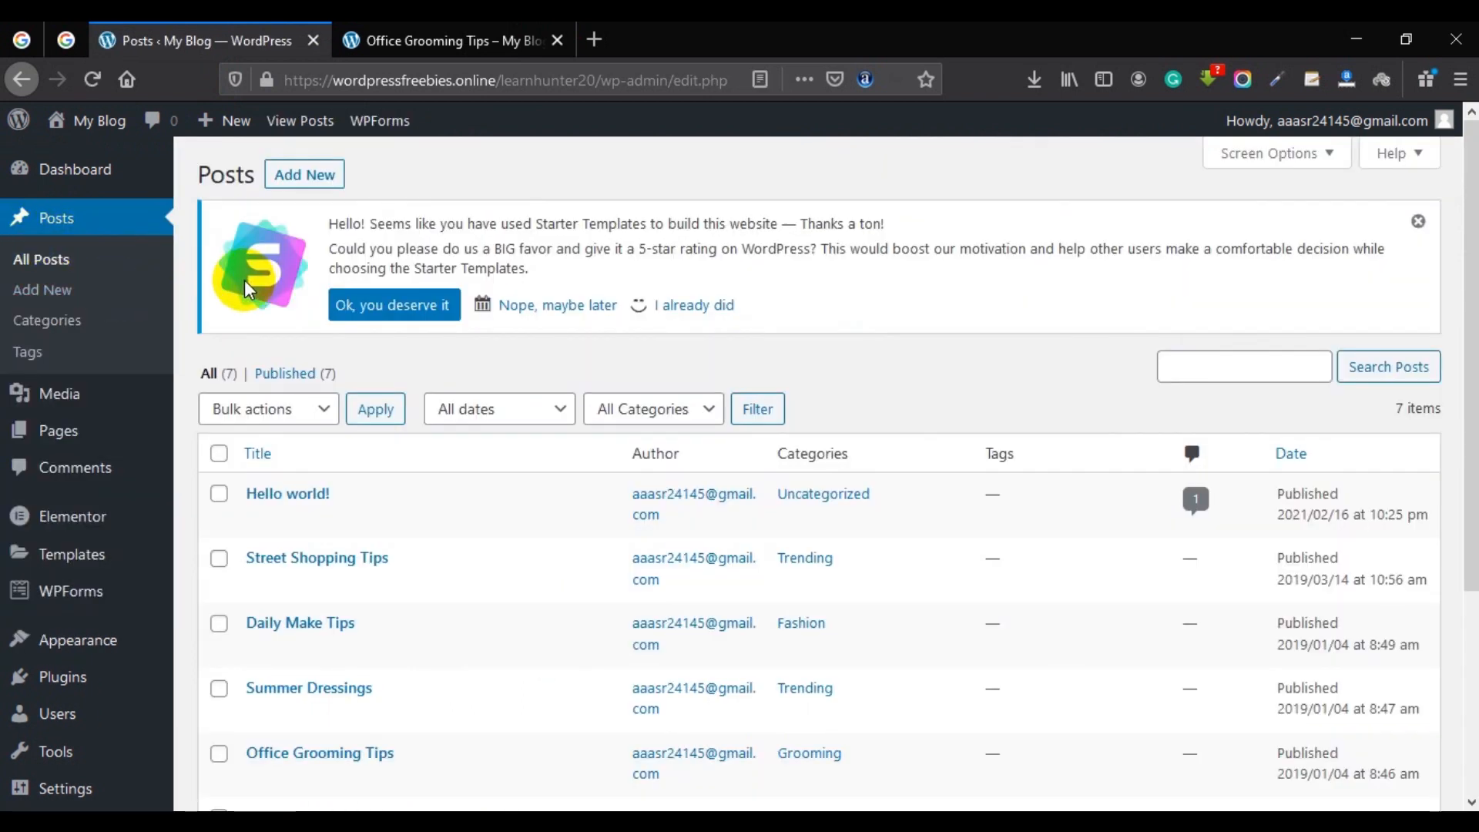
click(283, 188)
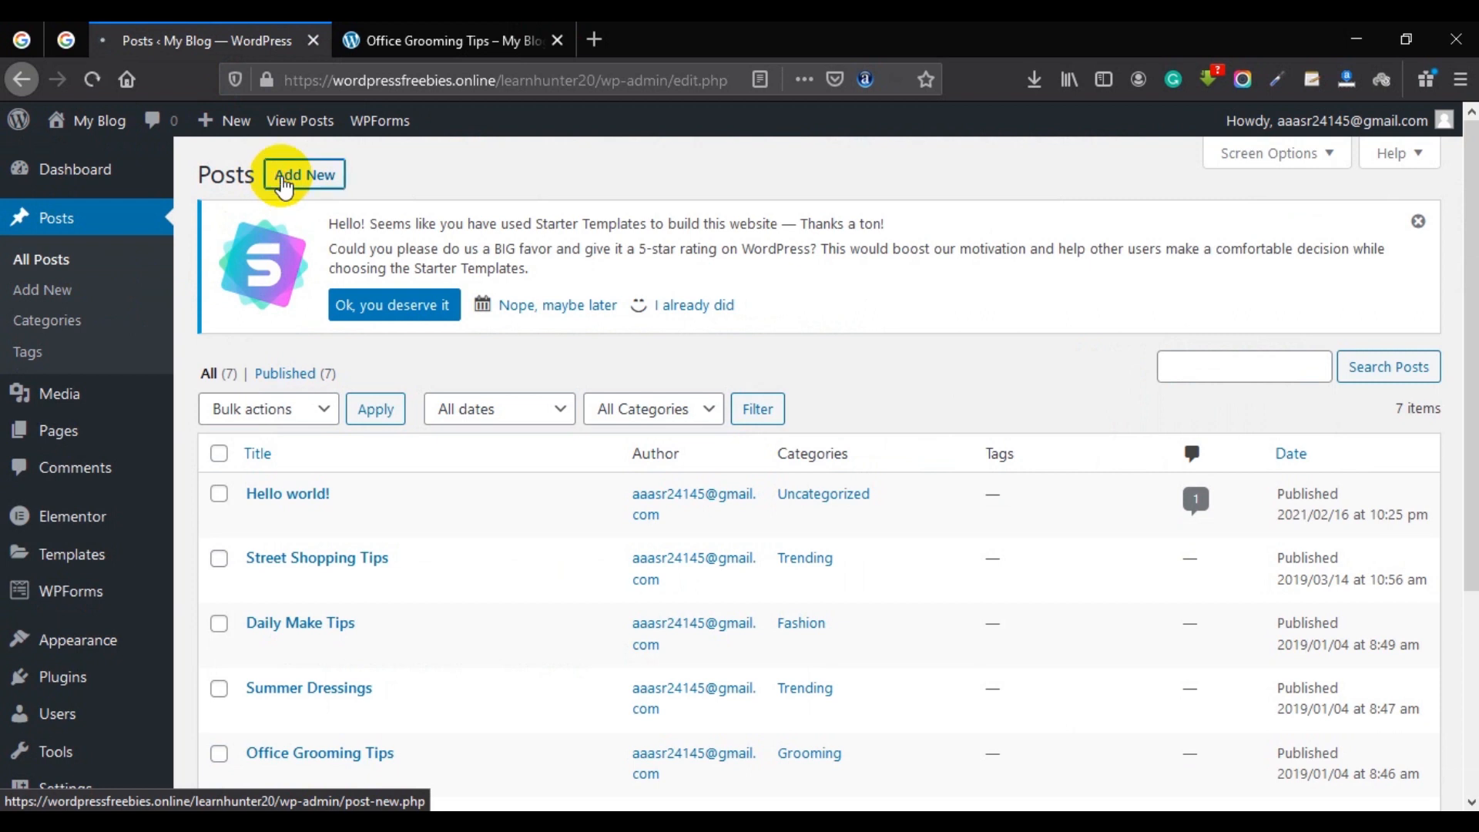
scroll(287, 435, down, 3)
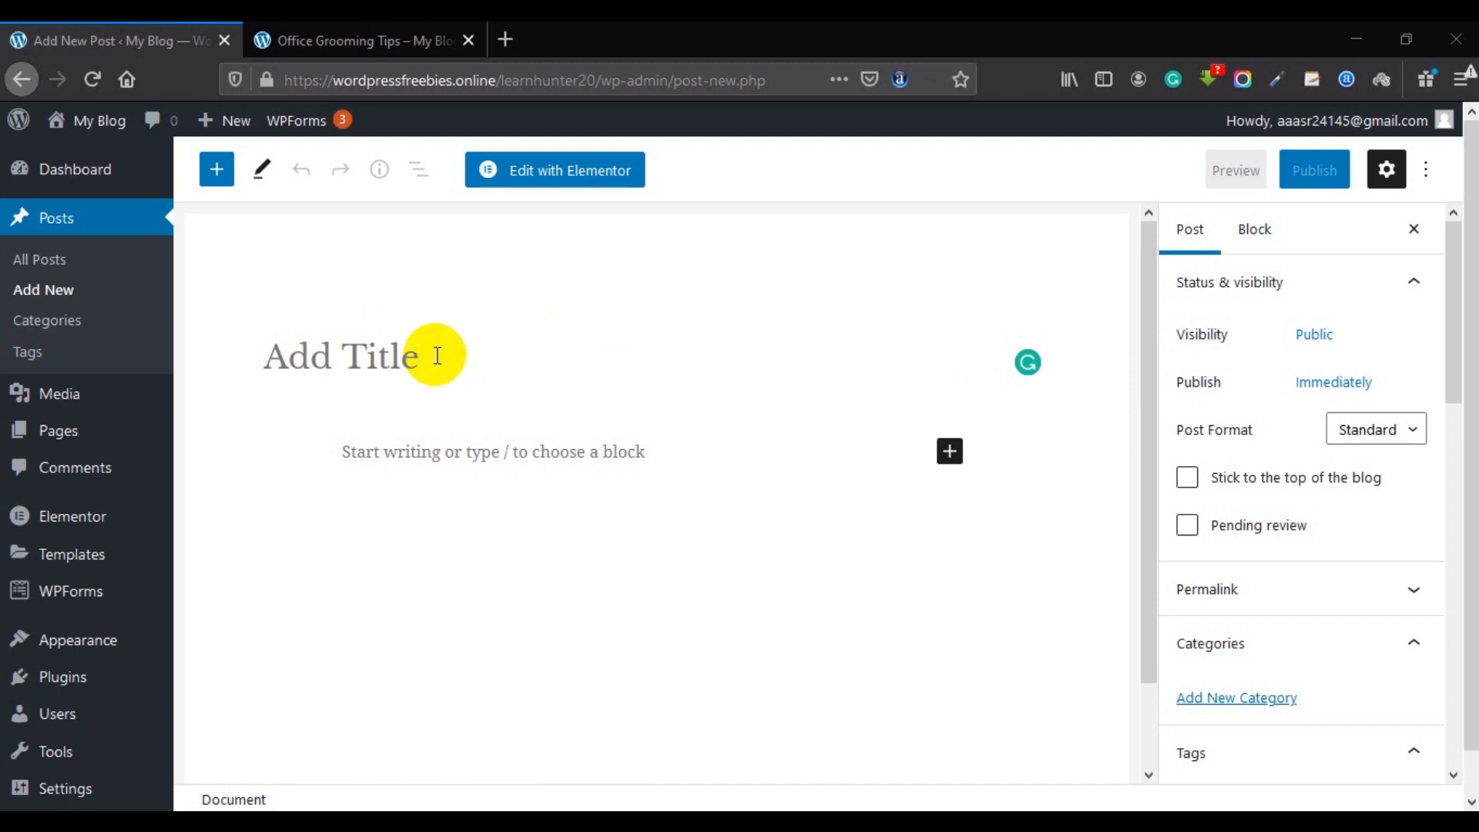
Title the new post 'Our First Blog Post' and place the cursor in the first paragraph block.
click(396, 347)
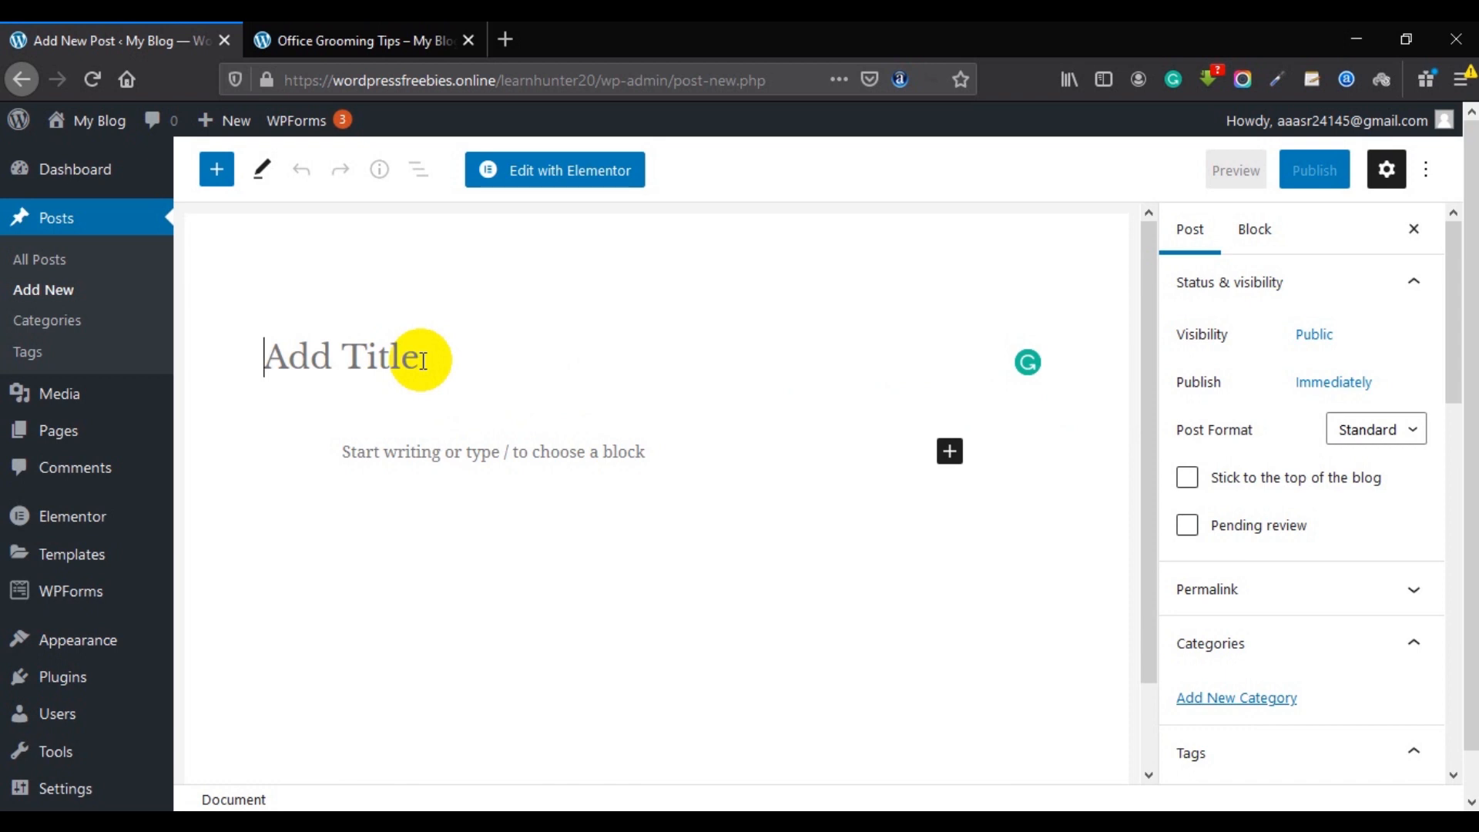
text(Our)
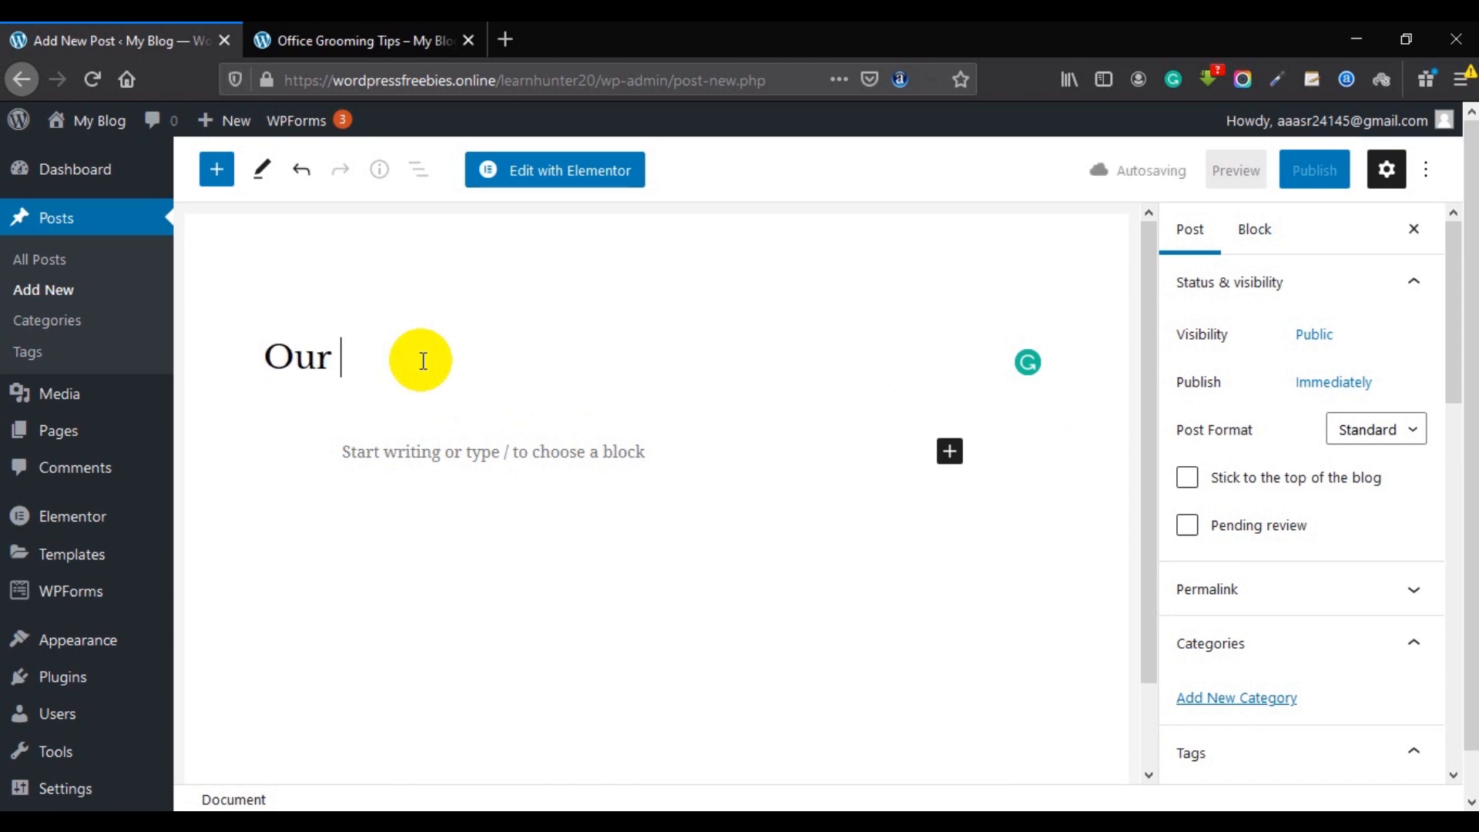
key(BackSpace)
key(BackSpace)
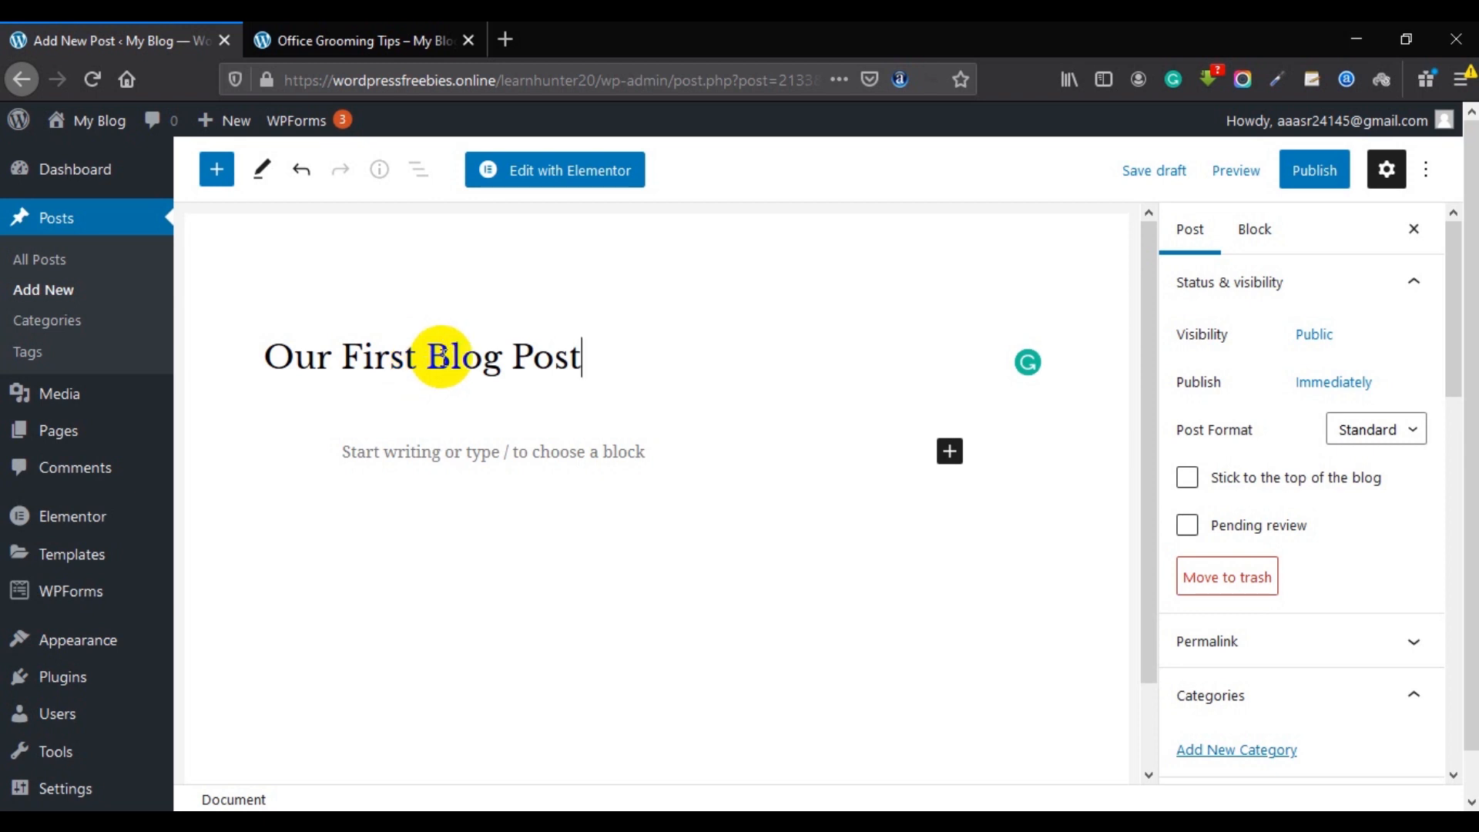
scroll(429, 363, down, 2)
click(397, 364)
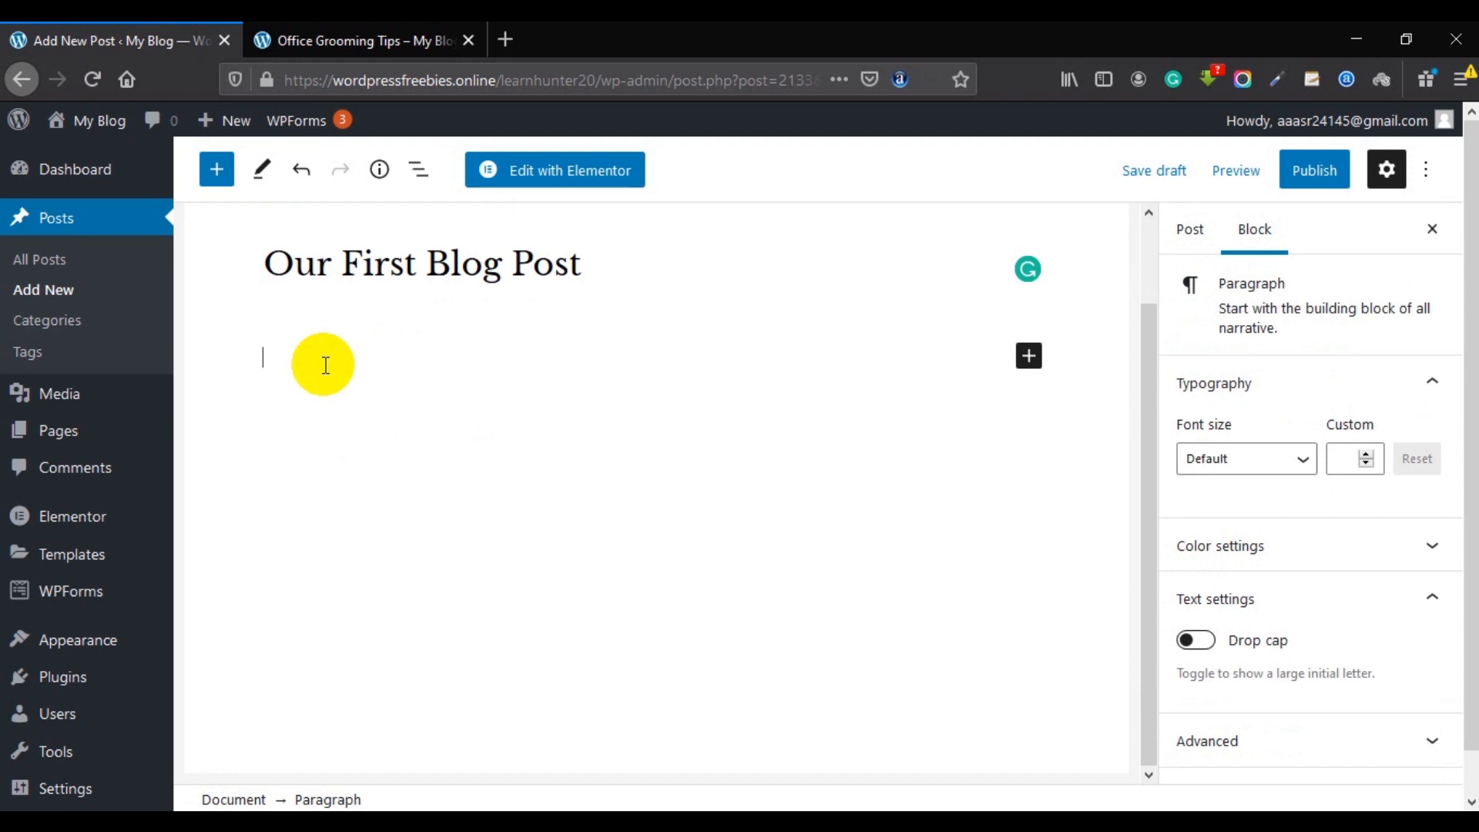
Search 'lorem ipsum', open lipsum.com and copy its What is Lorem Ipsum? paragraph.
key(ctrl+t)
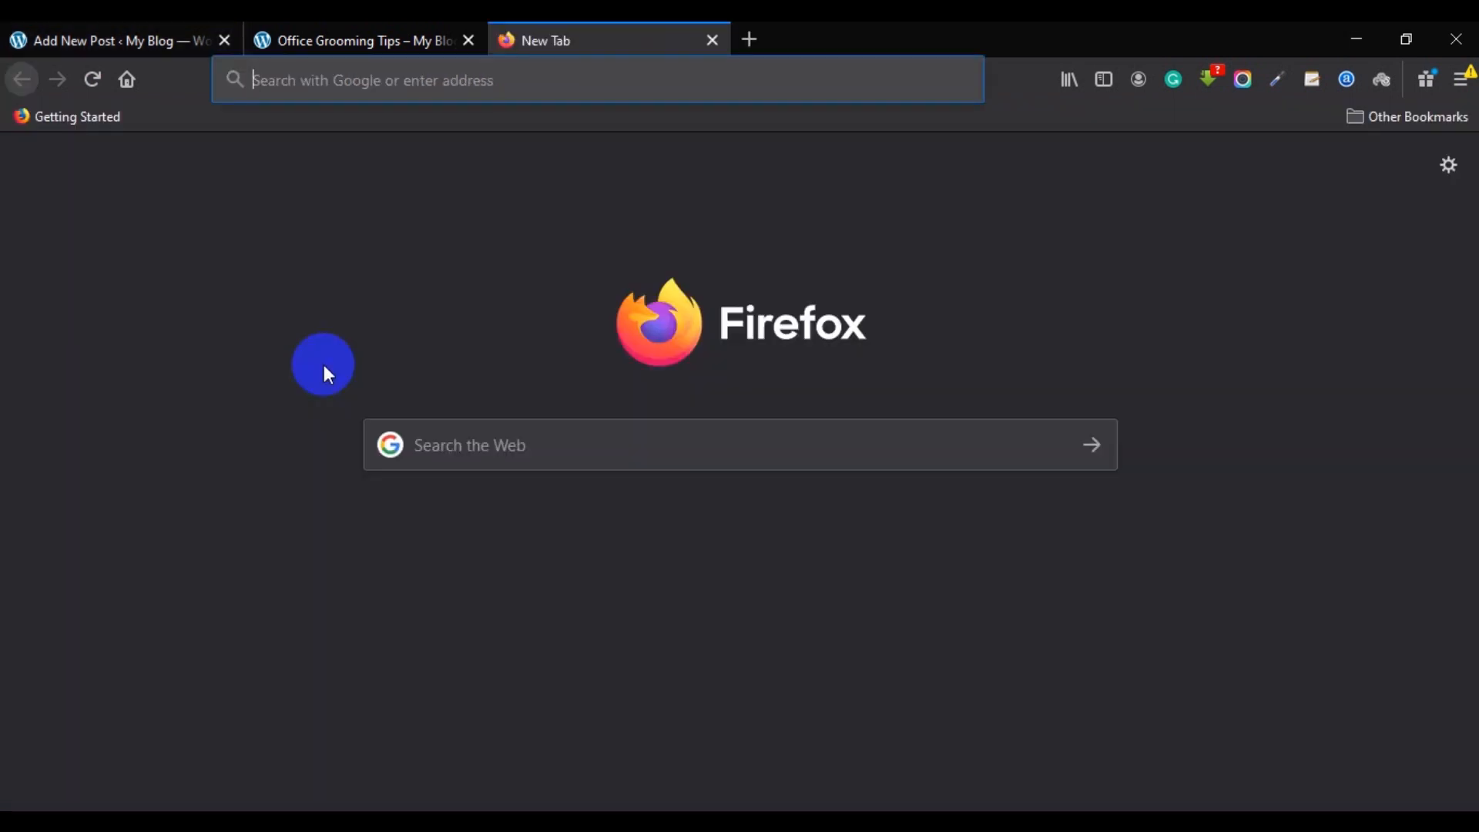
text(lorem ipu)
key(Down)
key(Return)
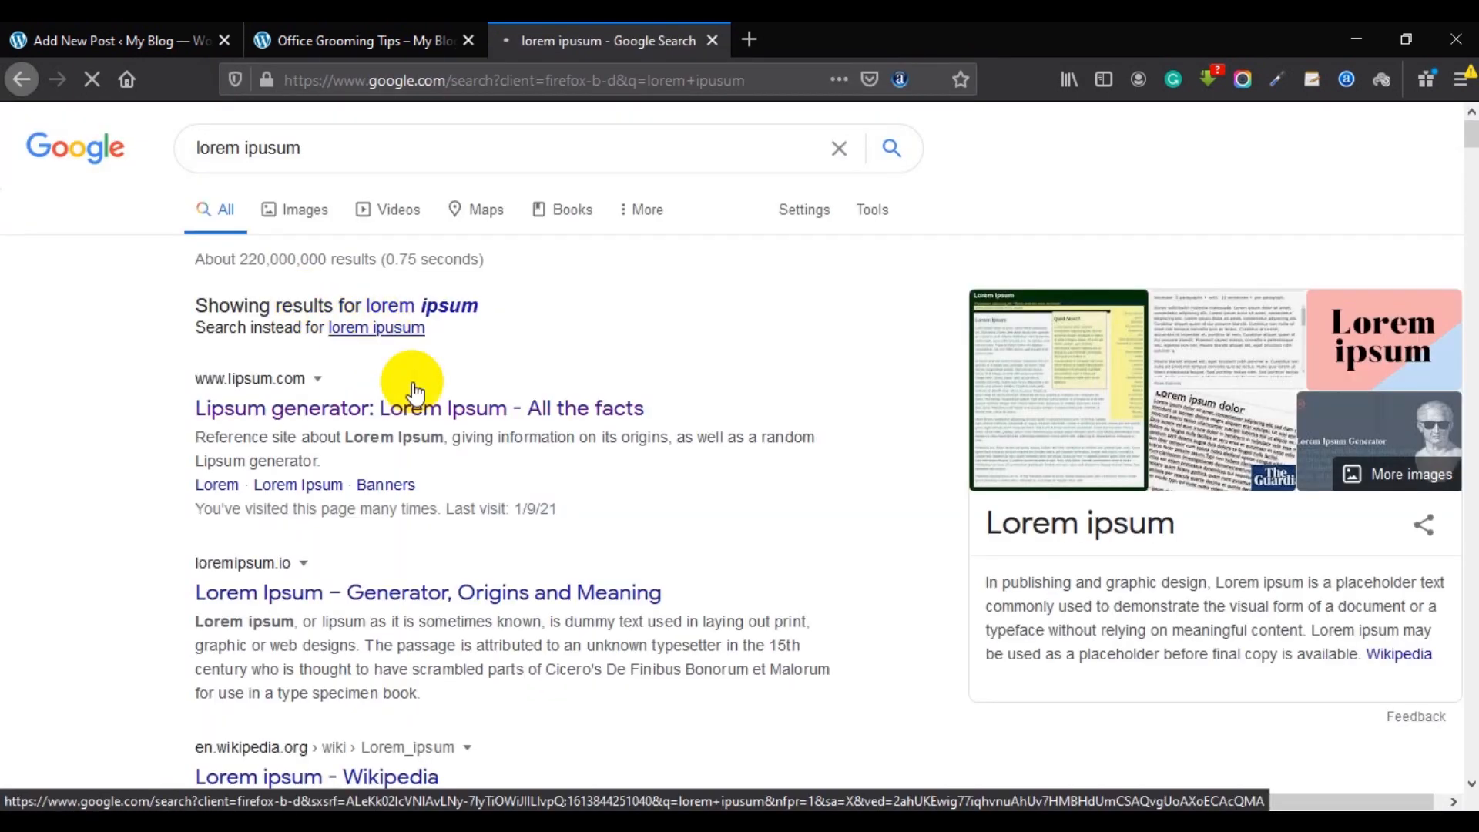
click(551, 408)
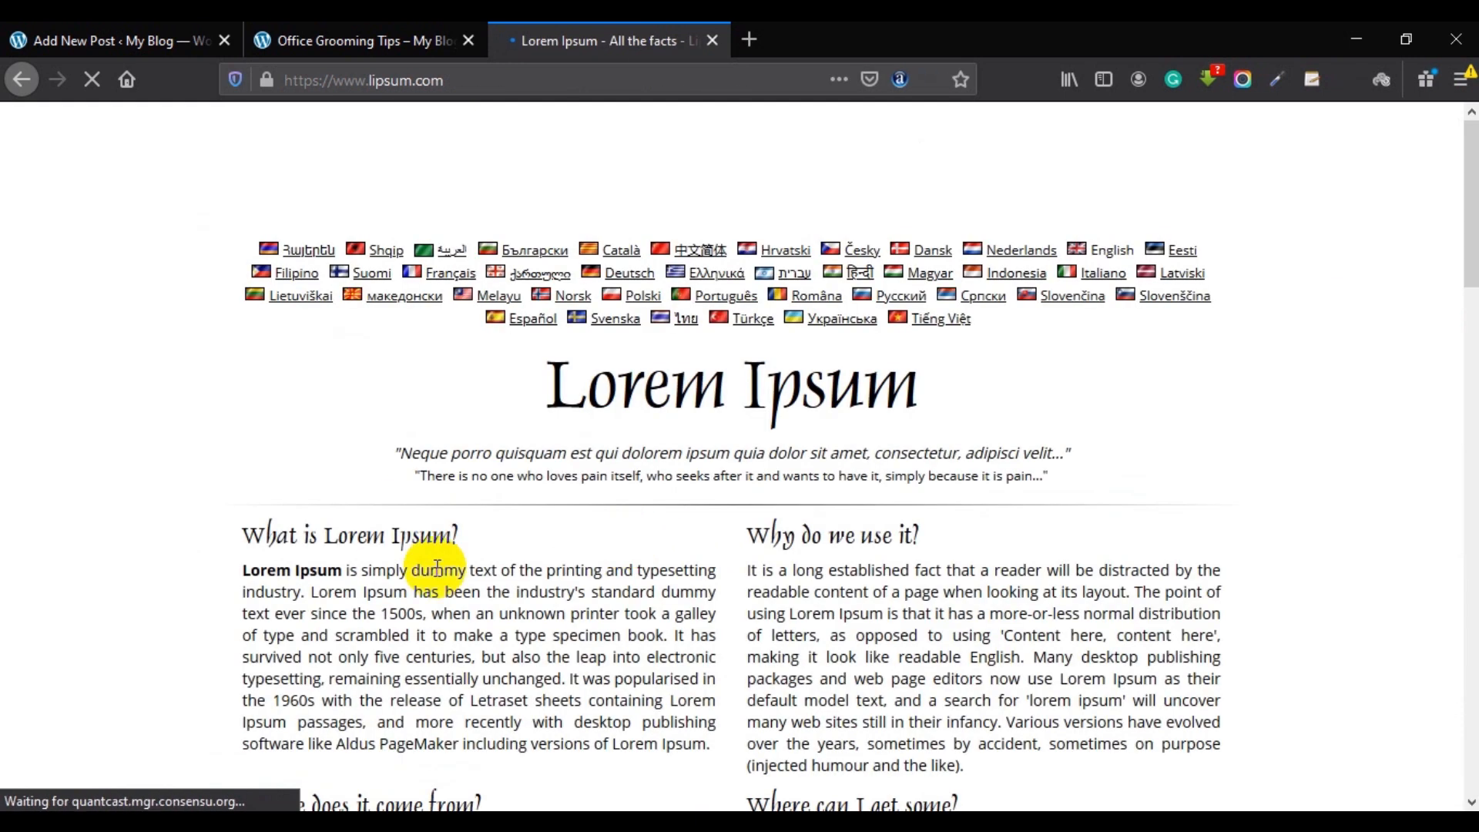
triple_click(416, 592)
key(ctrl+c)
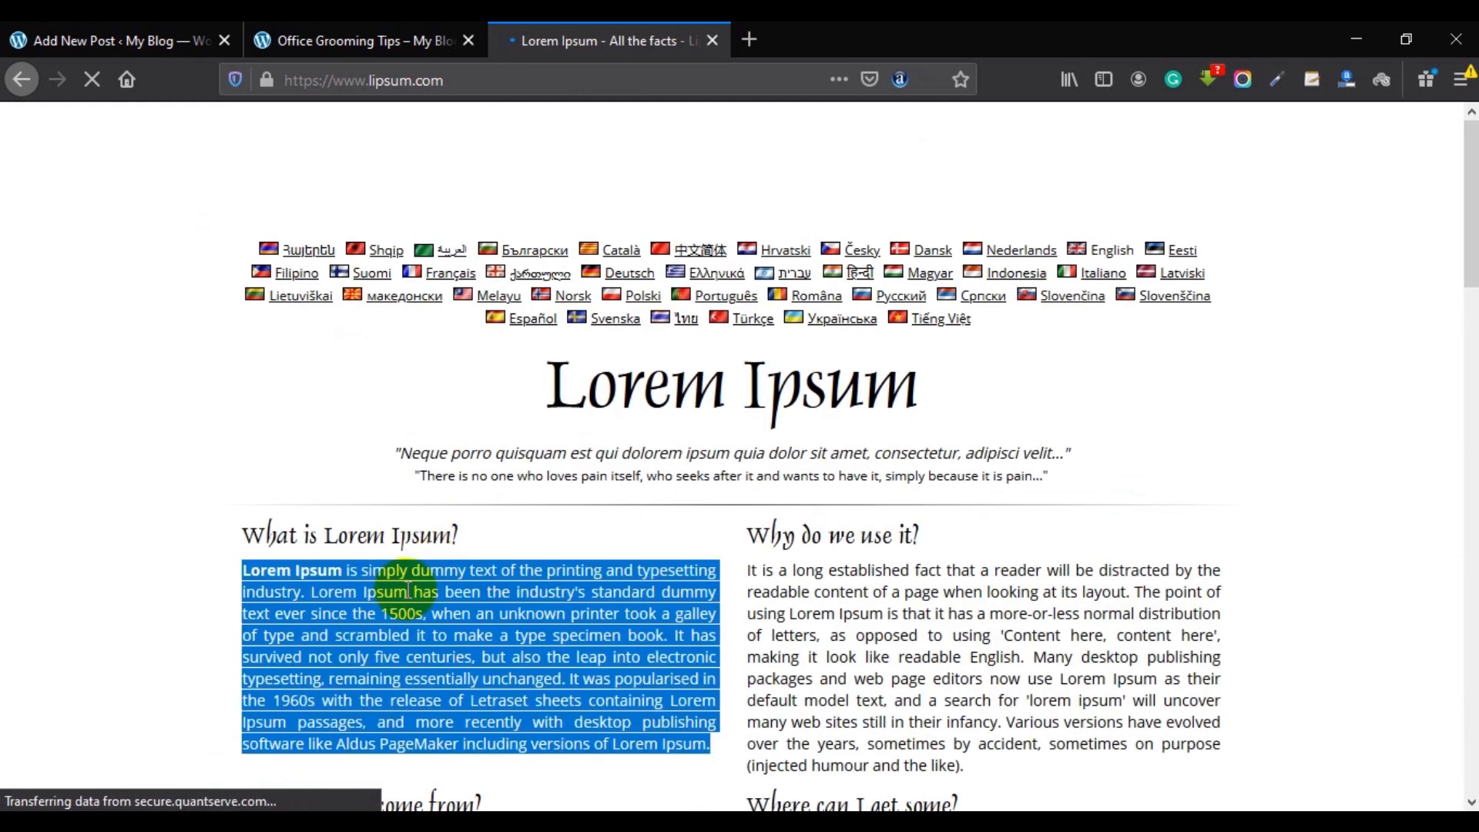
click(161, 44)
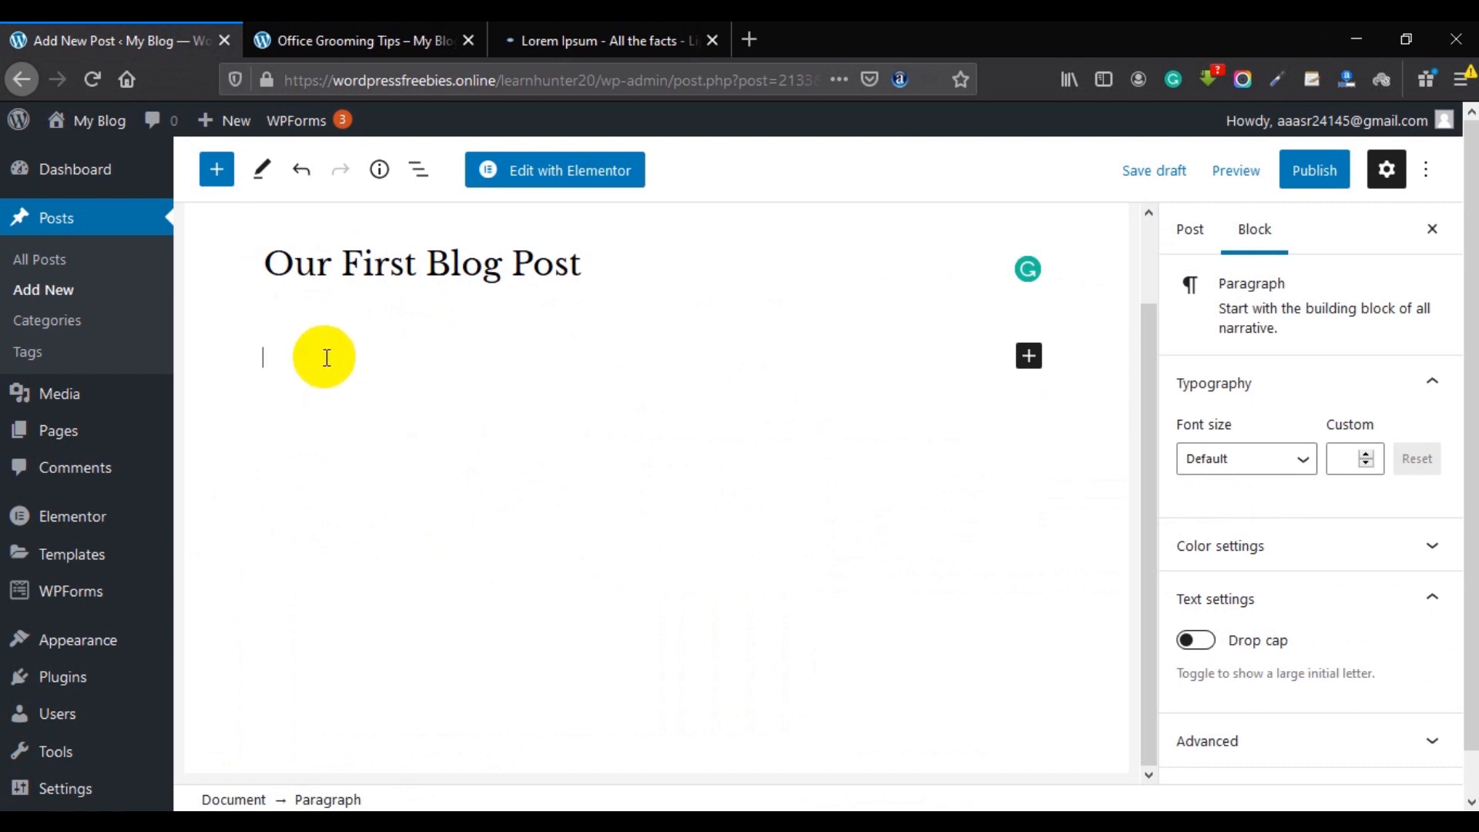
Paste the Lorem Ipsum text as the first paragraph and search the block inserter for 'ima'.
key(ctrl+v)
scroll(400, 385, up, 3)
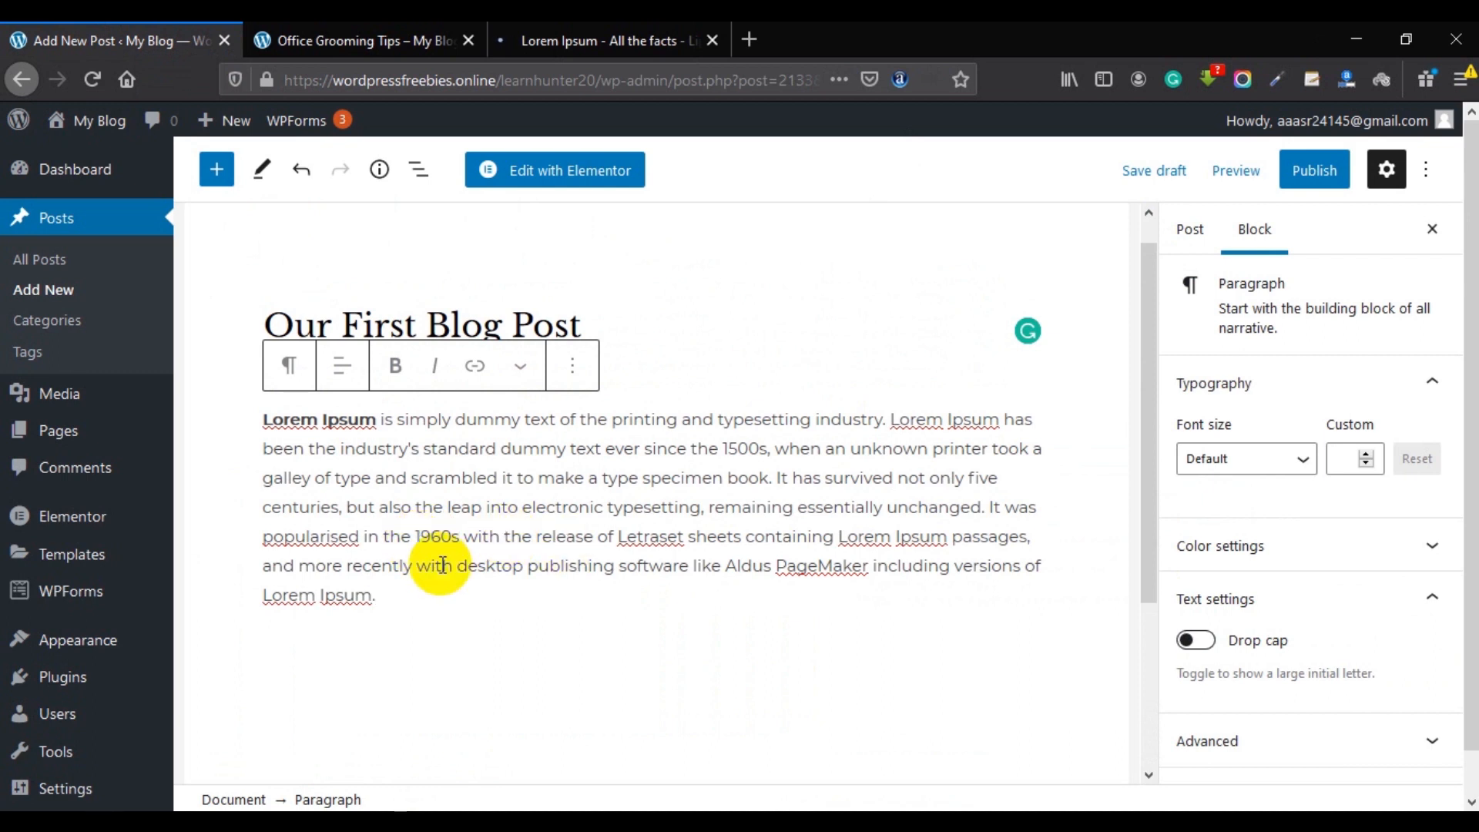
key(Return)
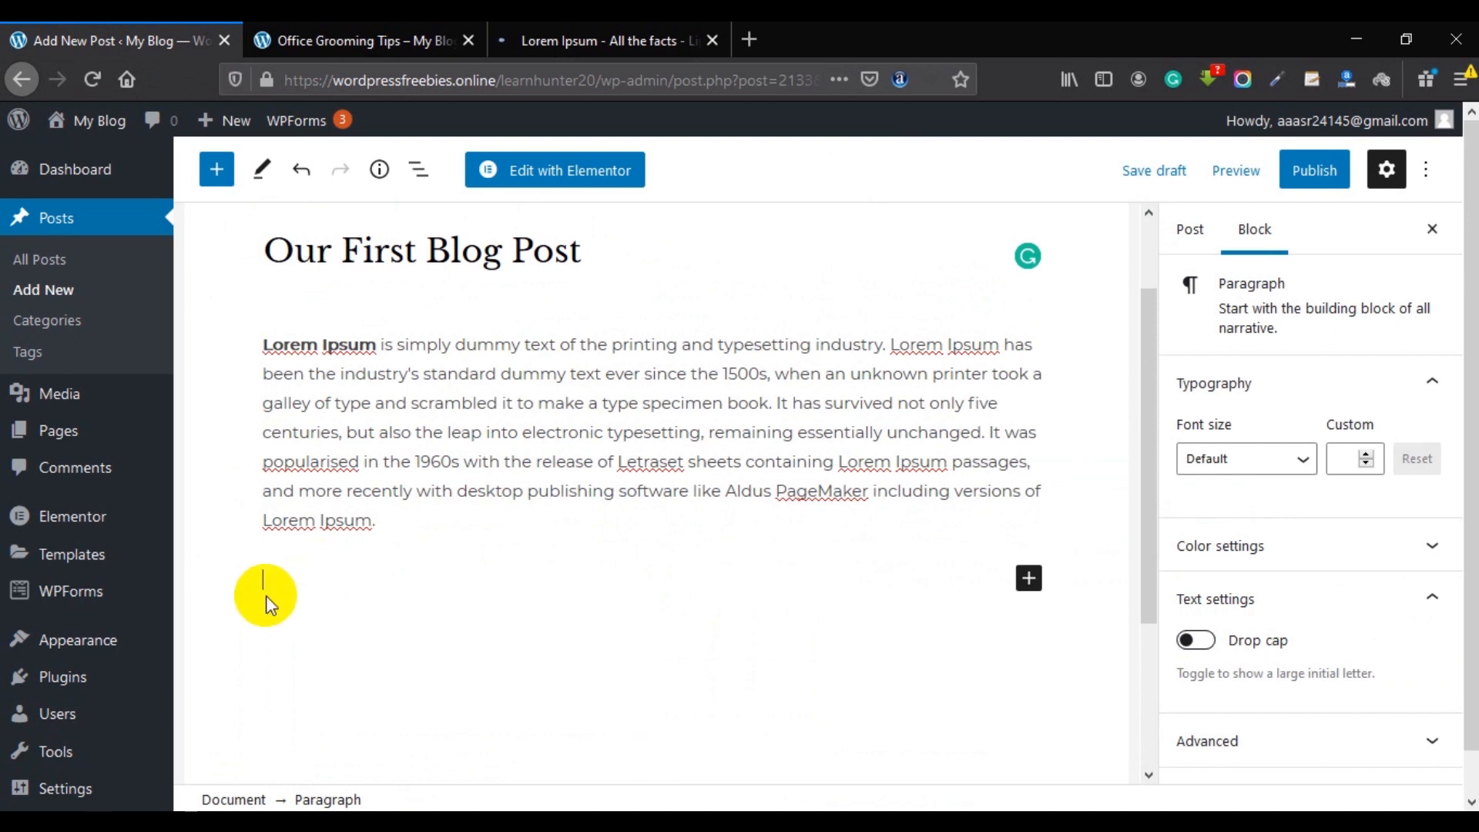
click(1030, 578)
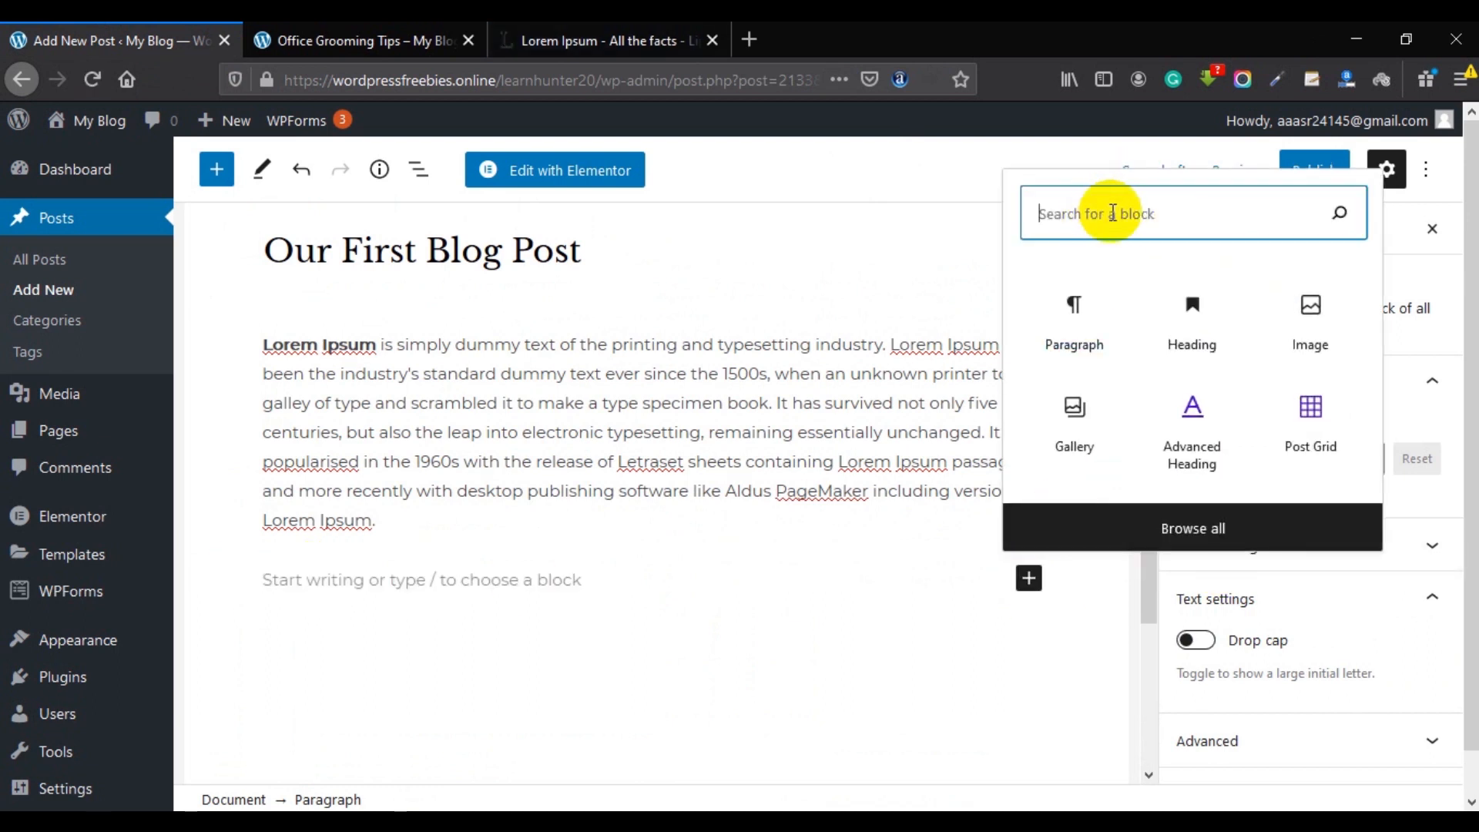
text(ima)
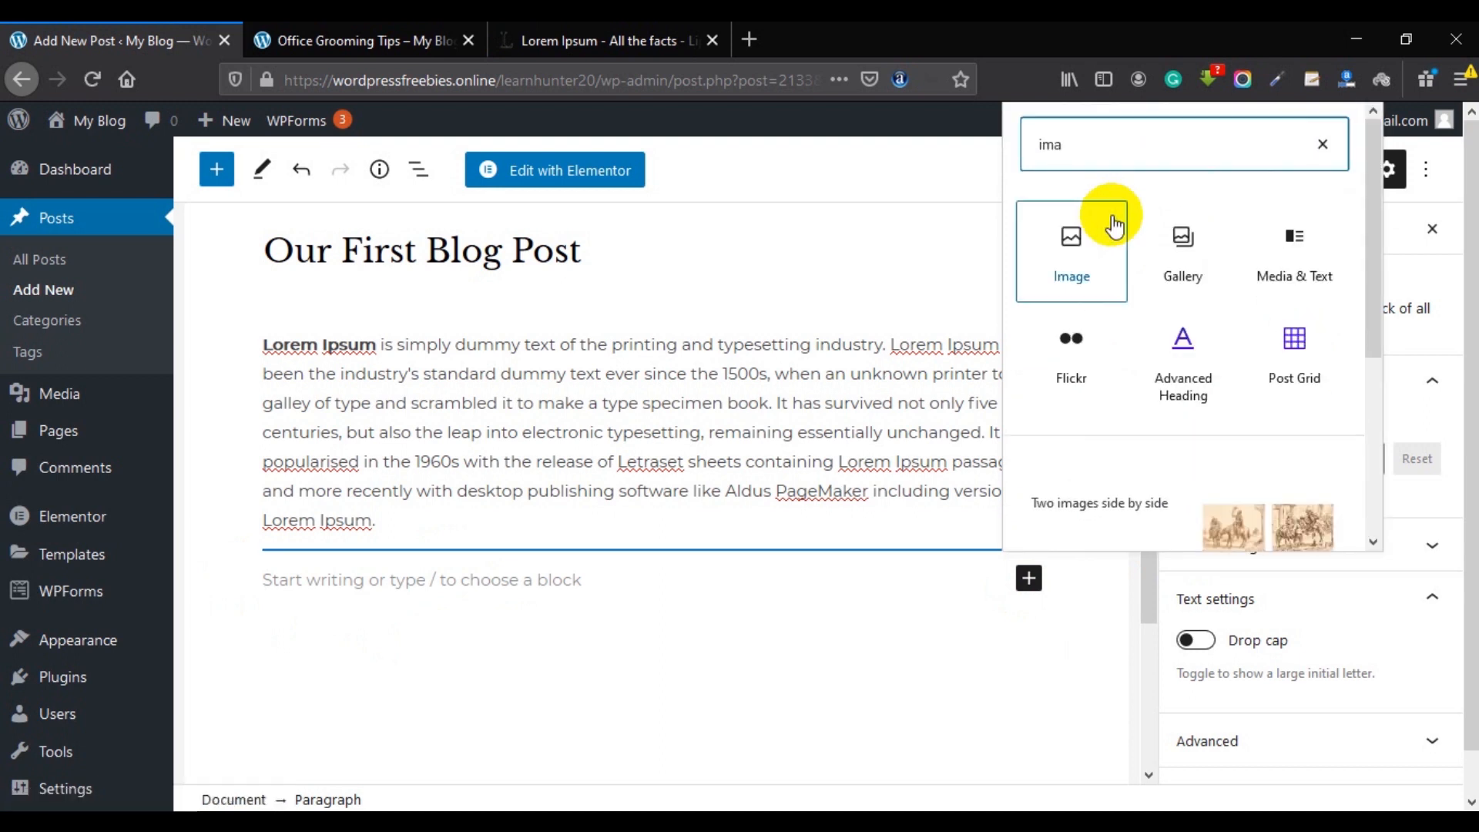
Insert an Image block and upload Screenshot_1.png from the Desktop into it.
click(1082, 243)
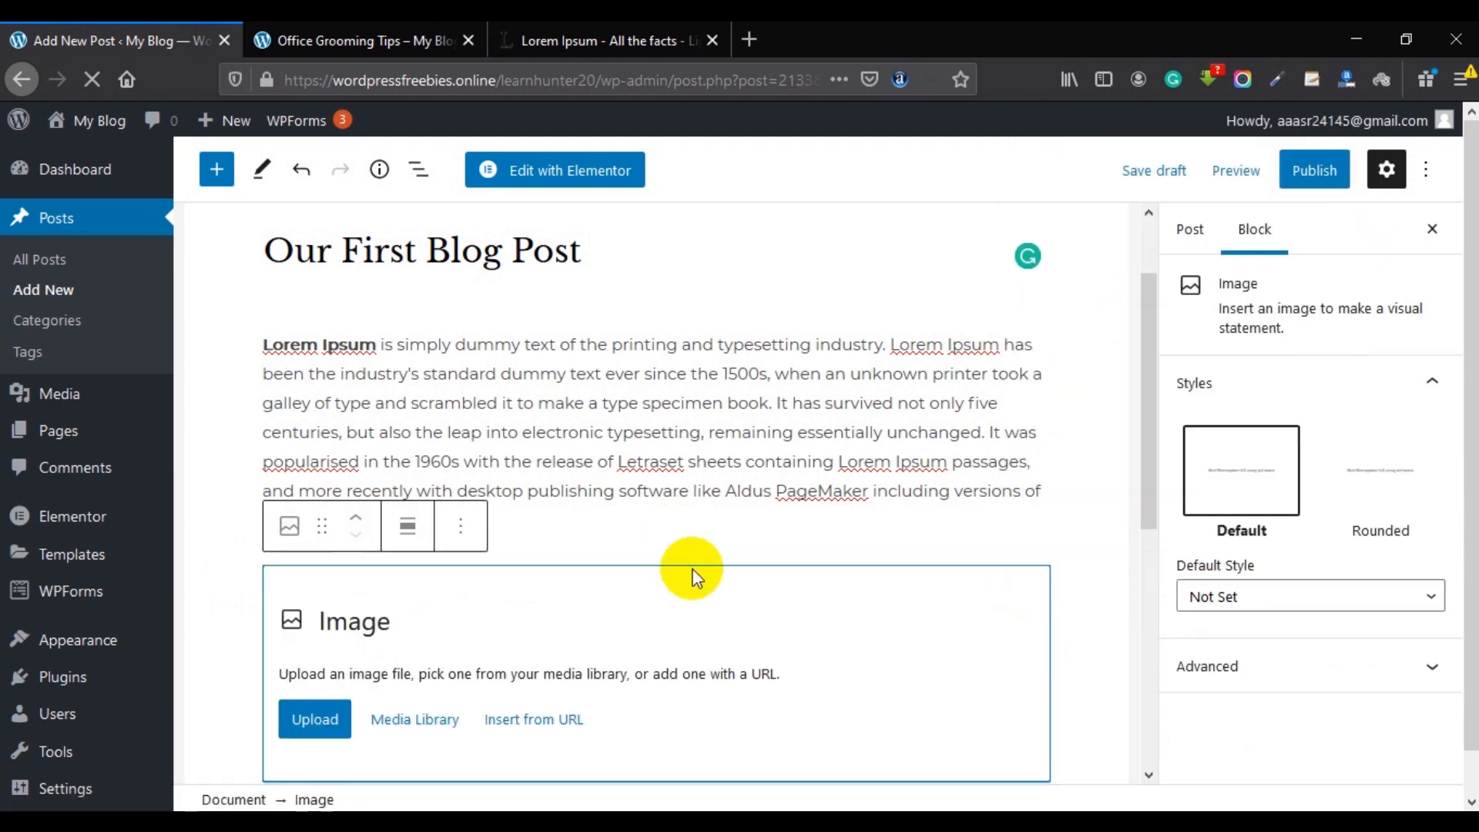
click(331, 500)
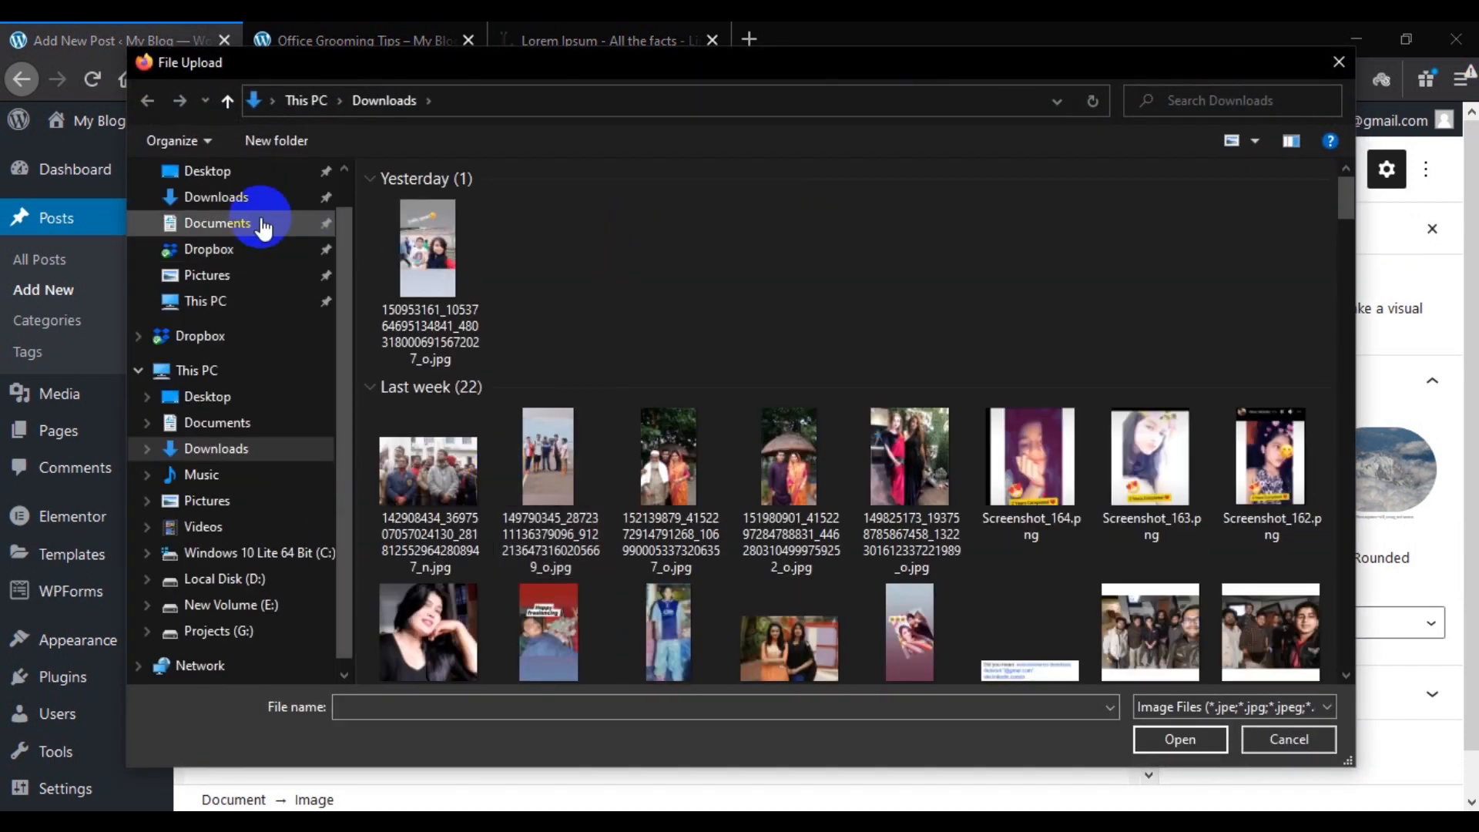
click(218, 183)
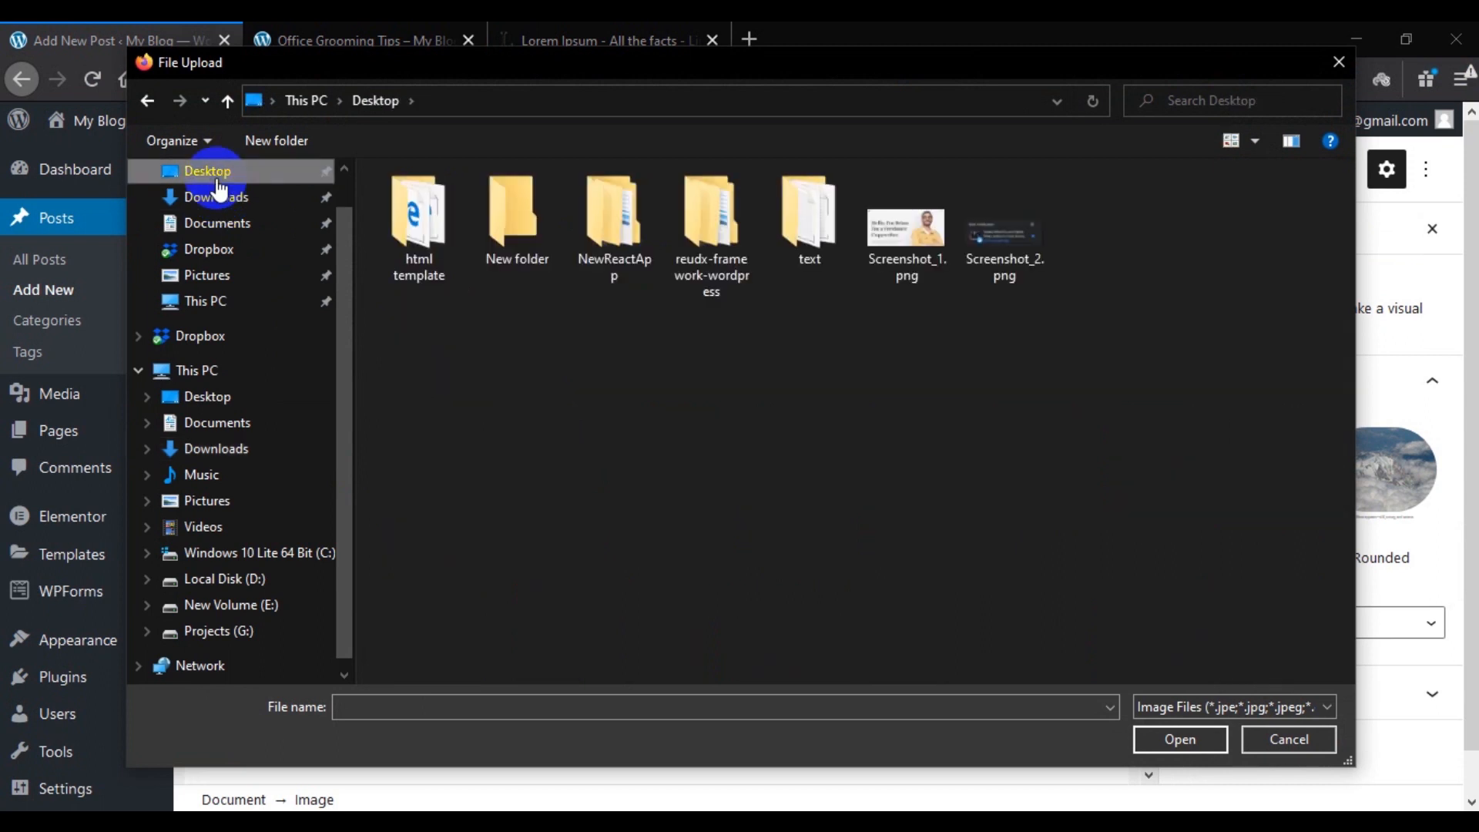
click(920, 245)
click(1179, 736)
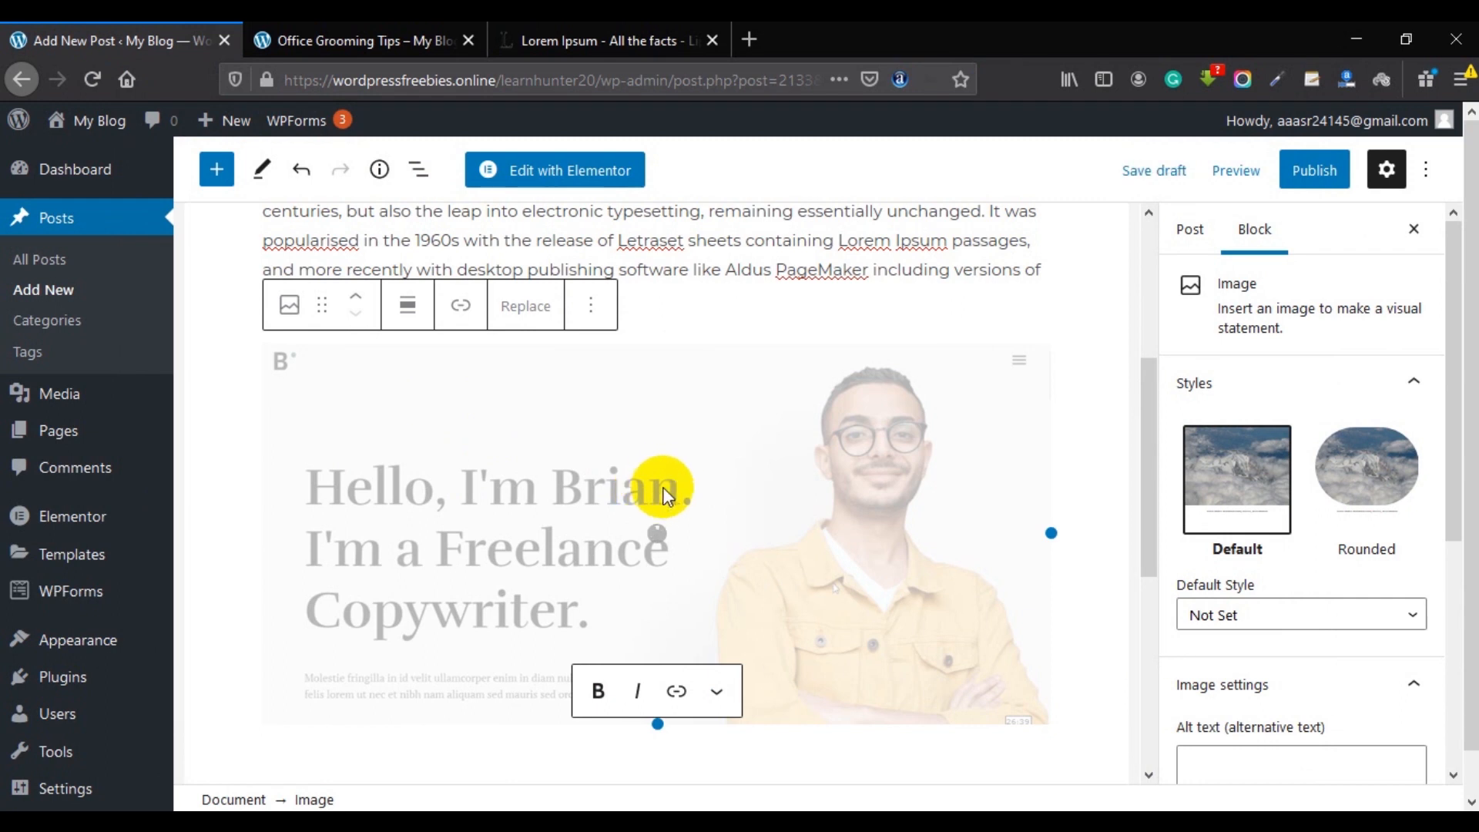
Resize the copywriter image to span the full content width.
scroll(750, 442, down, 4)
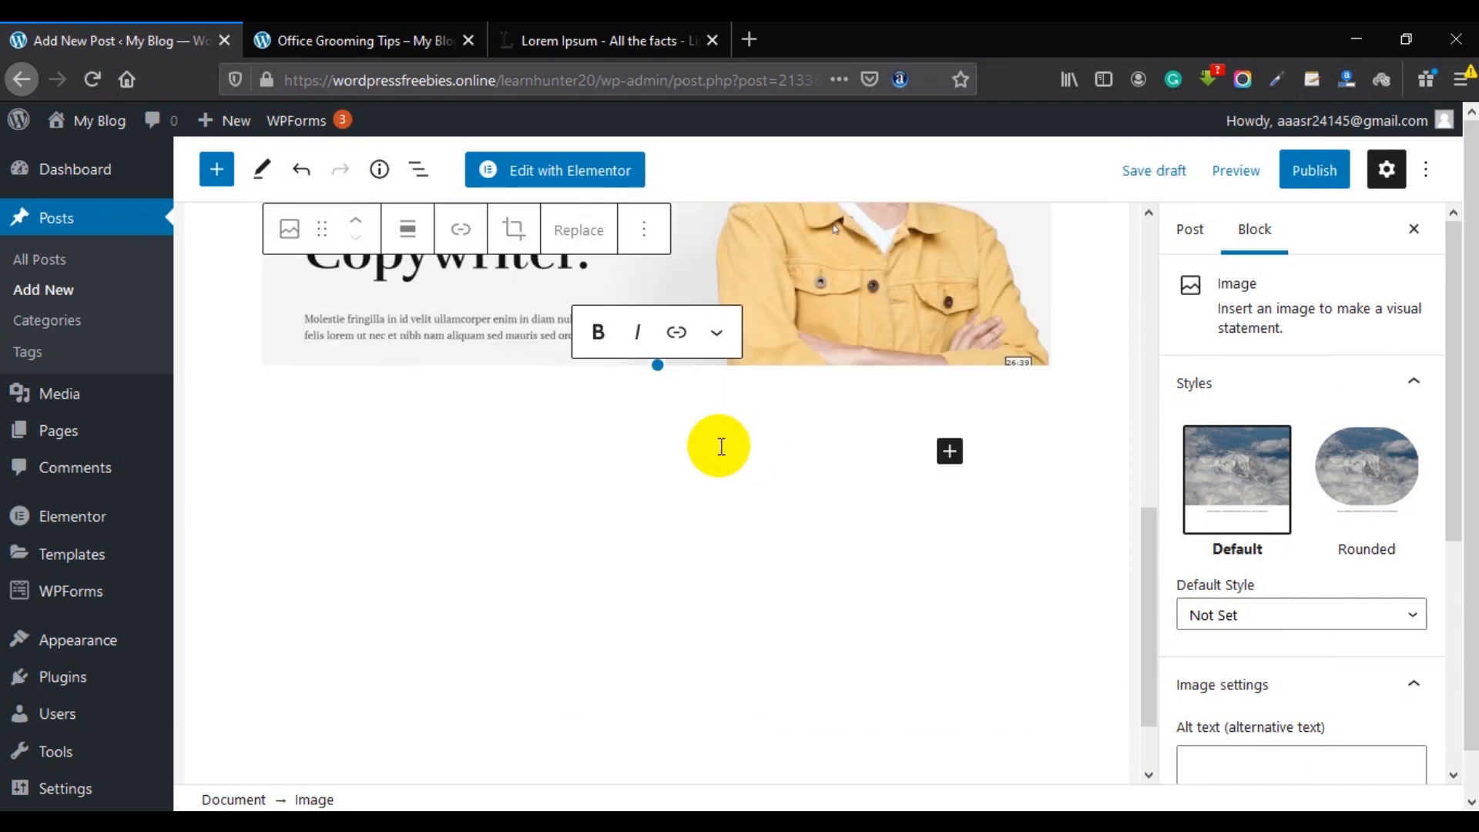
scroll(724, 445, up, 3)
scroll(713, 400, up, 1)
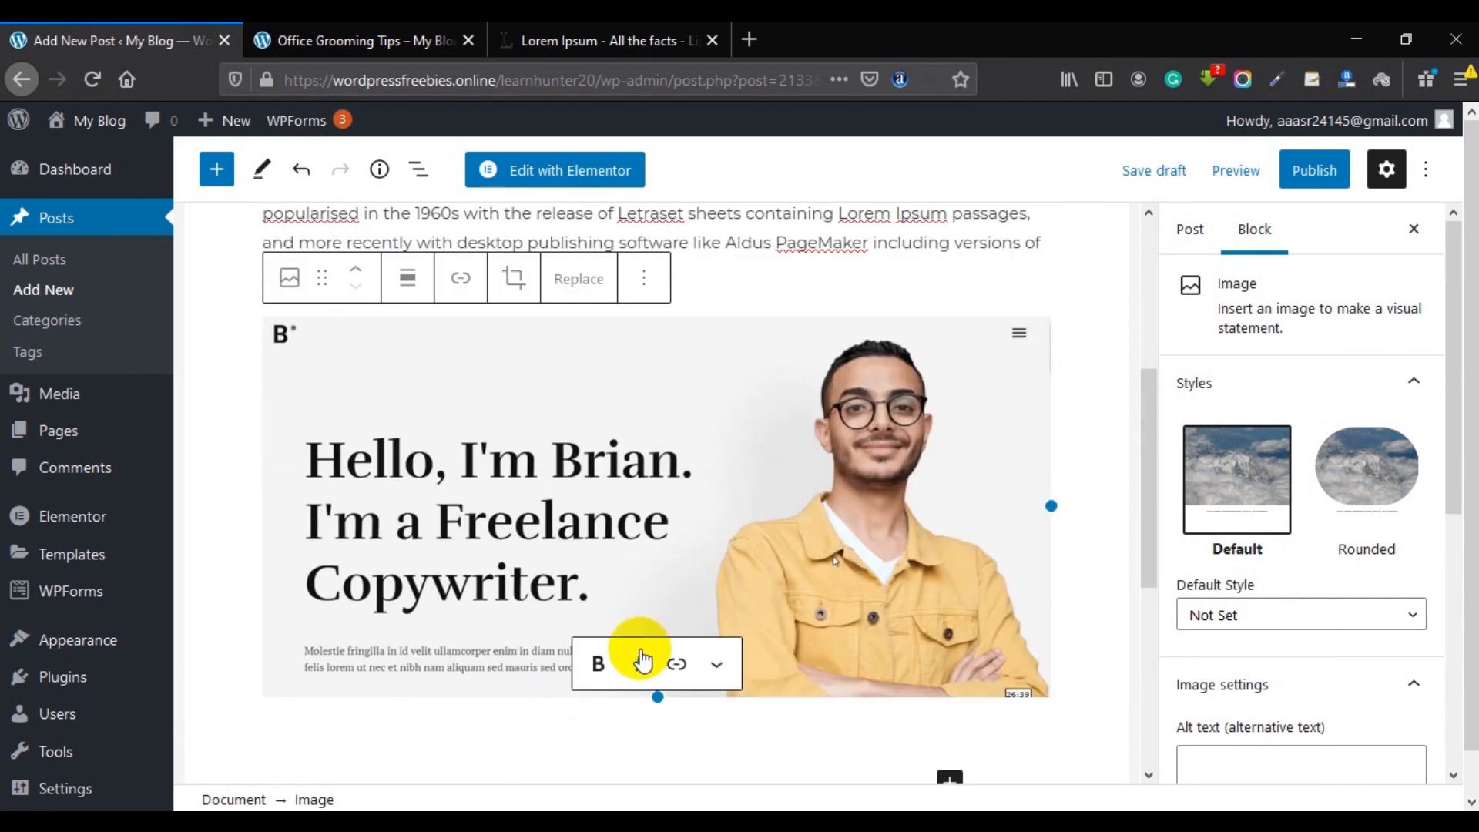
scroll(678, 663, down, 2)
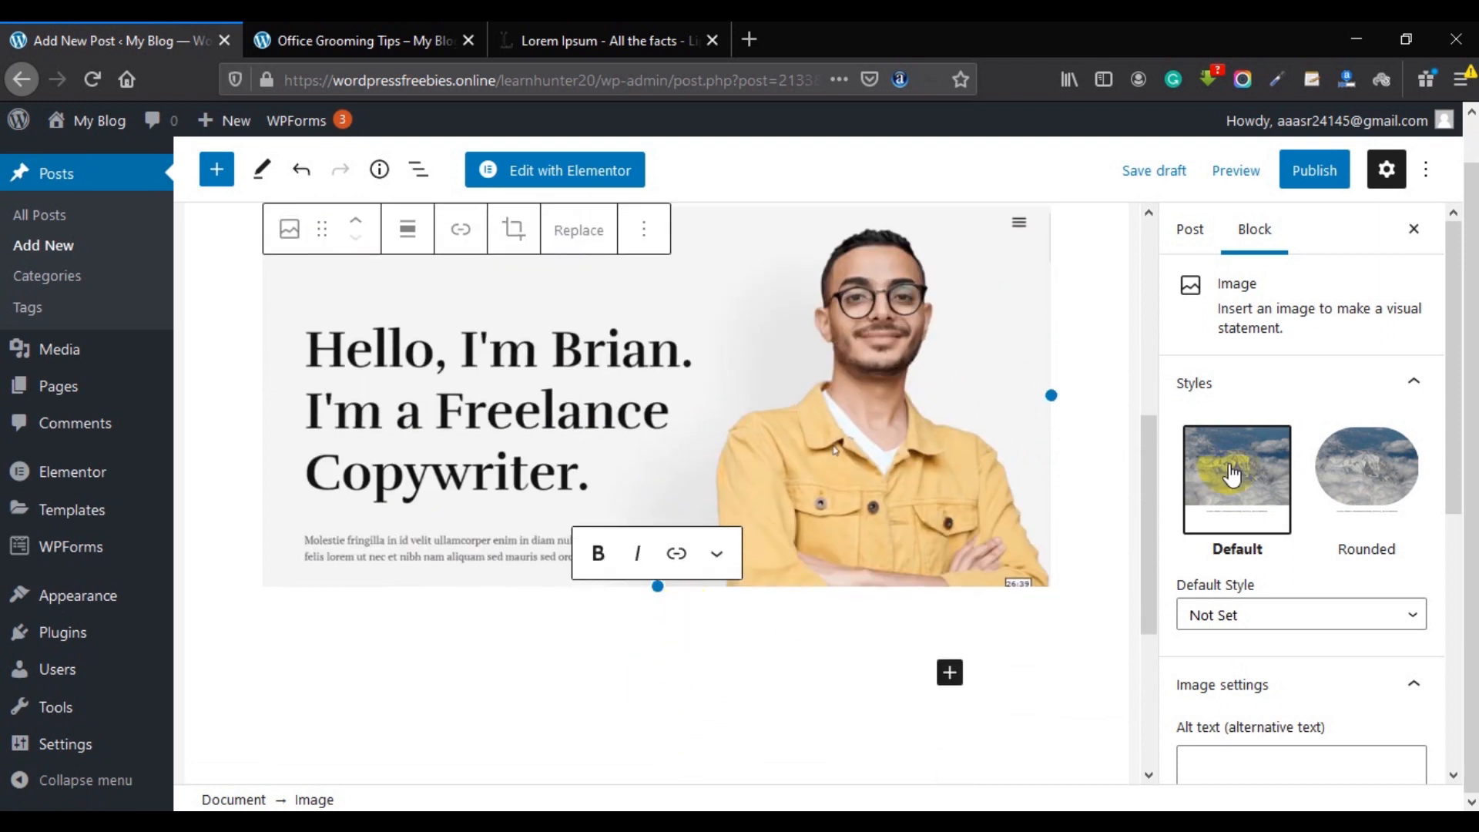
scroll(1080, 439, up, 4)
drag(1061, 437, 1043, 581)
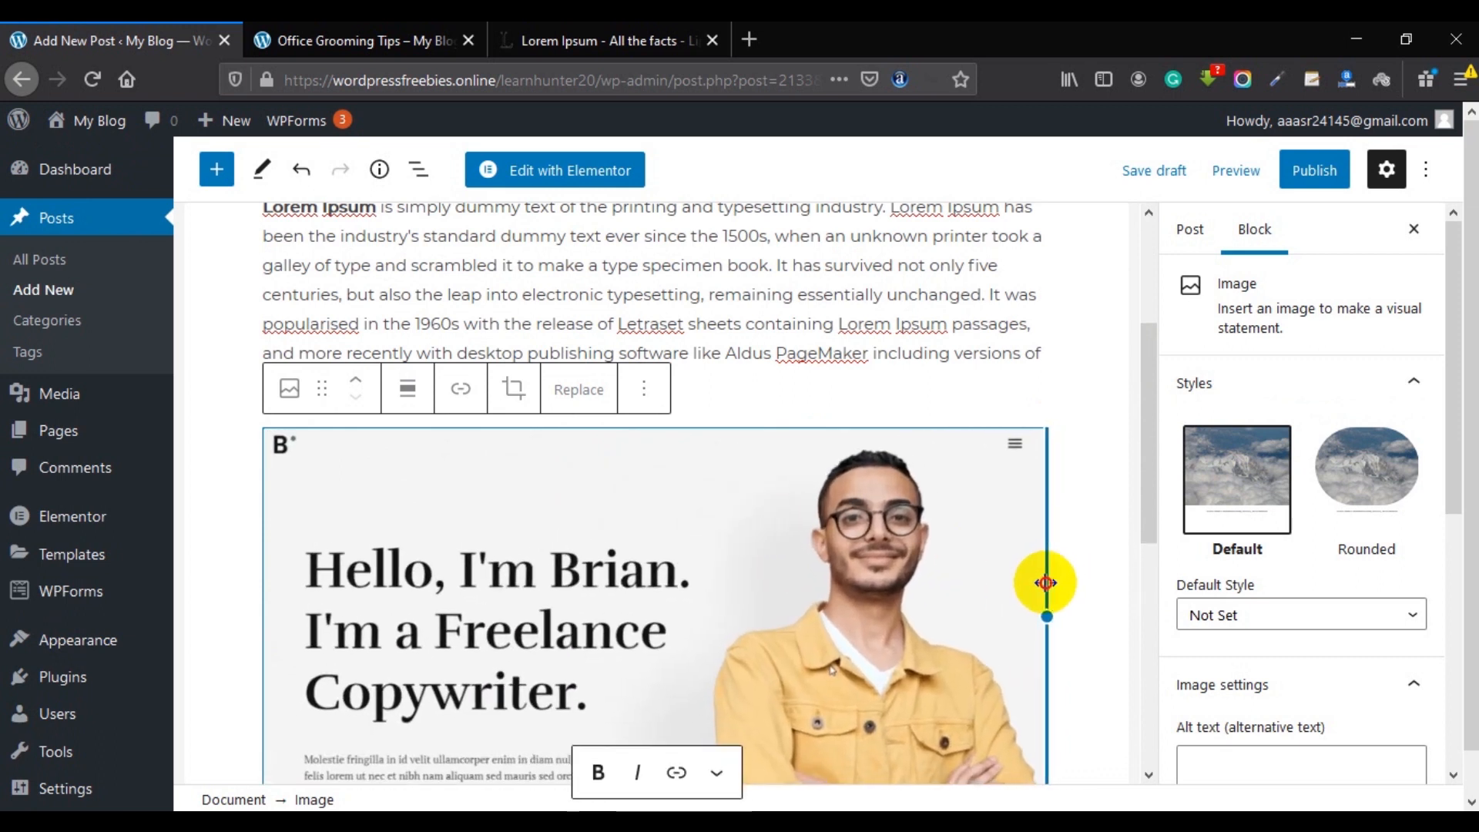
Add a Heading block below the image.
scroll(899, 413, down, 1)
scroll(898, 413, down, 3)
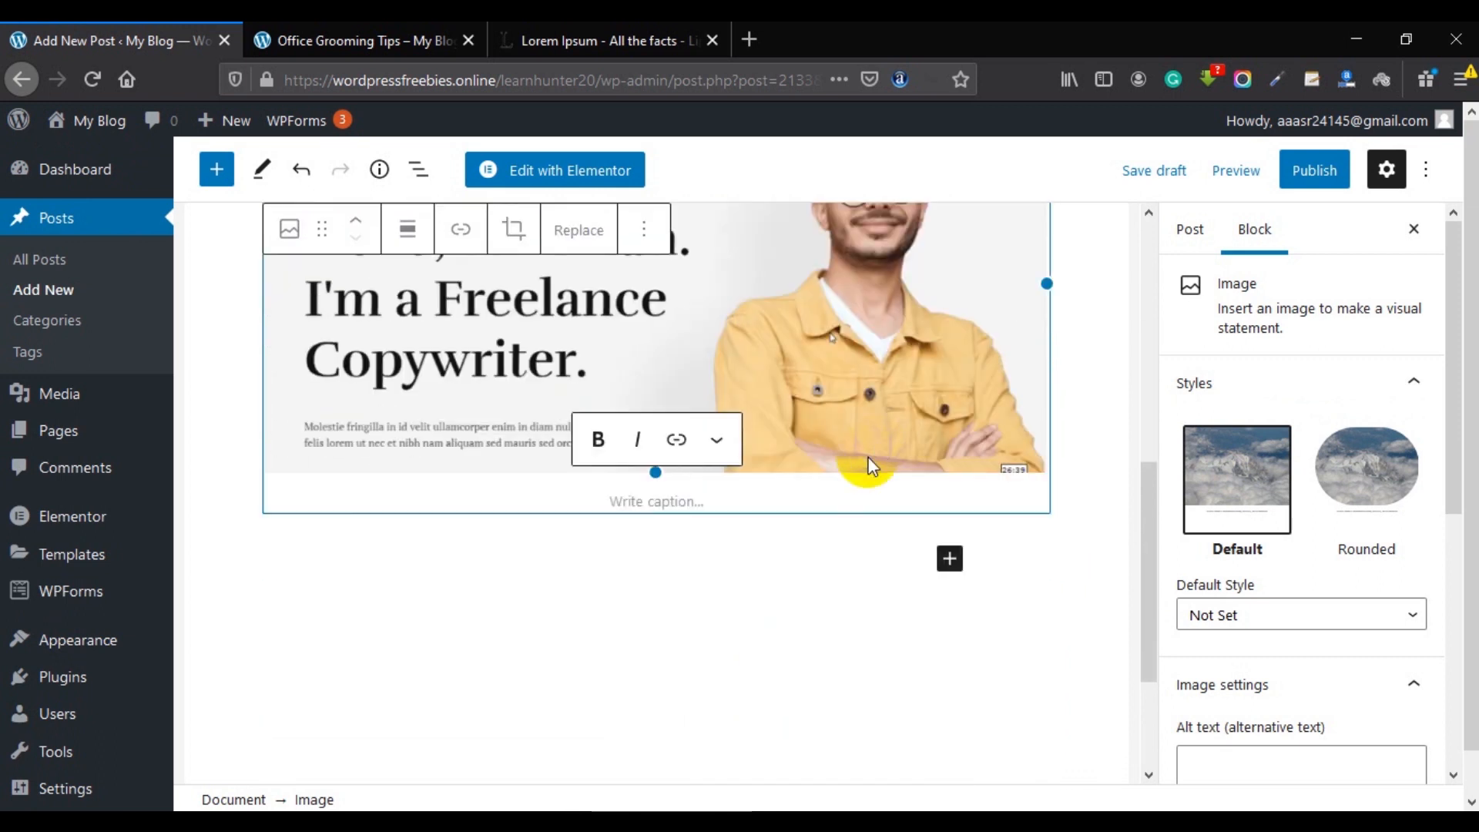
click(480, 567)
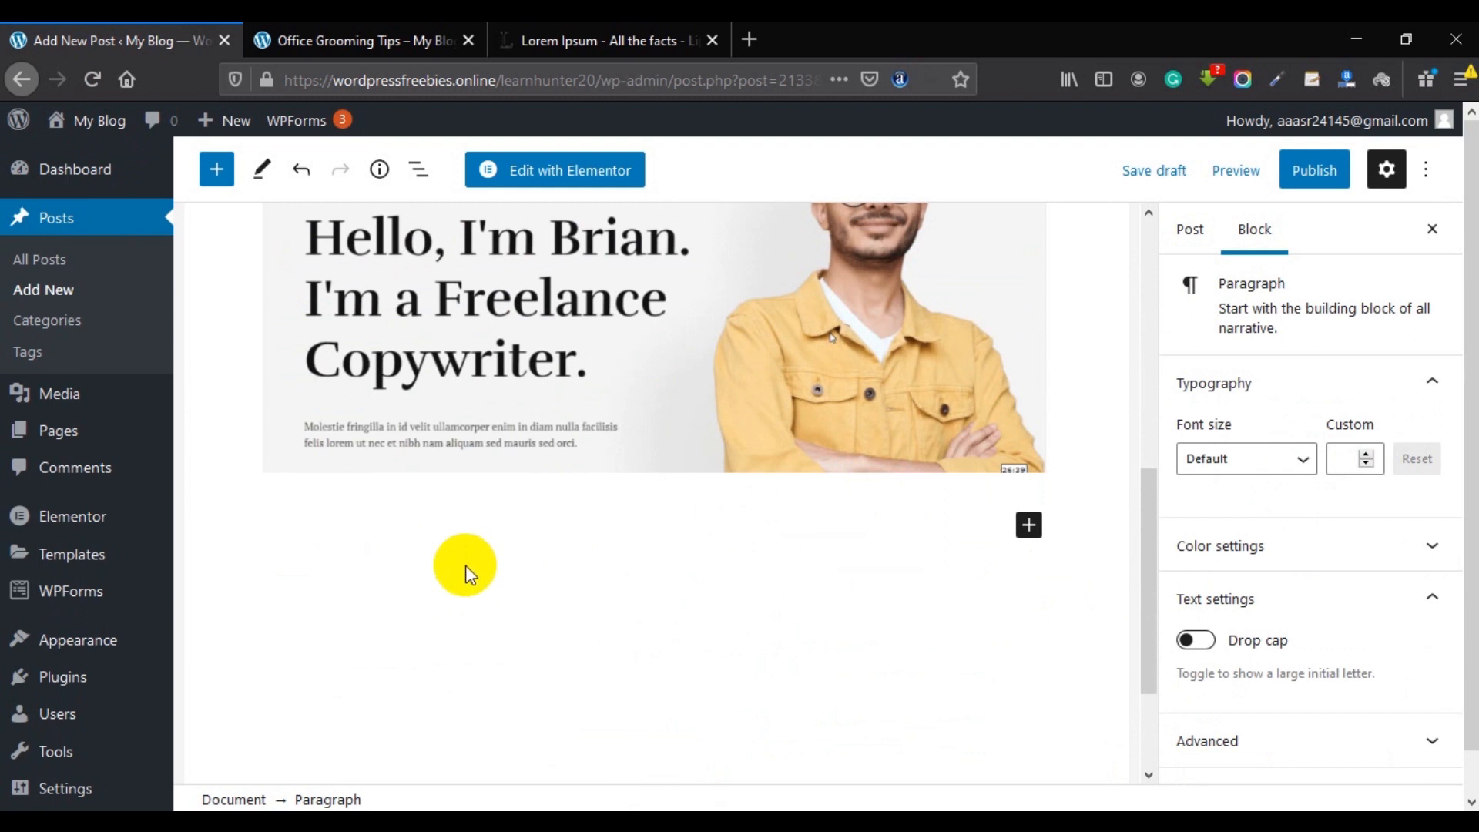
click(1029, 527)
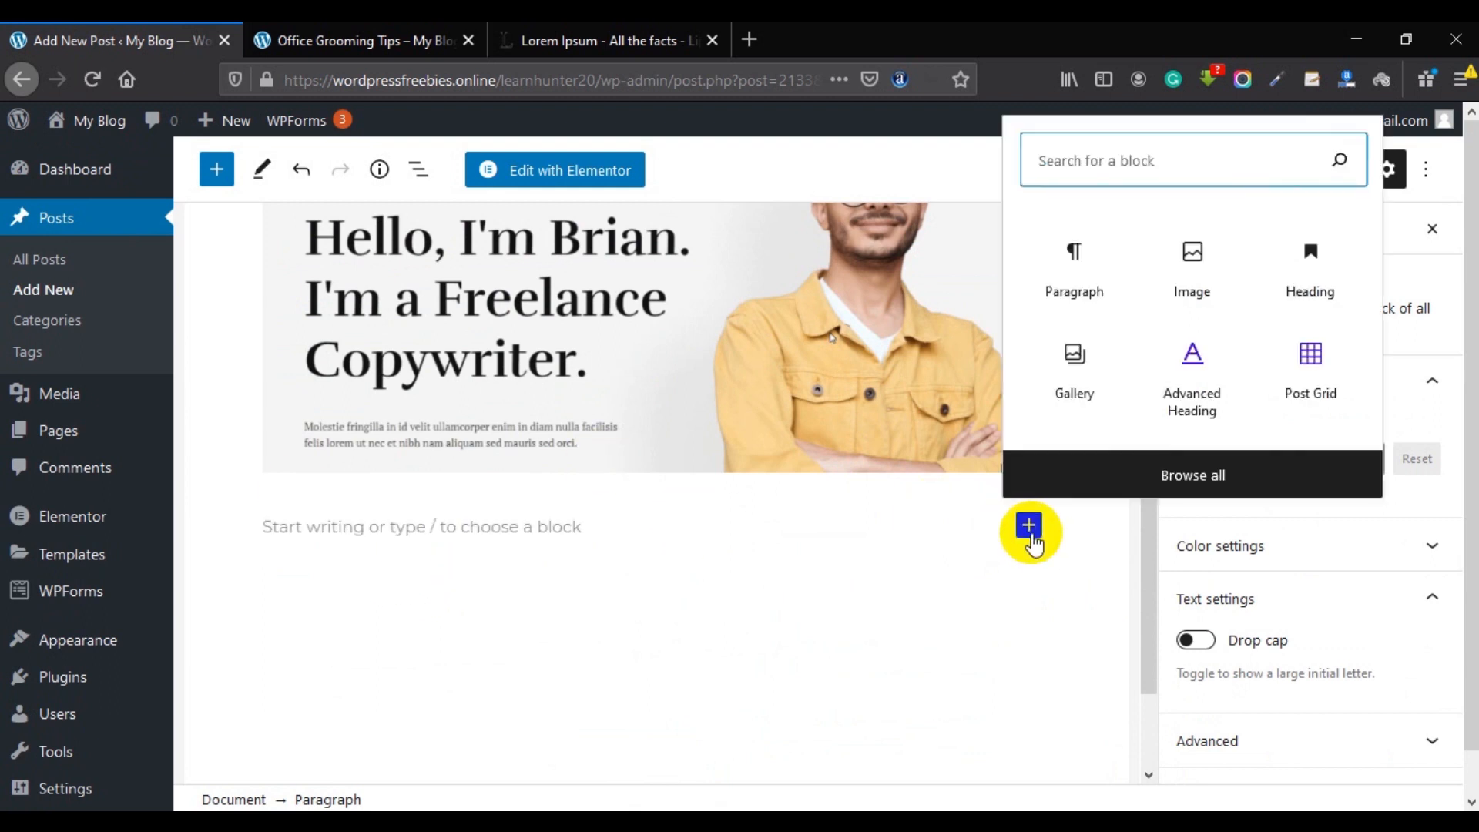
click(1312, 288)
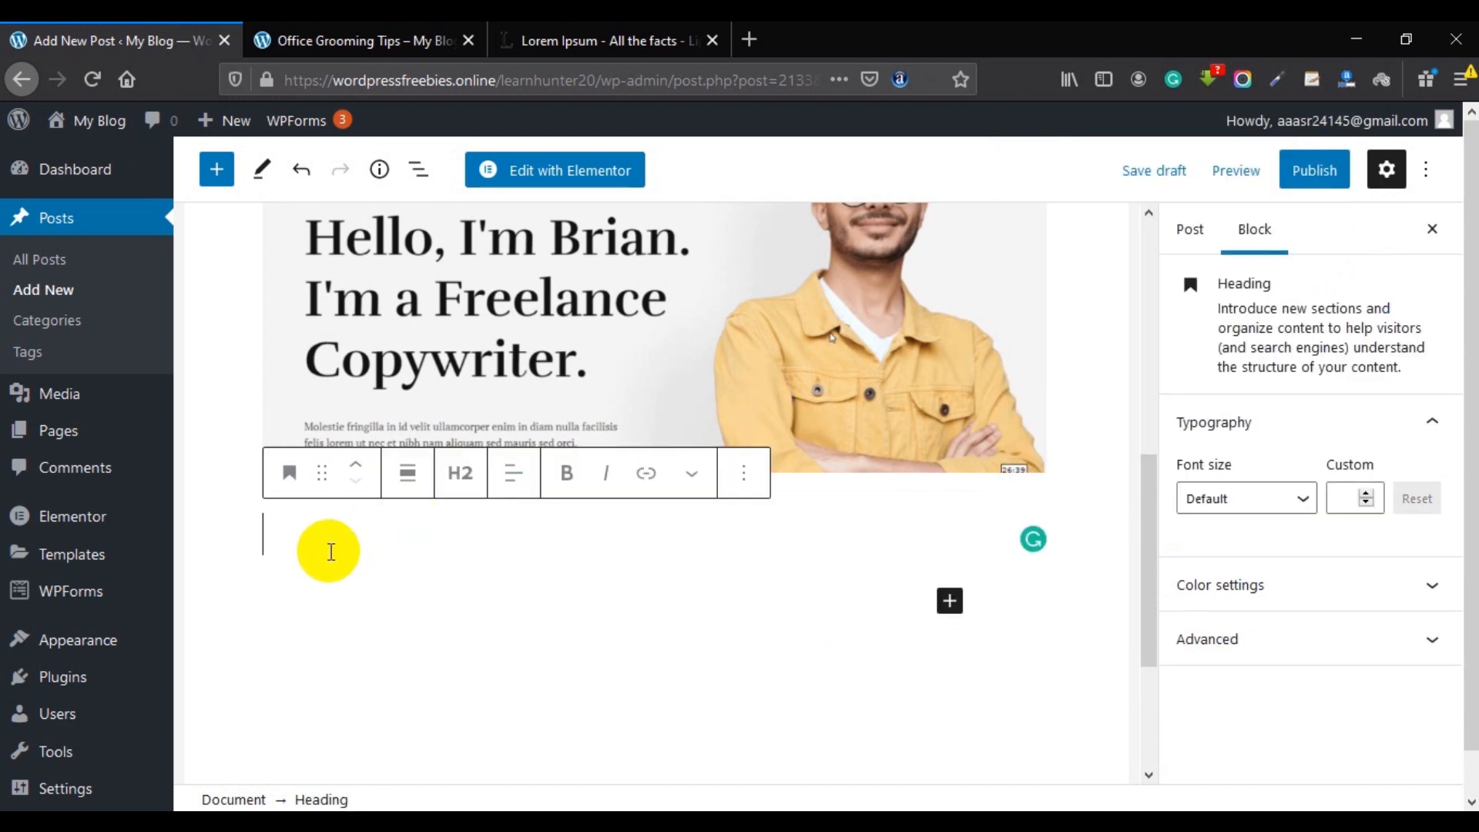
Enter the heading 'Travel In Indonesia' and set its level to H3.
text(Travel In Indone)
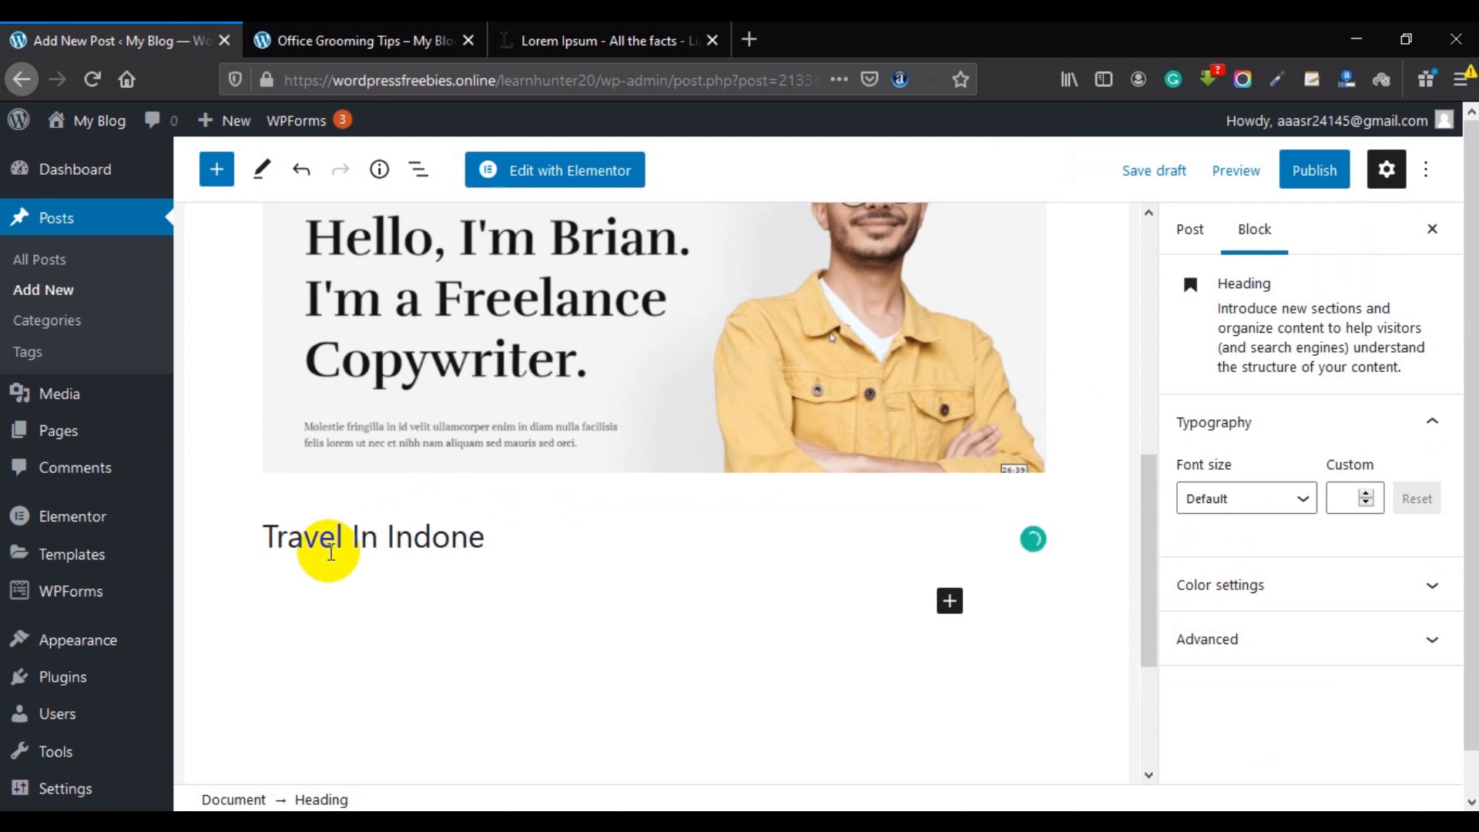
click(442, 601)
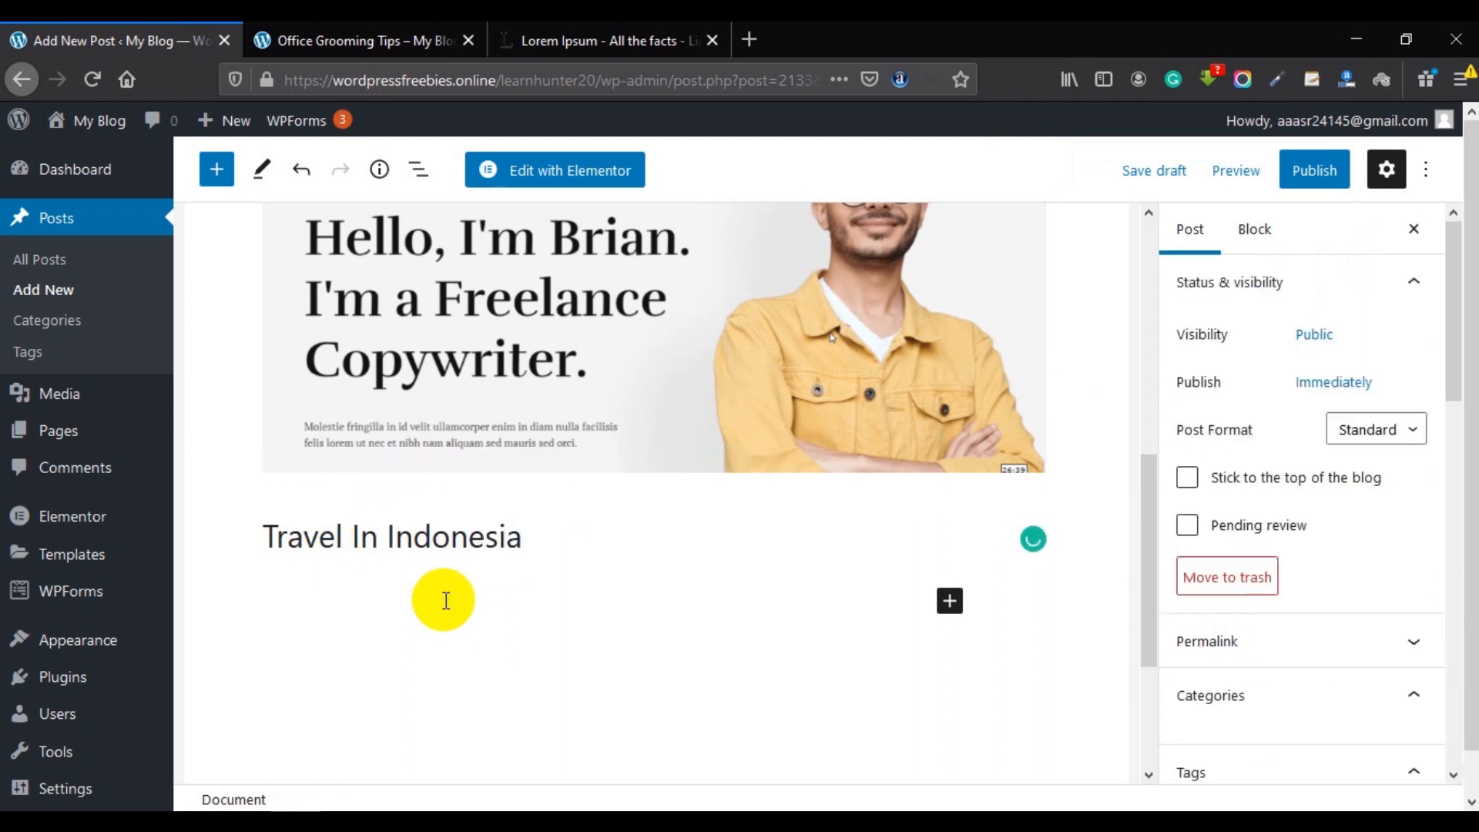
click(522, 539)
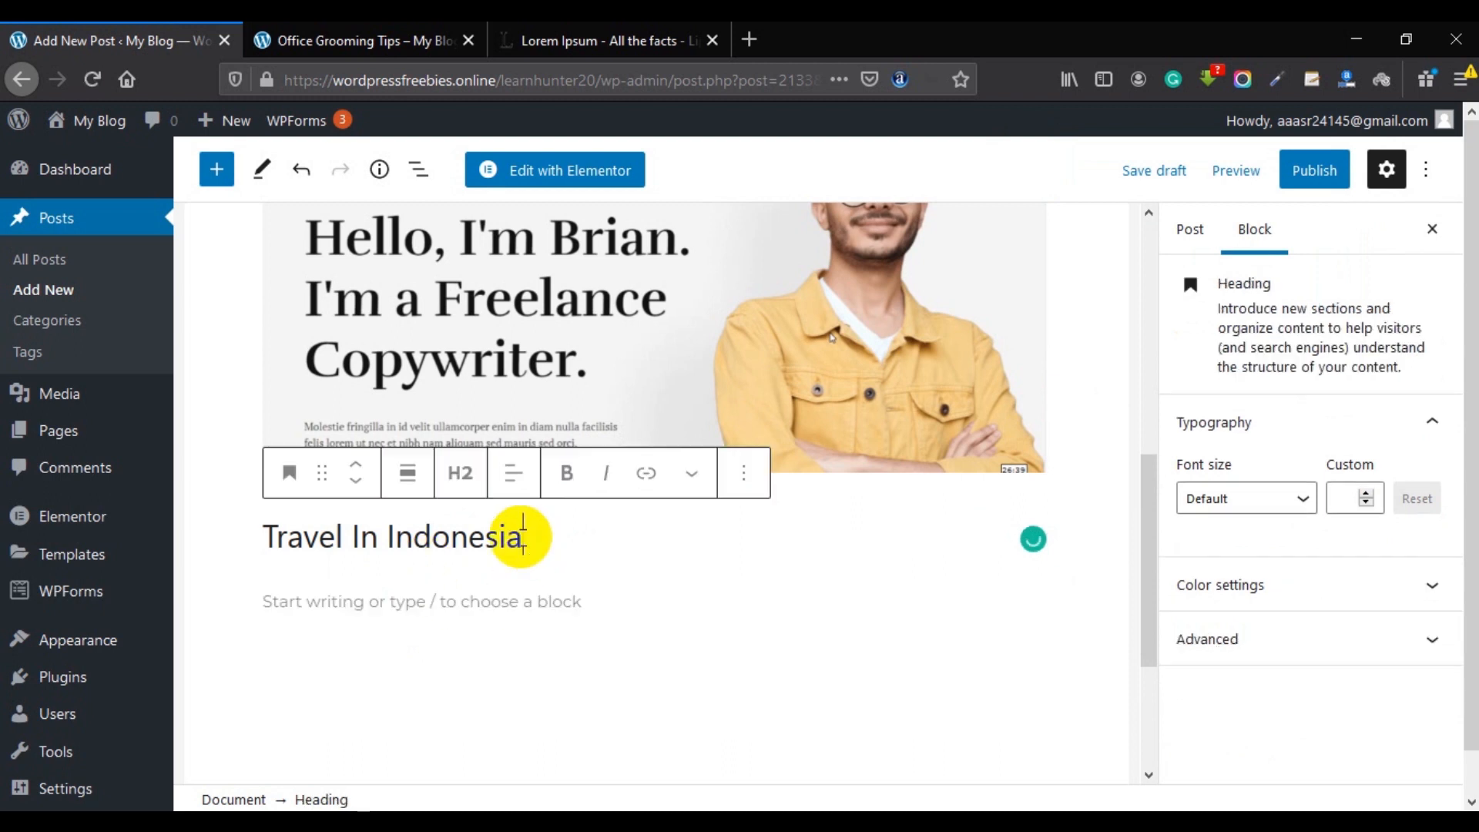
click(462, 474)
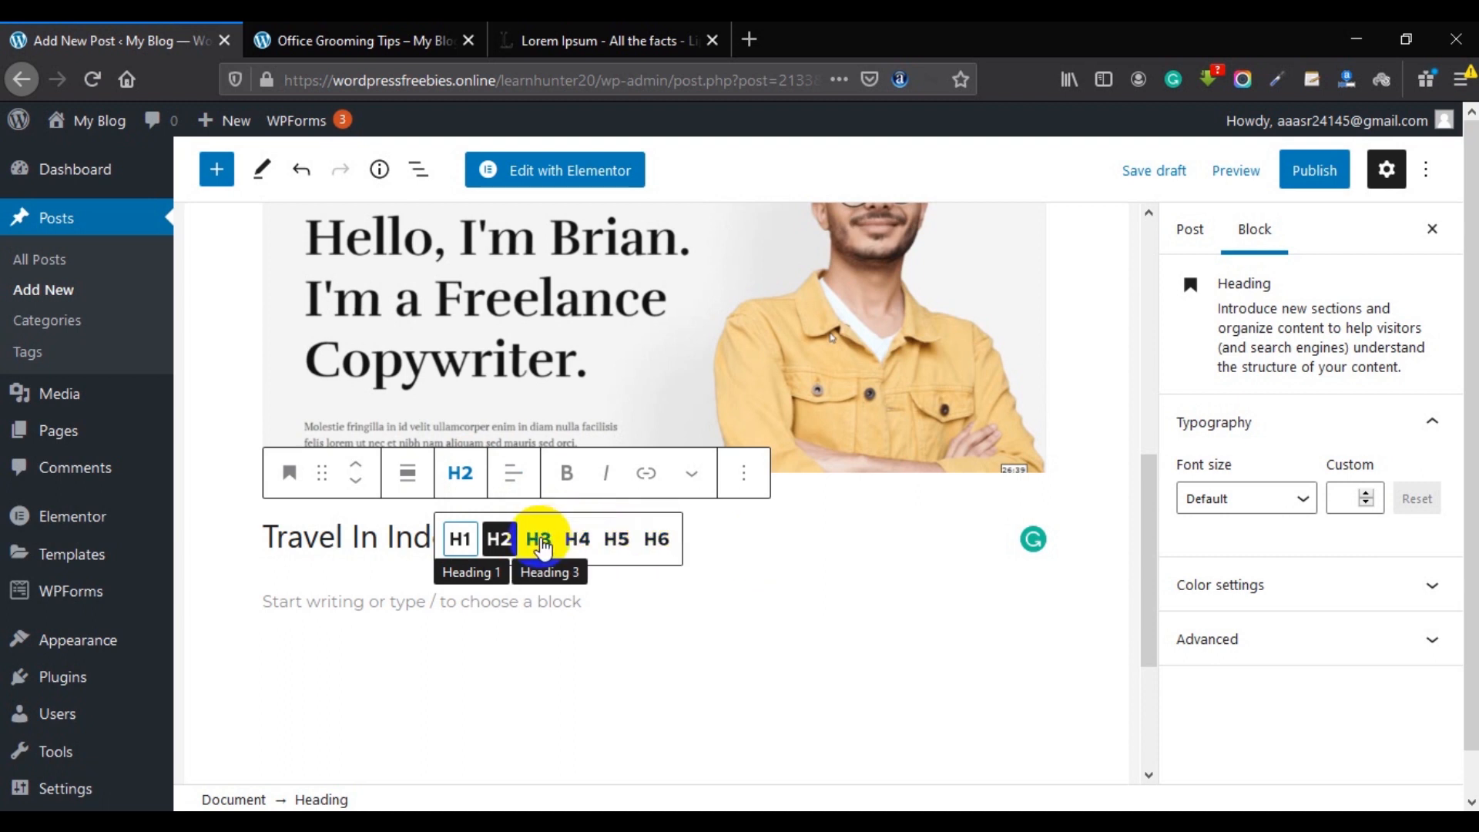
click(541, 543)
click(362, 532)
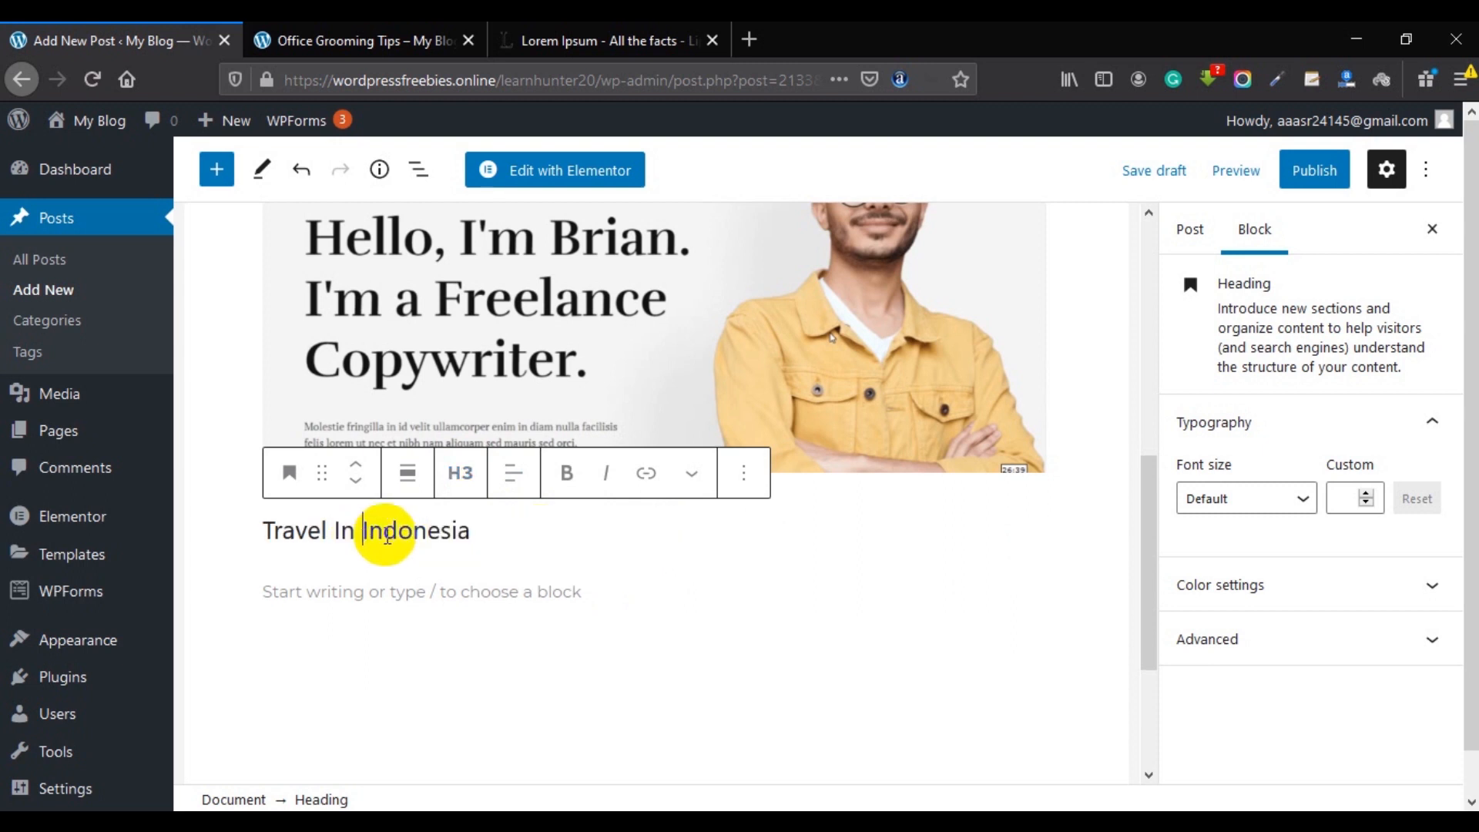
Copy the Lorem Ipsum paragraph into a new paragraph below the heading.
click(485, 591)
scroll(494, 491, up, 5)
click(497, 456)
key(ctrl+a)
key(ctrl+c)
scroll(454, 539, down, 5)
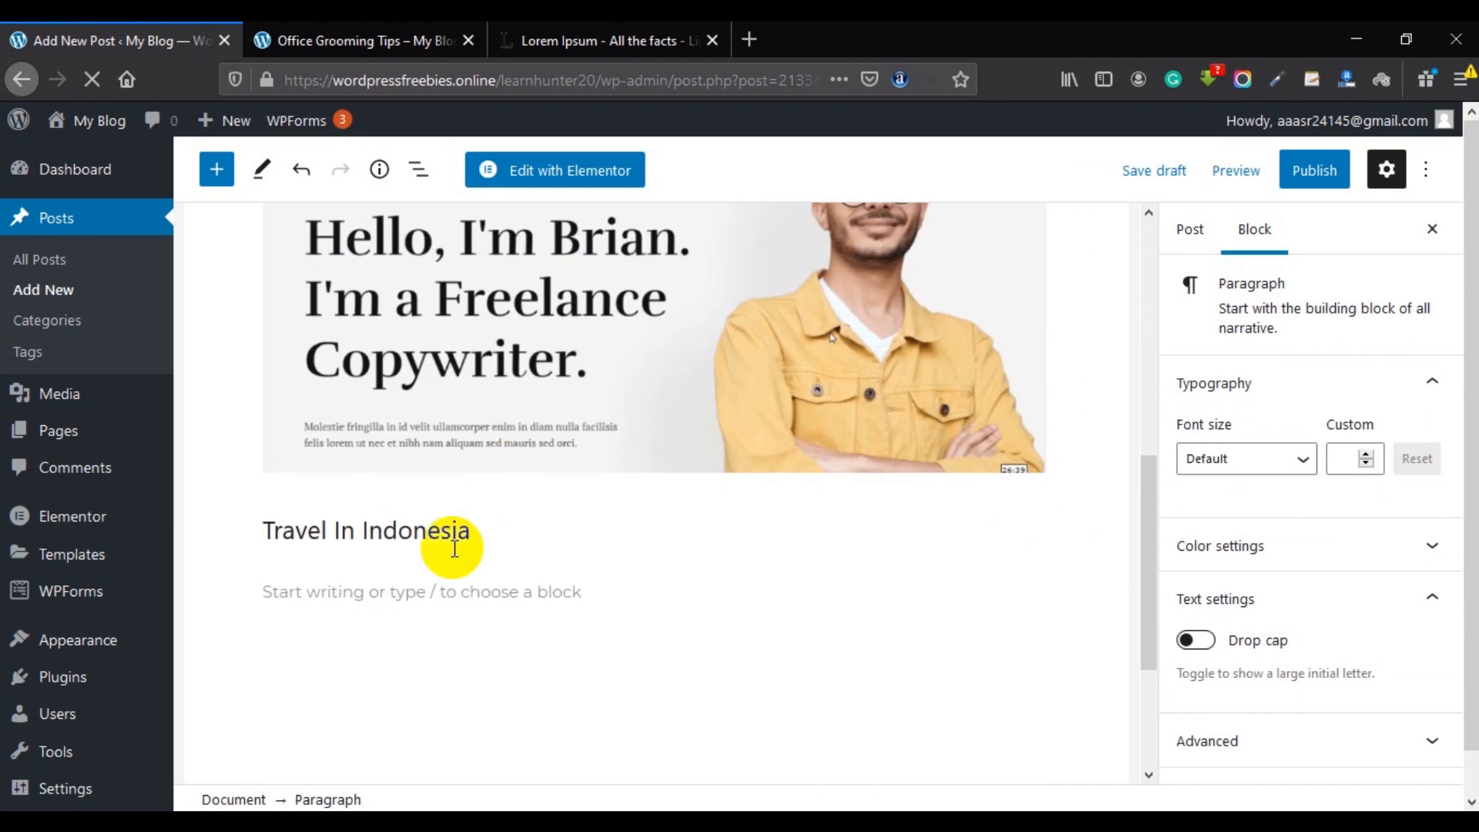
click(365, 598)
key(ctrl+v)
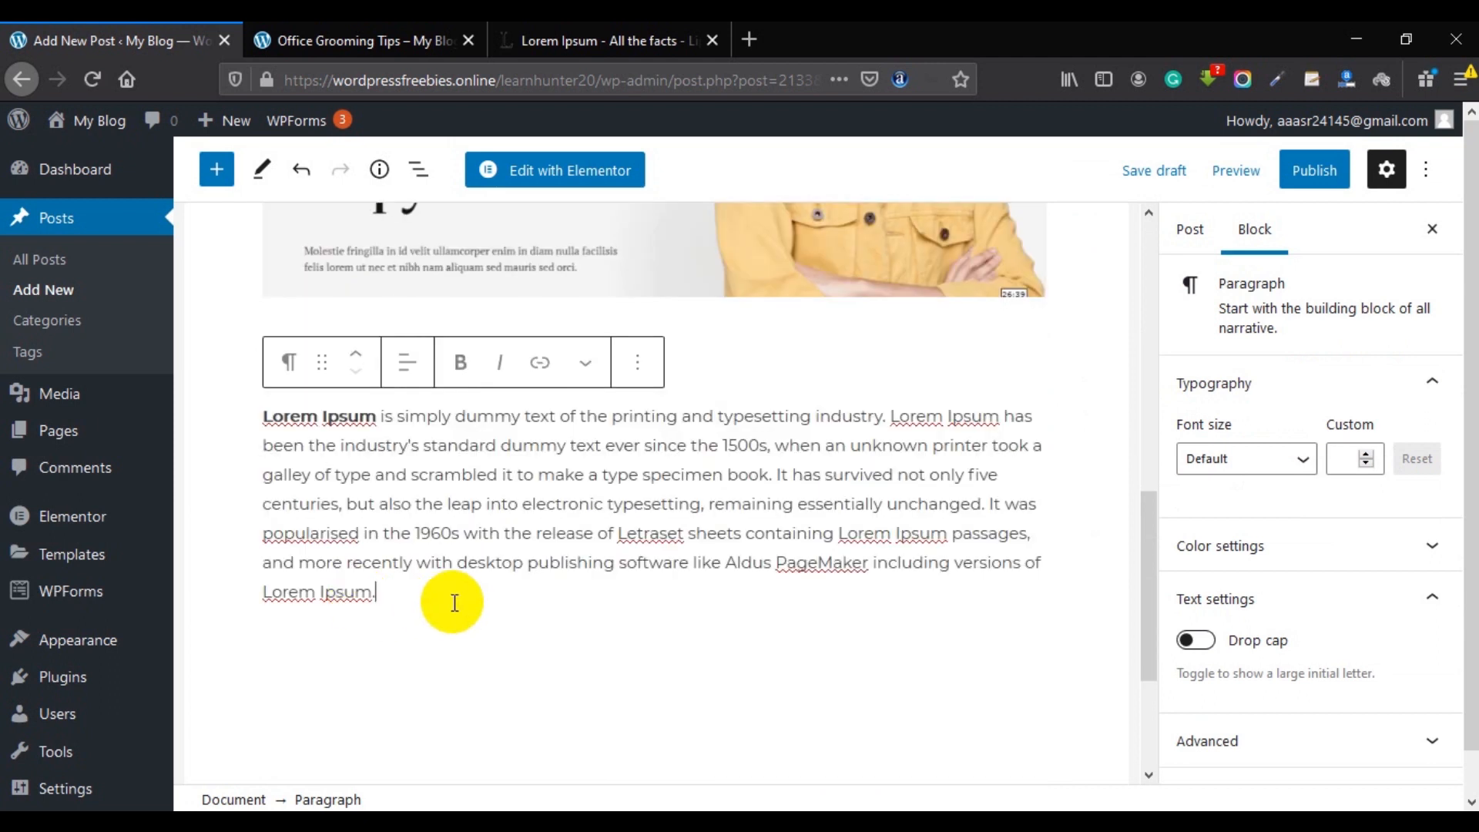
Make the phrase 'simply dummy text of the printing' bold.
double_click(403, 416)
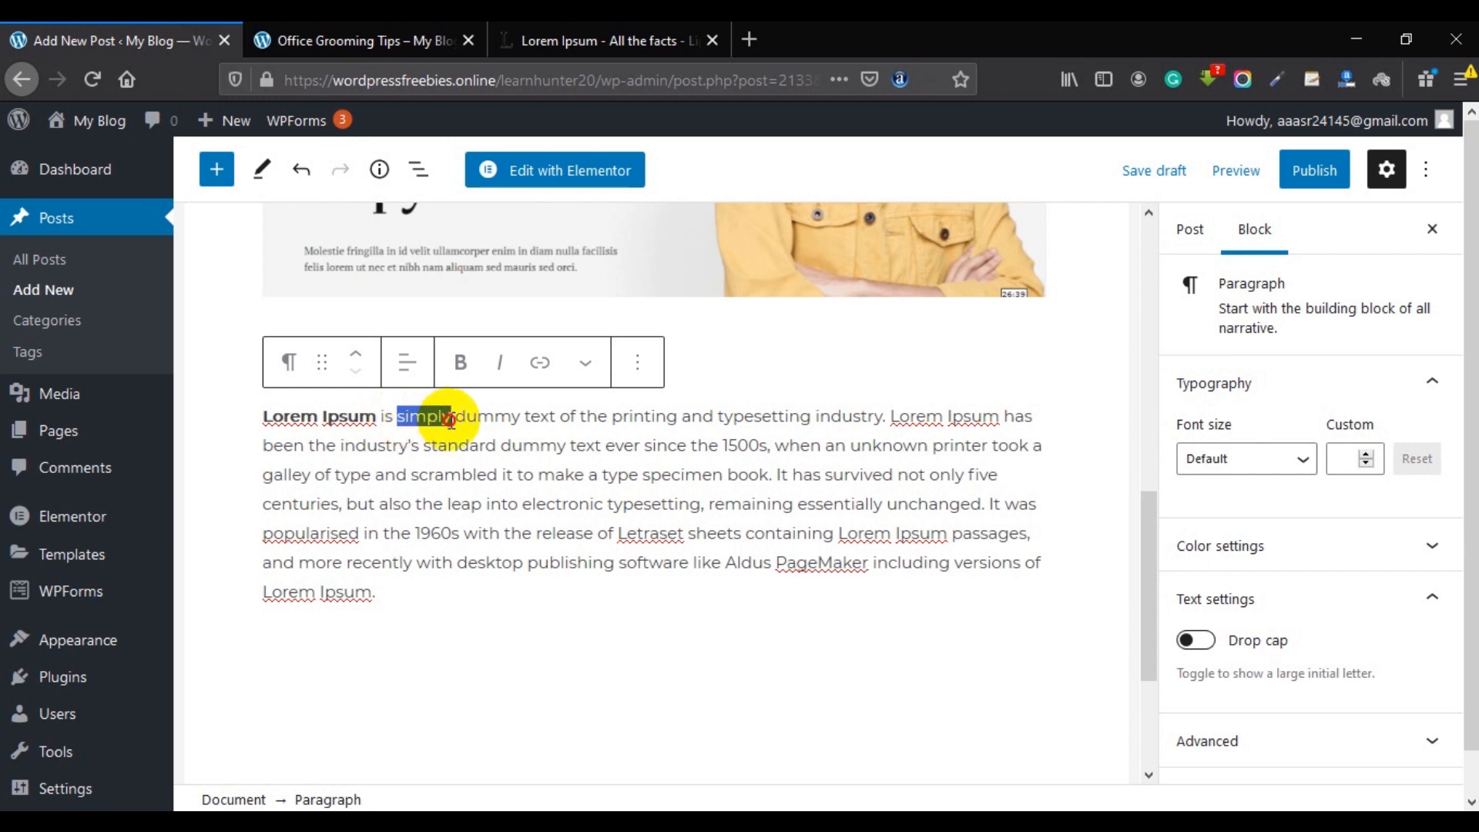
drag(445, 420, 682, 403)
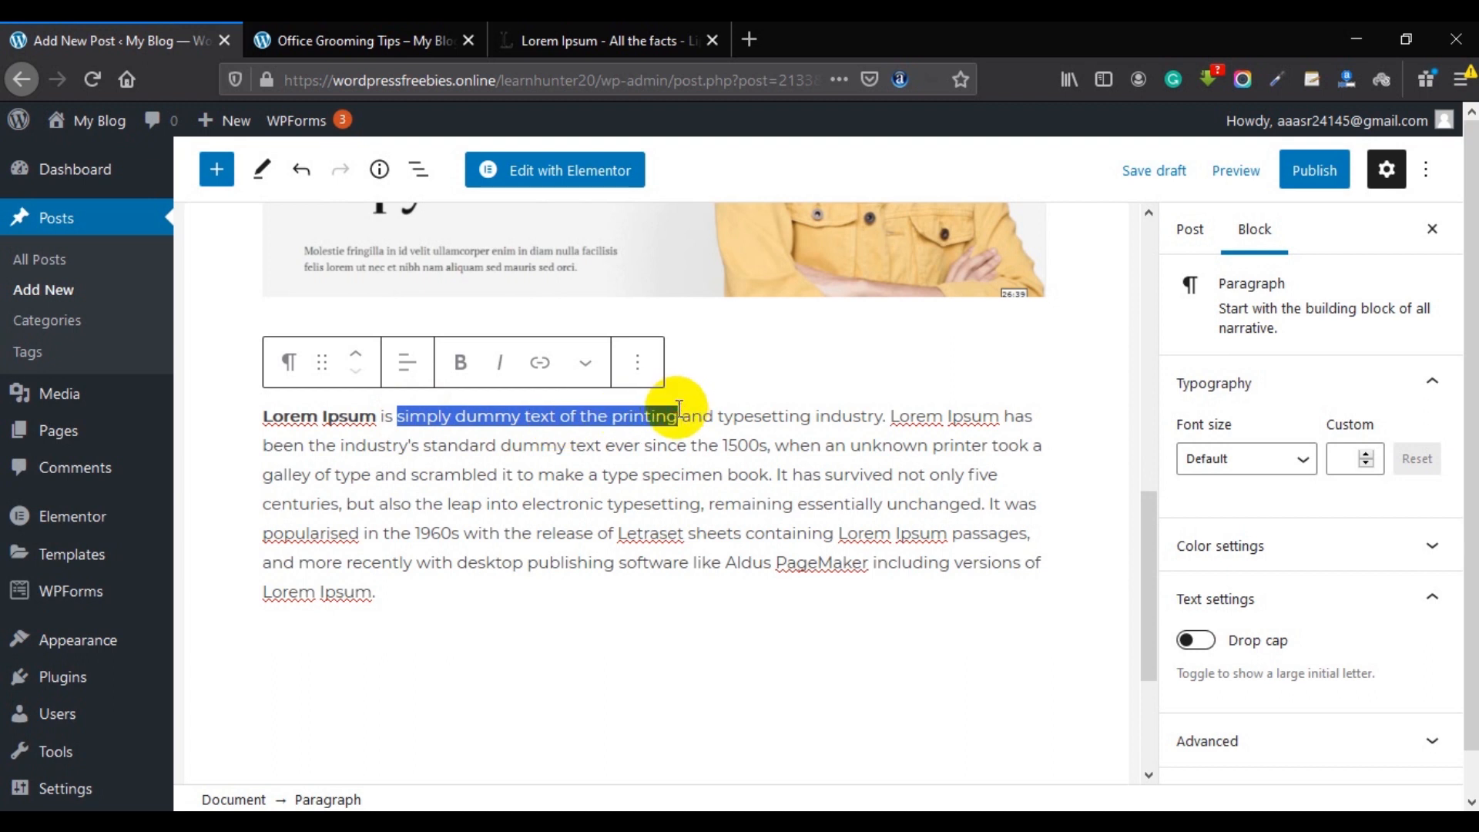
click(461, 363)
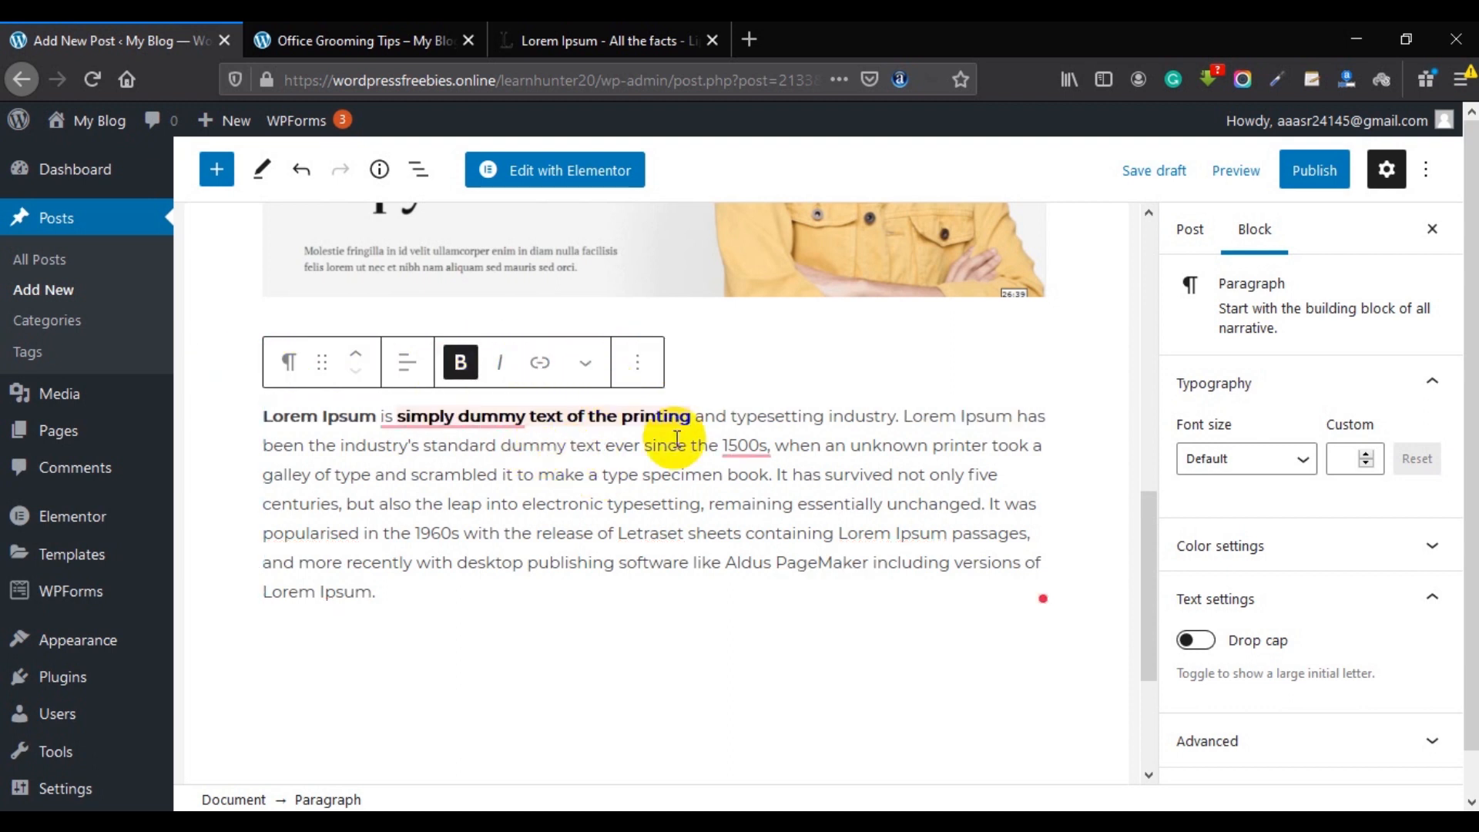
click(568, 416)
click(663, 410)
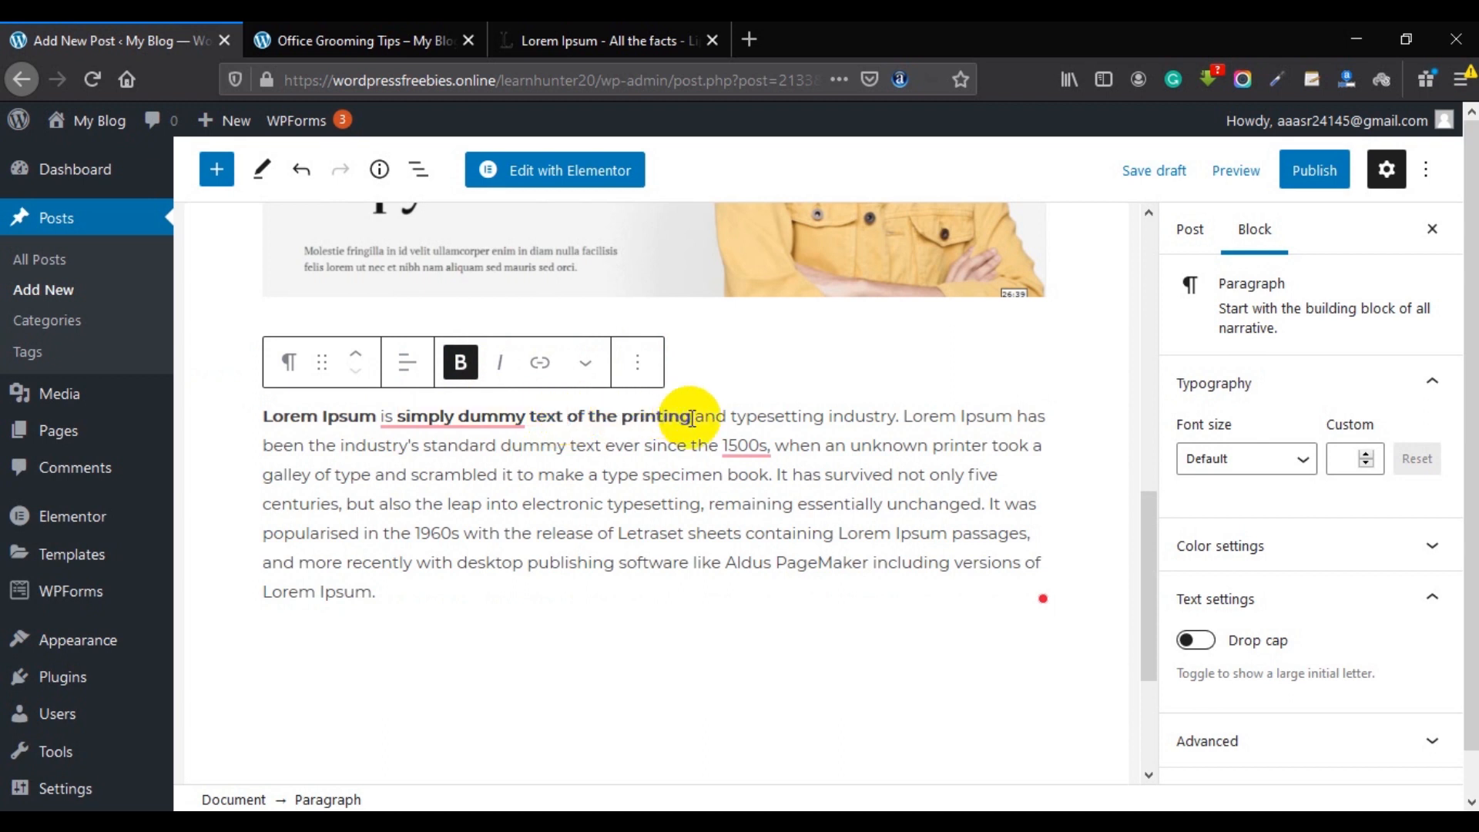
Color the phrase 'simply dummy text of the printing' light green.
click(585, 363)
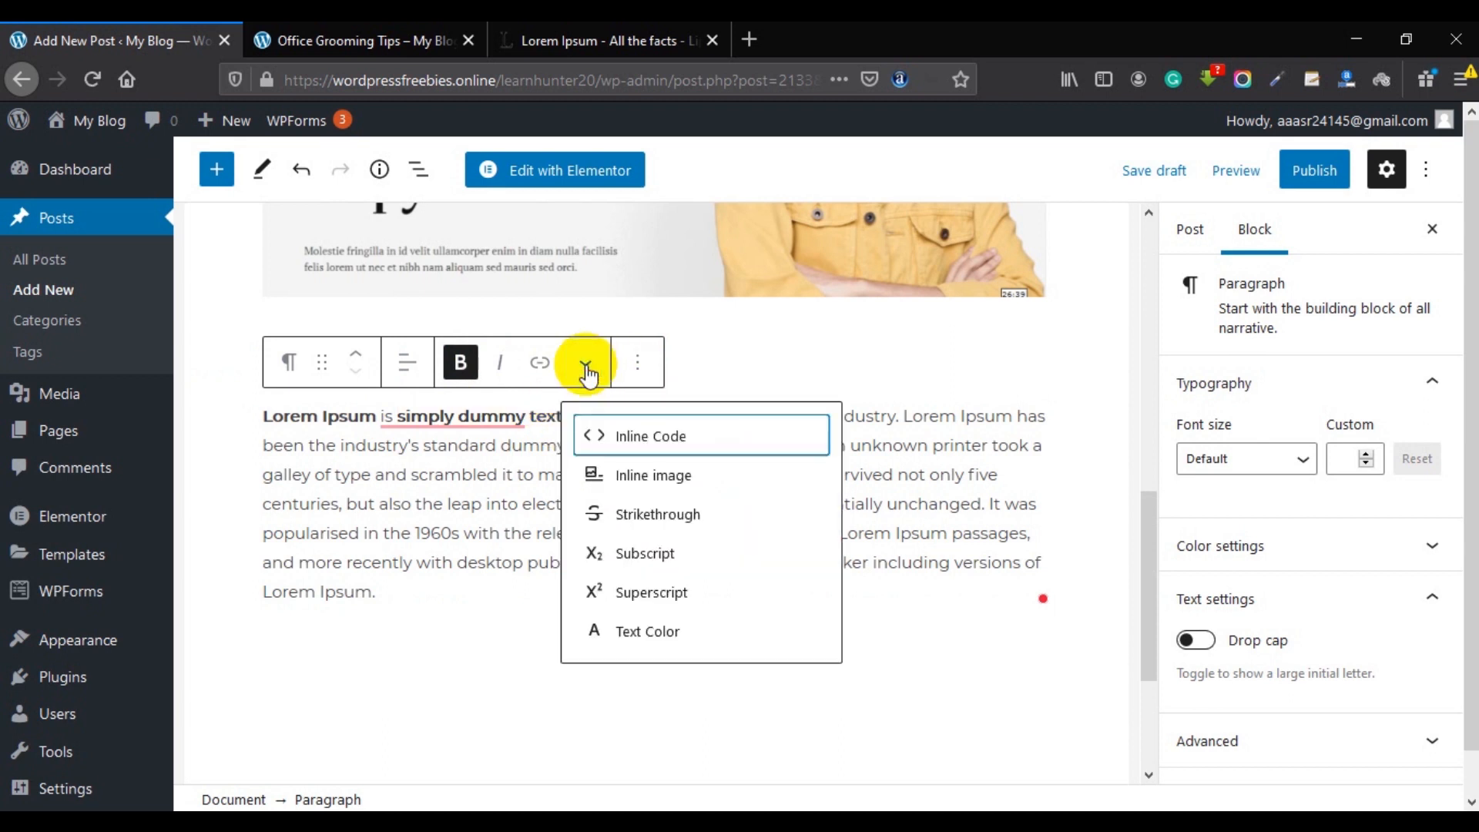
click(586, 363)
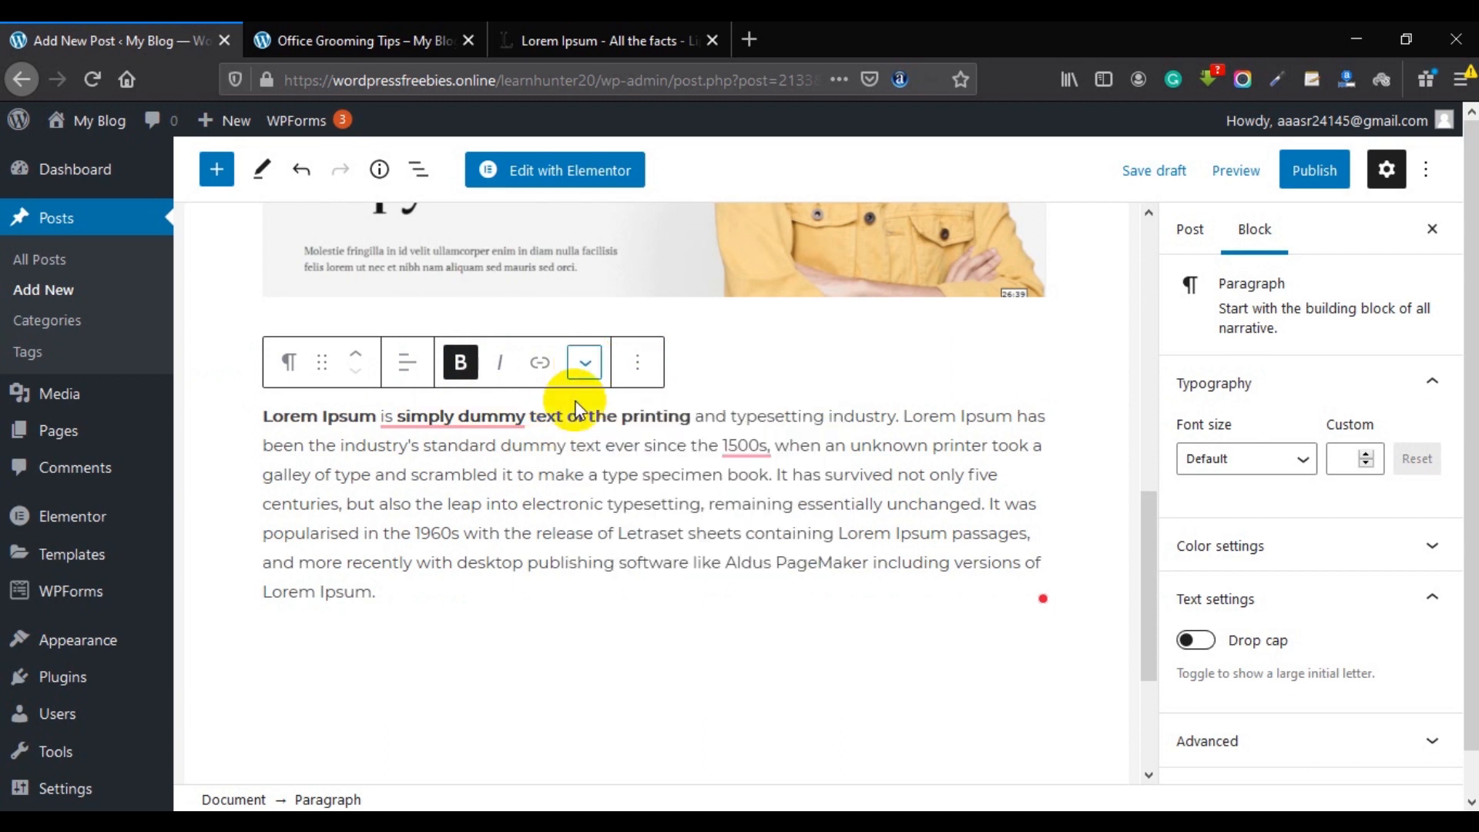
click(406, 417)
drag(401, 417, 686, 413)
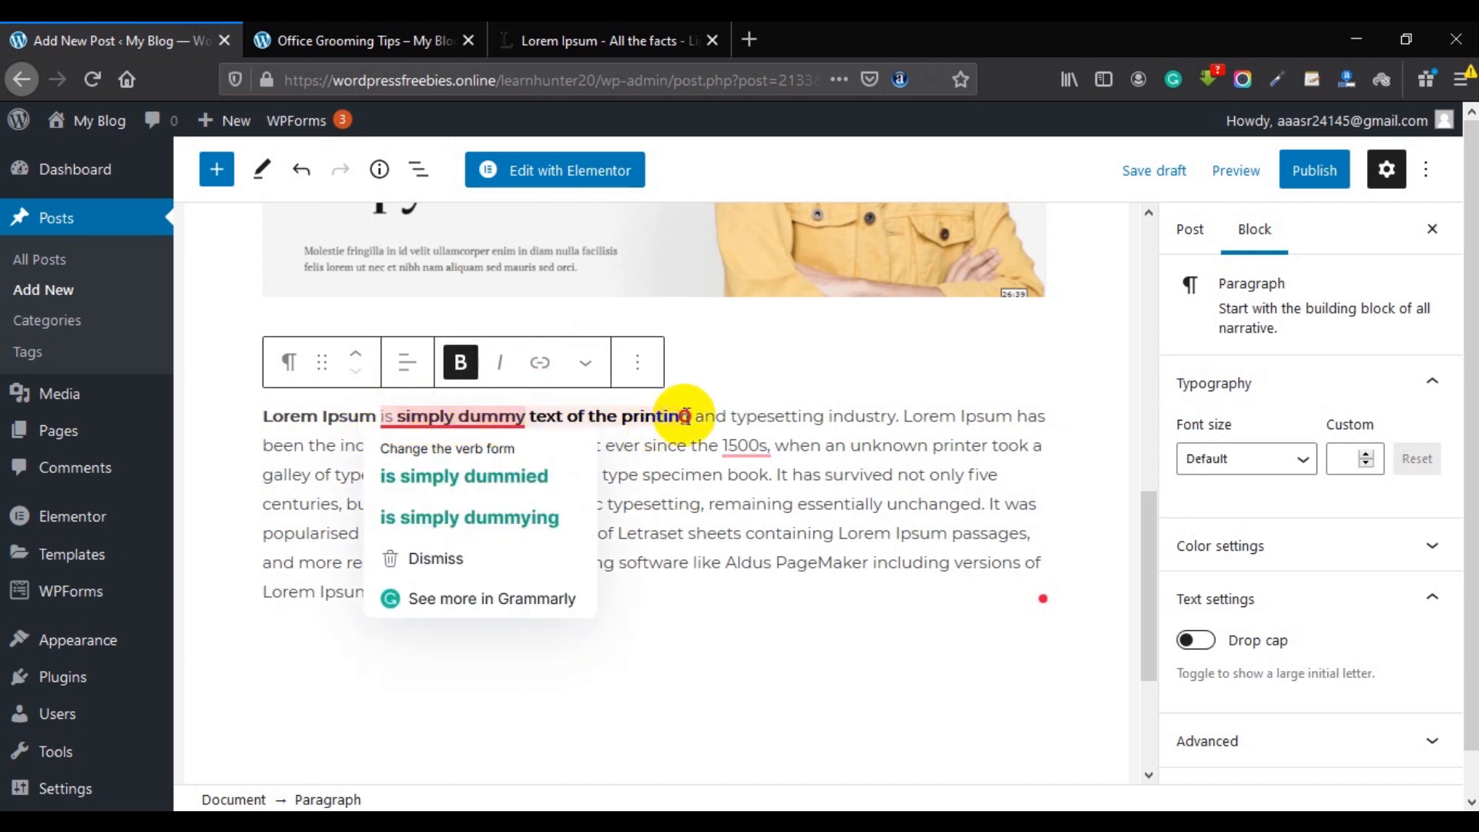
click(574, 378)
click(645, 629)
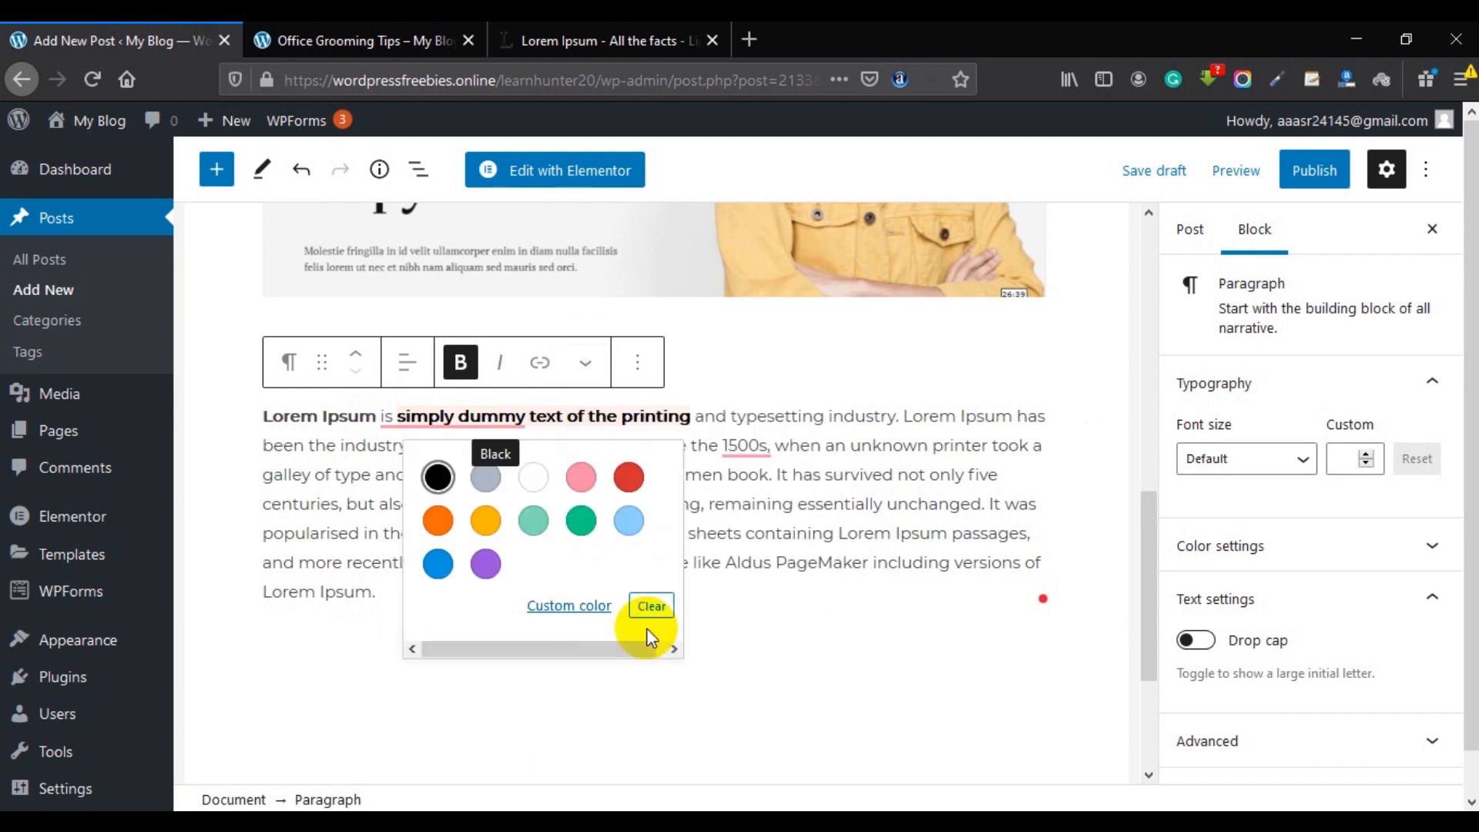
click(526, 524)
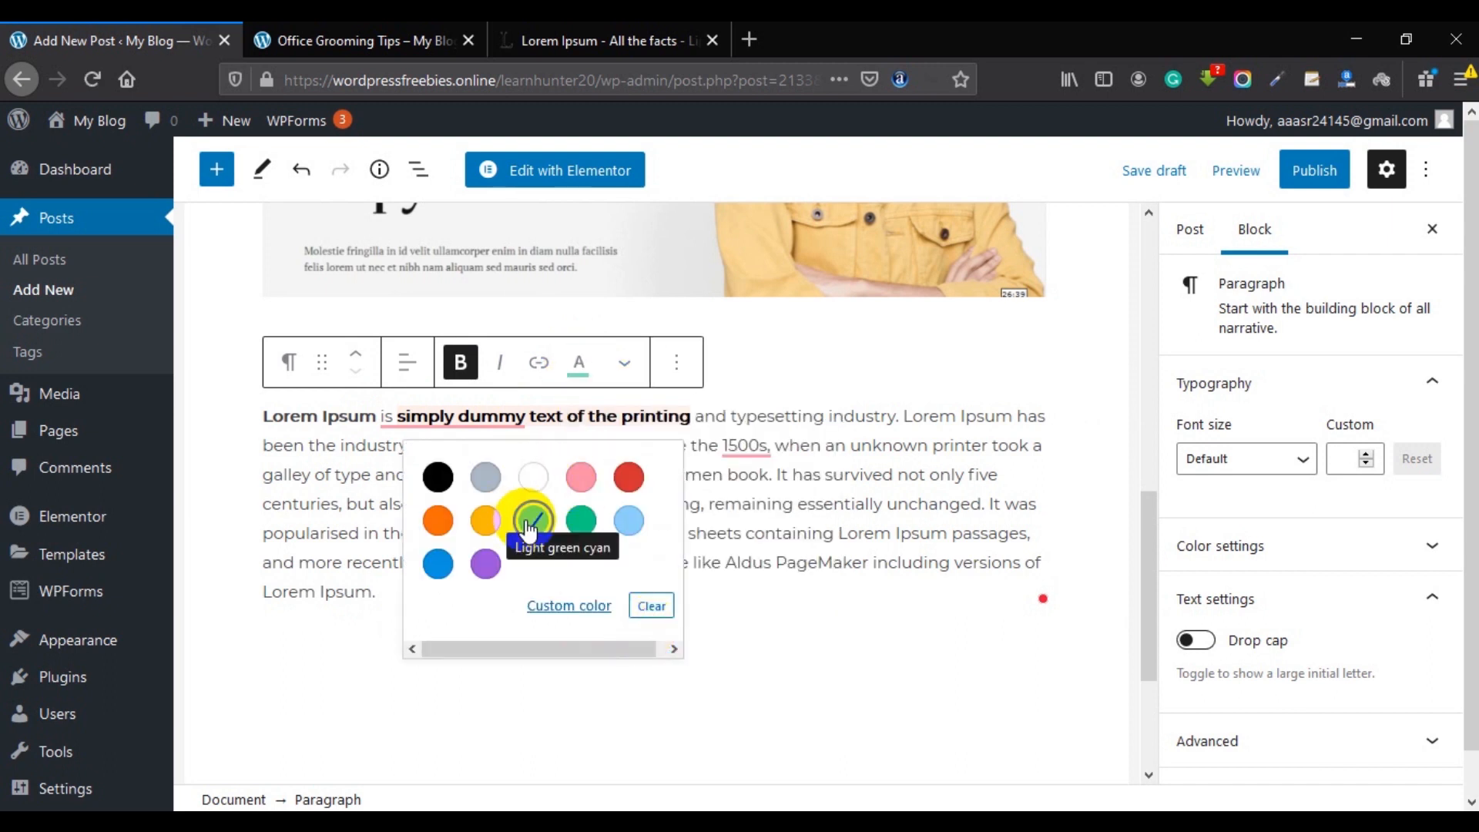
click(782, 423)
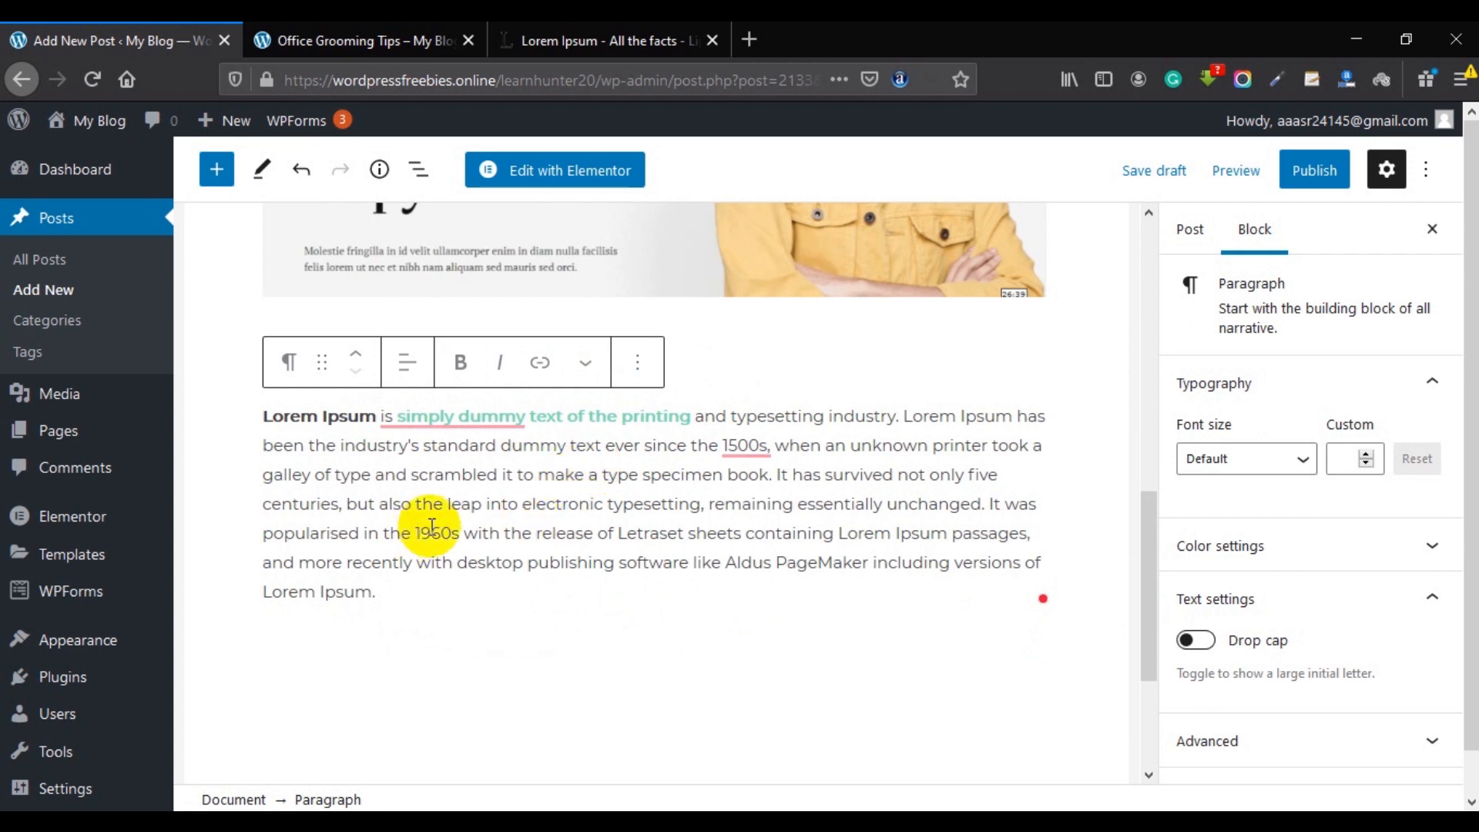
Create a Post Learning category in the post settings and assign it to the post.
scroll(628, 531, up, 4)
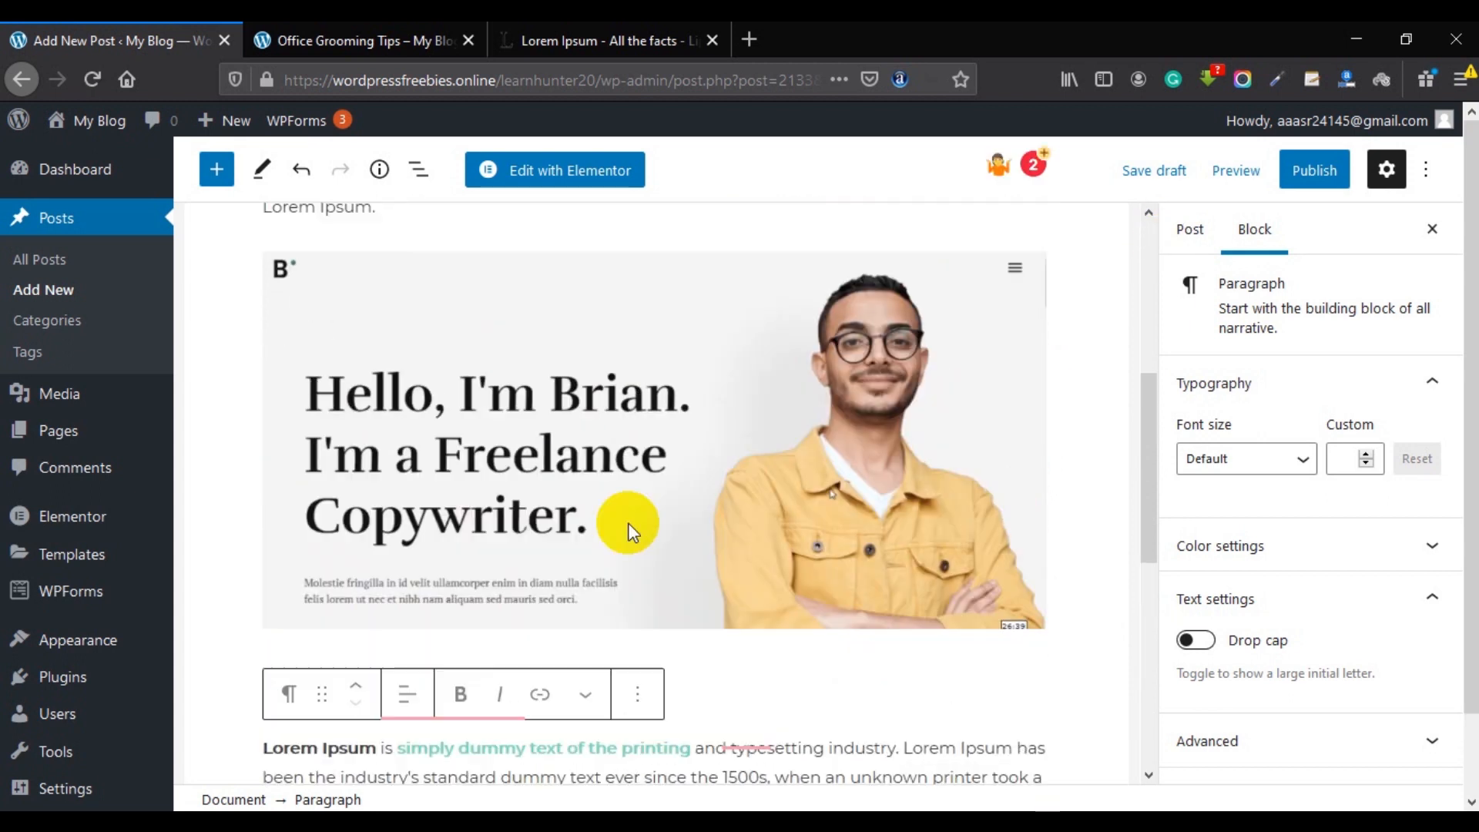
scroll(628, 532, up, 5)
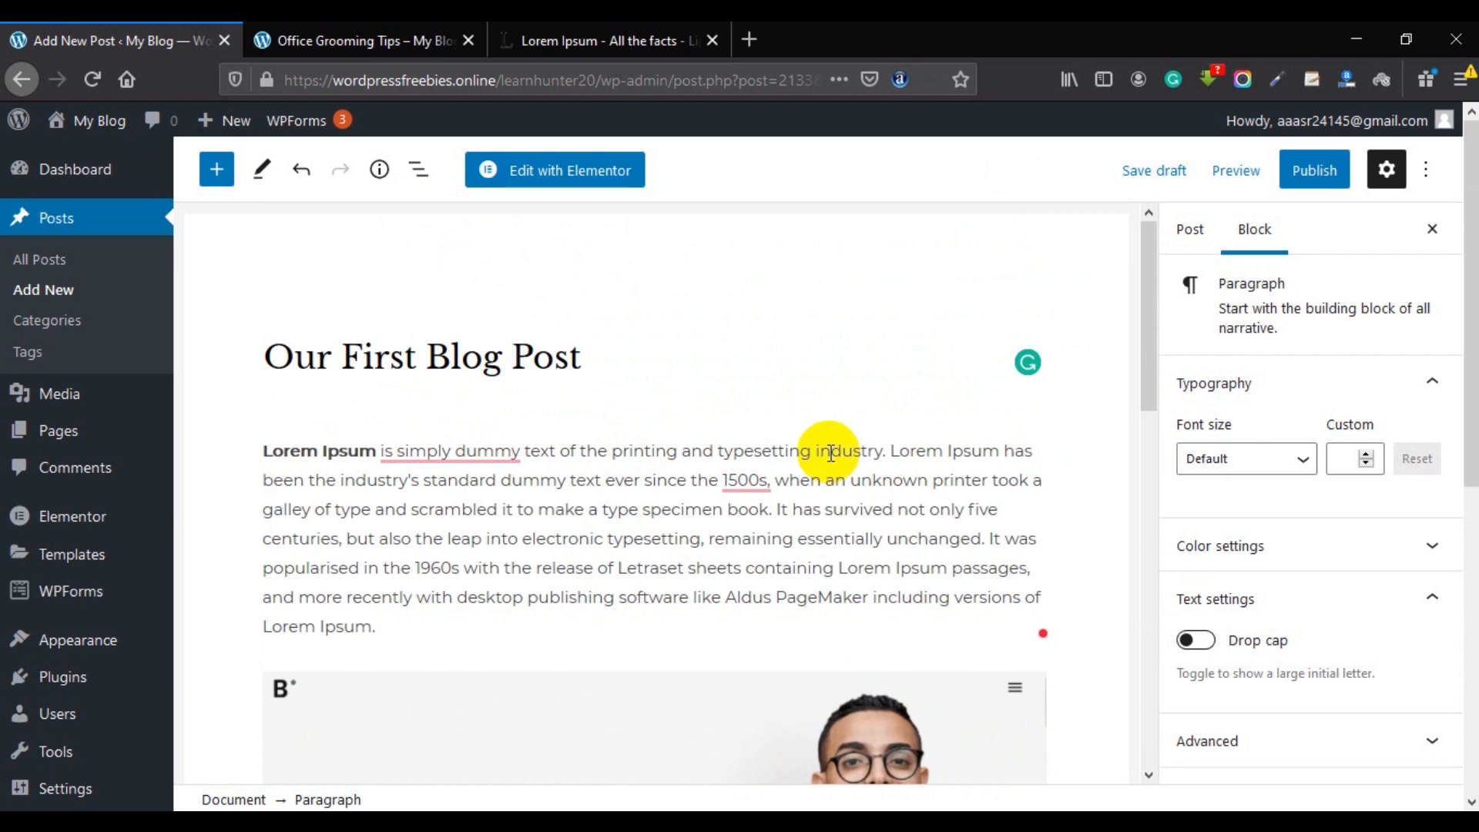
click(1189, 234)
scroll(1222, 396, down, 3)
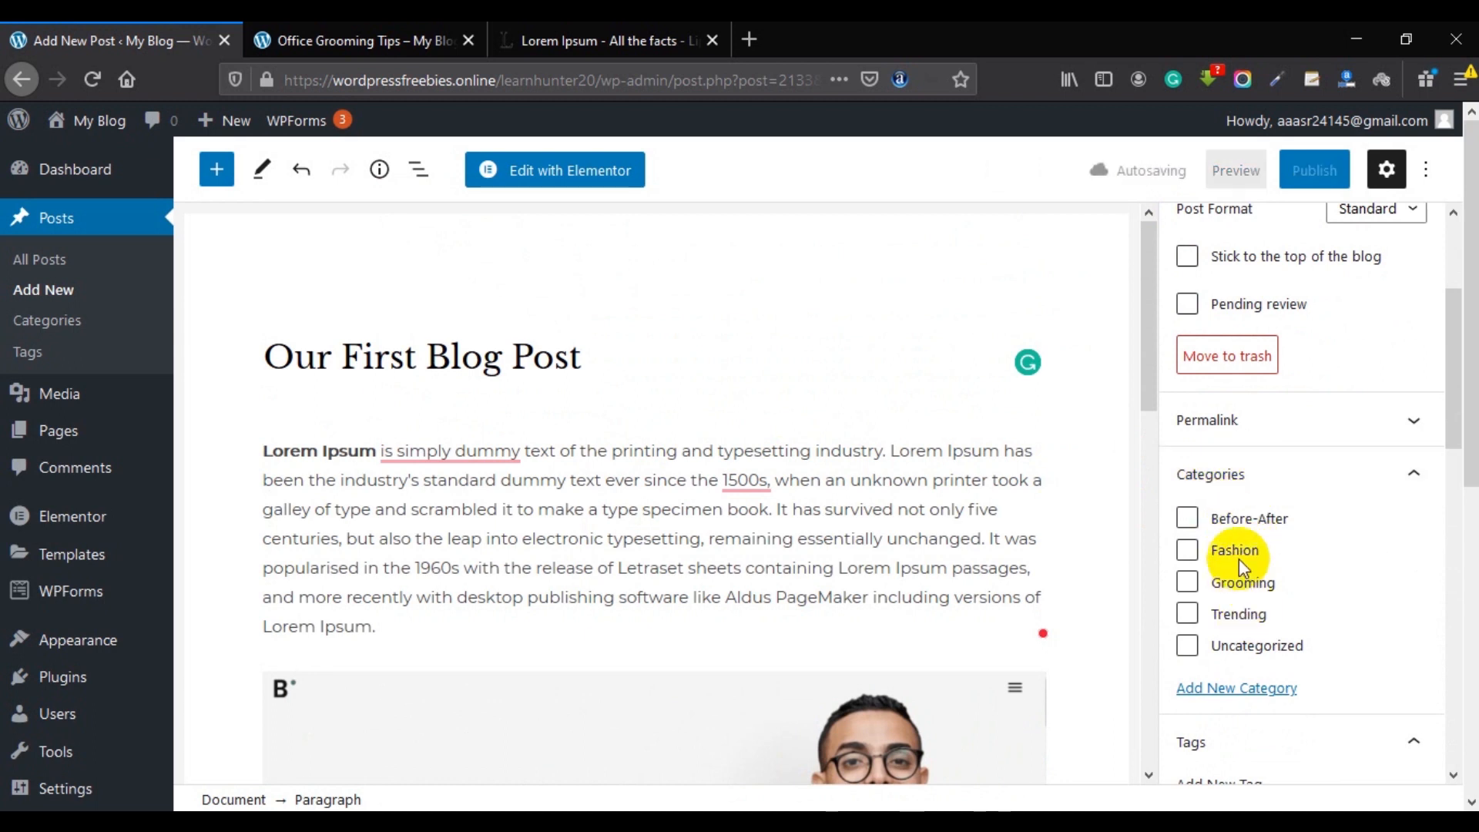
scroll(1238, 614, down, 3)
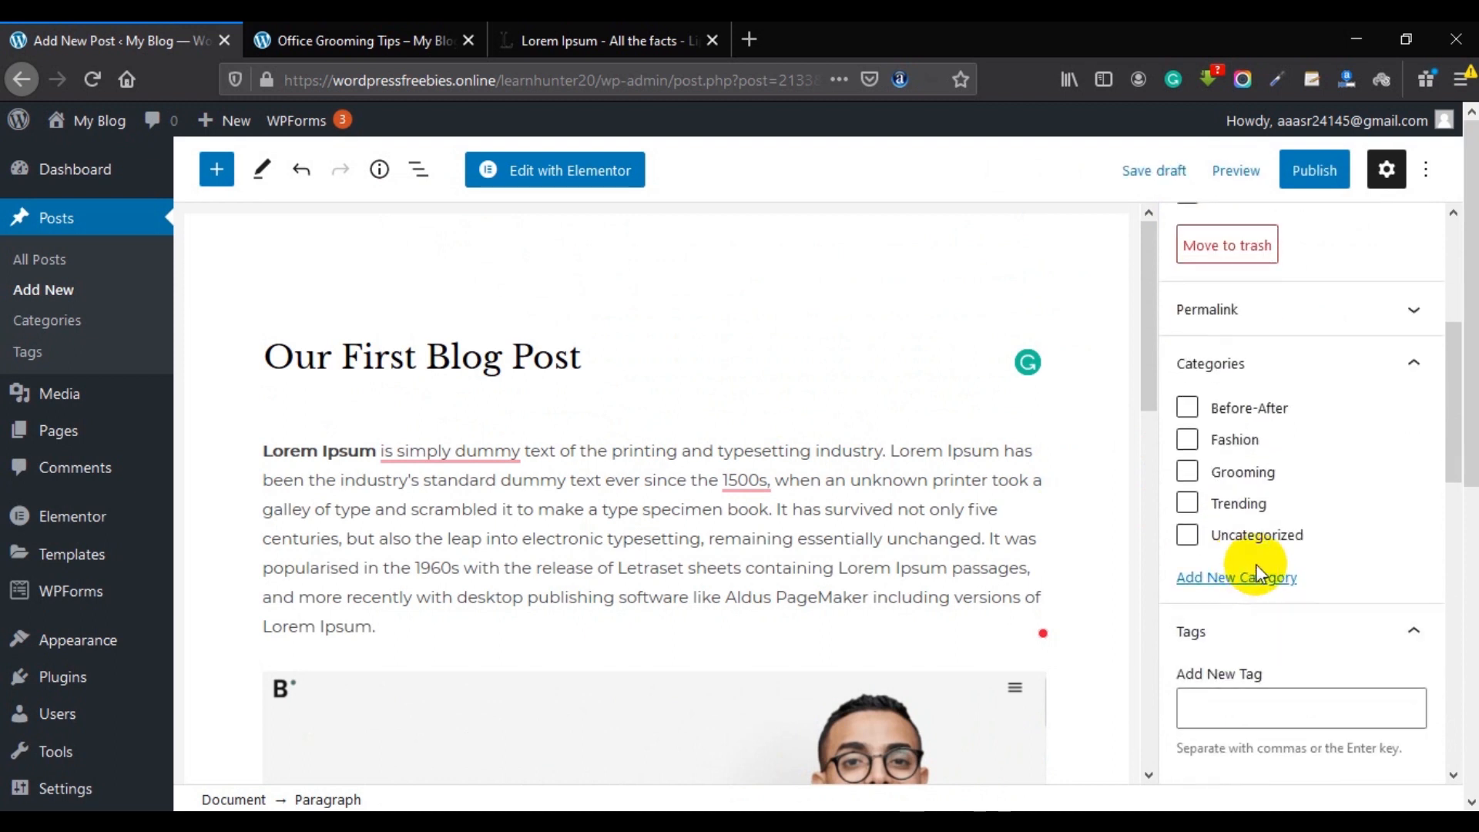
click(1224, 579)
click(1236, 633)
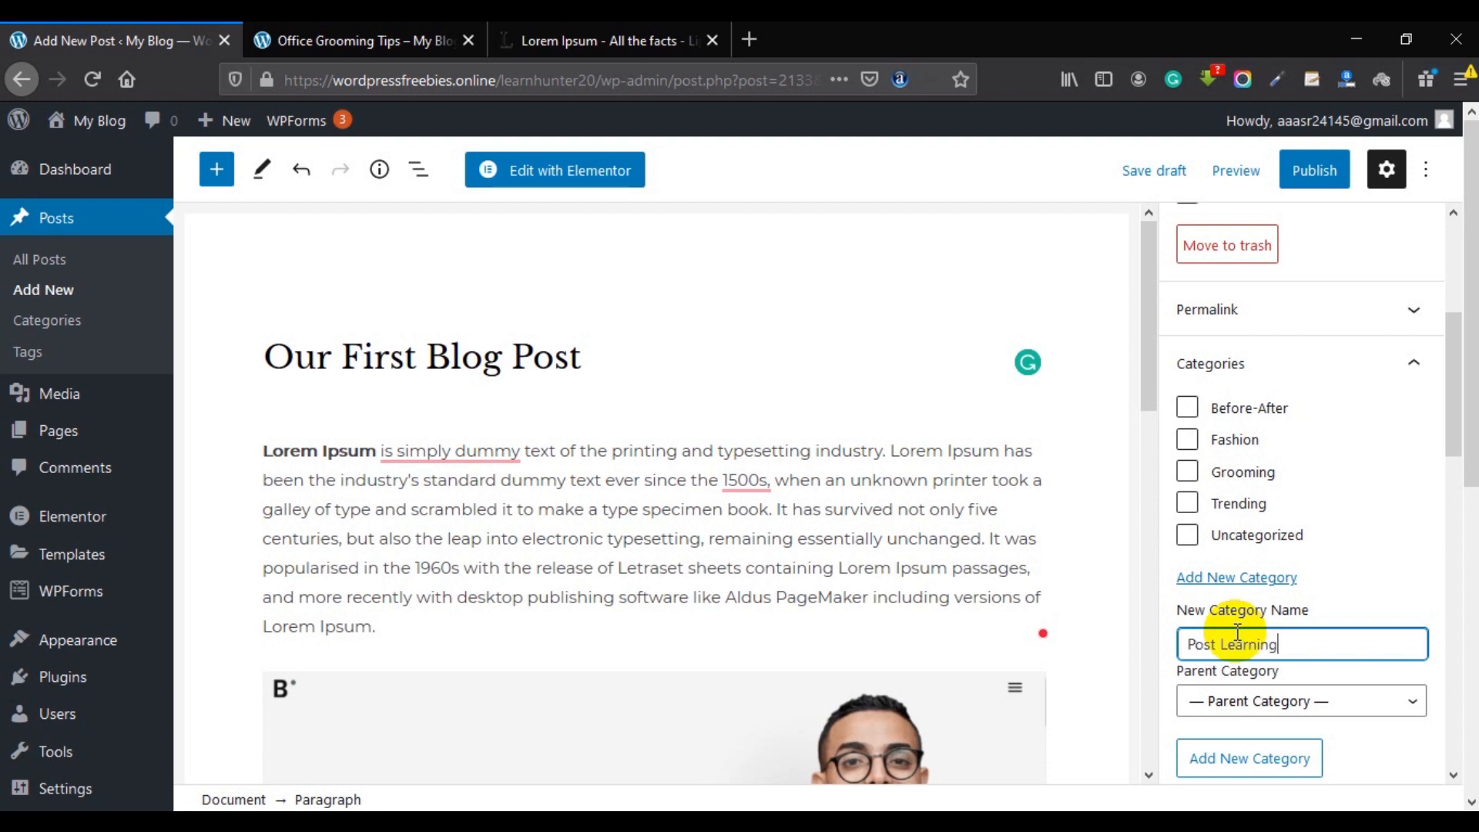
scroll(1213, 634, down, 3)
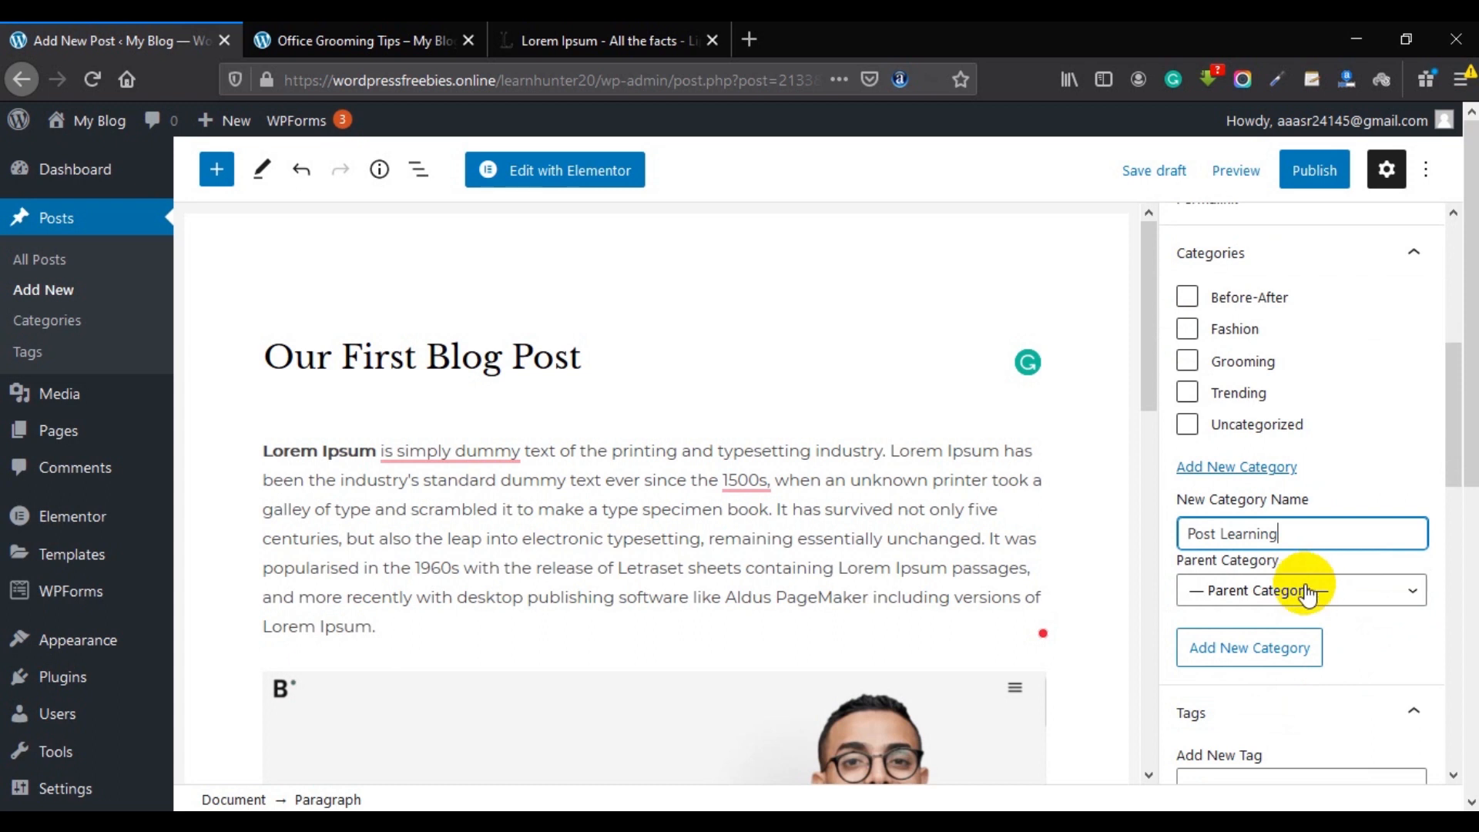
click(1271, 645)
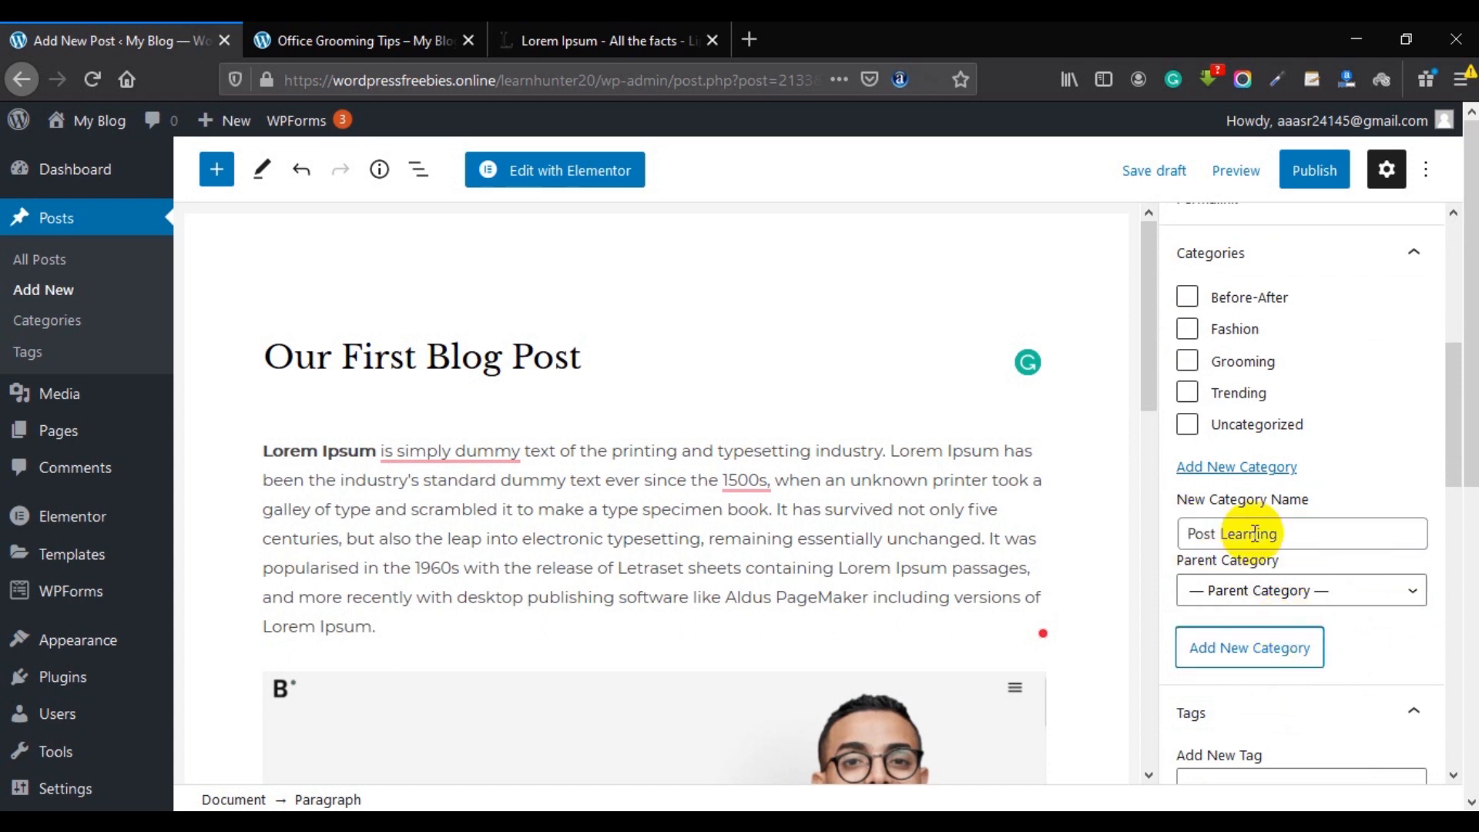
Begin a new tag in the post's Add New Tag field.
scroll(1271, 539, up, 2)
scroll(1271, 470, up, 1)
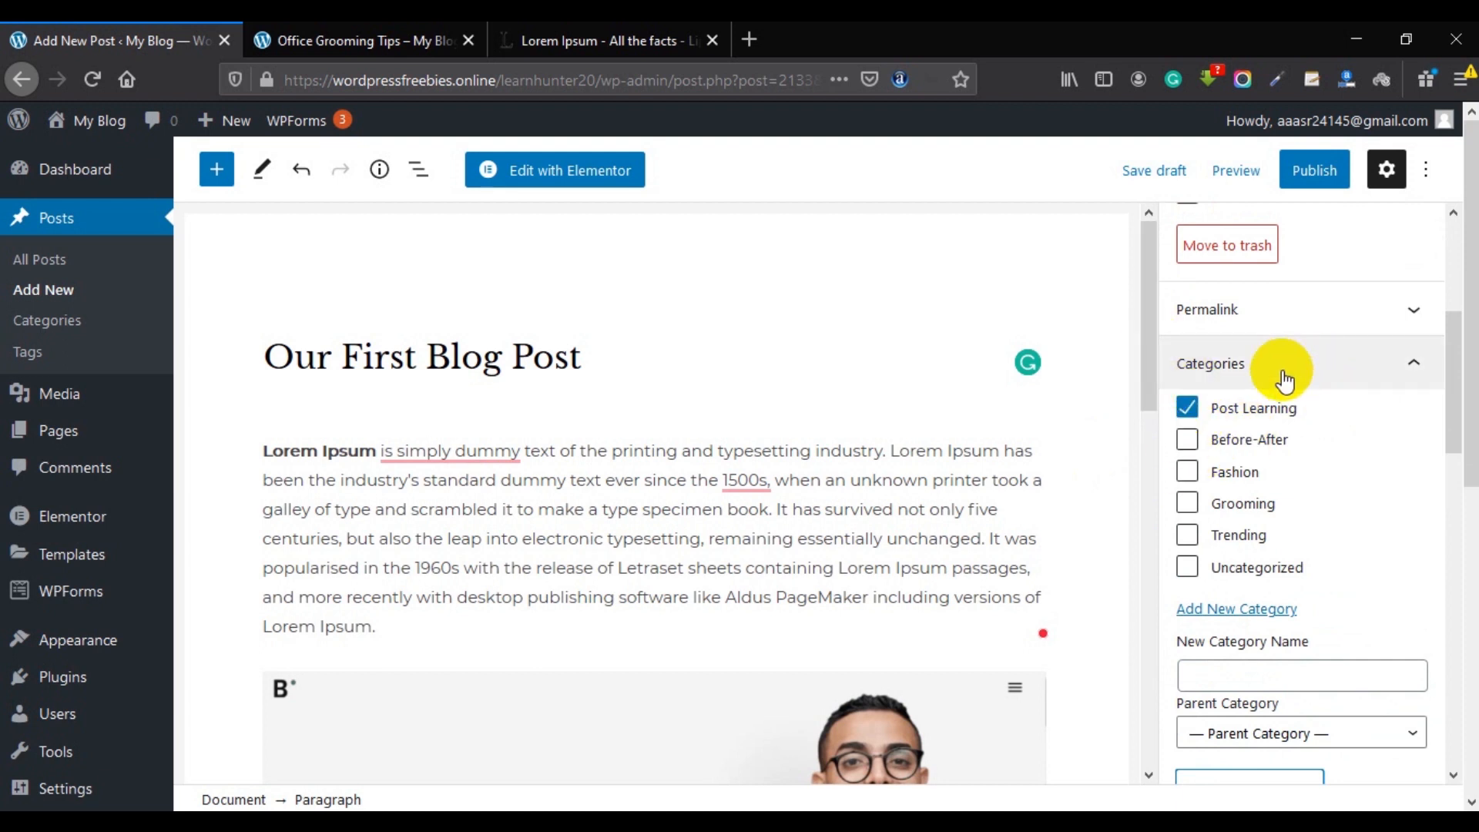
scroll(1279, 431, down, 5)
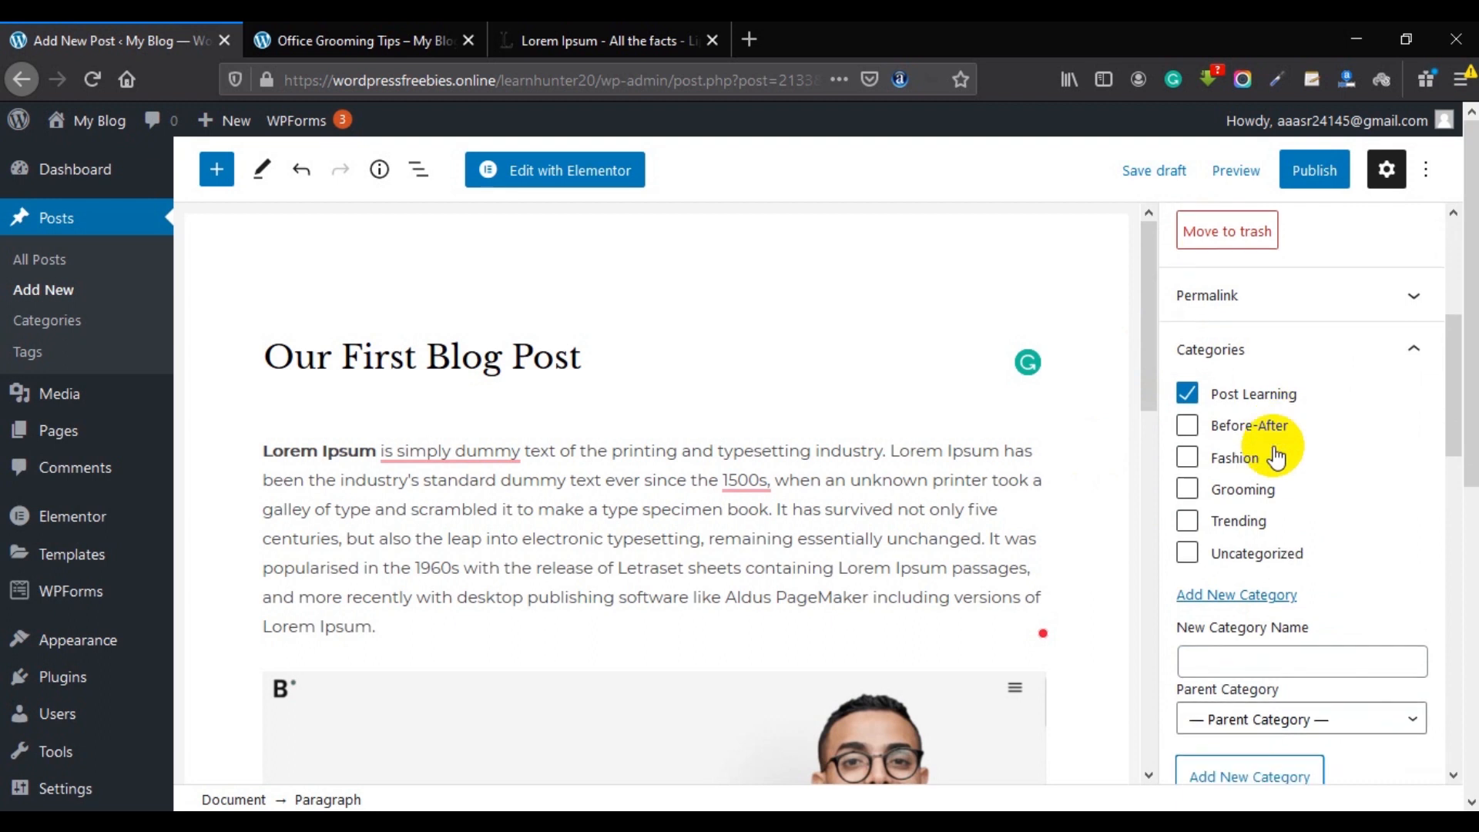
click(1254, 591)
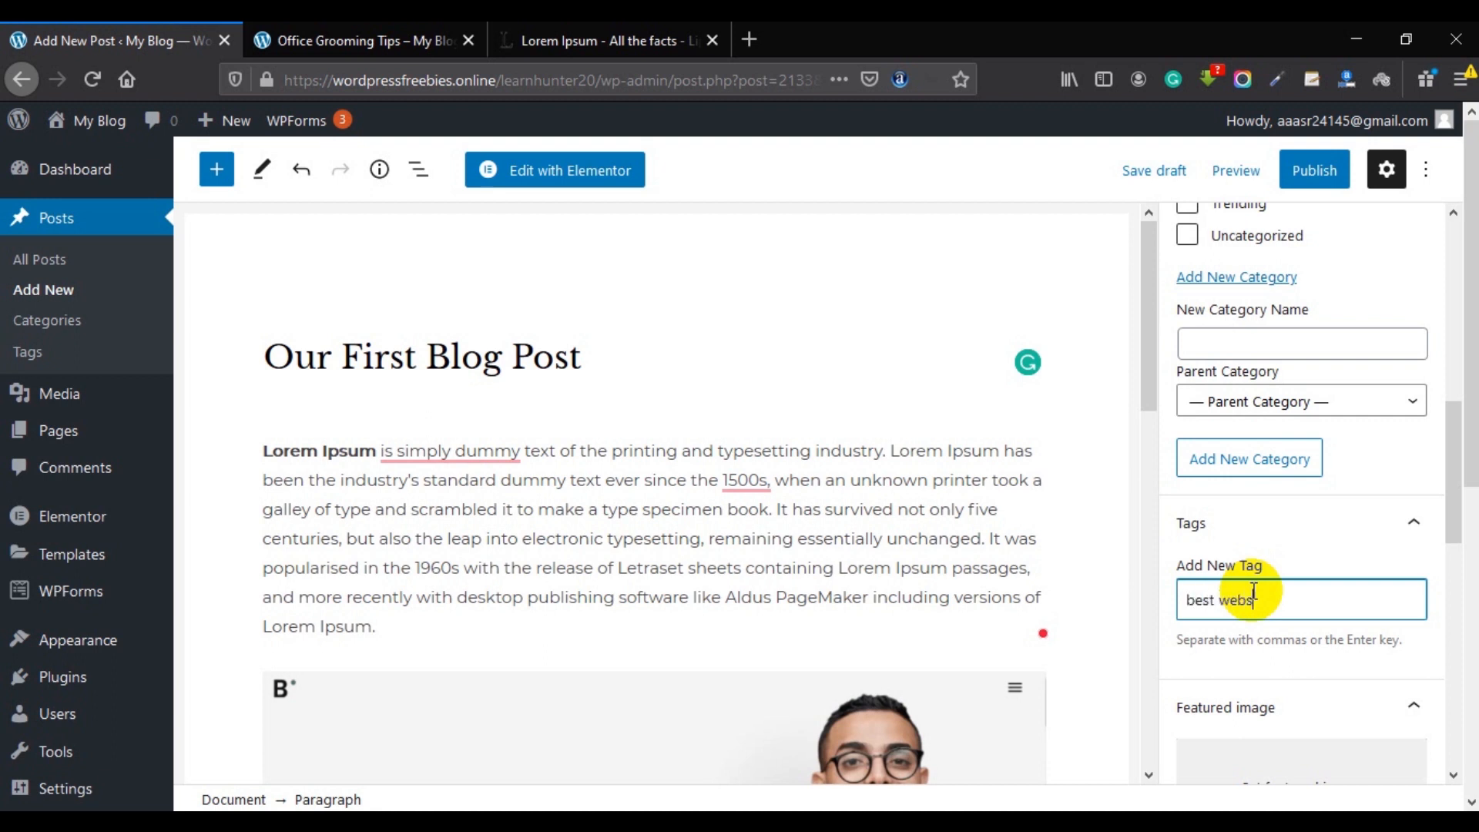
Add the tag 'best website' to the post.
key(Return)
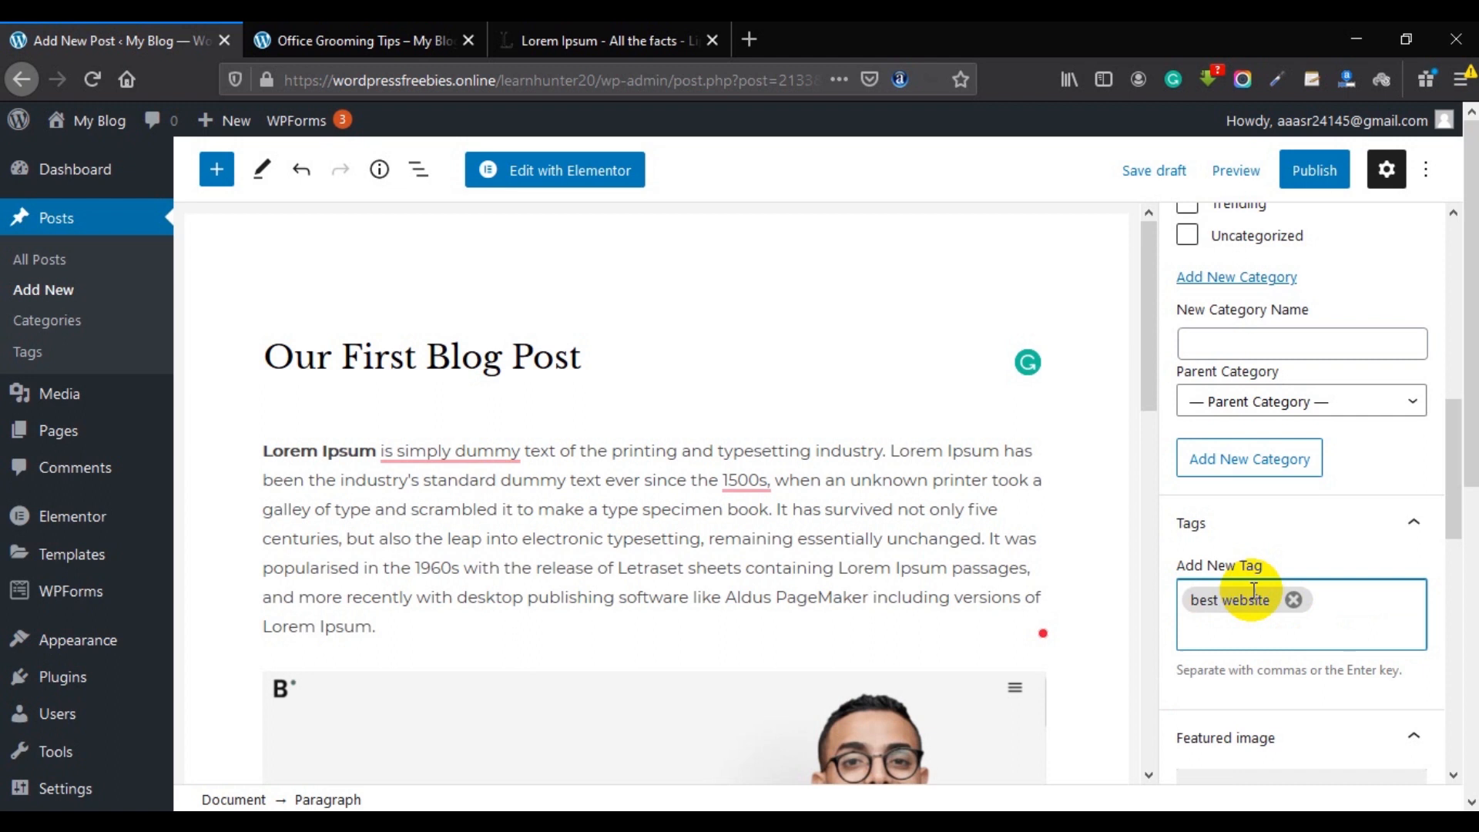
scroll(1253, 590, down, 3)
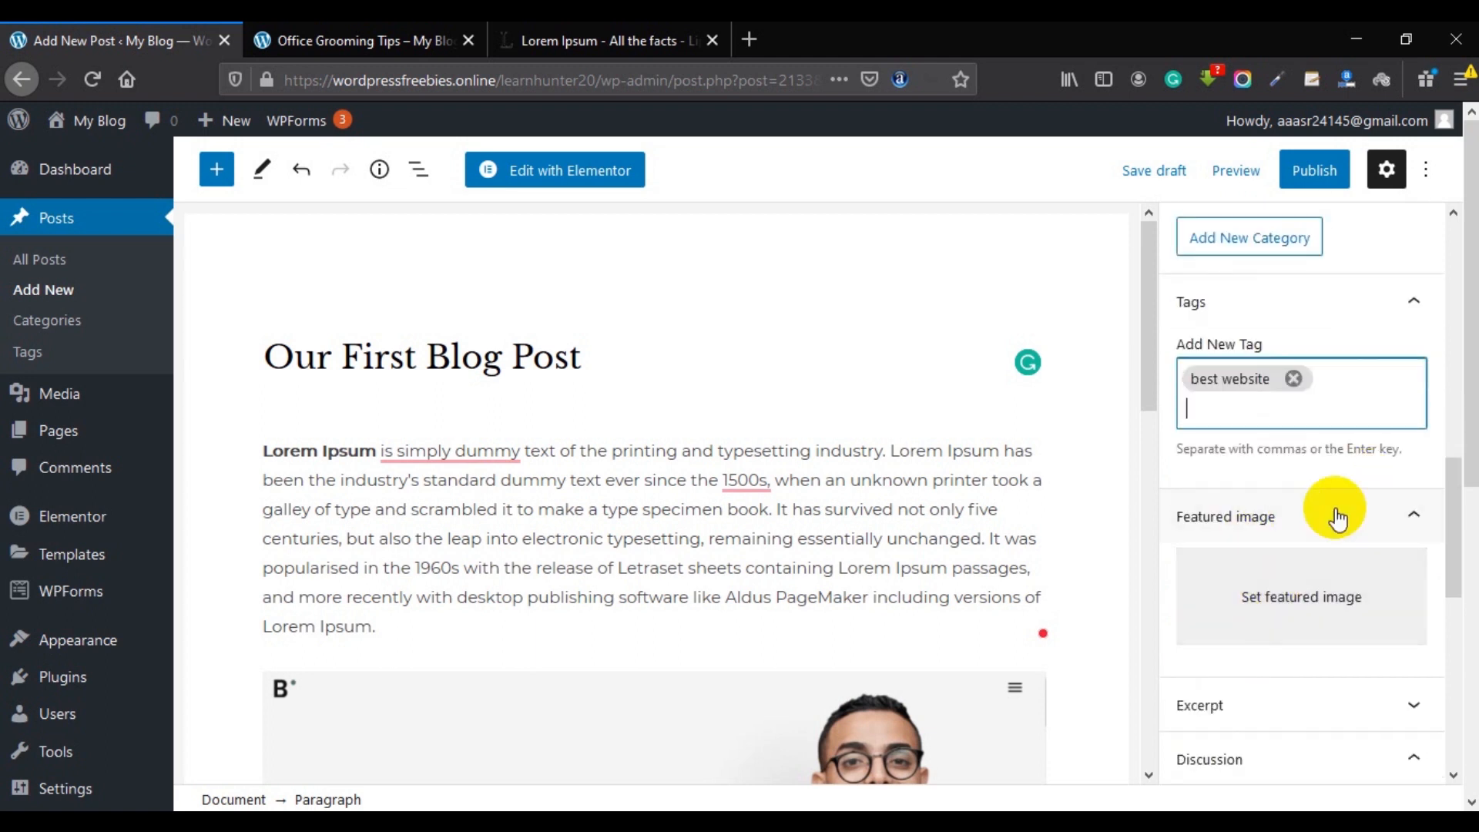
click(1313, 598)
Search Pixabay stock images for 'com' and try inserting the first laptop photo.
click(188, 212)
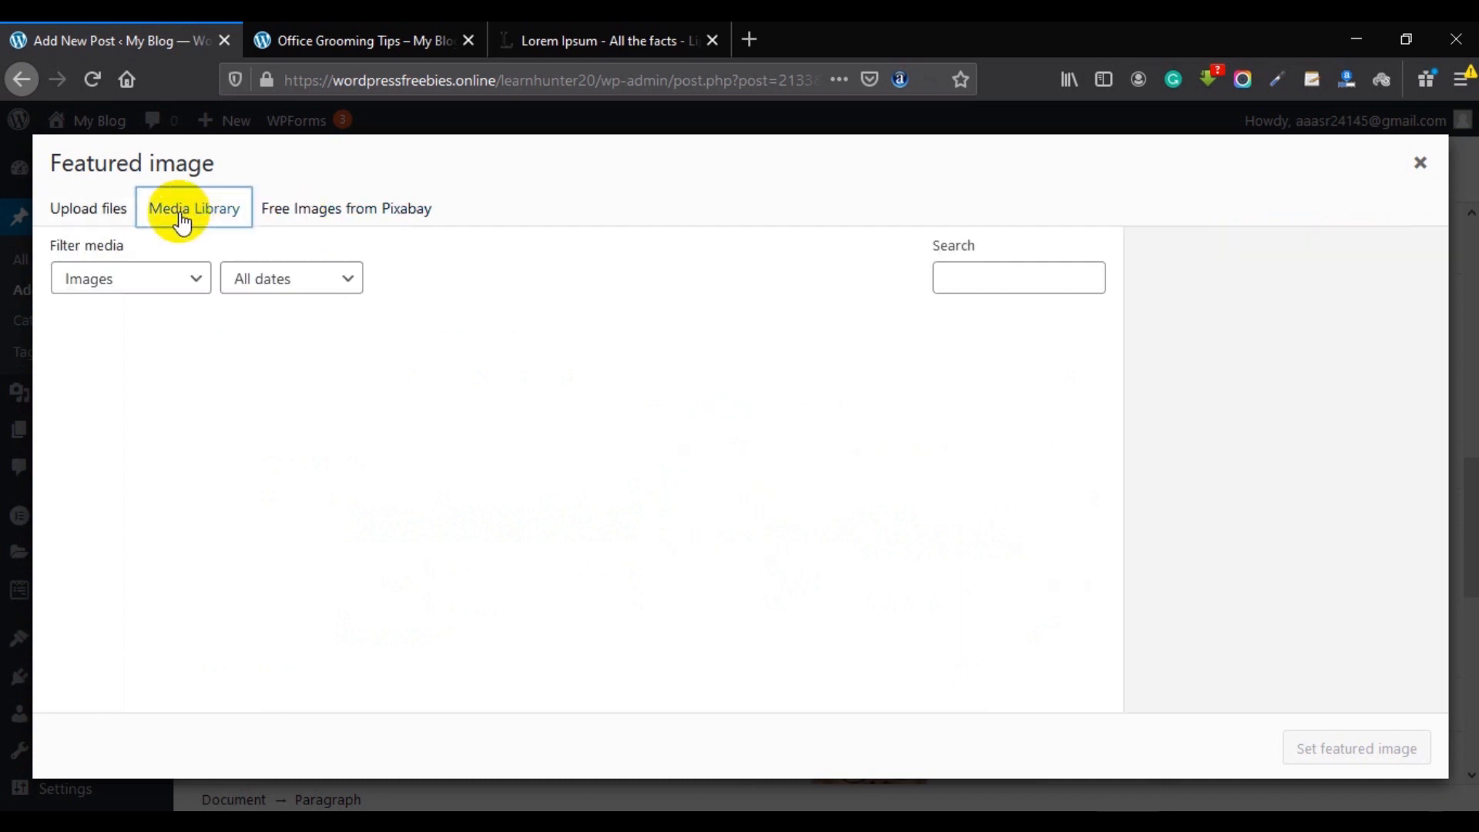
click(312, 208)
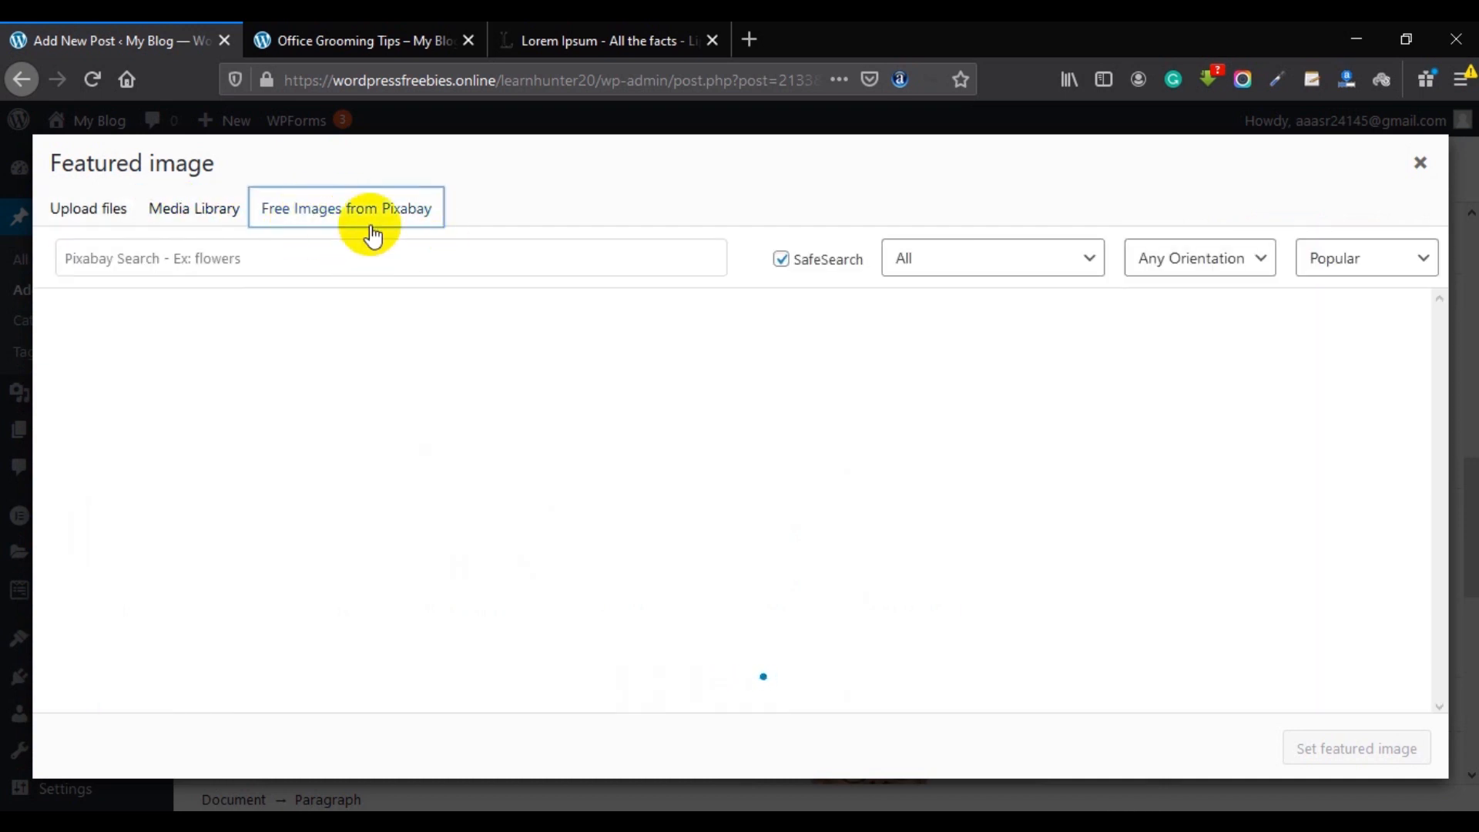
click(144, 256)
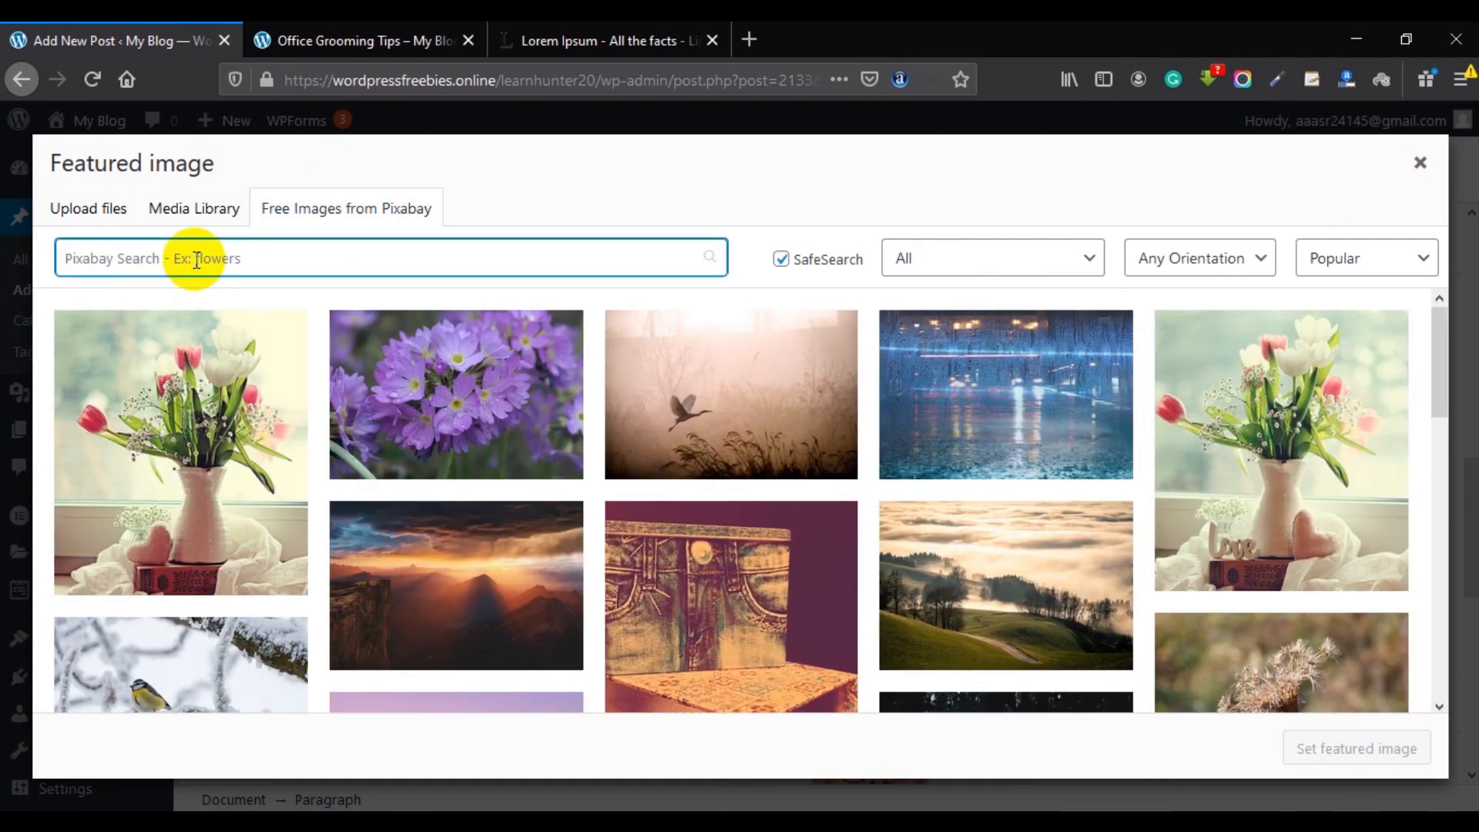
text(computer)
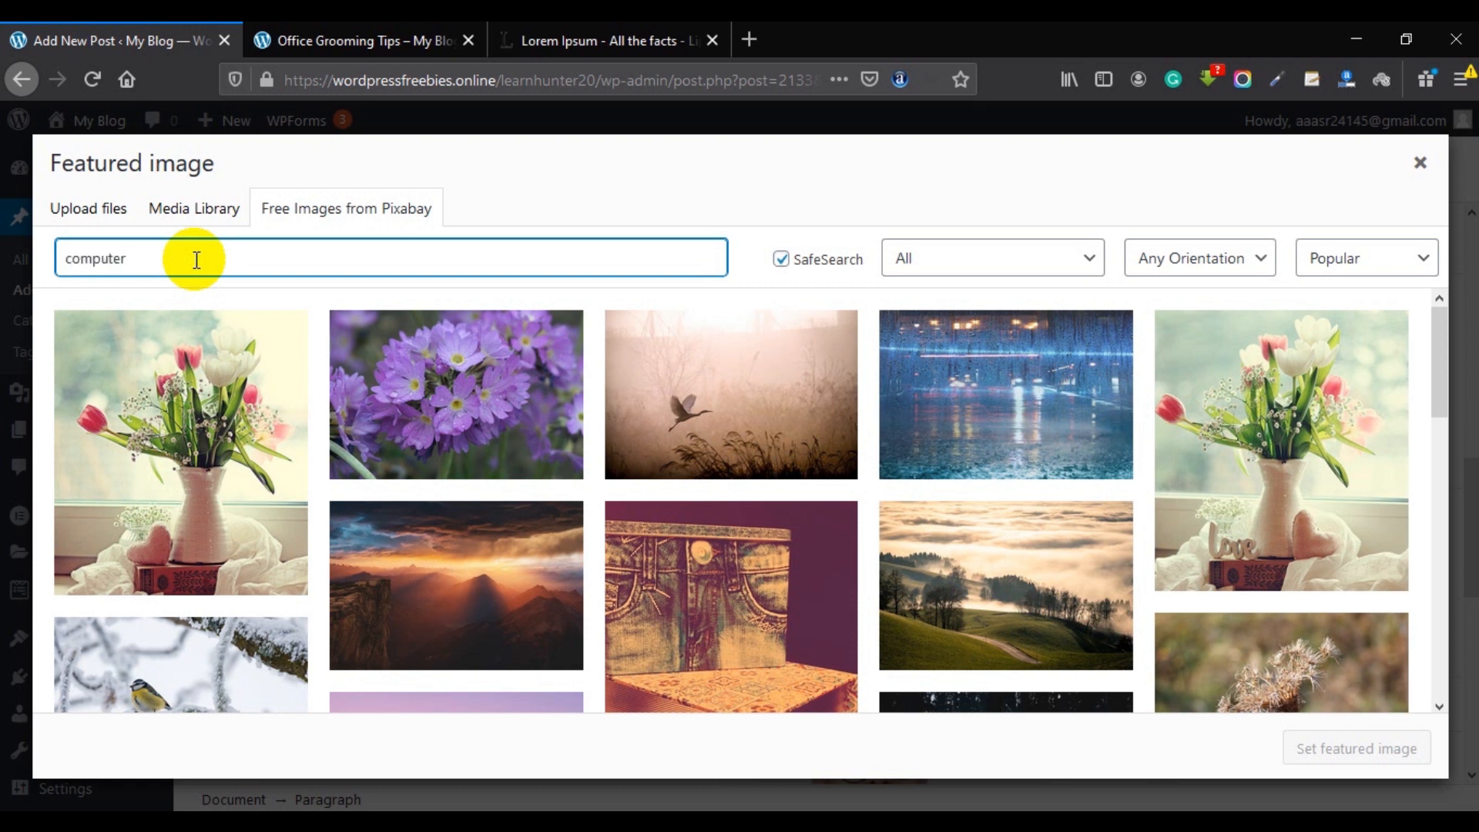
key(Return)
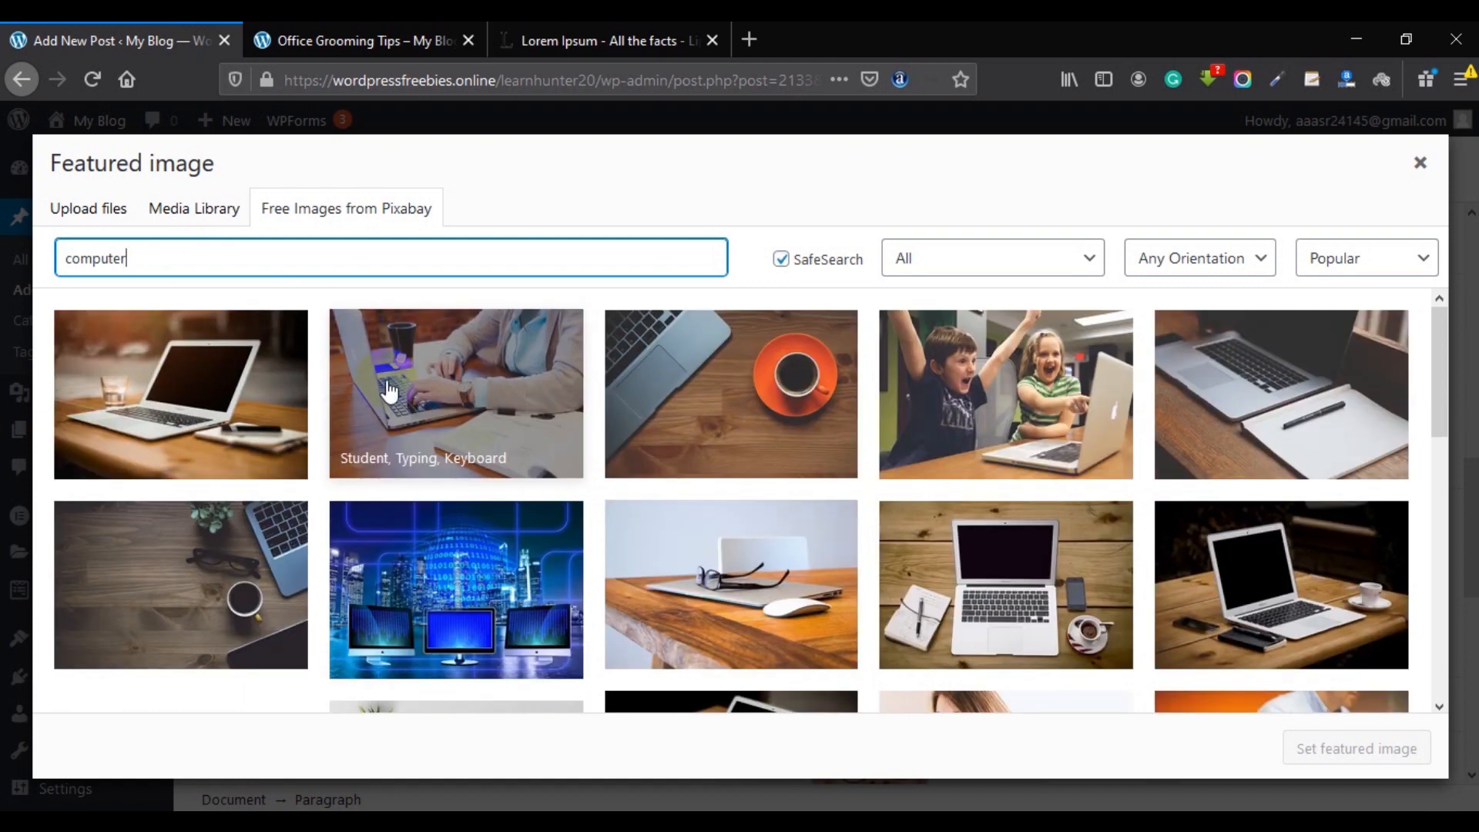
click(184, 383)
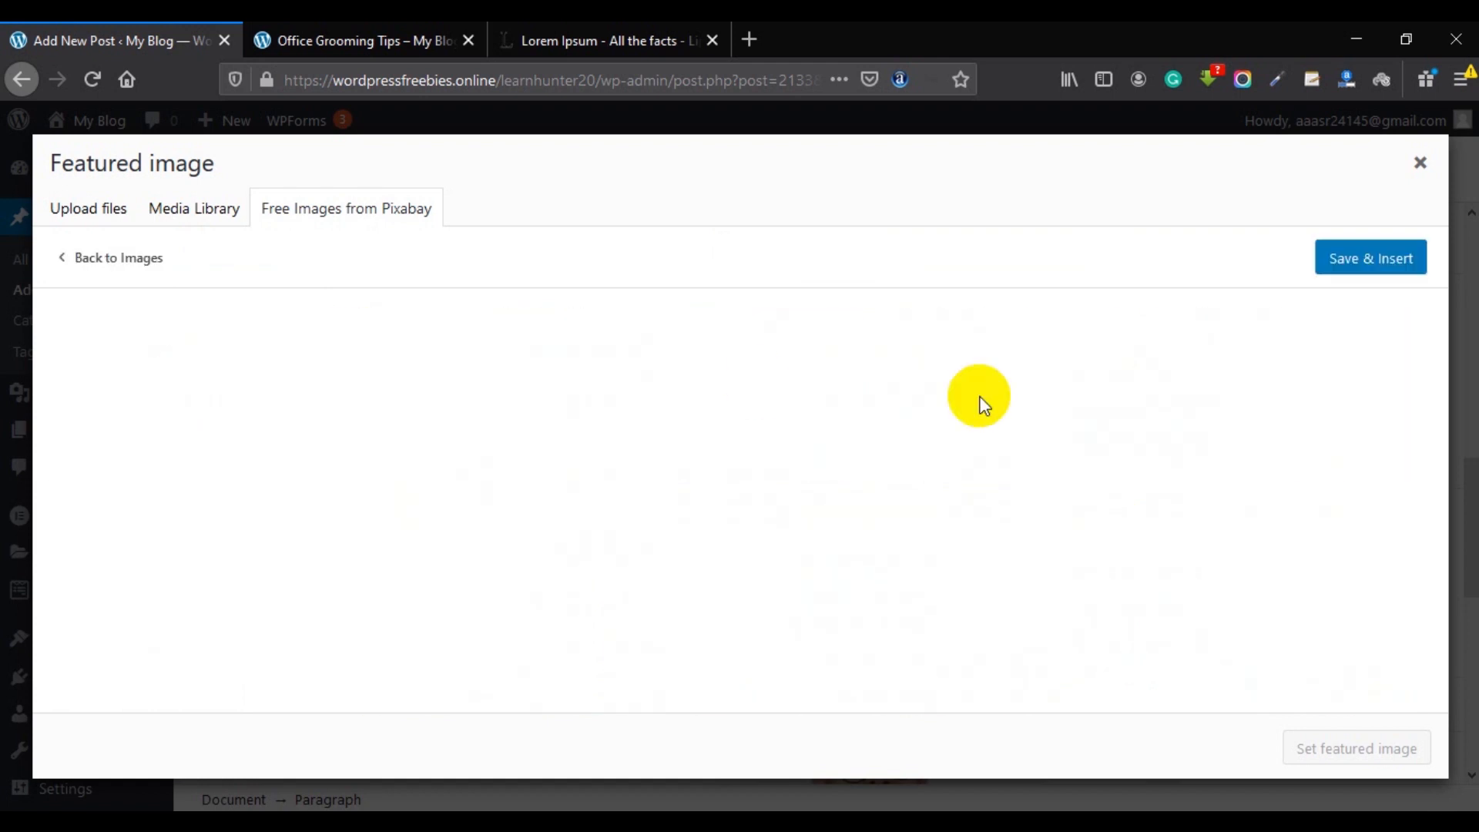
scroll(876, 627, down, 10)
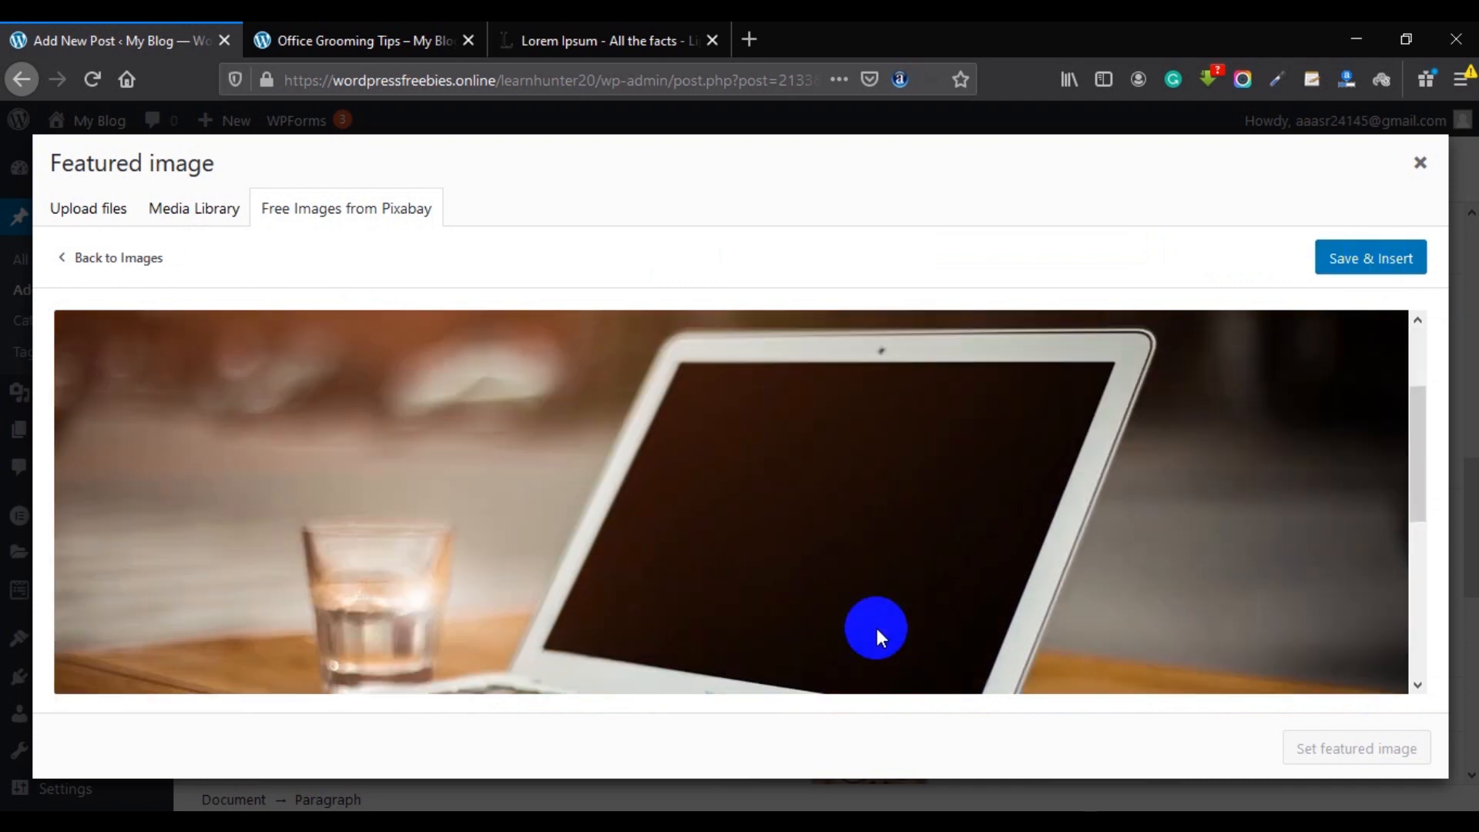
scroll(958, 368, up, 10)
click(1352, 262)
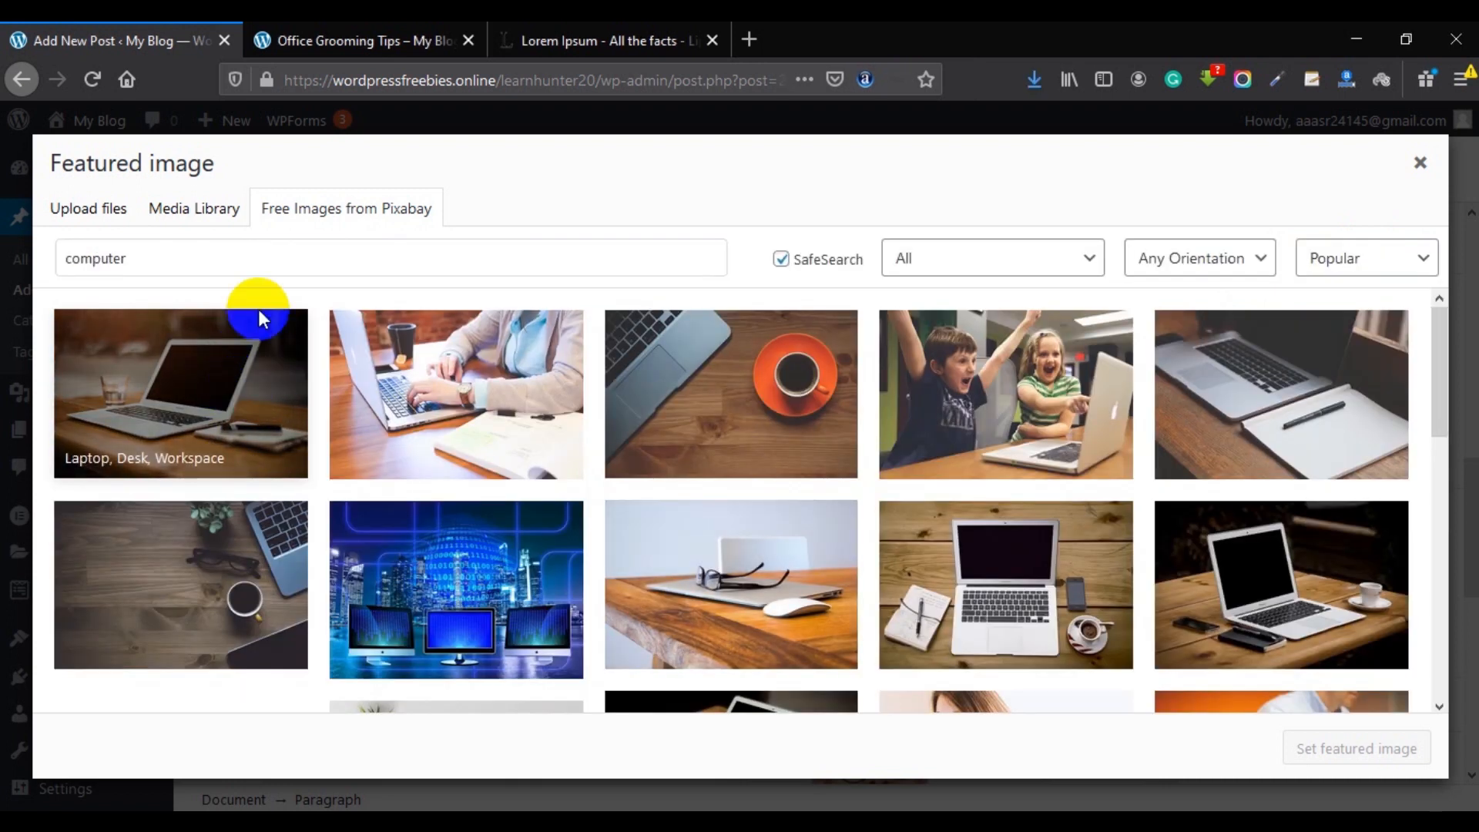
Pick fashion-shopping.jpg from the Media Library instead and set it as the featured image.
scroll(169, 429, down, 2)
scroll(218, 399, up, 2)
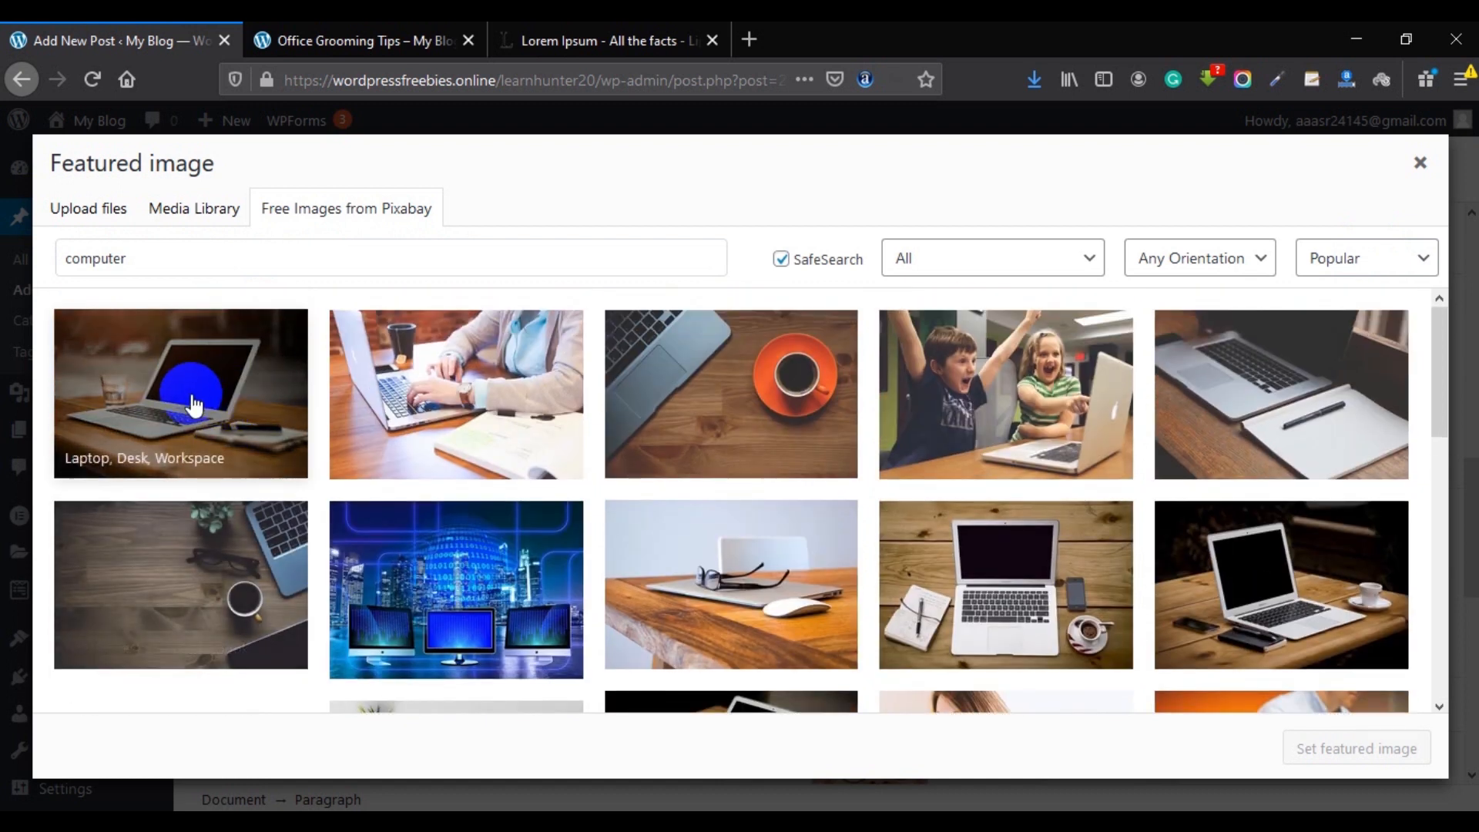
click(193, 230)
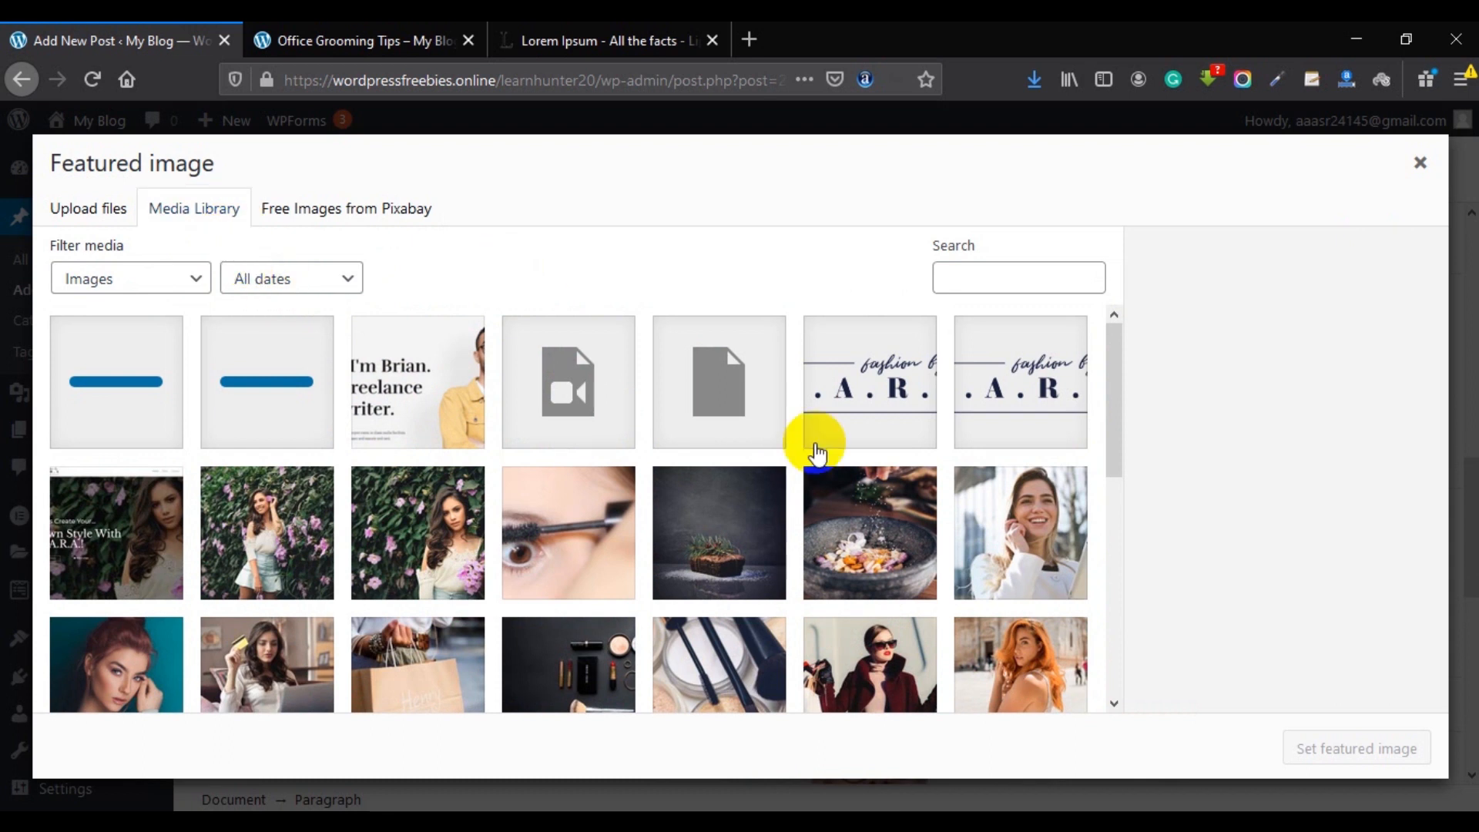
click(998, 528)
scroll(1007, 515, down, 2)
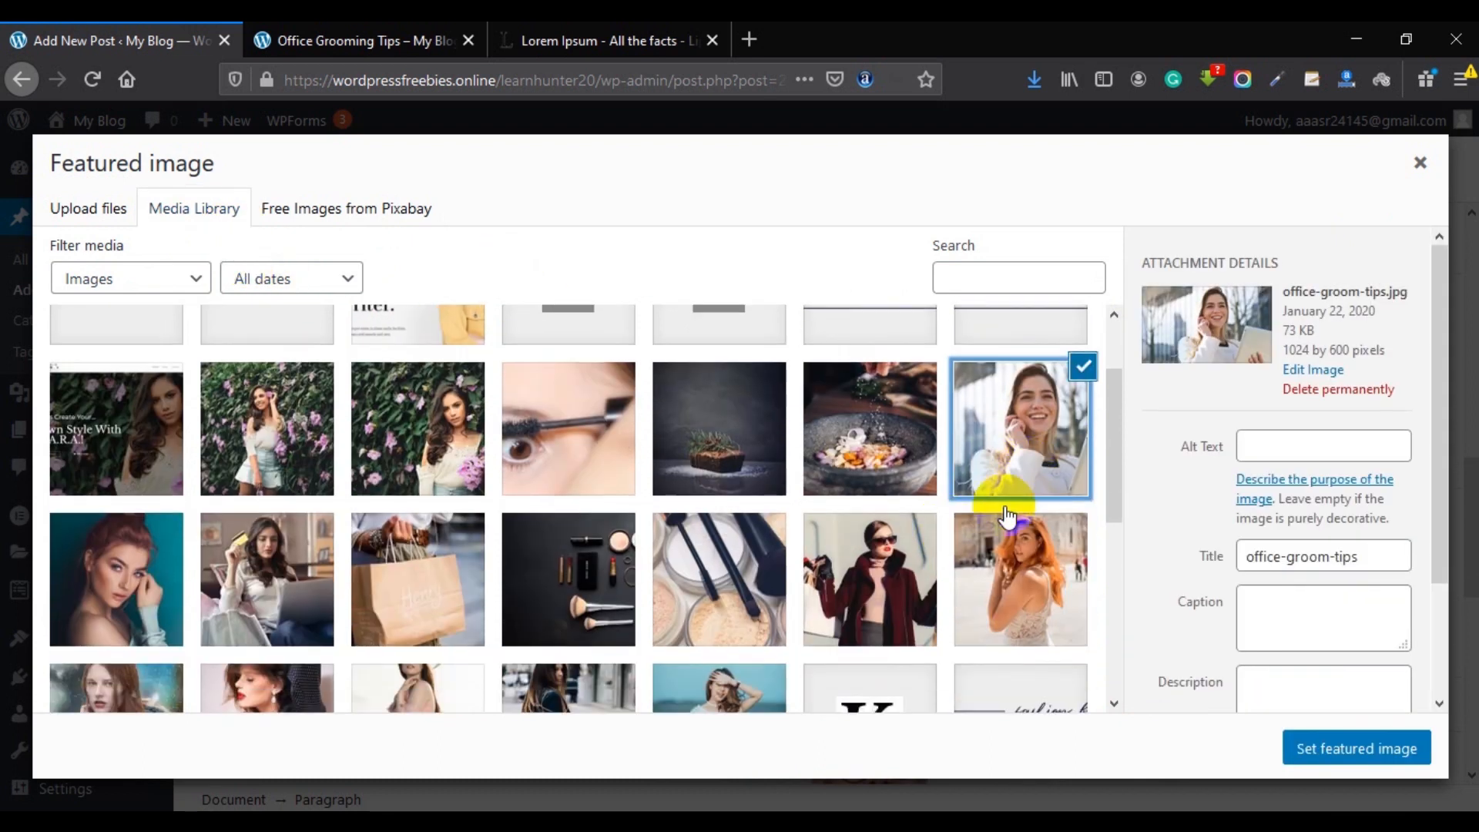
click(851, 590)
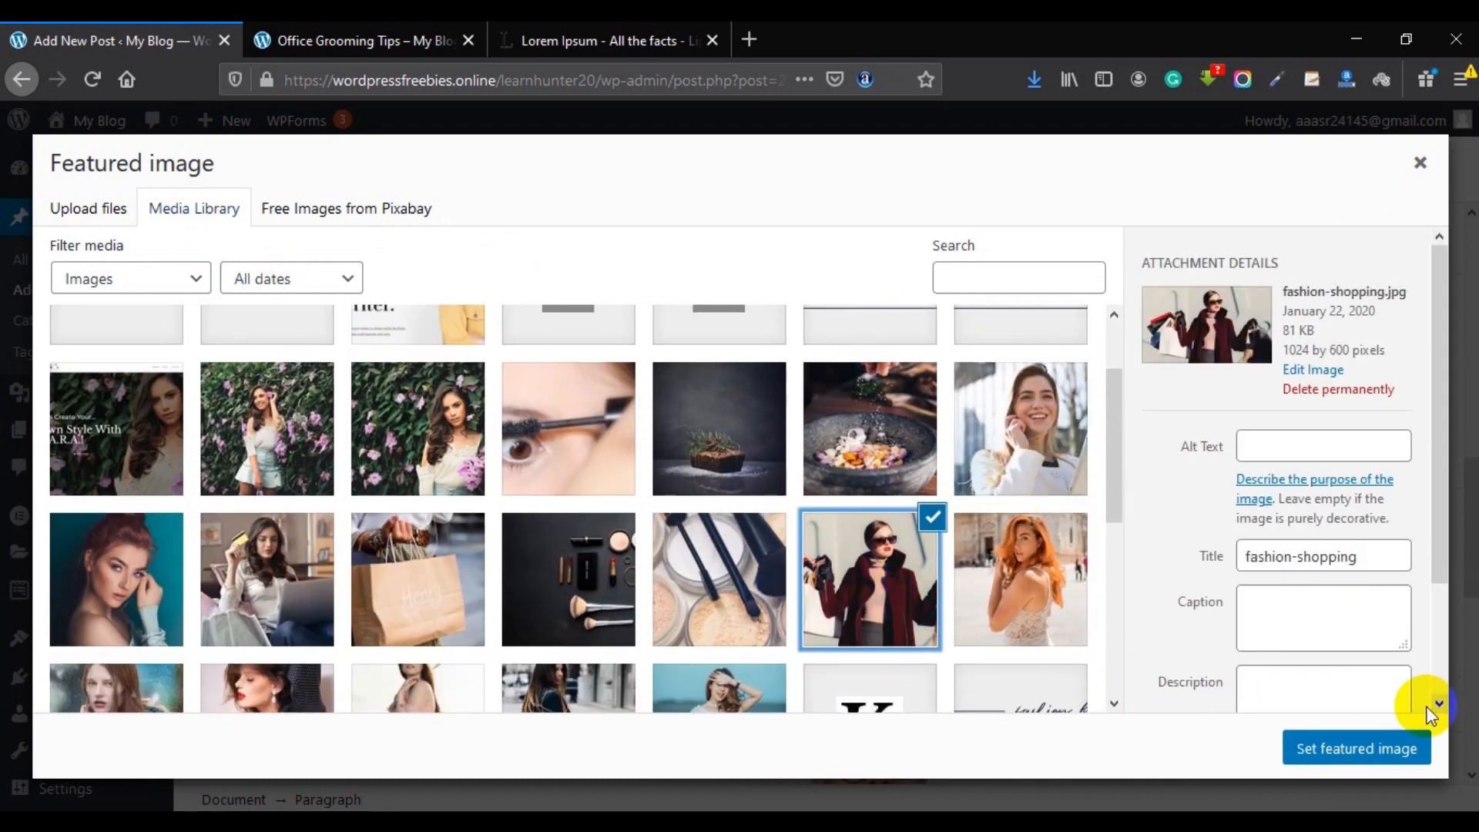
click(1310, 749)
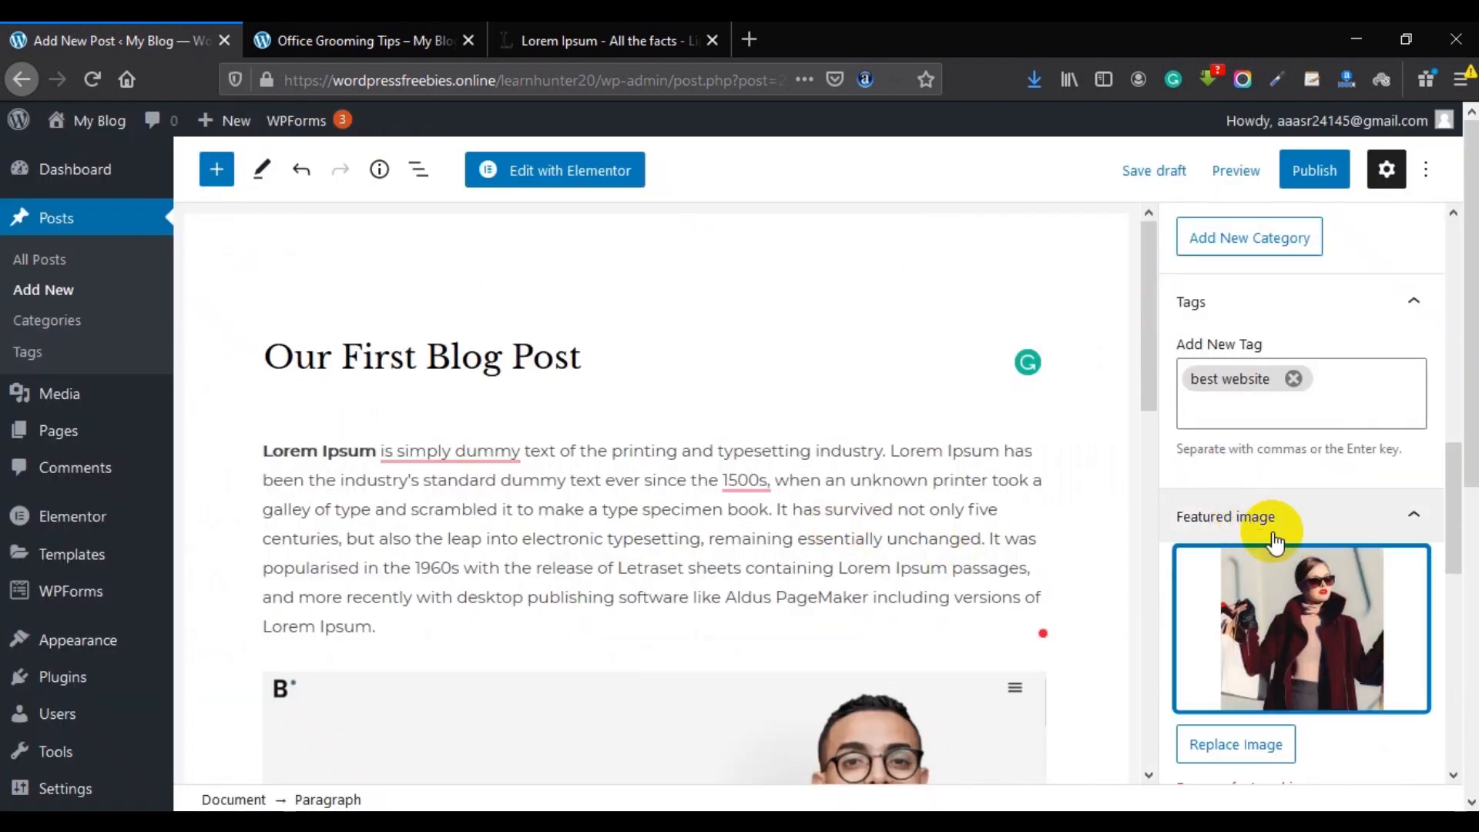
Publish Our First Blog Post through the pre-publish confirmation and bring up the View Post link options.
scroll(1310, 500, down, 3)
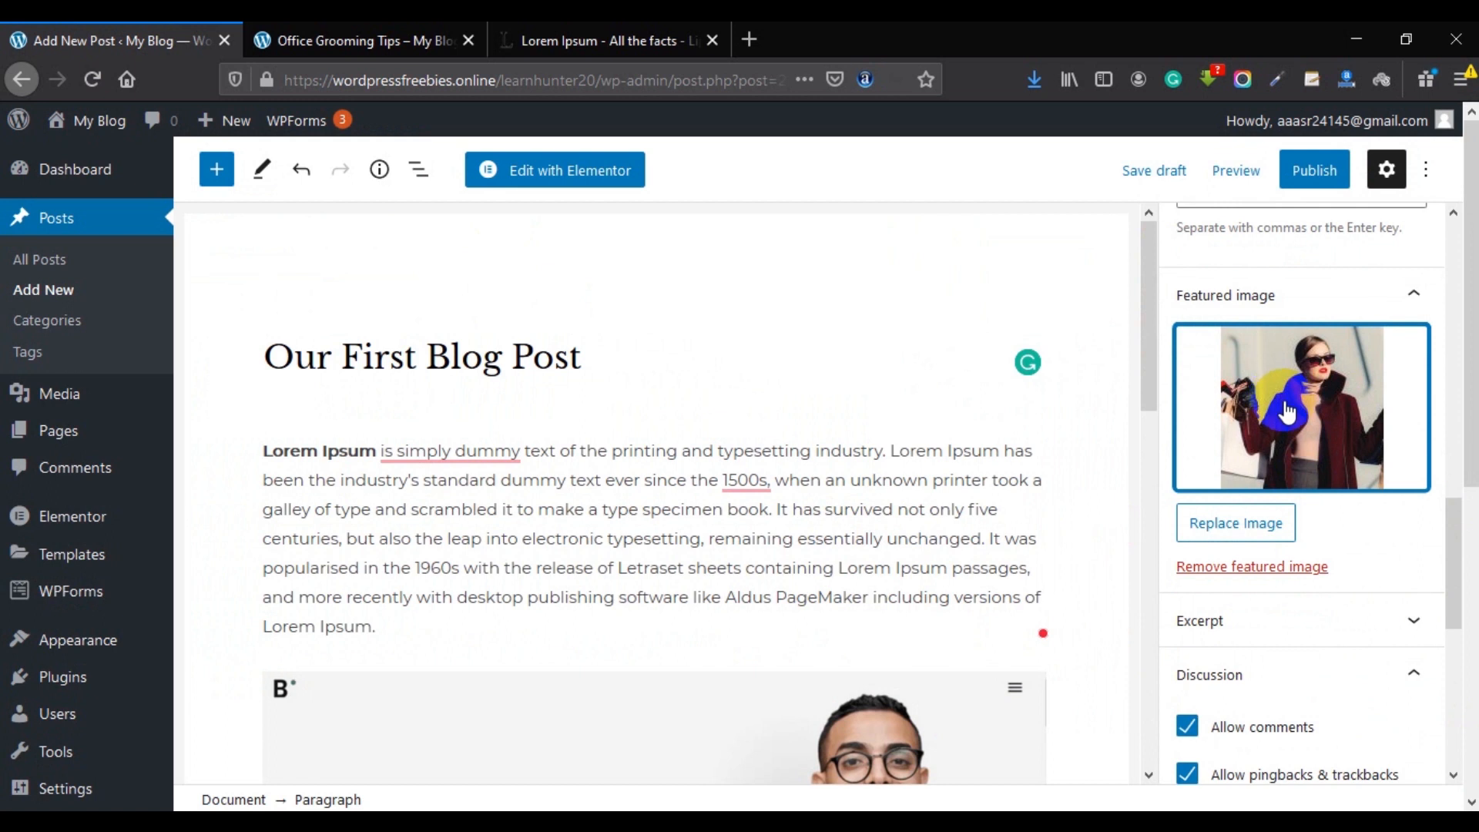
click(1314, 170)
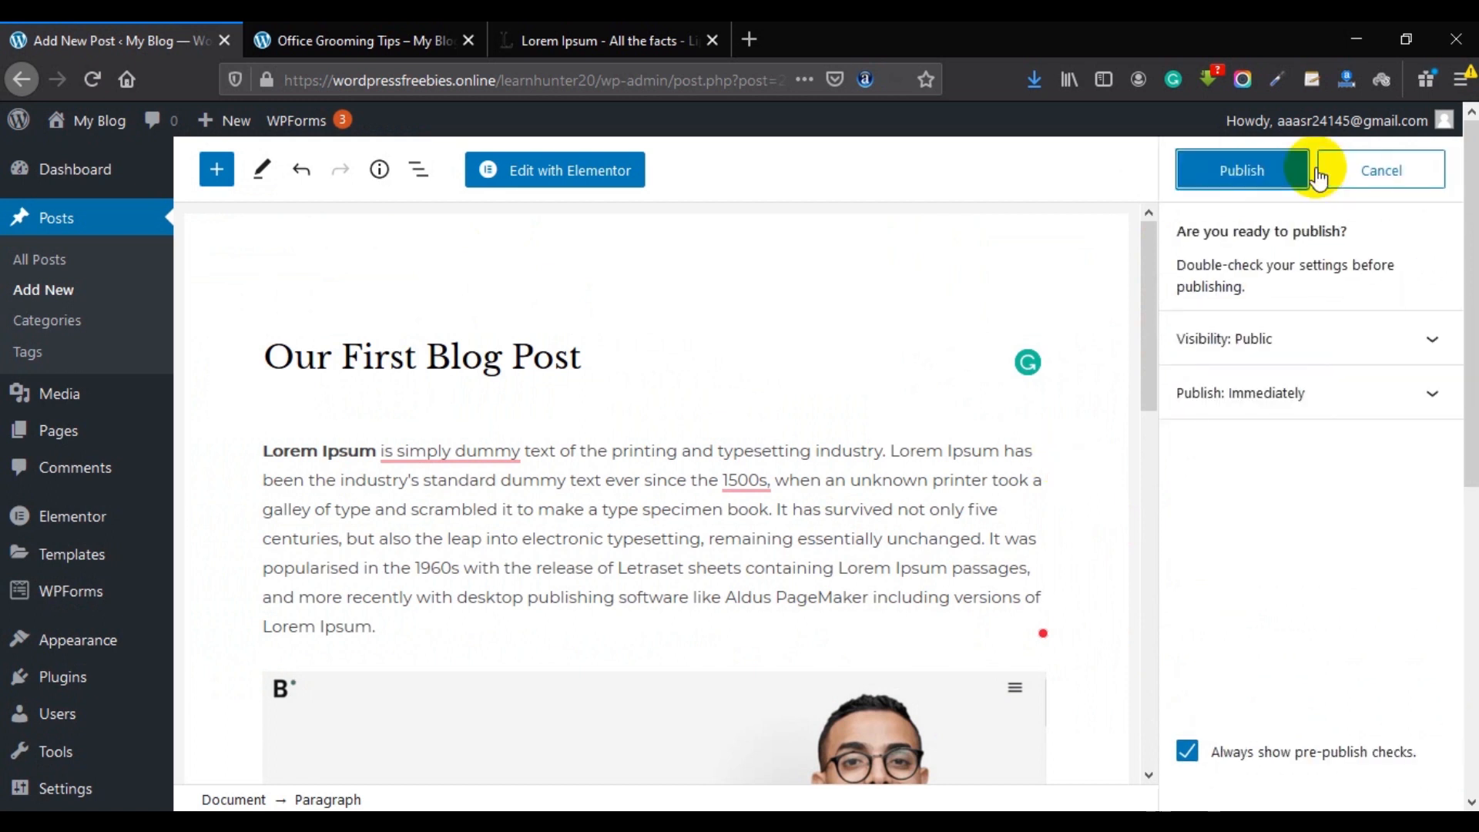
click(1266, 182)
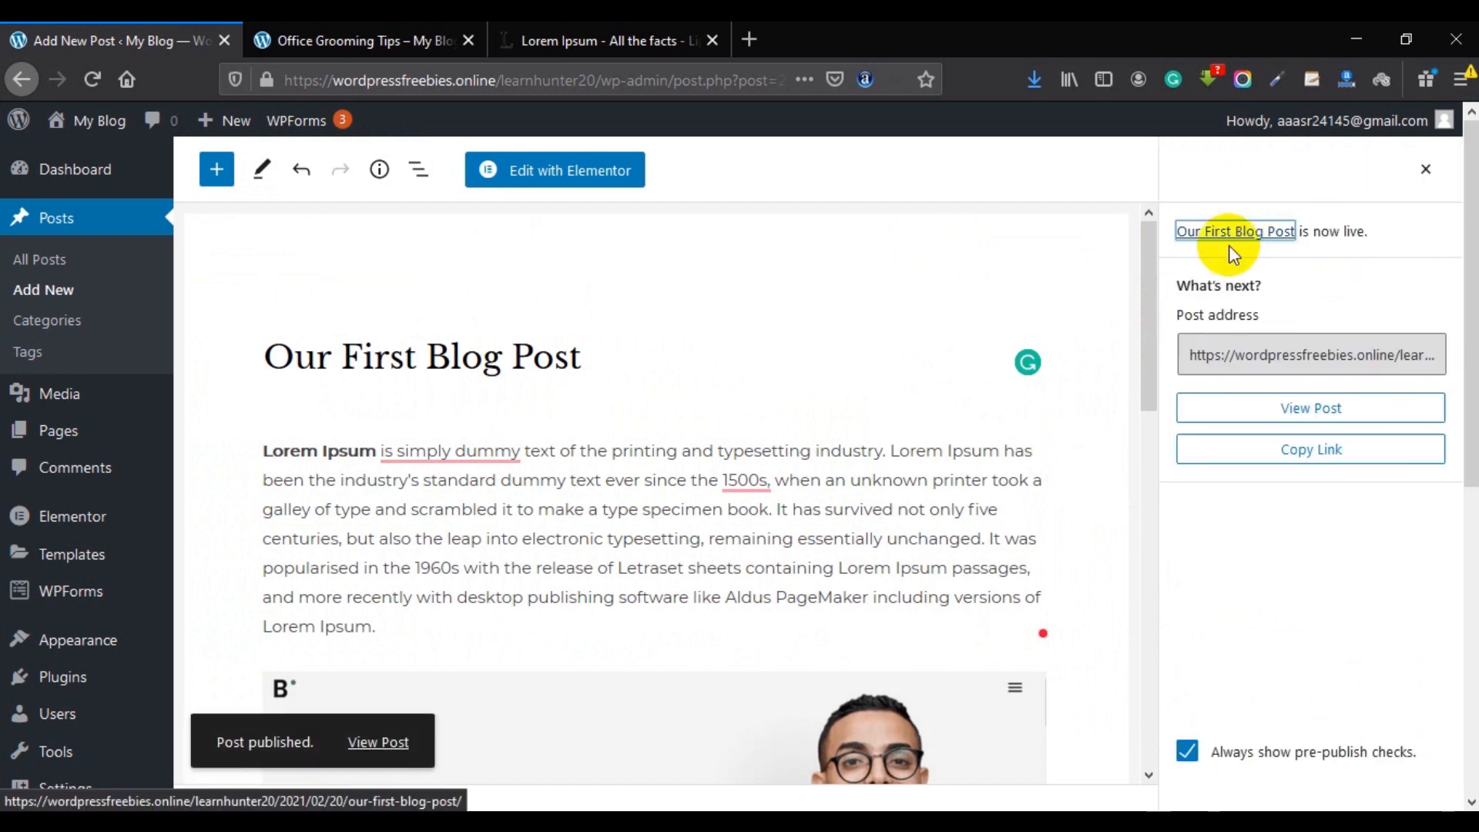
click(381, 742)
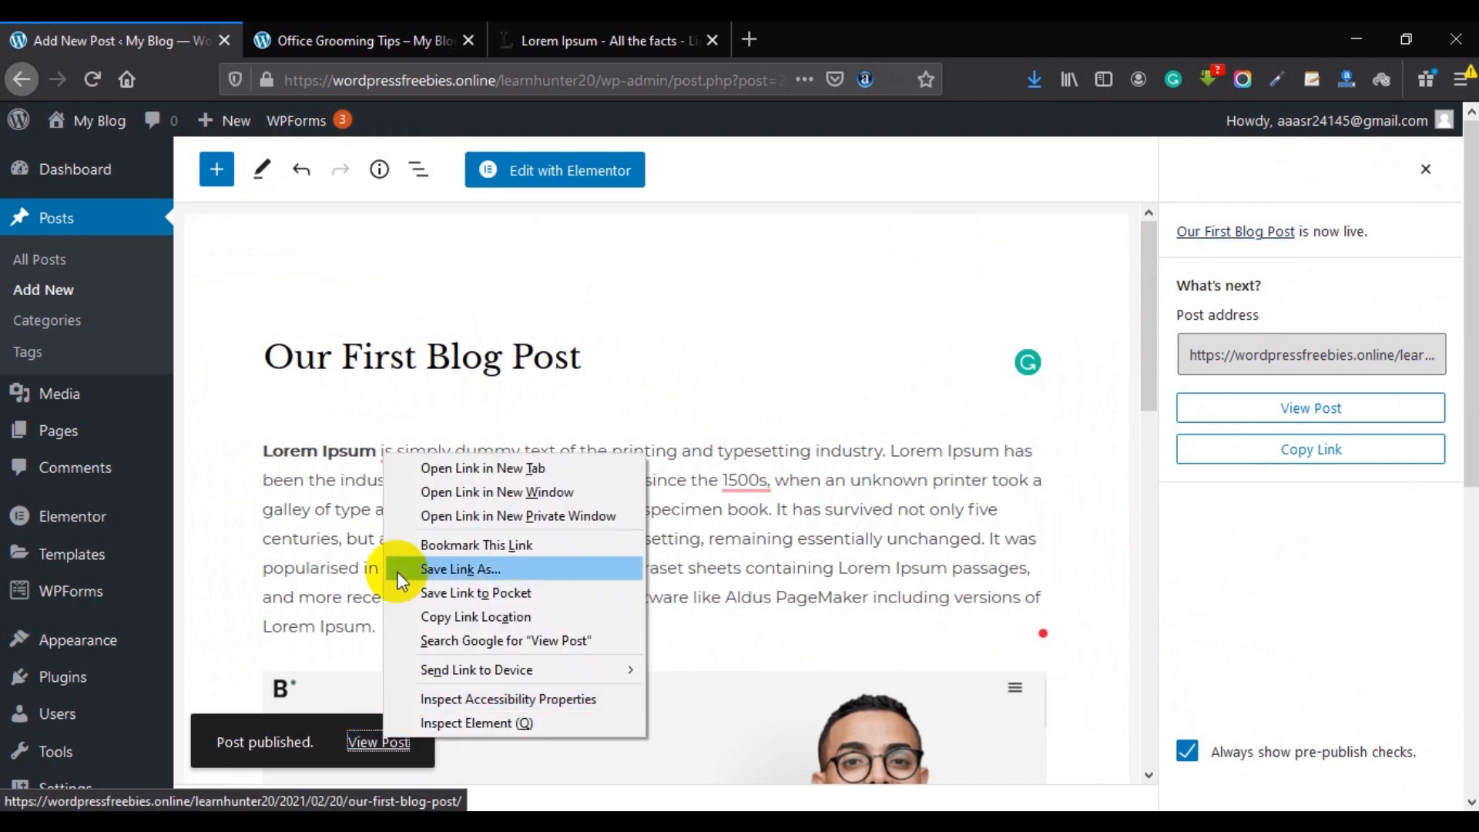
Open the published post in a new tab and look it over.
click(428, 467)
click(359, 32)
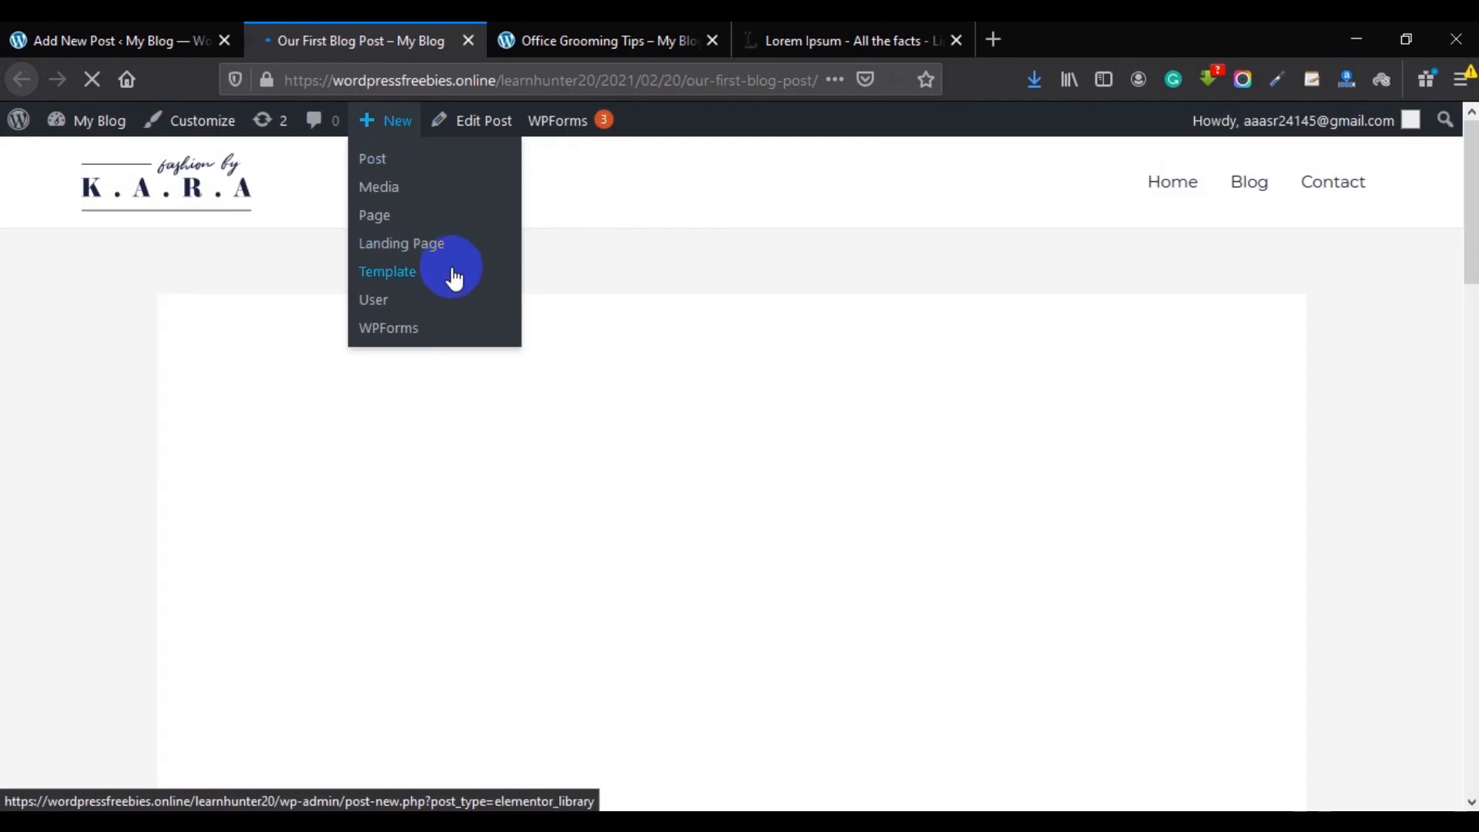
scroll(894, 408, down, 15)
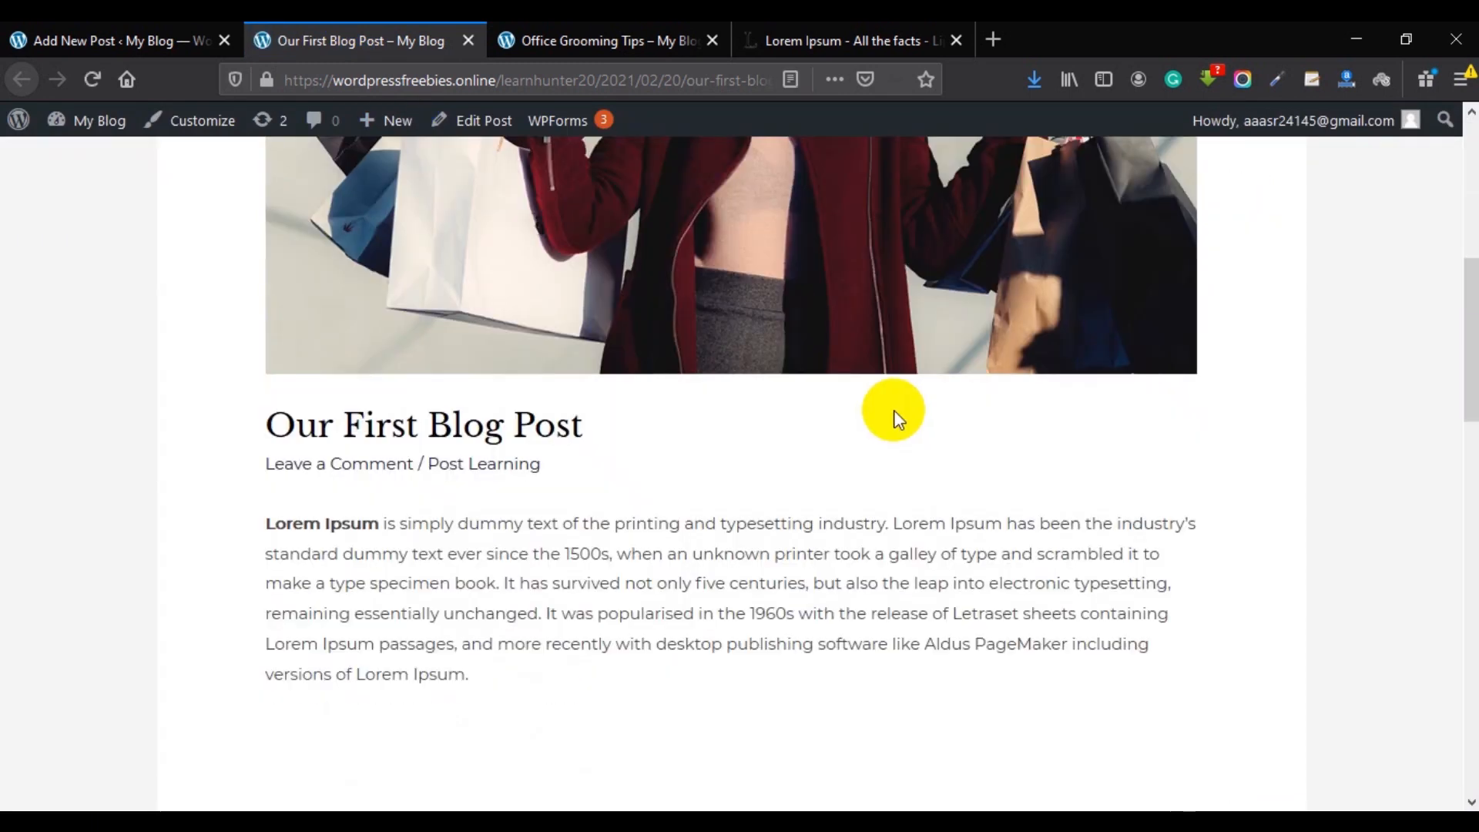
scroll(776, 386, up, 16)
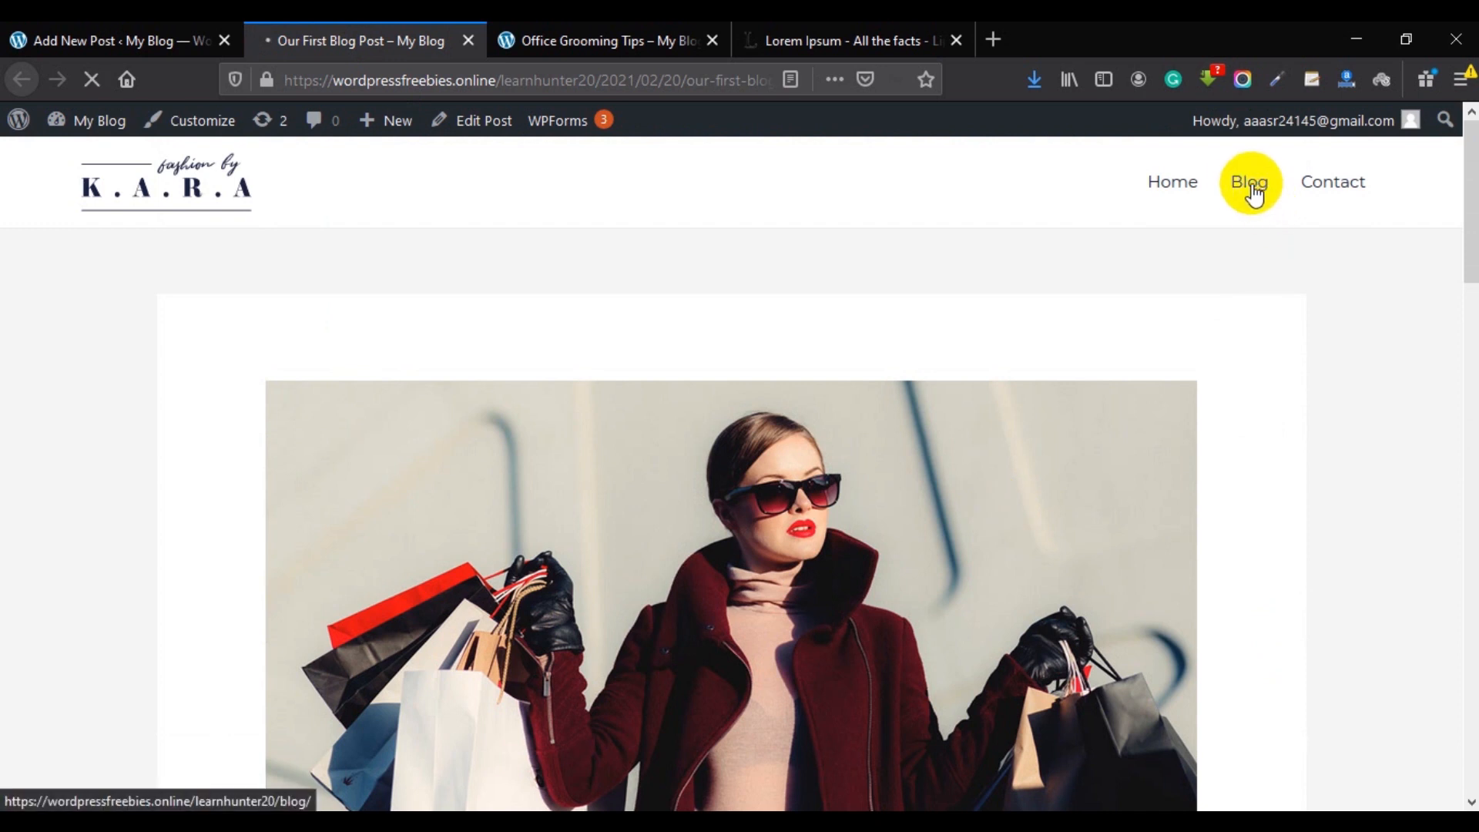
Browse the Blog listing page, which shows Our First Blog Post first.
click(1251, 185)
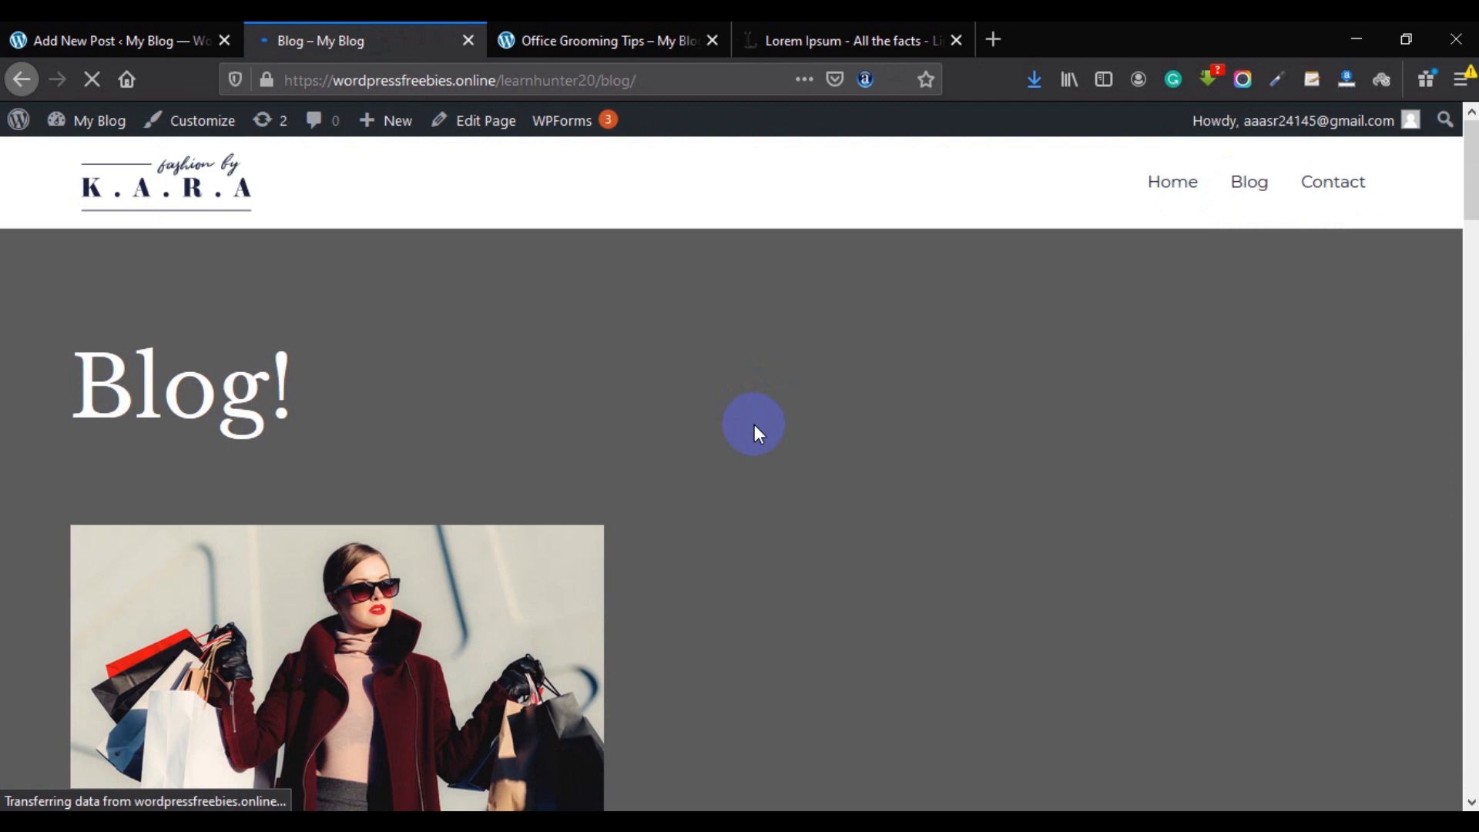
scroll(755, 423, down, 5)
scroll(368, 368, down, 6)
scroll(554, 401, up, 6)
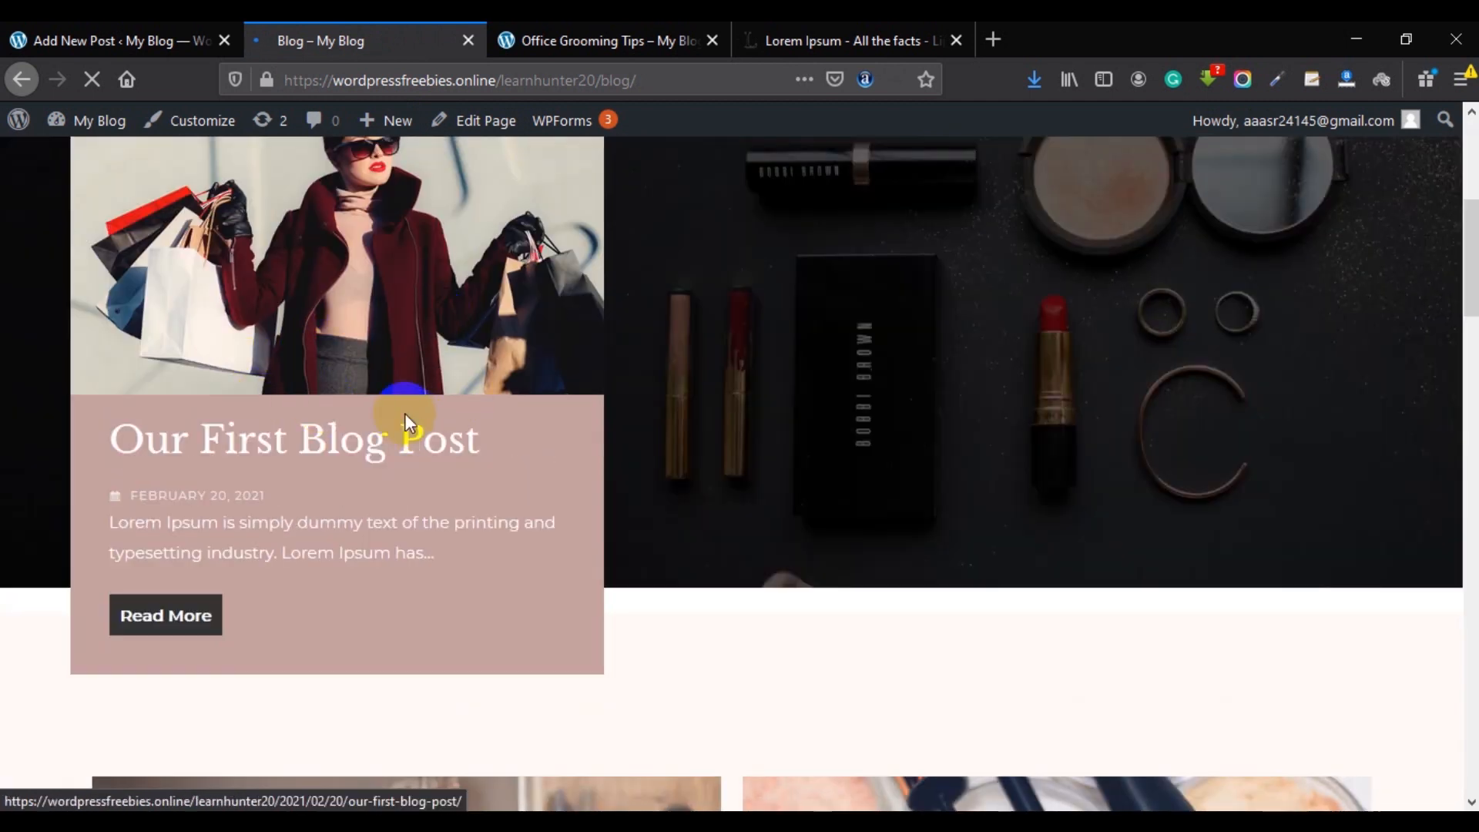
scroll(382, 389, up, 3)
scroll(446, 449, down, 3)
scroll(398, 440, up, 2)
scroll(400, 447, up, 3)
View the home page with the K.A.R.A hero, then return to the post editor tab.
click(1202, 173)
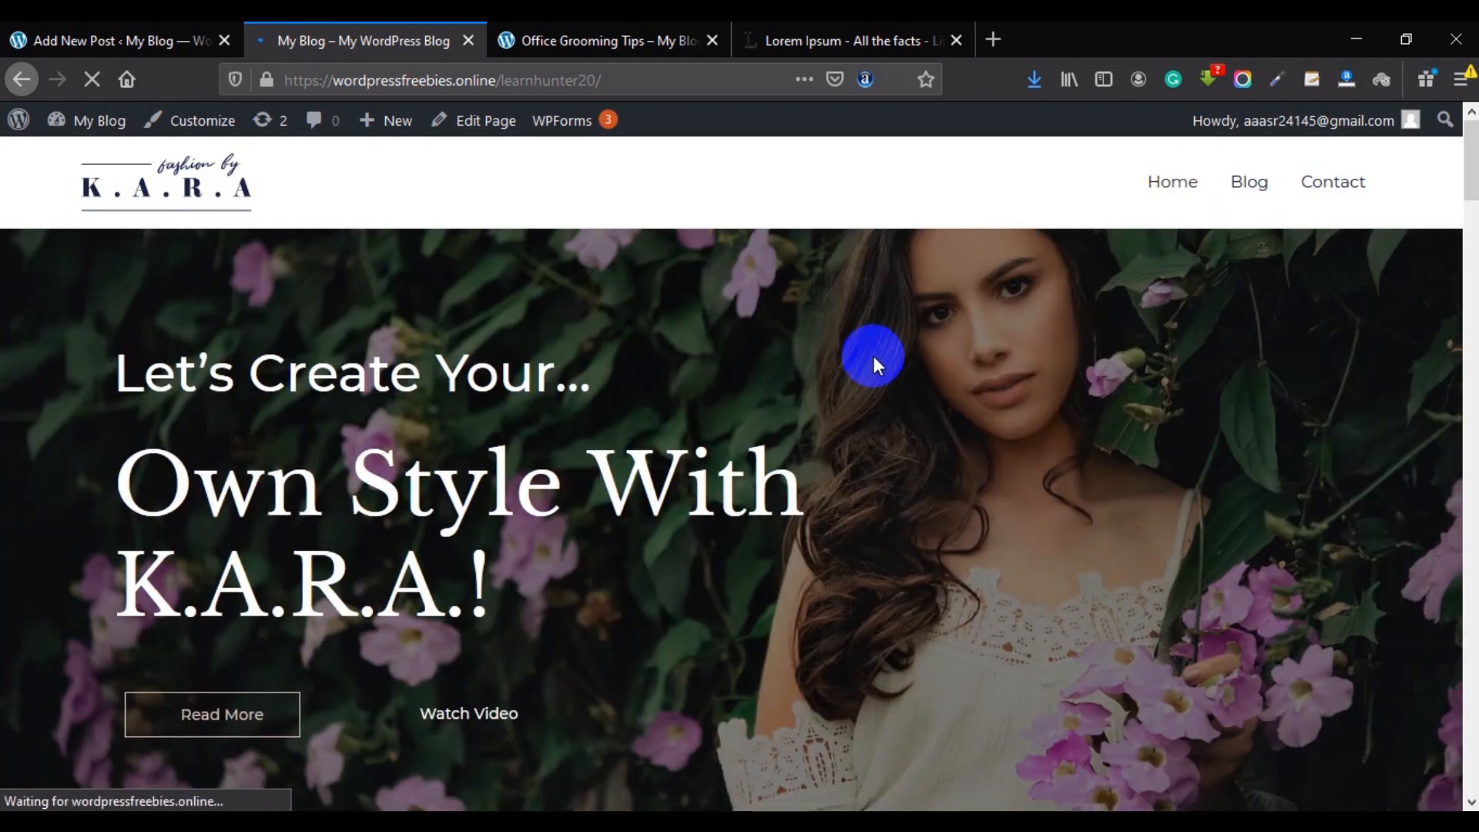
scroll(772, 374, down, 3)
scroll(772, 374, up, 3)
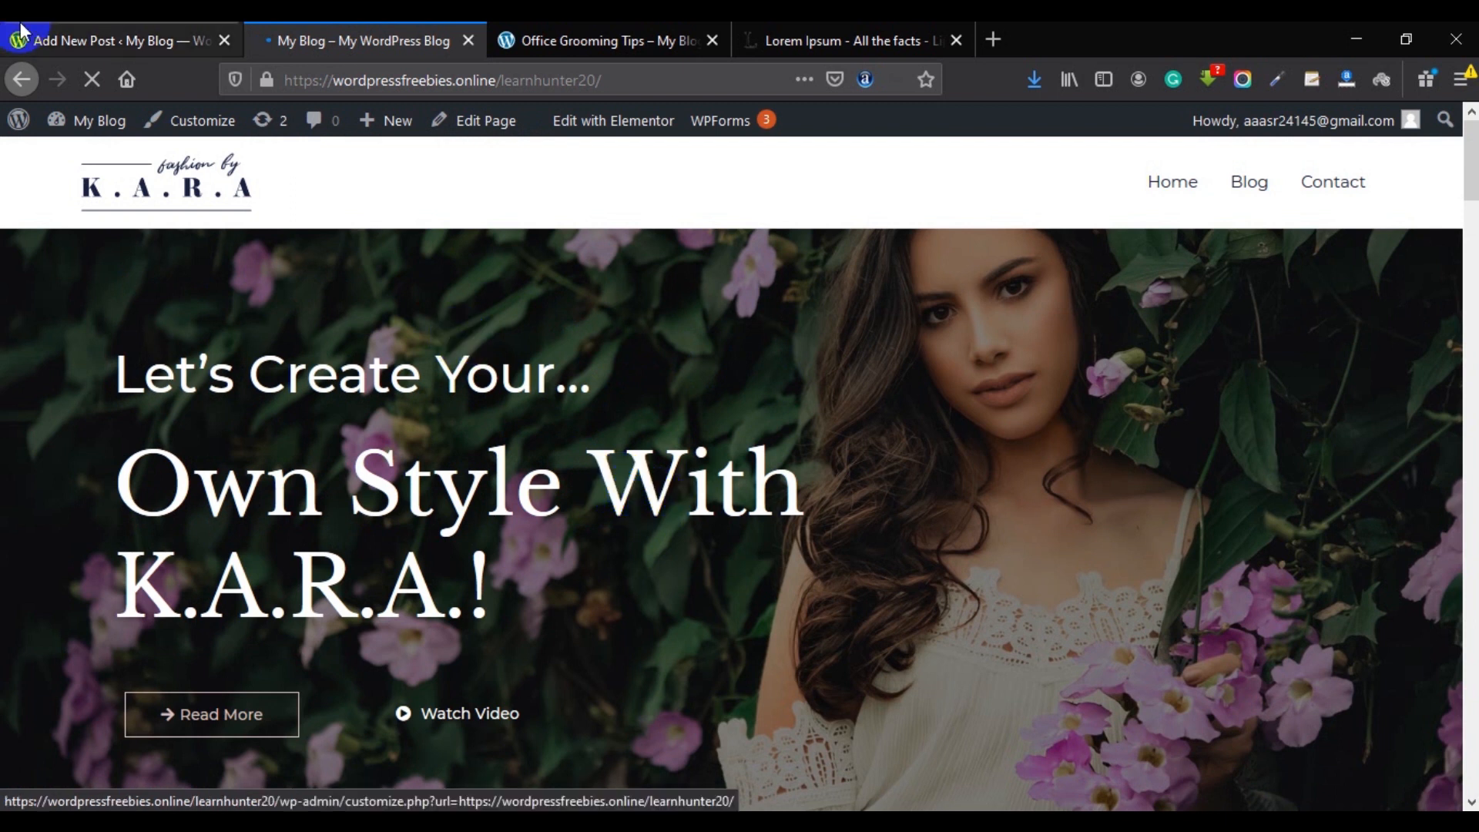
click(116, 40)
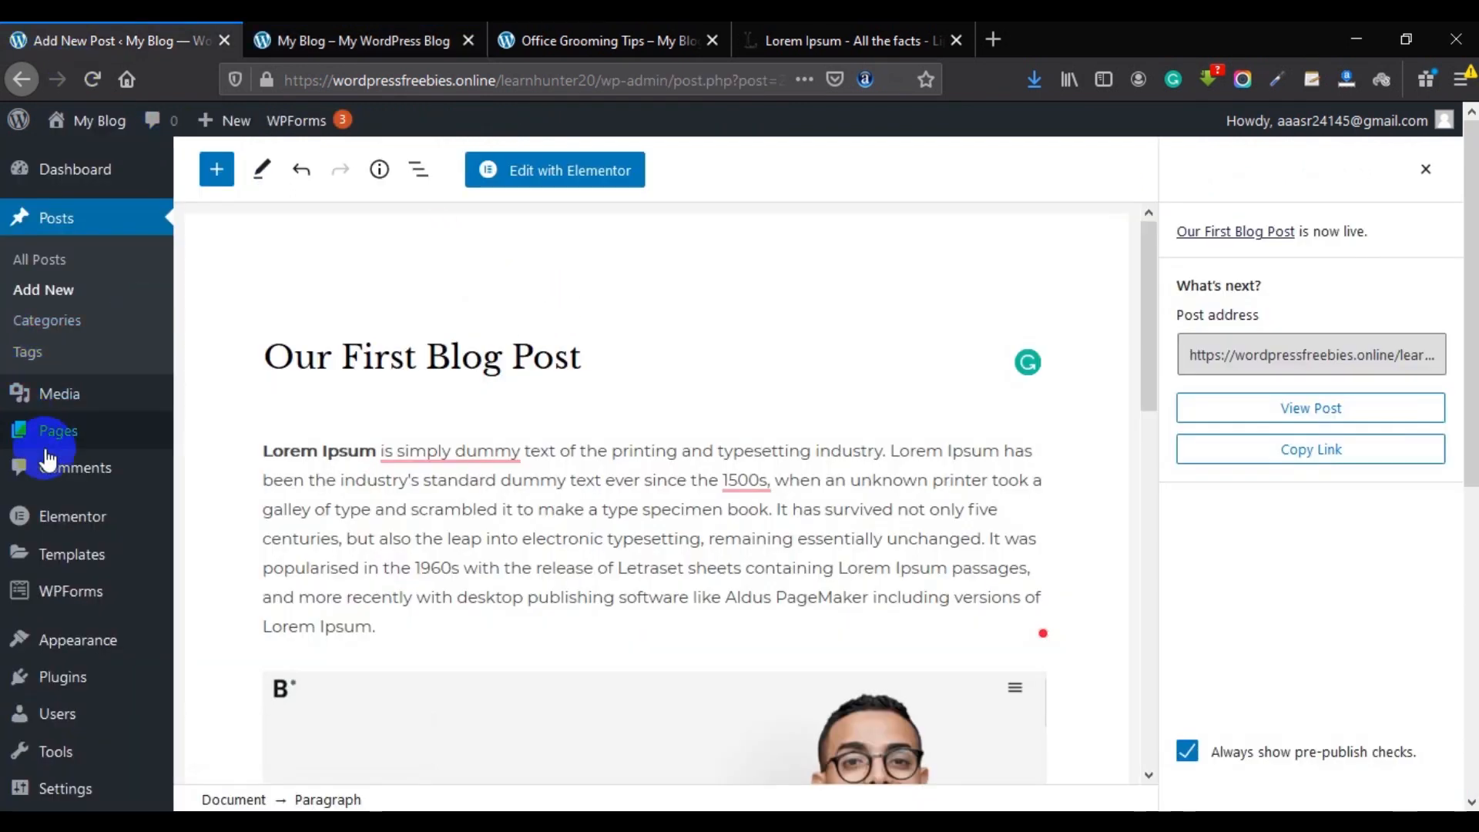
Open Pages > All Pages and review the five pages: Blog, Contact, Home, Privacy Policy, Sample Page.
scroll(63, 427, down, 2)
mouse_move(55, 331)
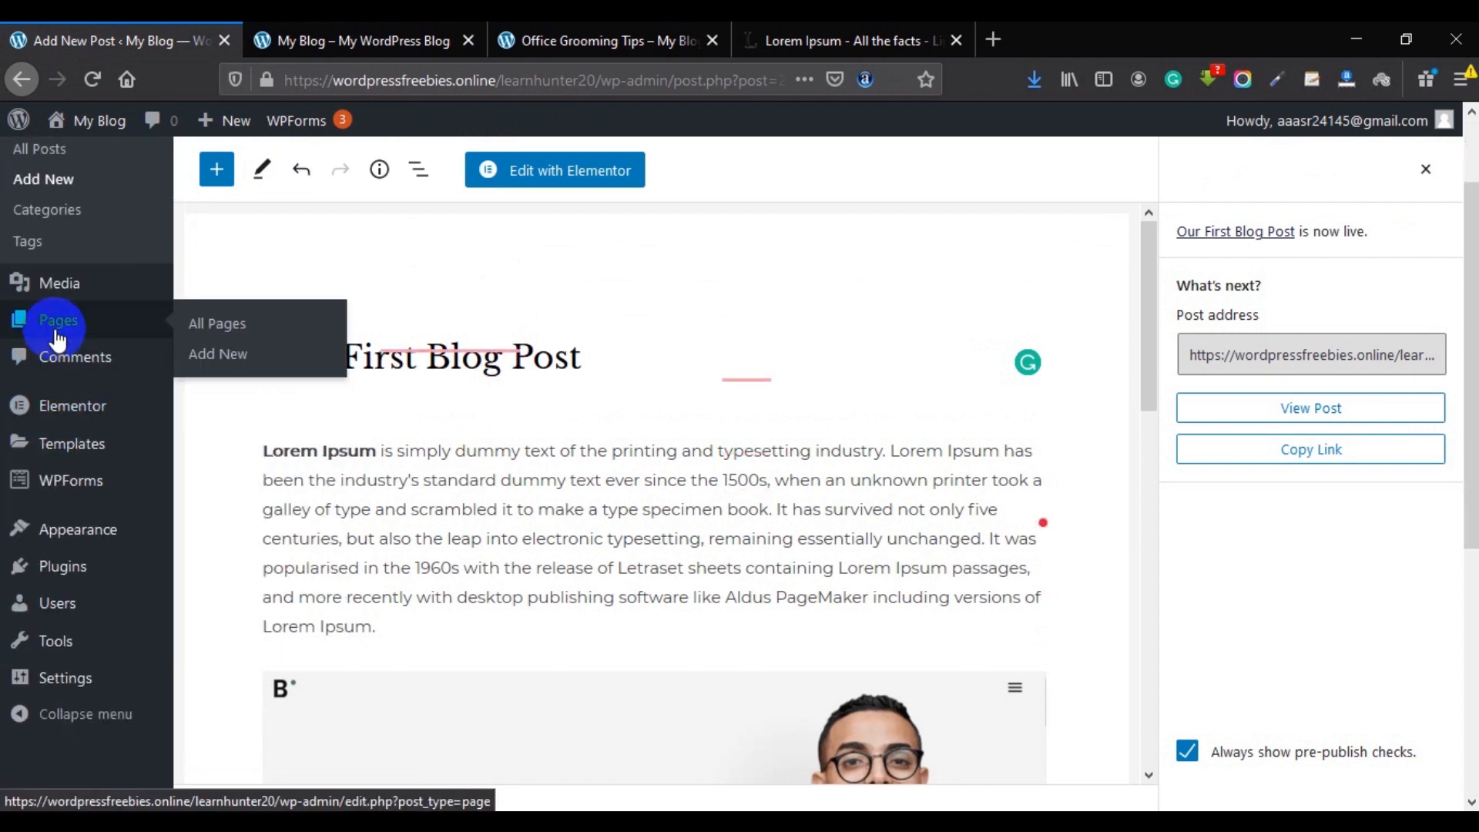
click(57, 334)
scroll(59, 330, up, 1)
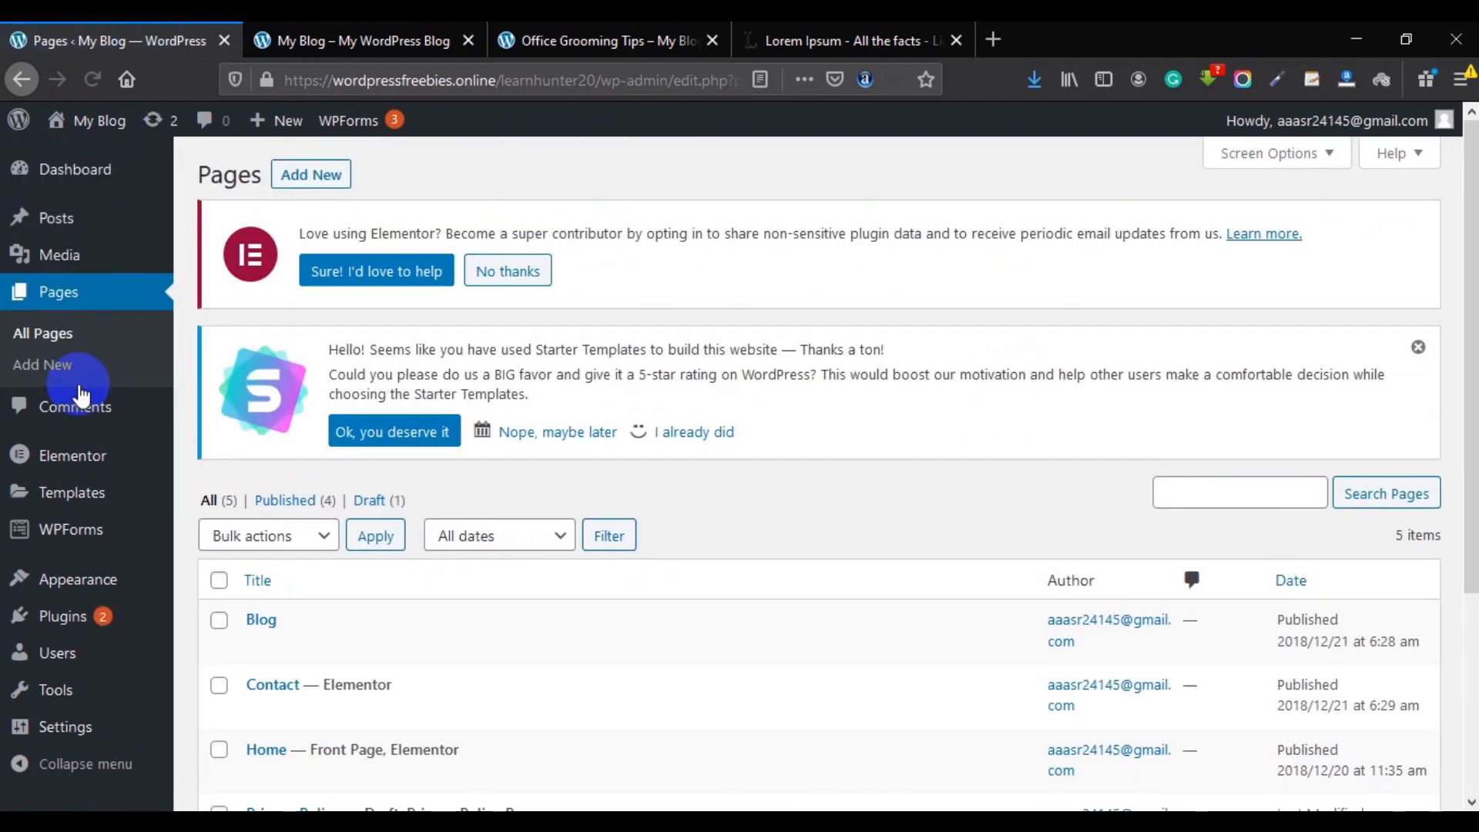
scroll(686, 458, down, 3)
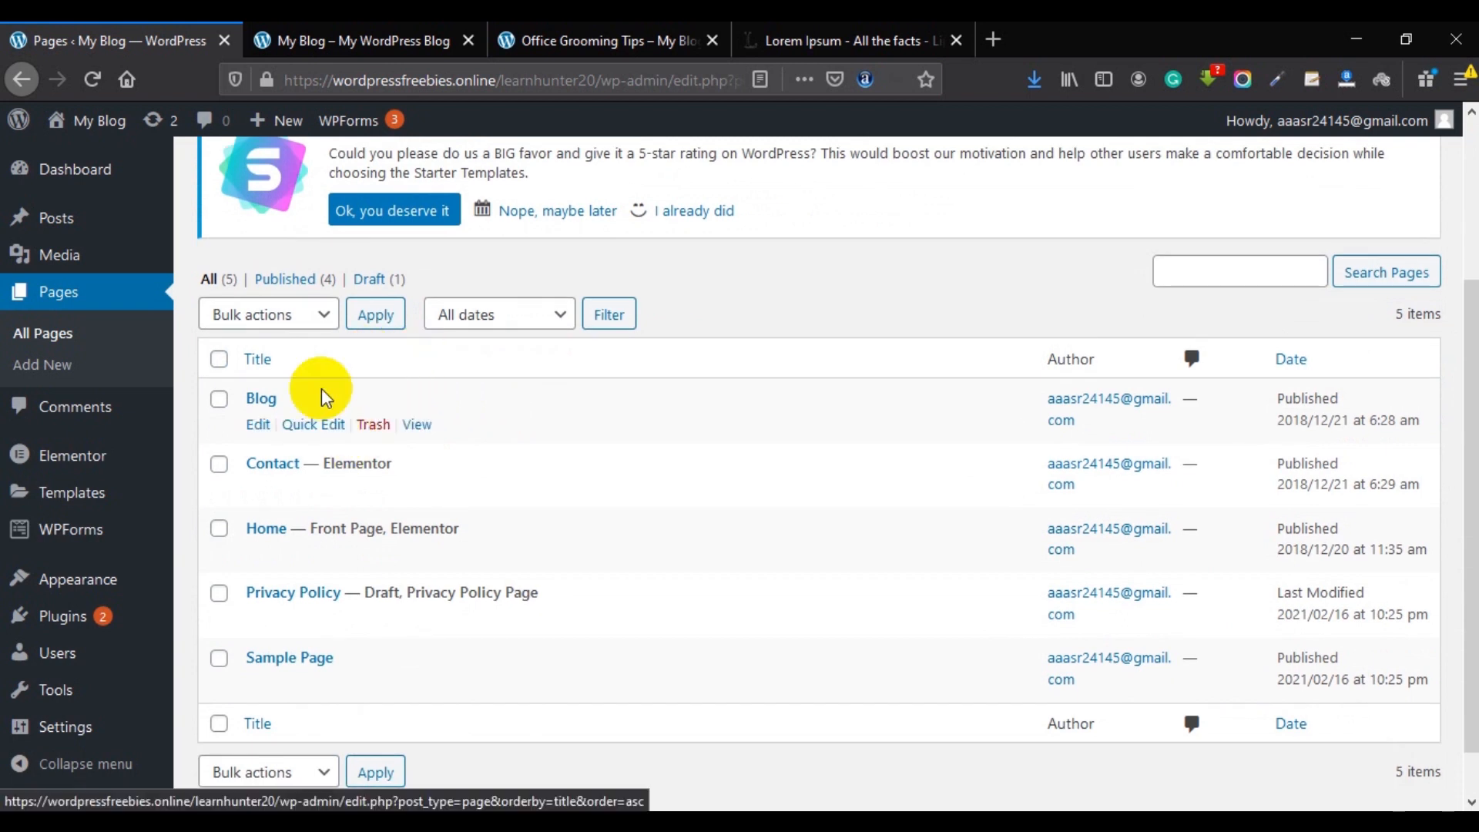
mouse_move(303, 404)
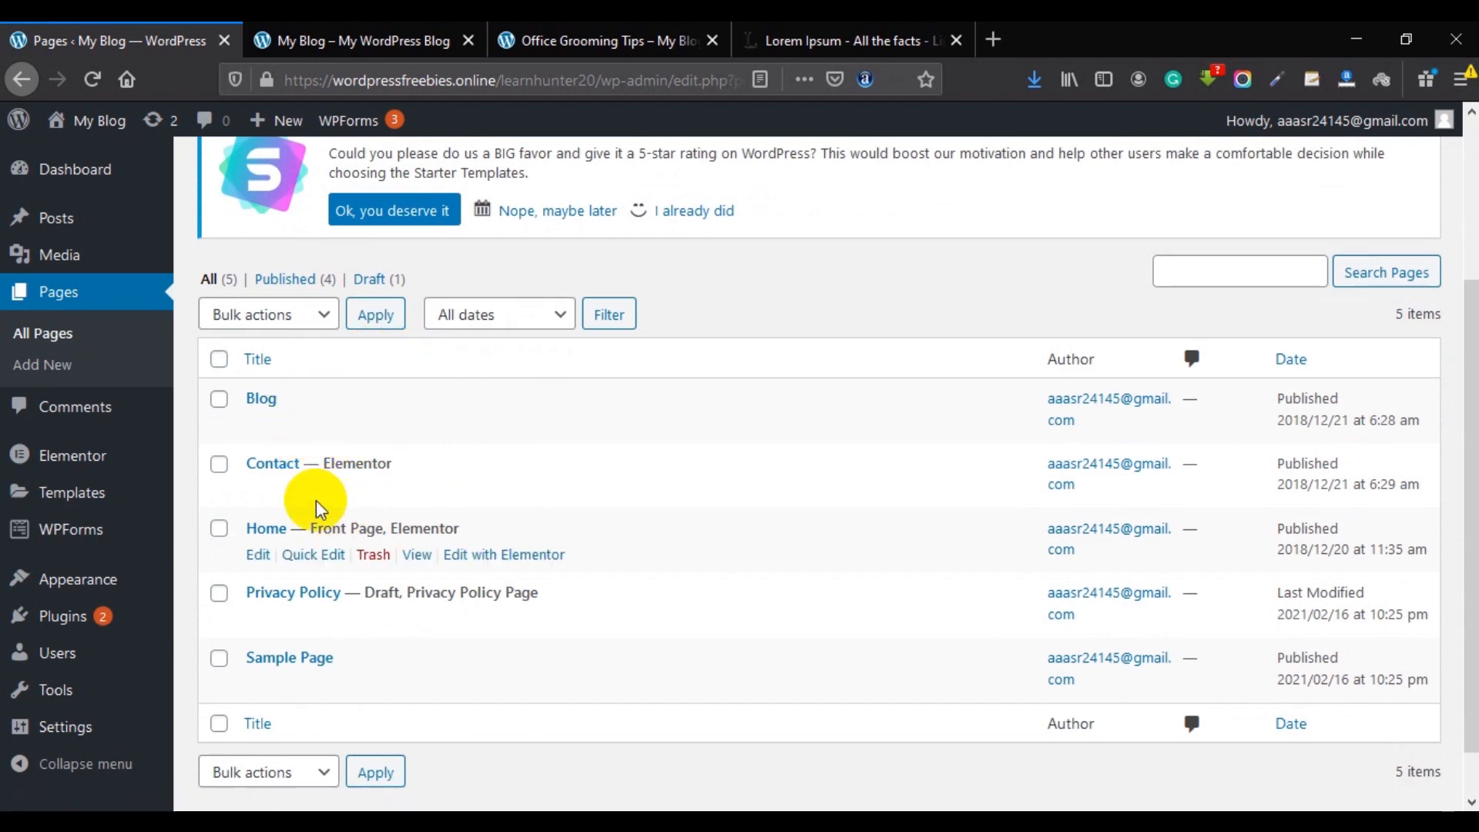
scroll(311, 422, up, 3)
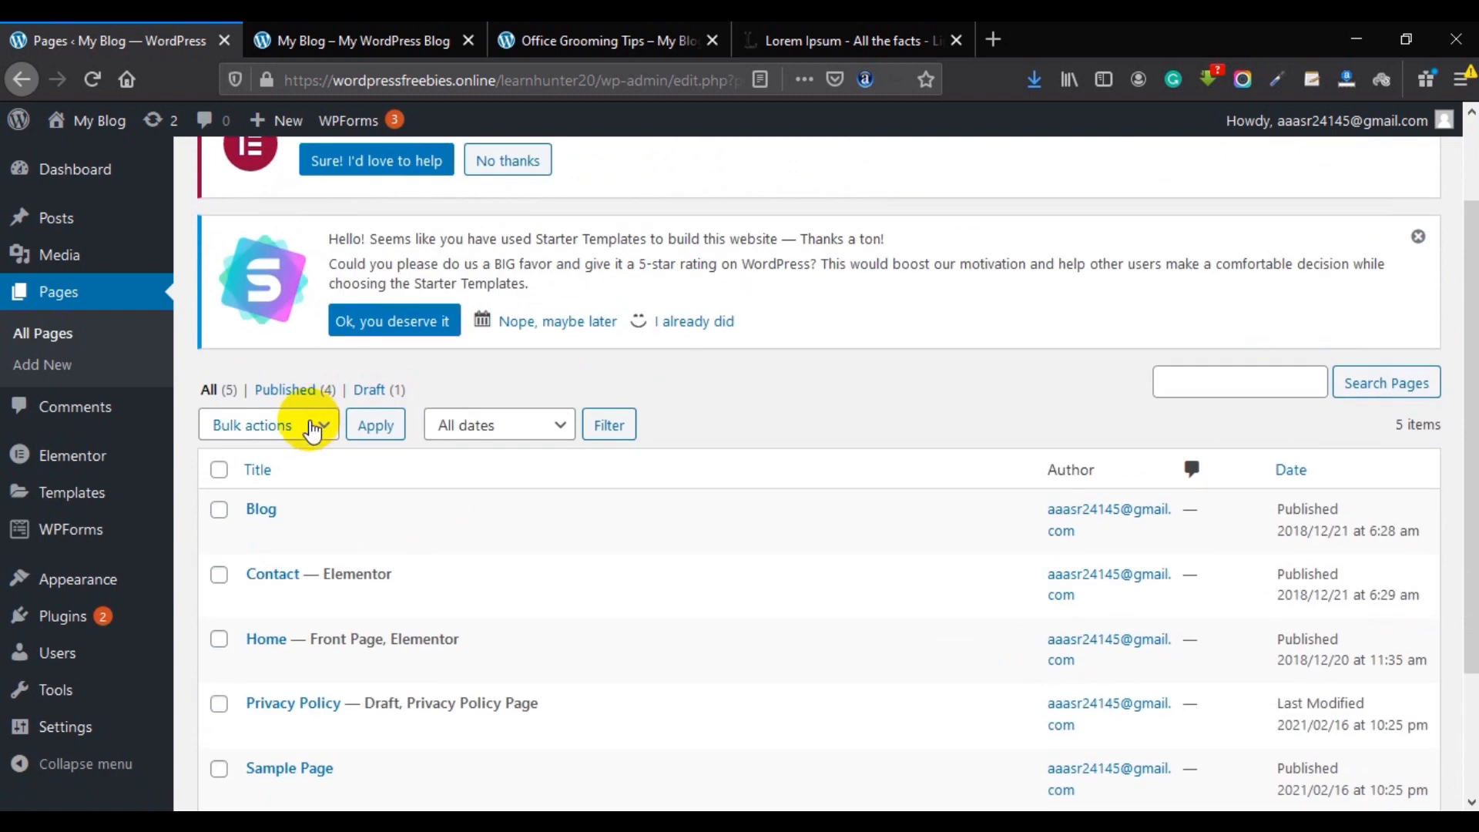
Add a new page titled 'New Page' and publish it.
click(308, 181)
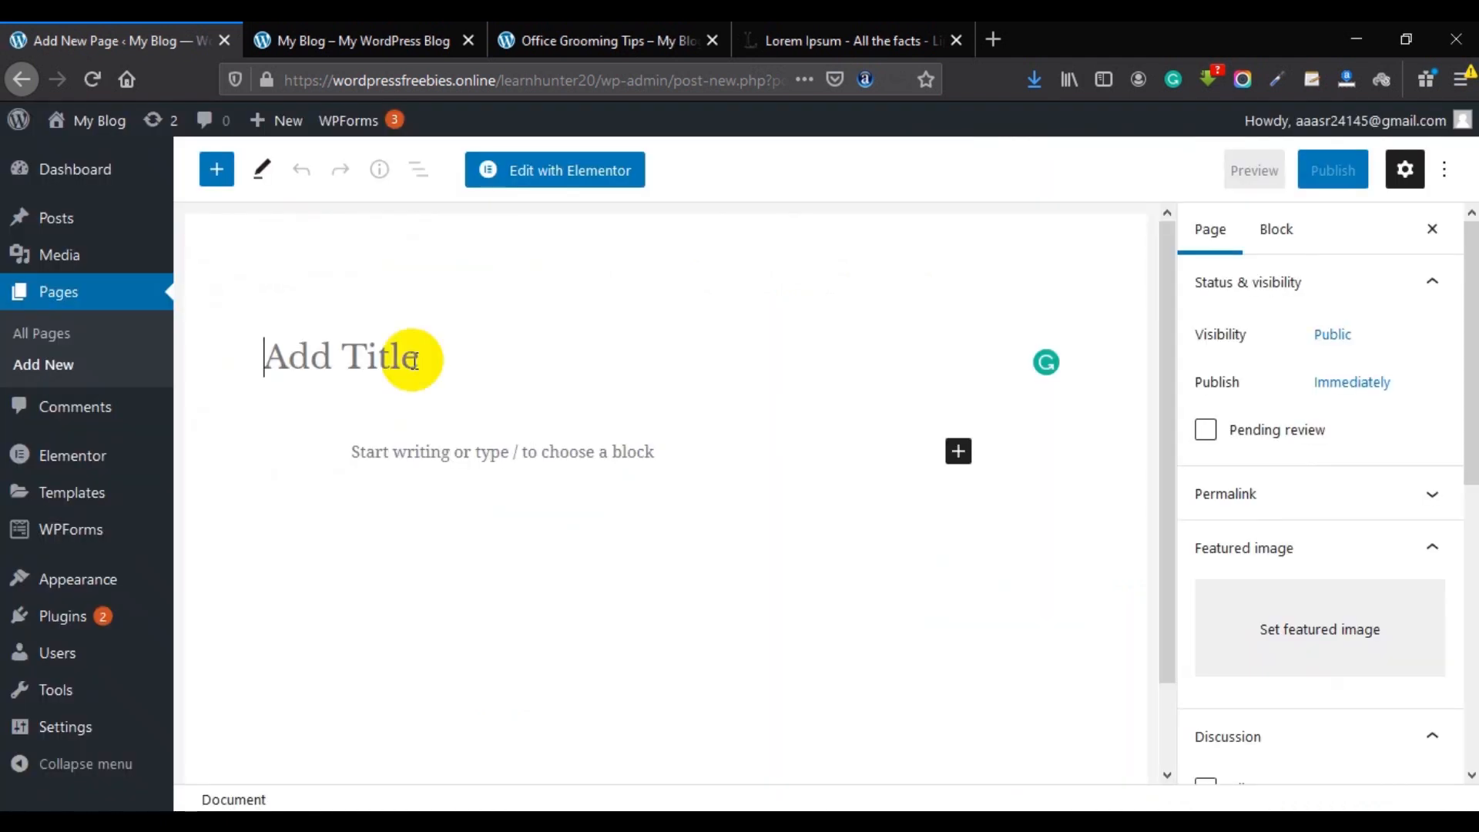
click(406, 355)
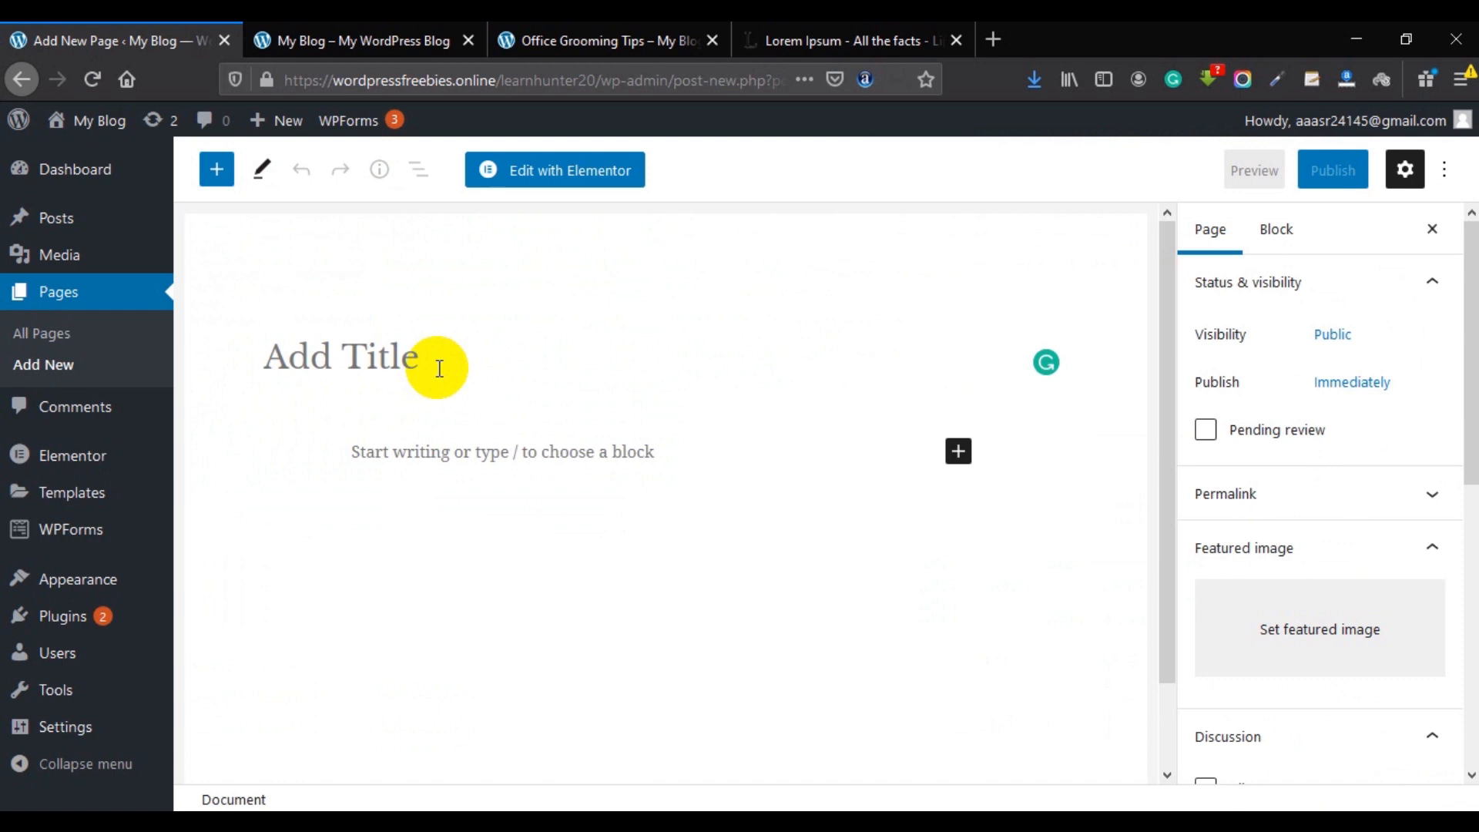
text(New Page)
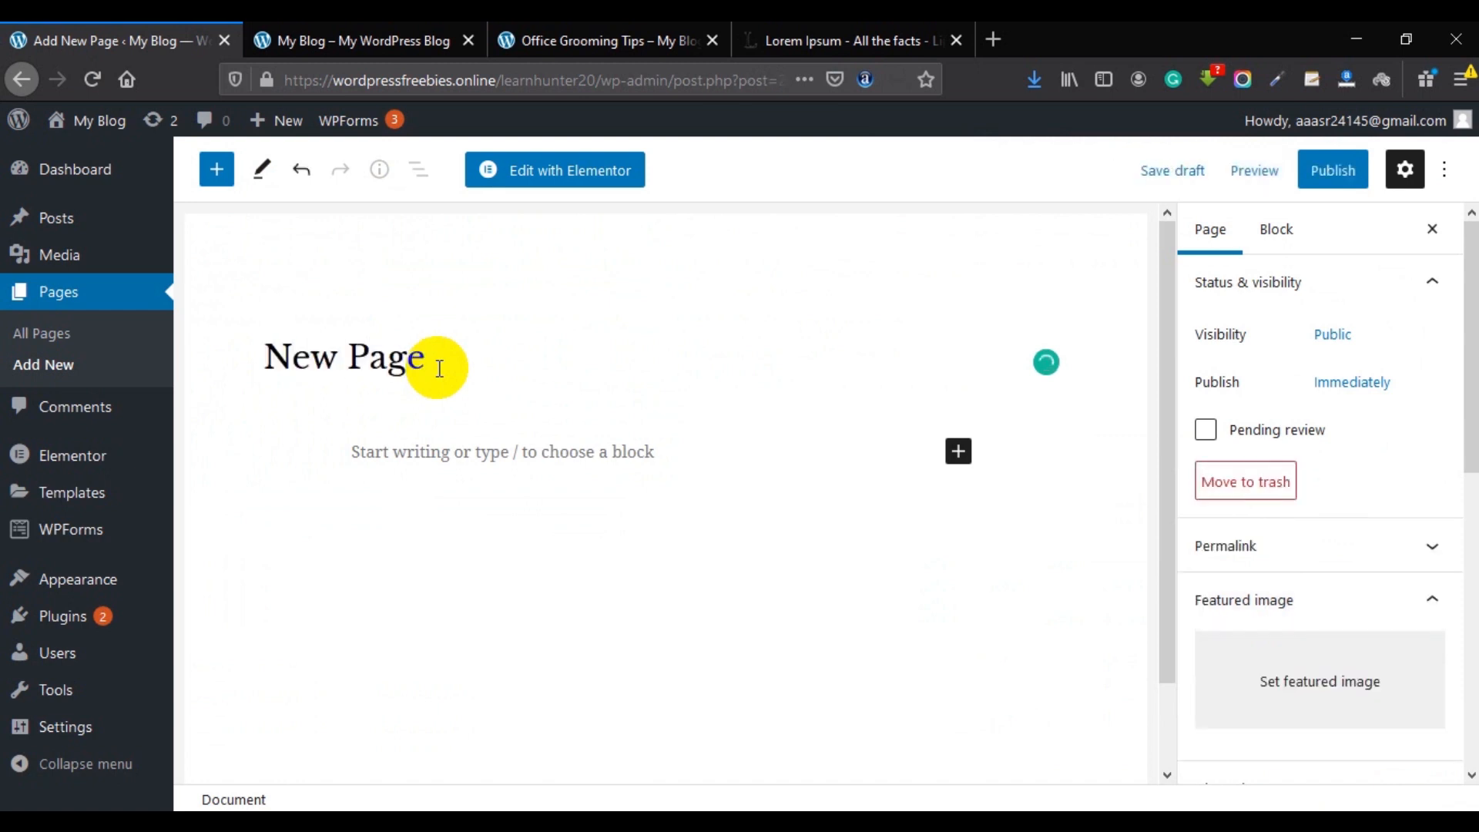
click(1334, 181)
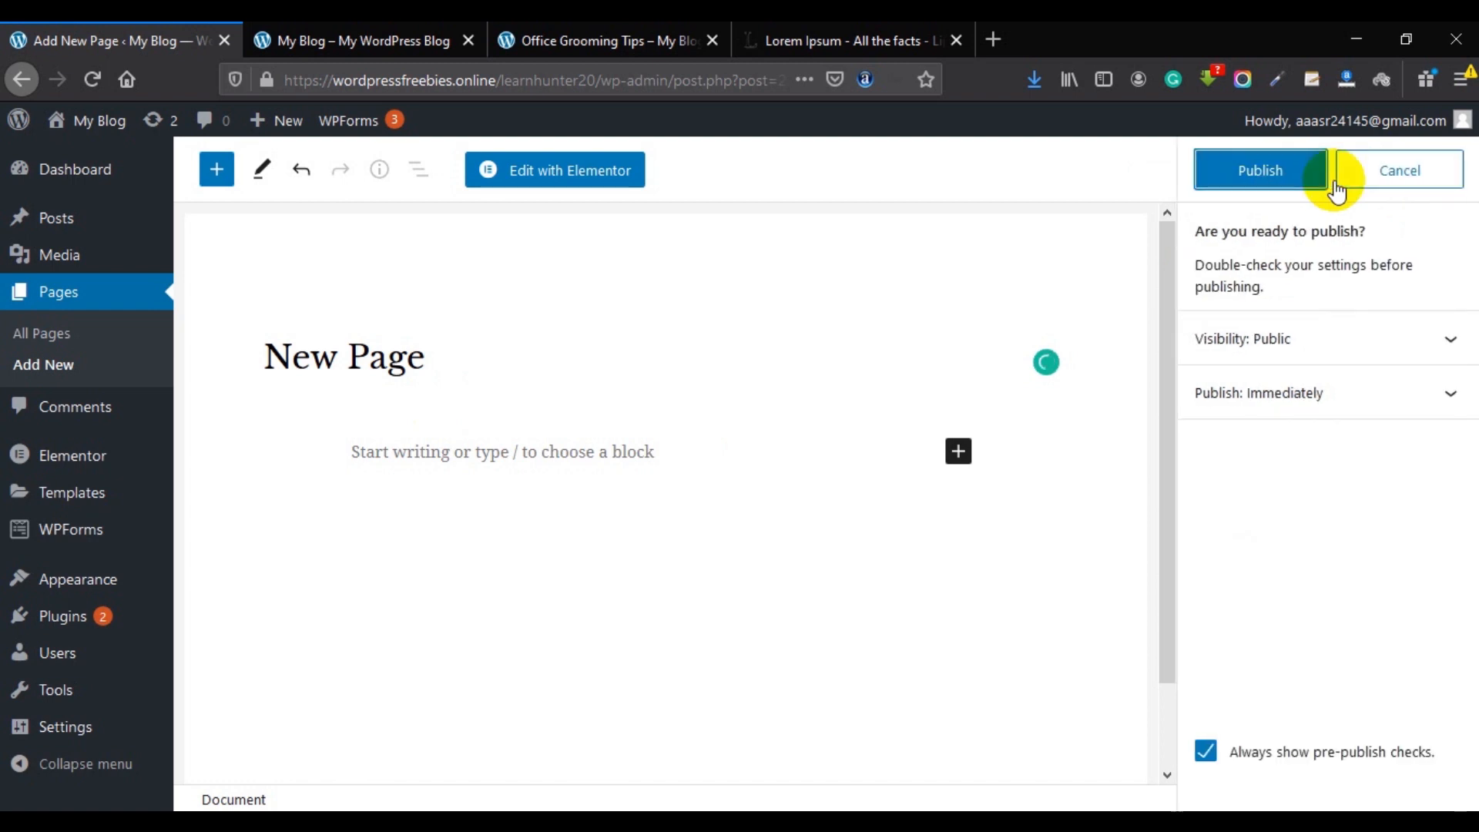
click(1255, 165)
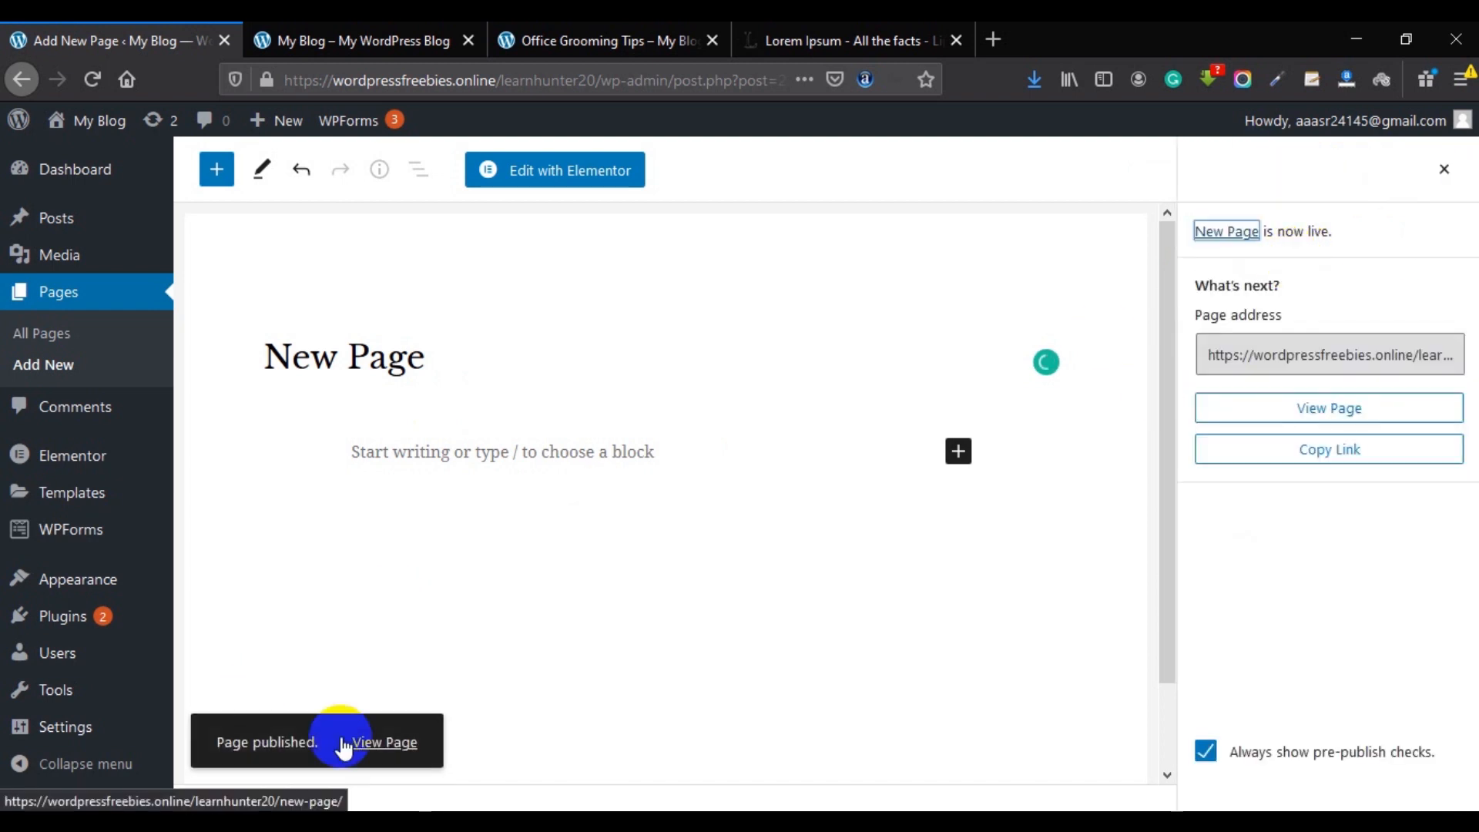
Open the live New Page in a new tab, view it, then return to the admin.
right_click(390, 742)
click(471, 463)
click(396, 34)
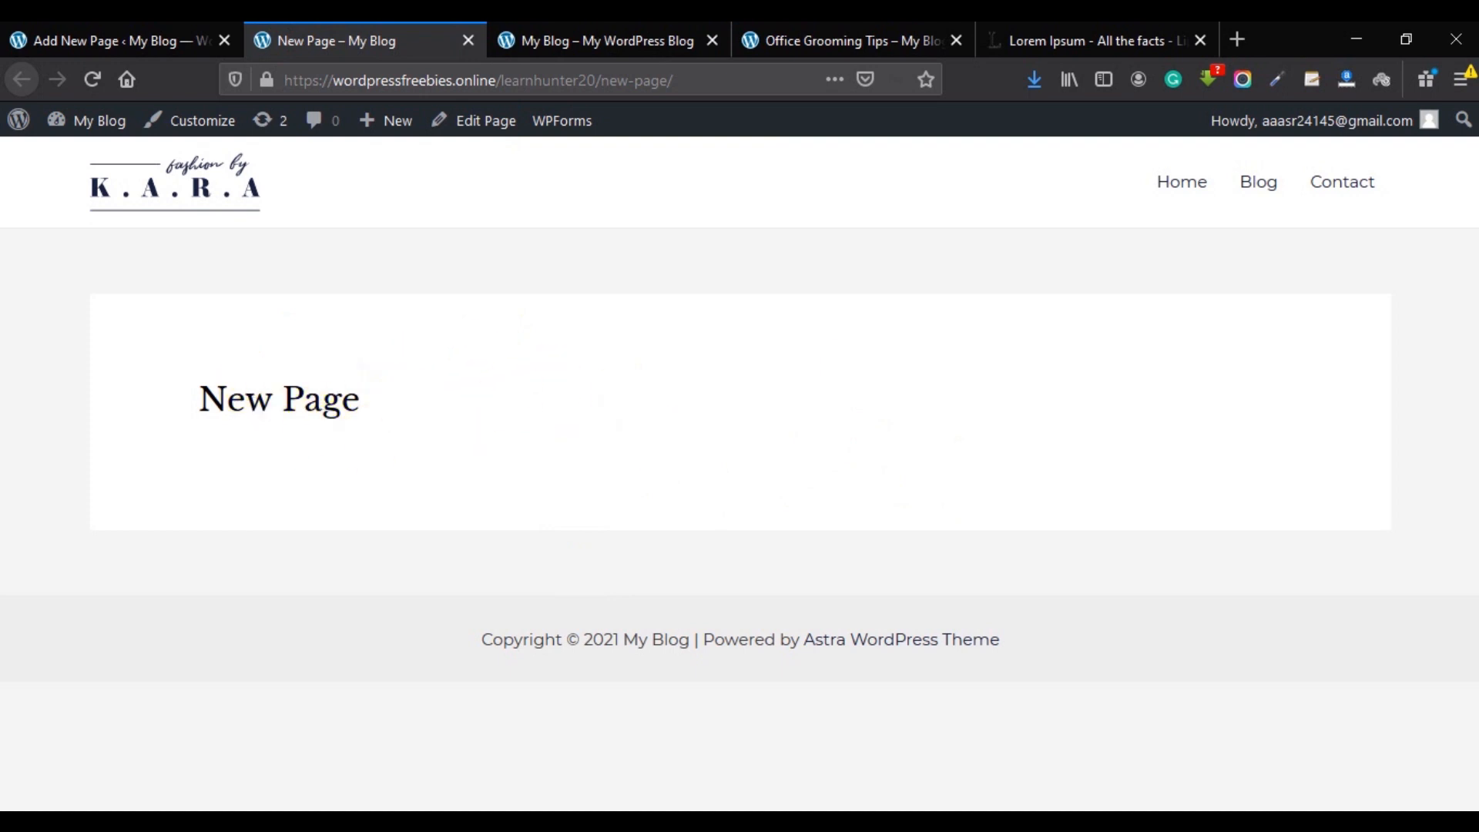
click(12, 34)
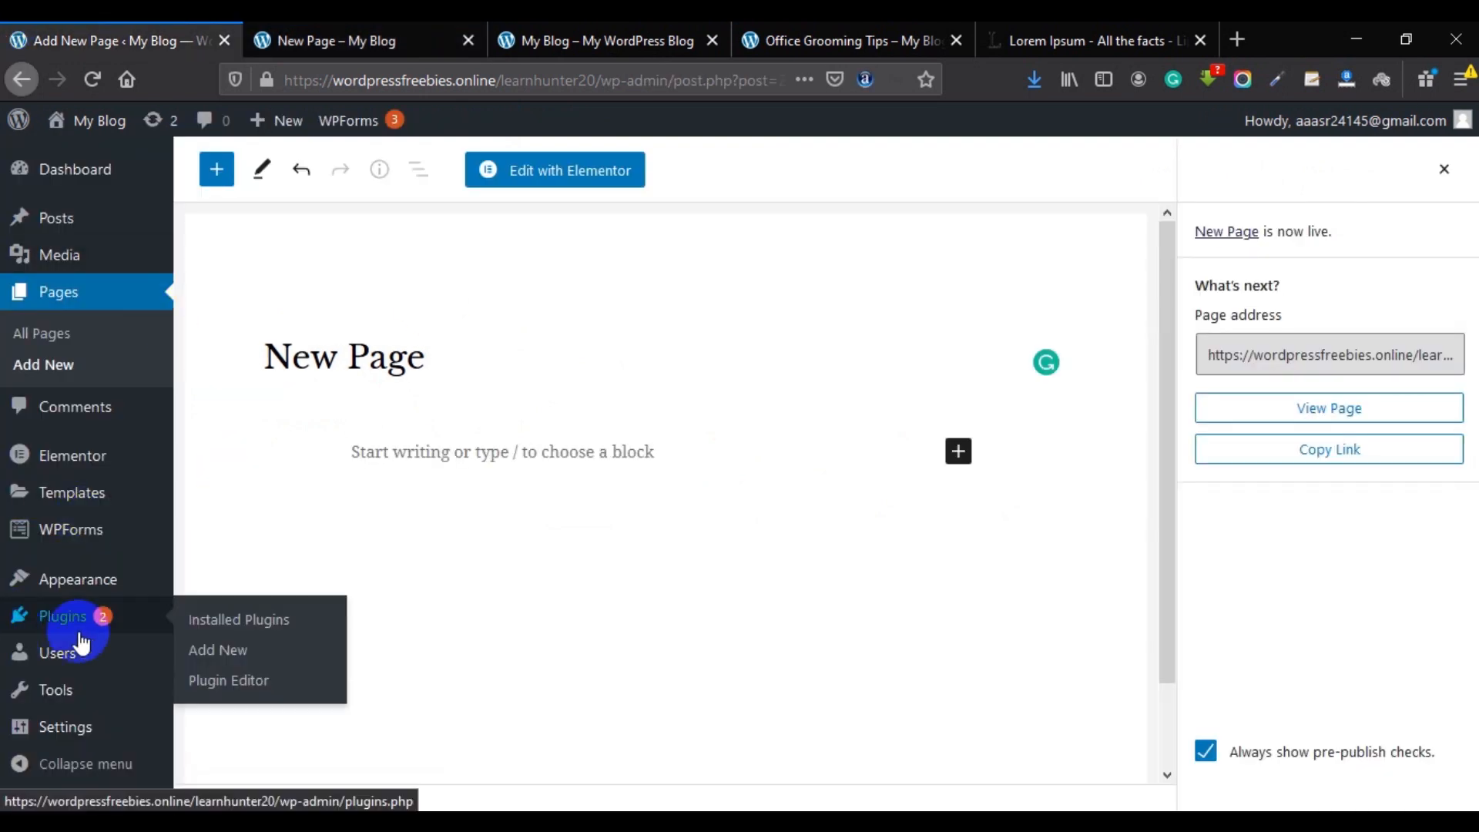
Add New Page from Pages > View All to the Primary Menu below Contact, save, and go to the live page.
mouse_move(92, 589)
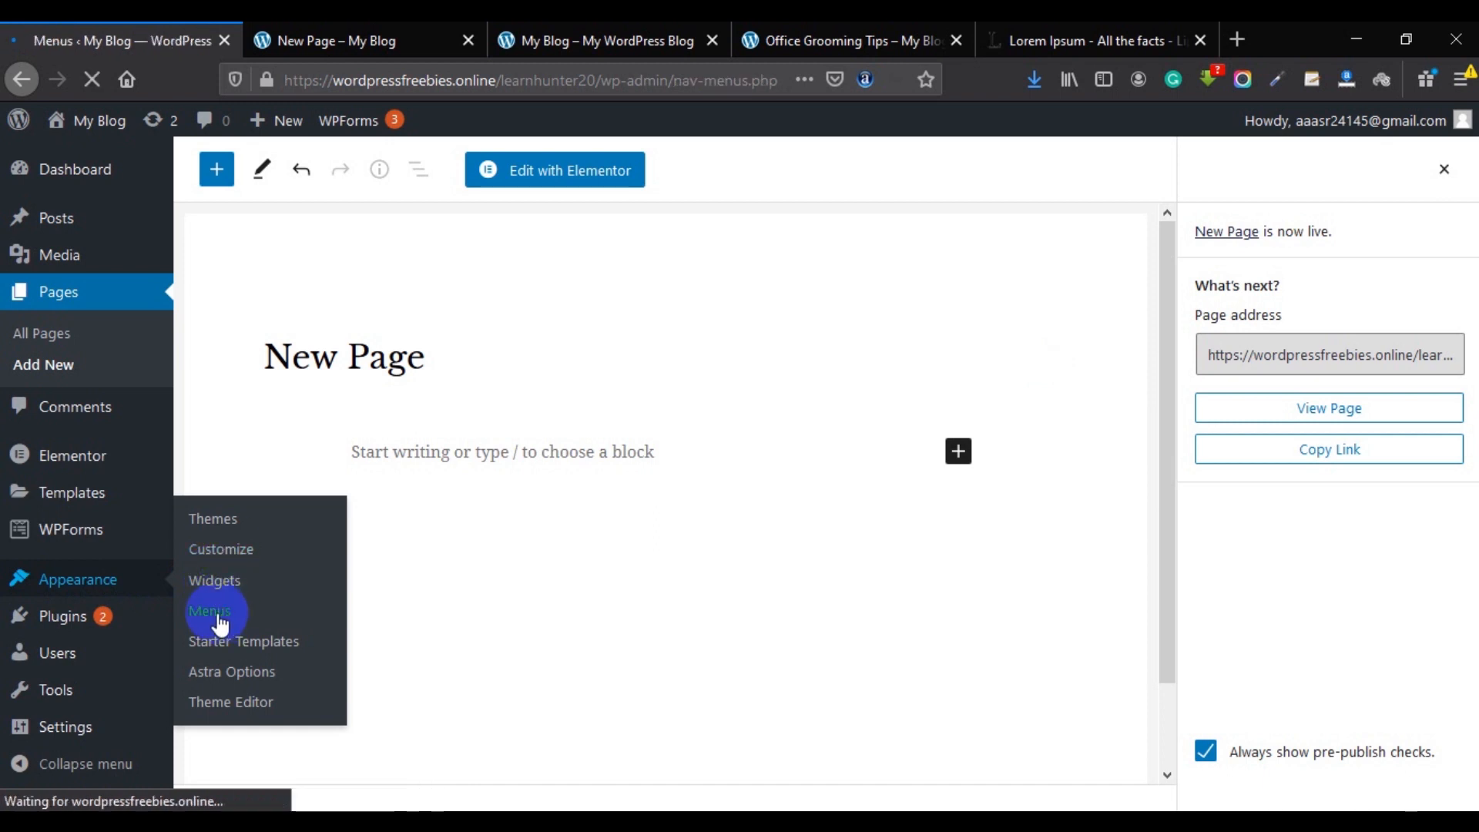
scroll(591, 570, down, 4)
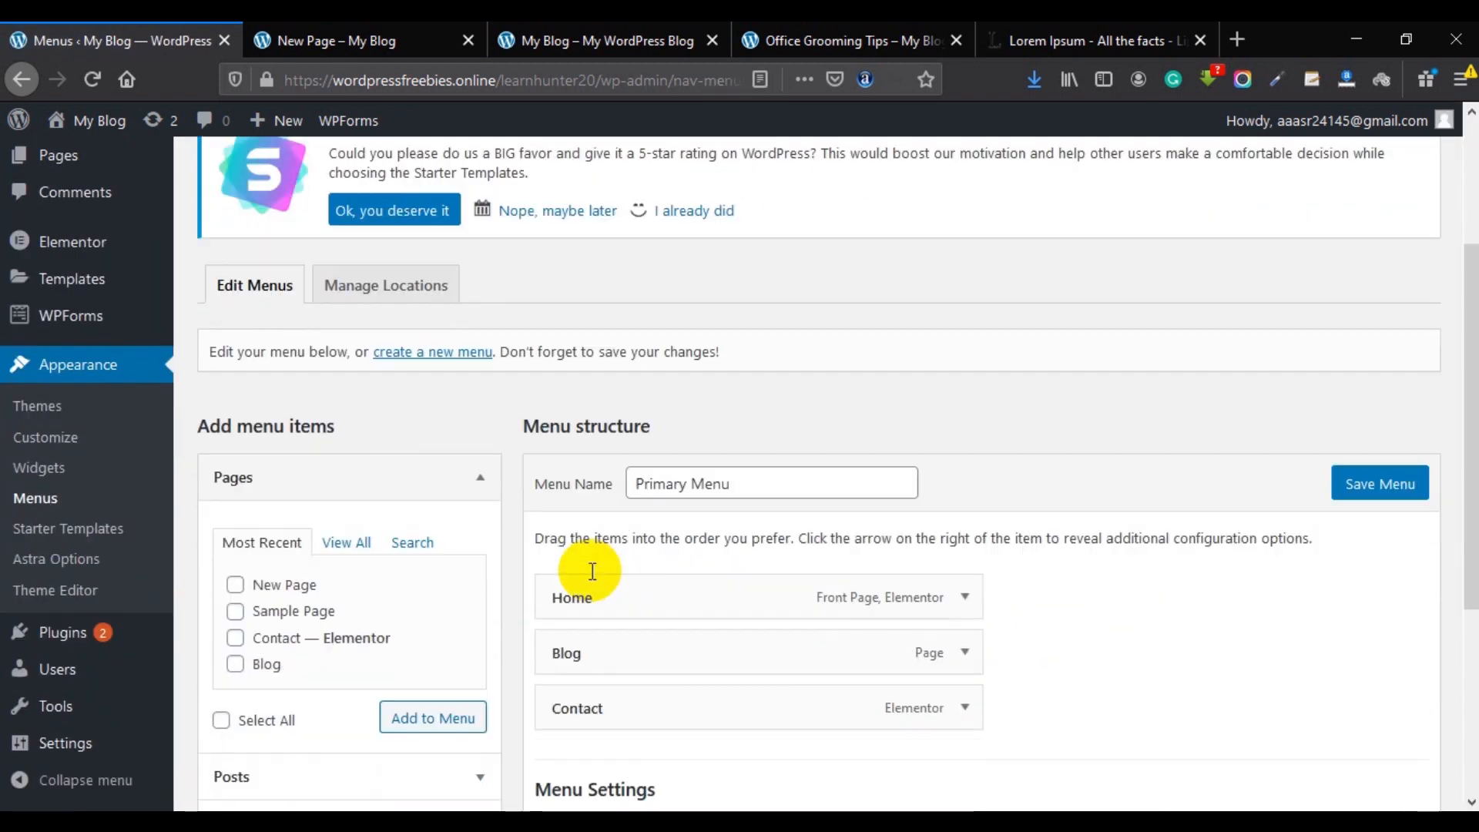
click(333, 437)
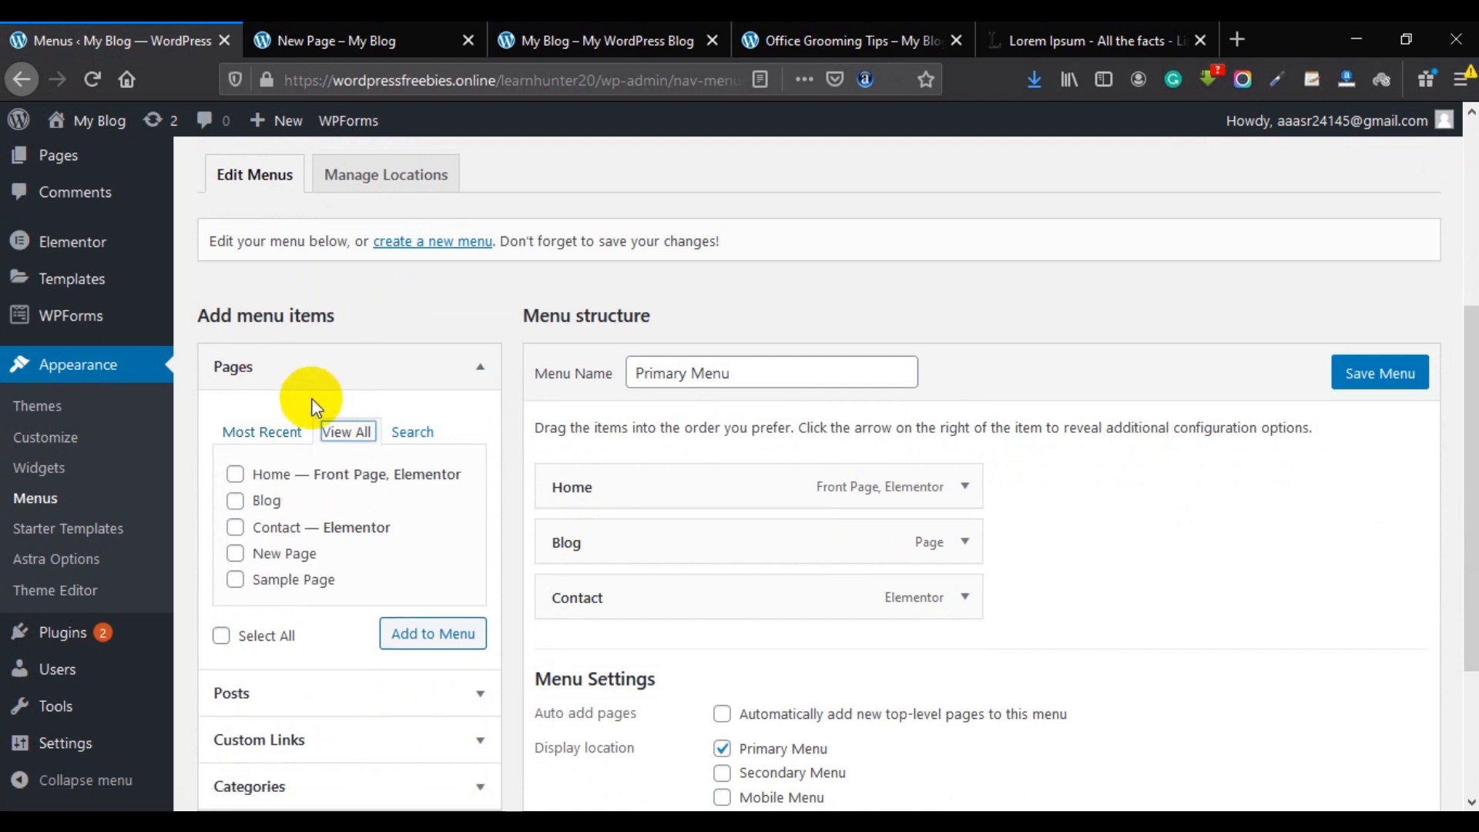
click(270, 558)
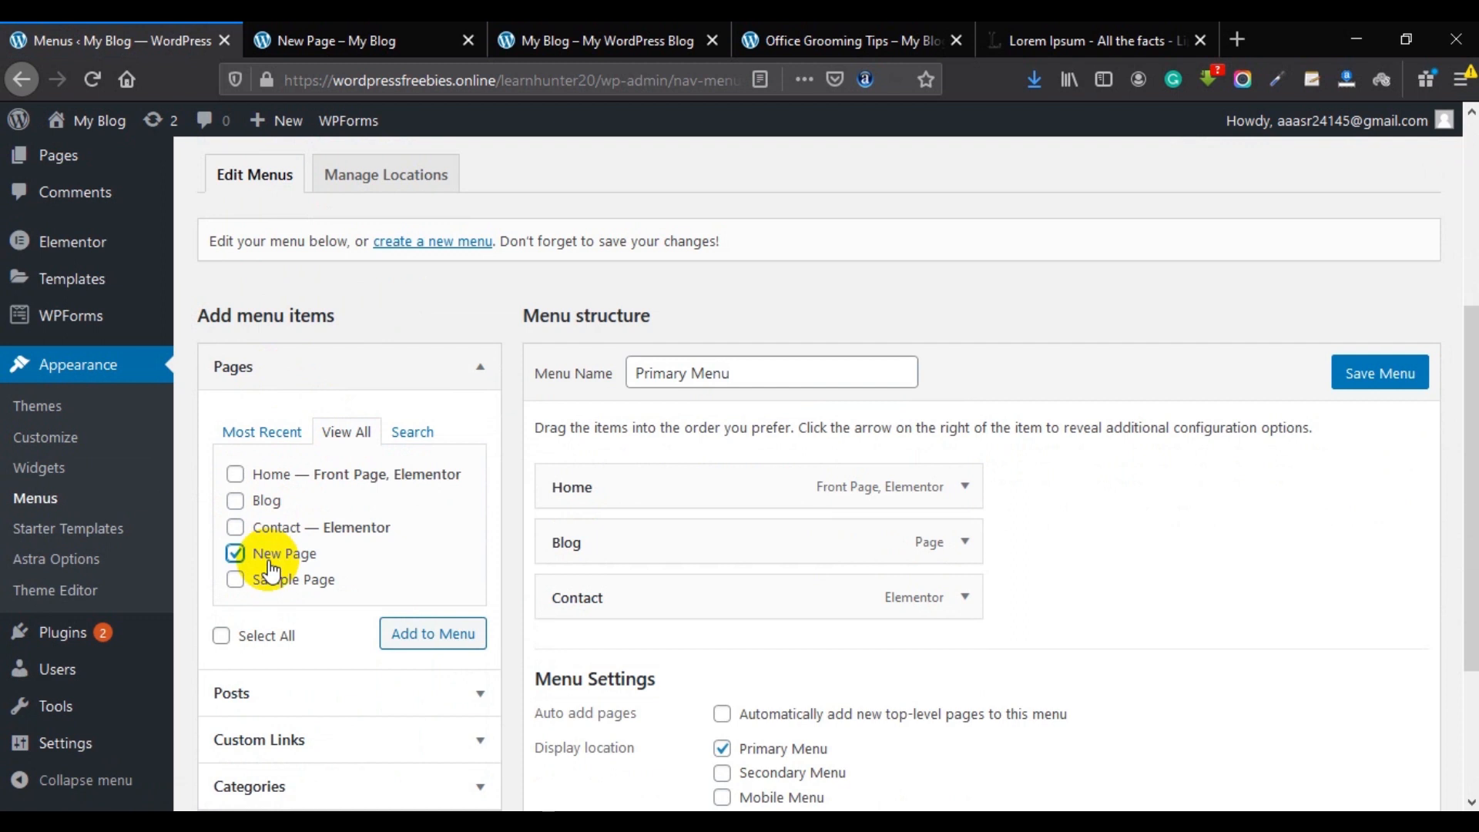
click(451, 635)
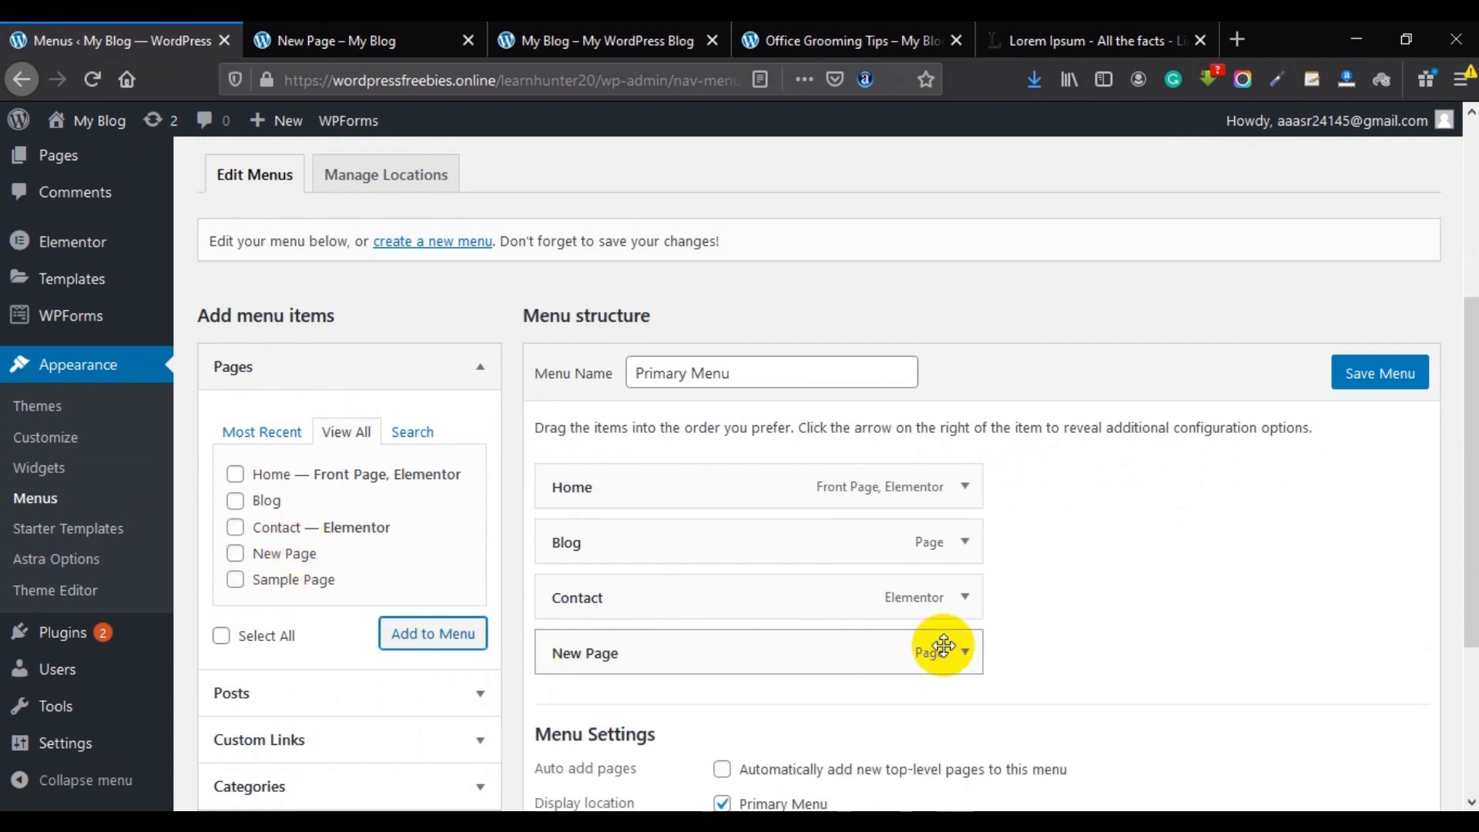
mouse_move(637, 656)
mouse_down()
mouse_move(627, 597)
mouse_move(667, 651)
mouse_move(673, 608)
mouse_move(671, 640)
mouse_move(651, 651)
mouse_move(657, 593)
mouse_move(654, 651)
mouse_up()
click(1377, 376)
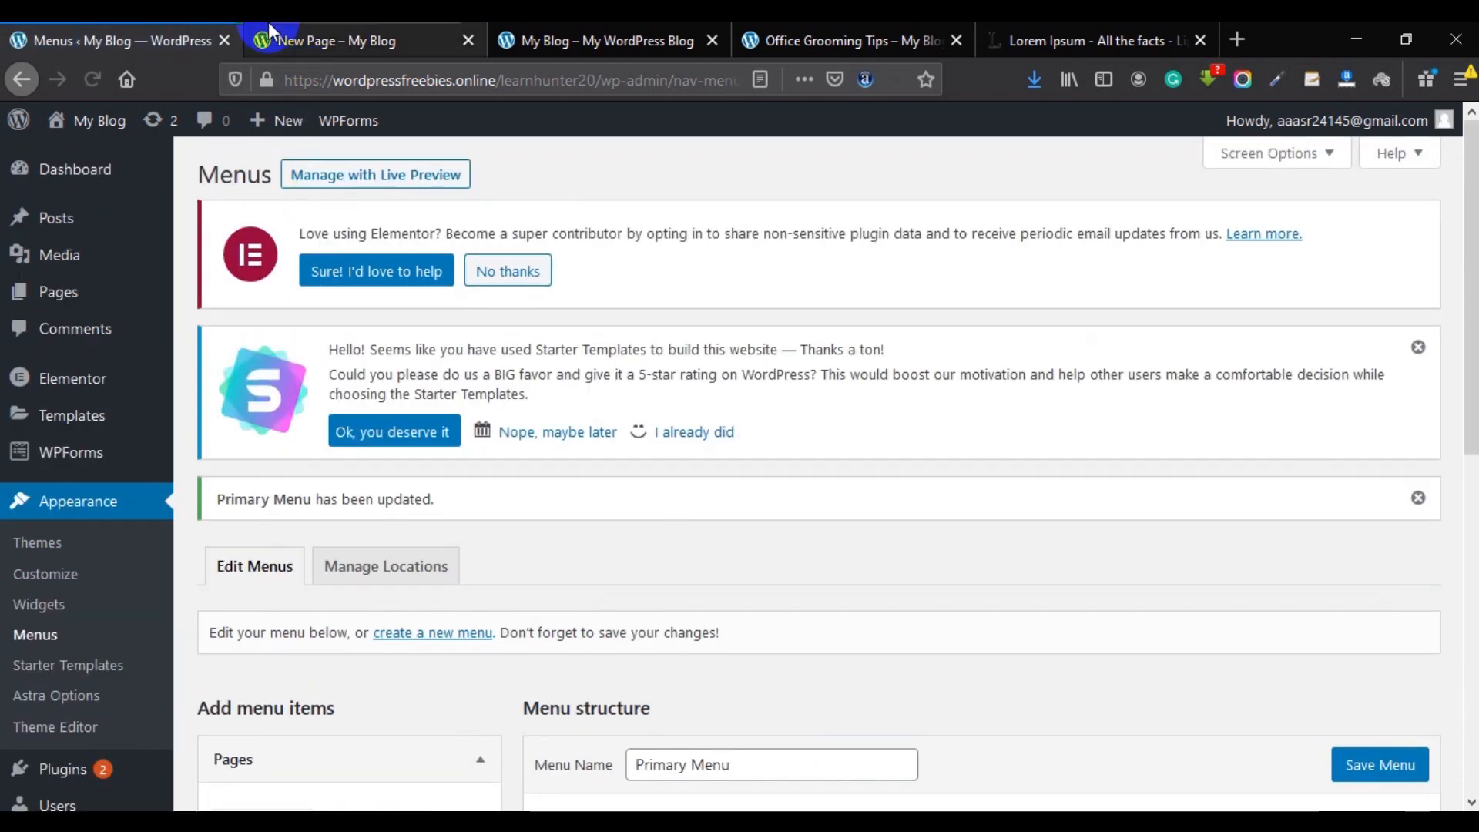
click(286, 41)
right_click(518, 282)
Reload New Page to see it in the header menu, then reopen All Pages showing six pages.
click(667, 301)
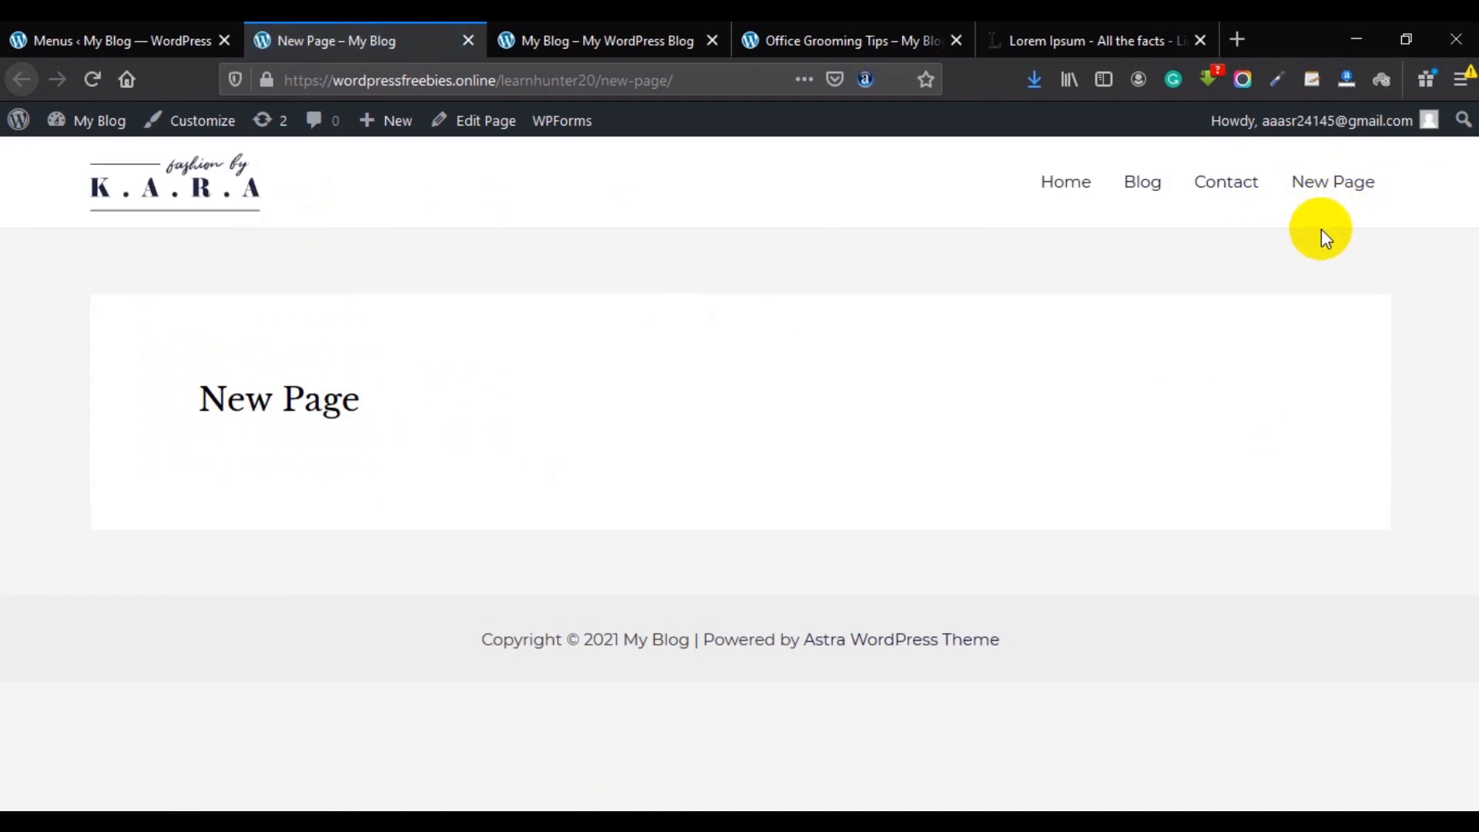
click(116, 40)
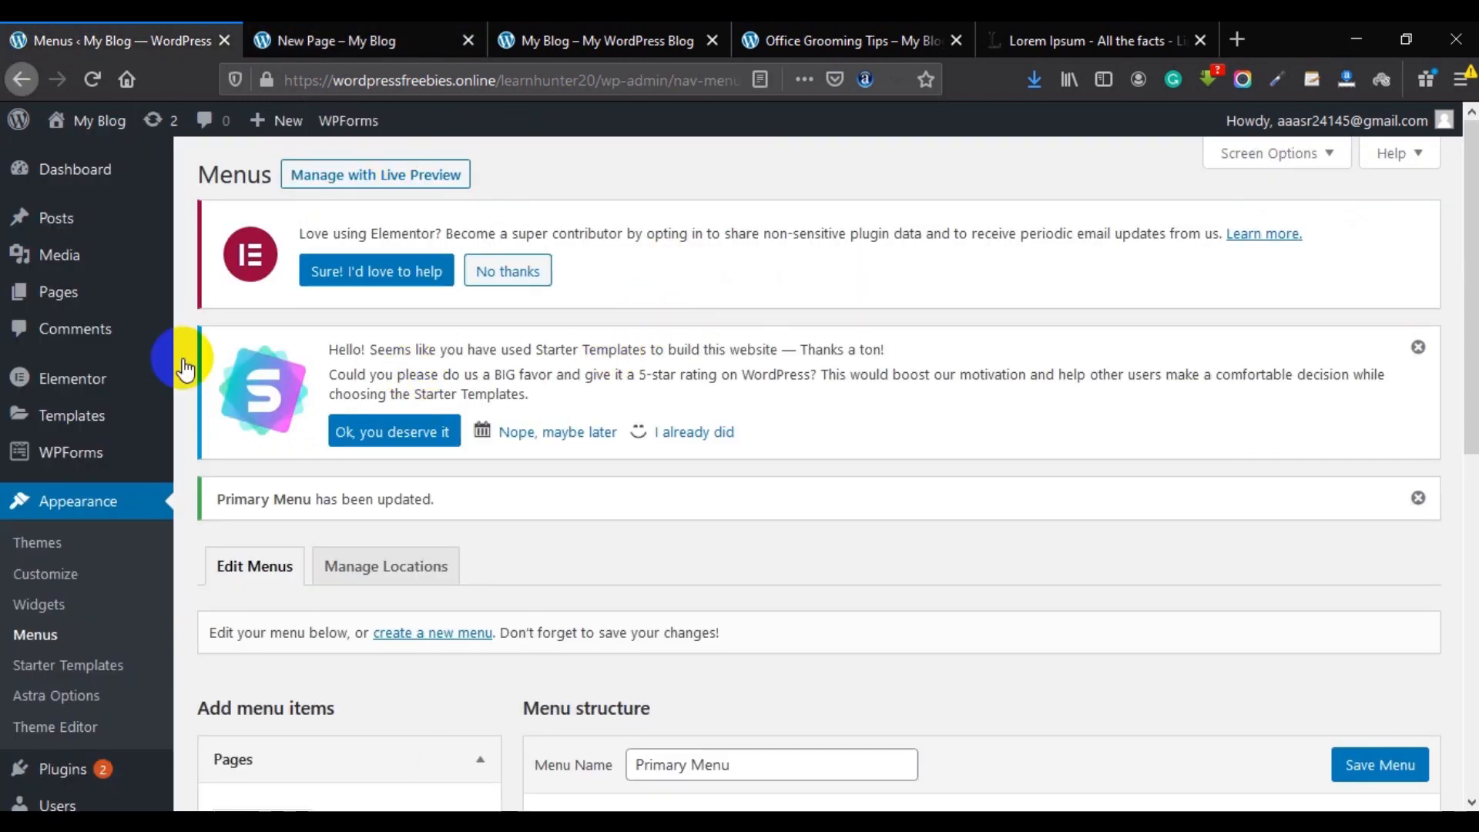
click(101, 308)
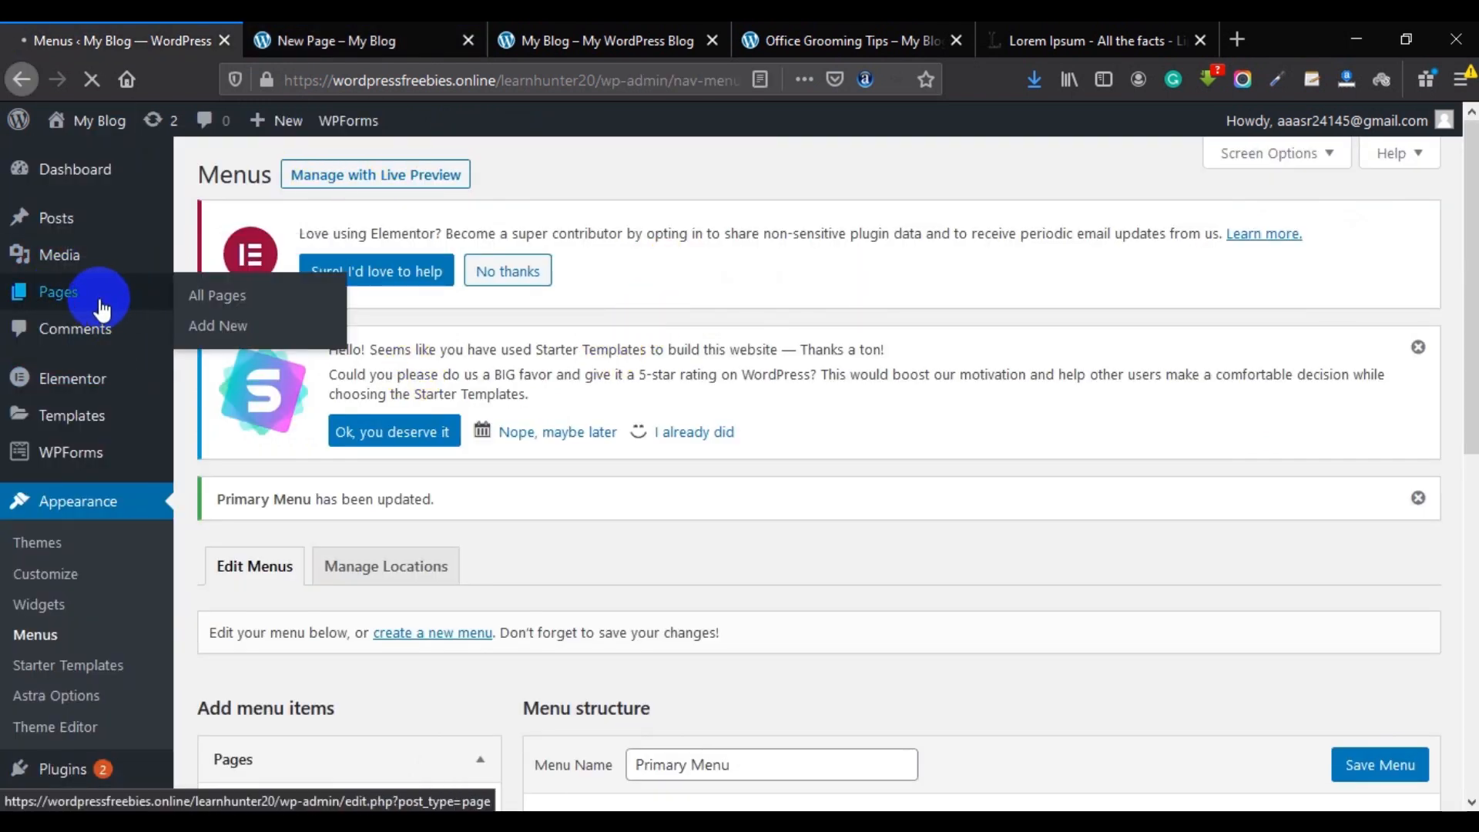
scroll(235, 504, down, 3)
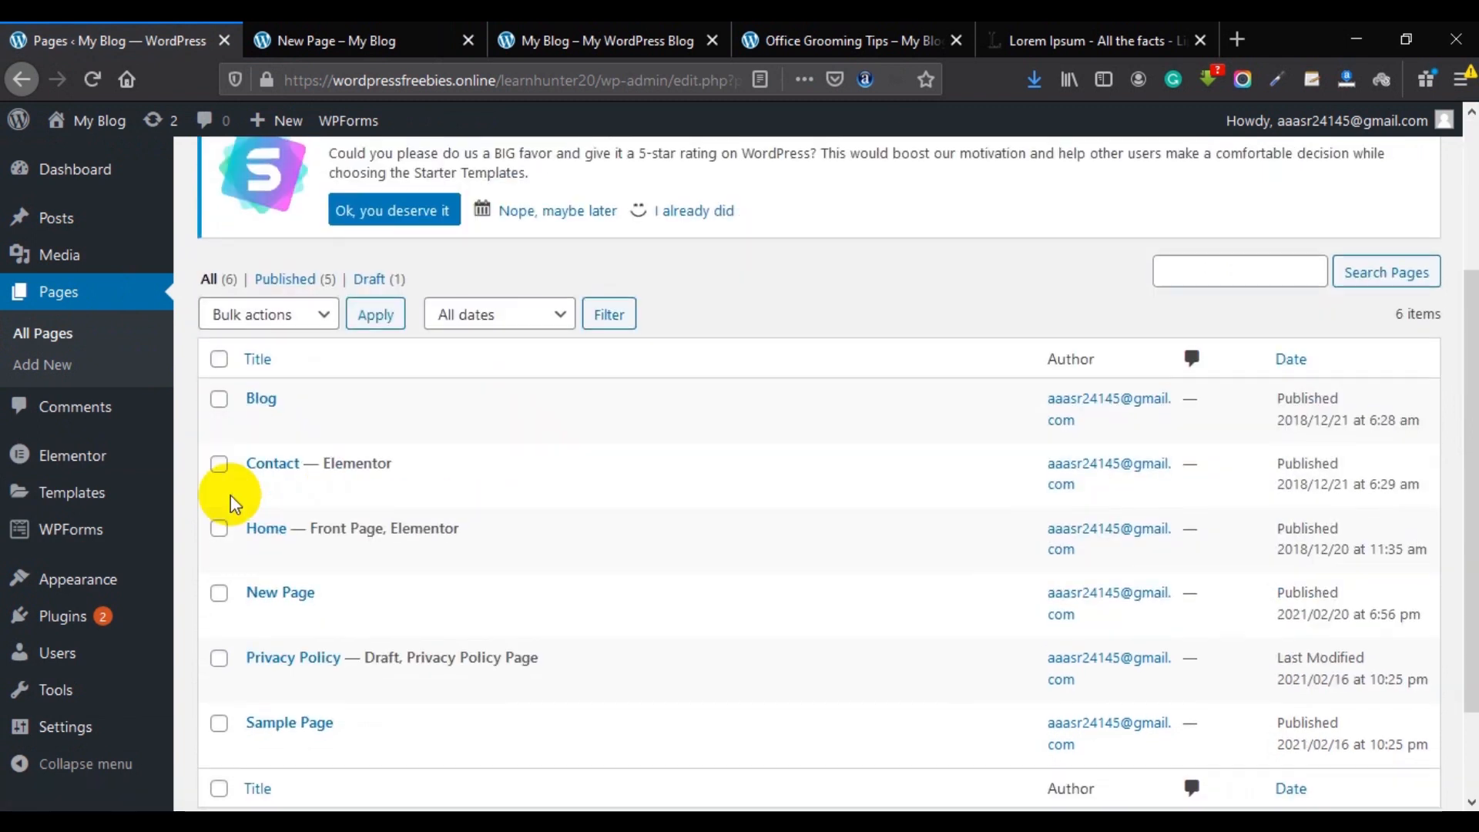
scroll(235, 504, down, 3)
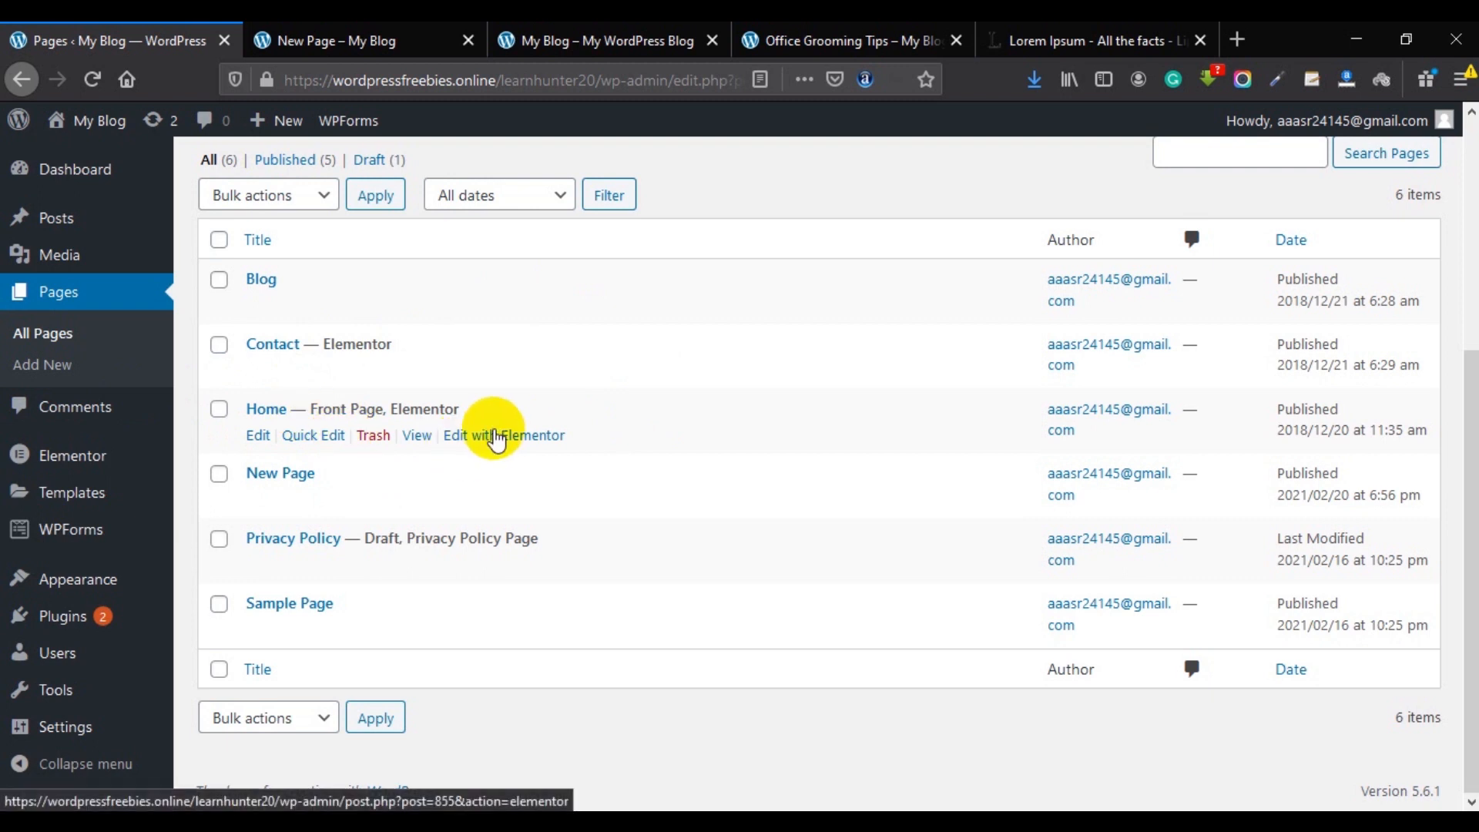
Open the Home page in Elementor.
click(497, 436)
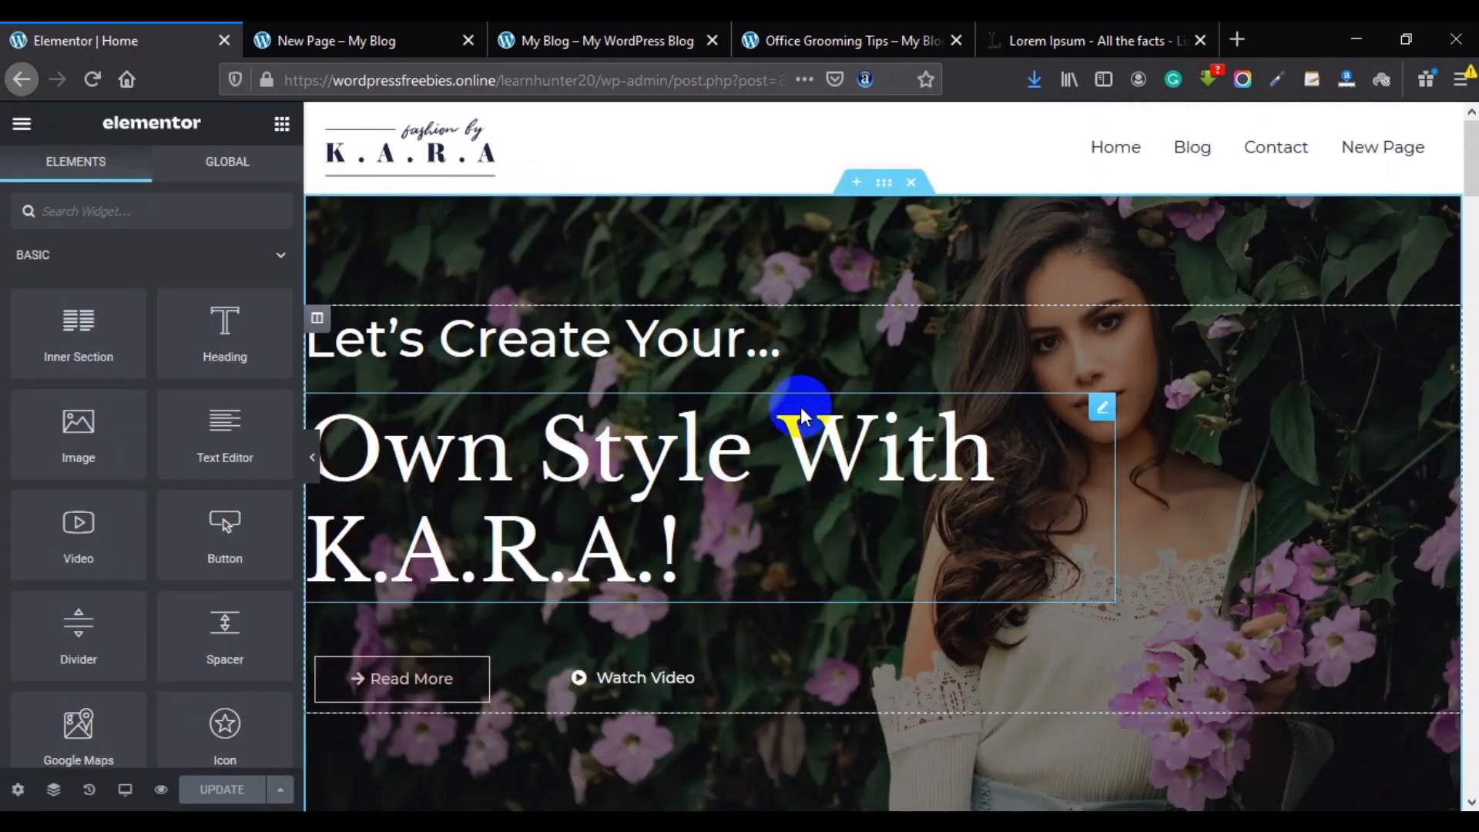
scroll(819, 313, down, 5)
scroll(852, 317, up, 5)
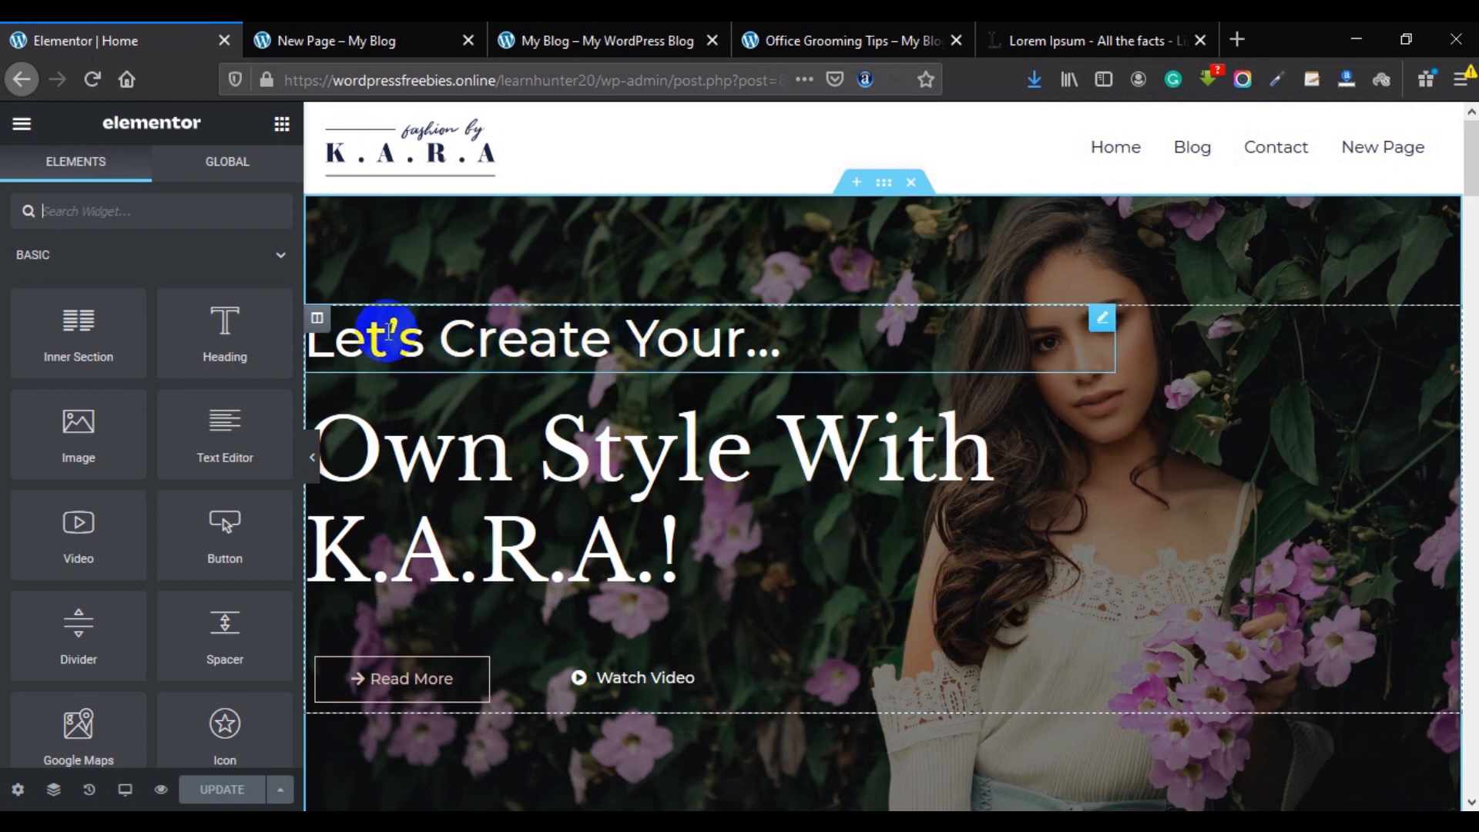
Change the heading 'Let's Create Your...' to 'Let's Build Your...', update, and open the hero section settings.
click(530, 338)
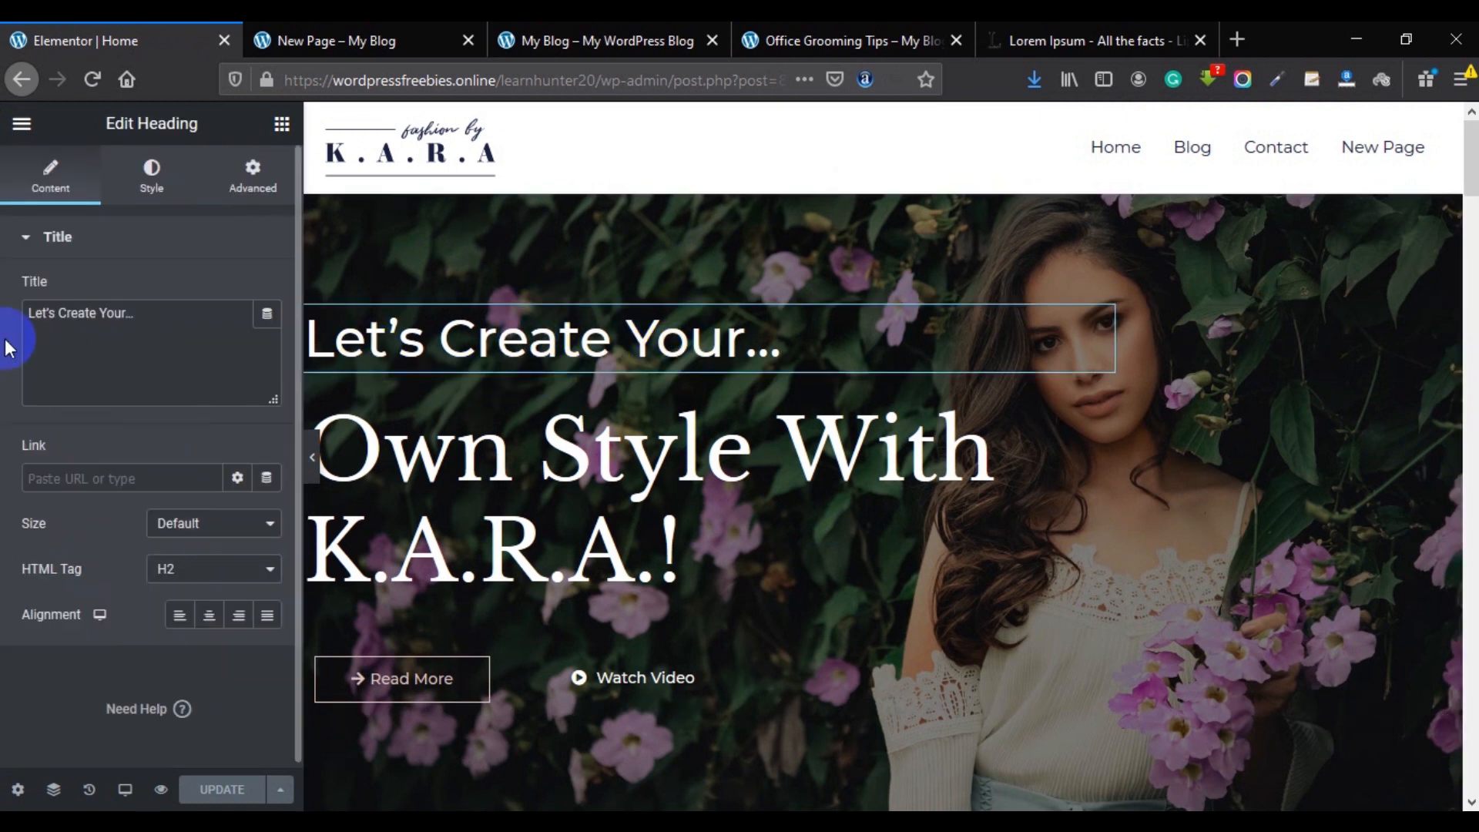
click(149, 334)
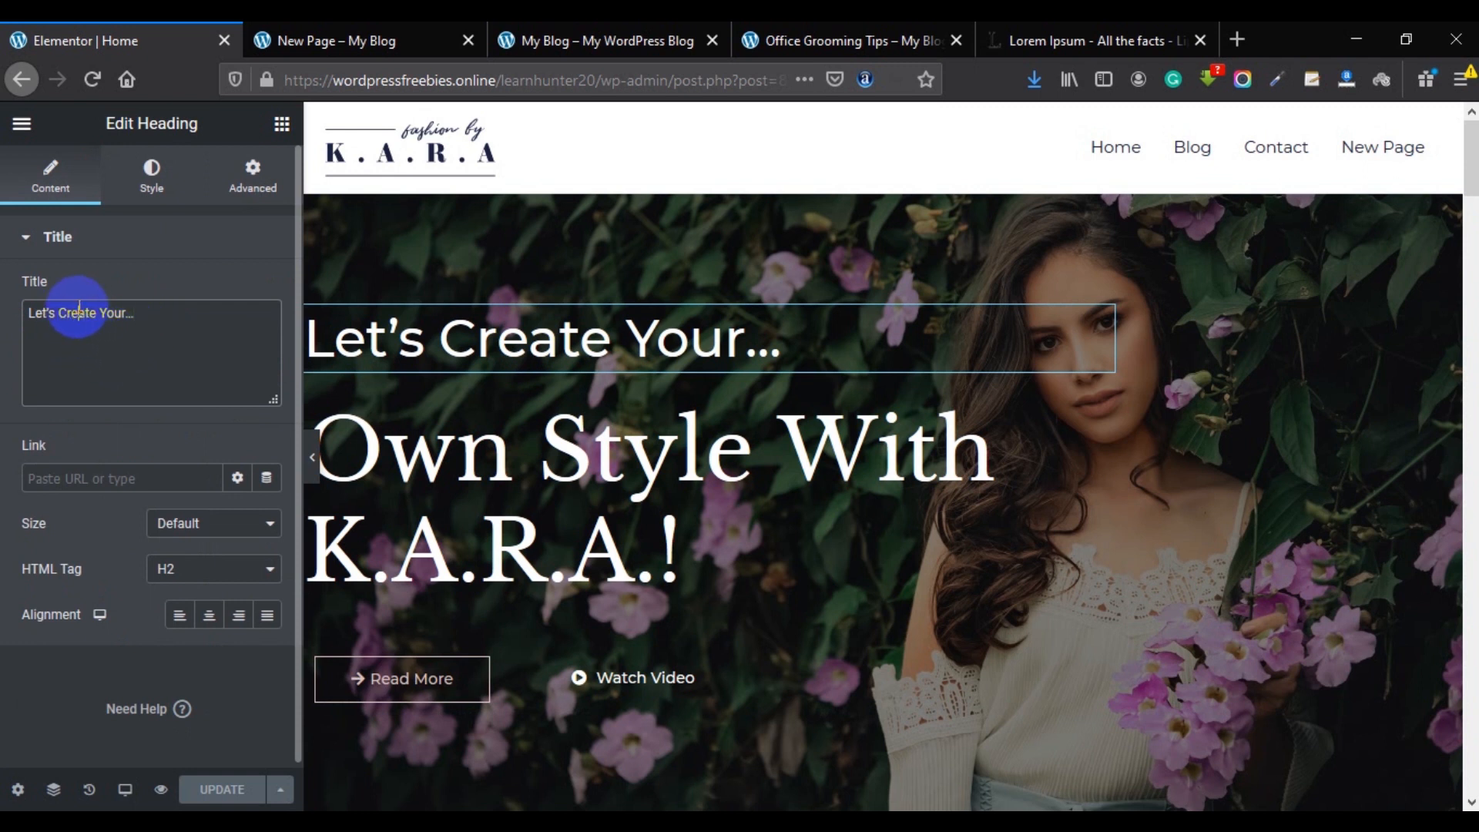
text(Build)
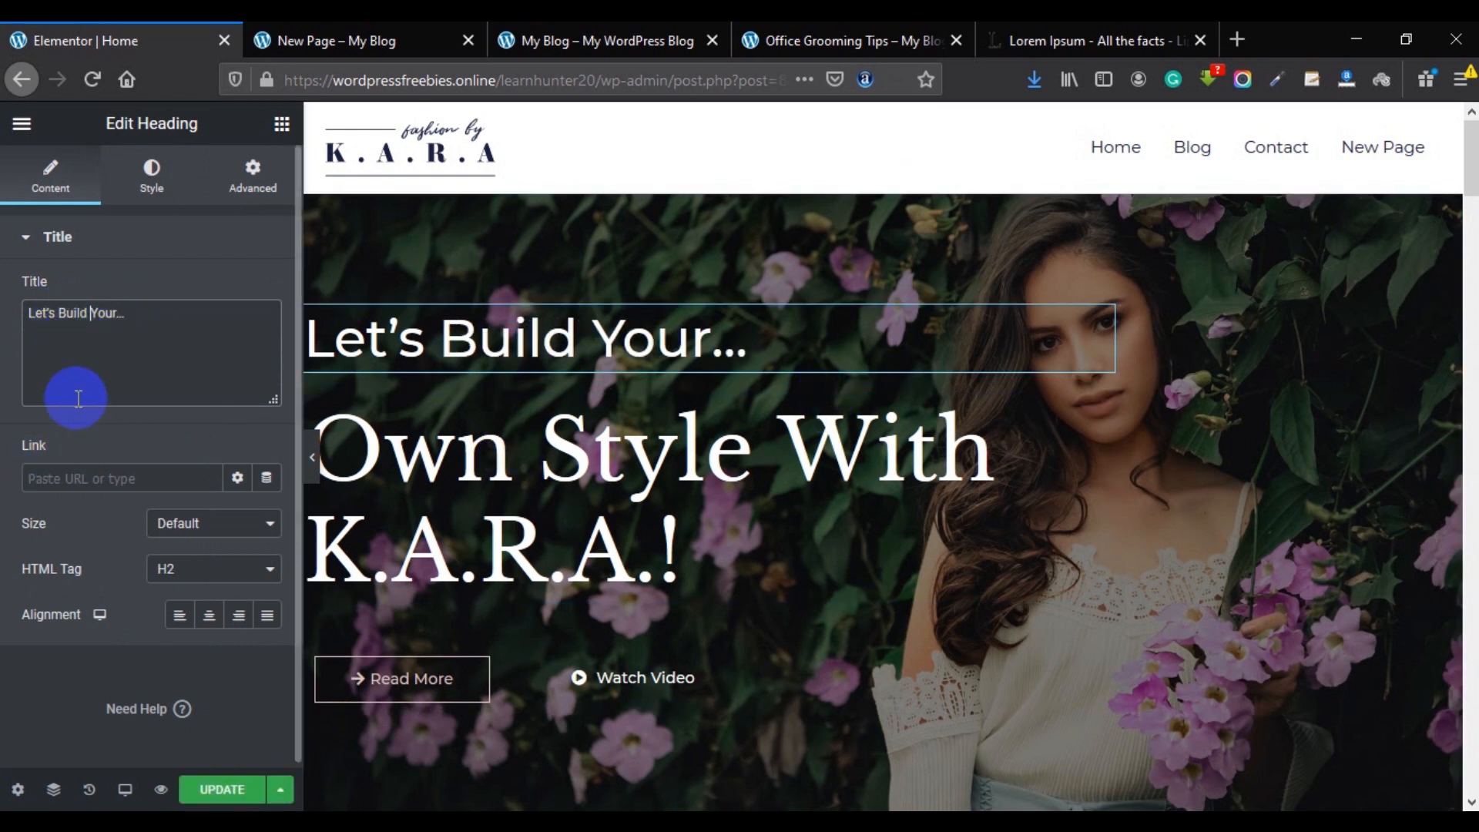
click(175, 375)
click(223, 793)
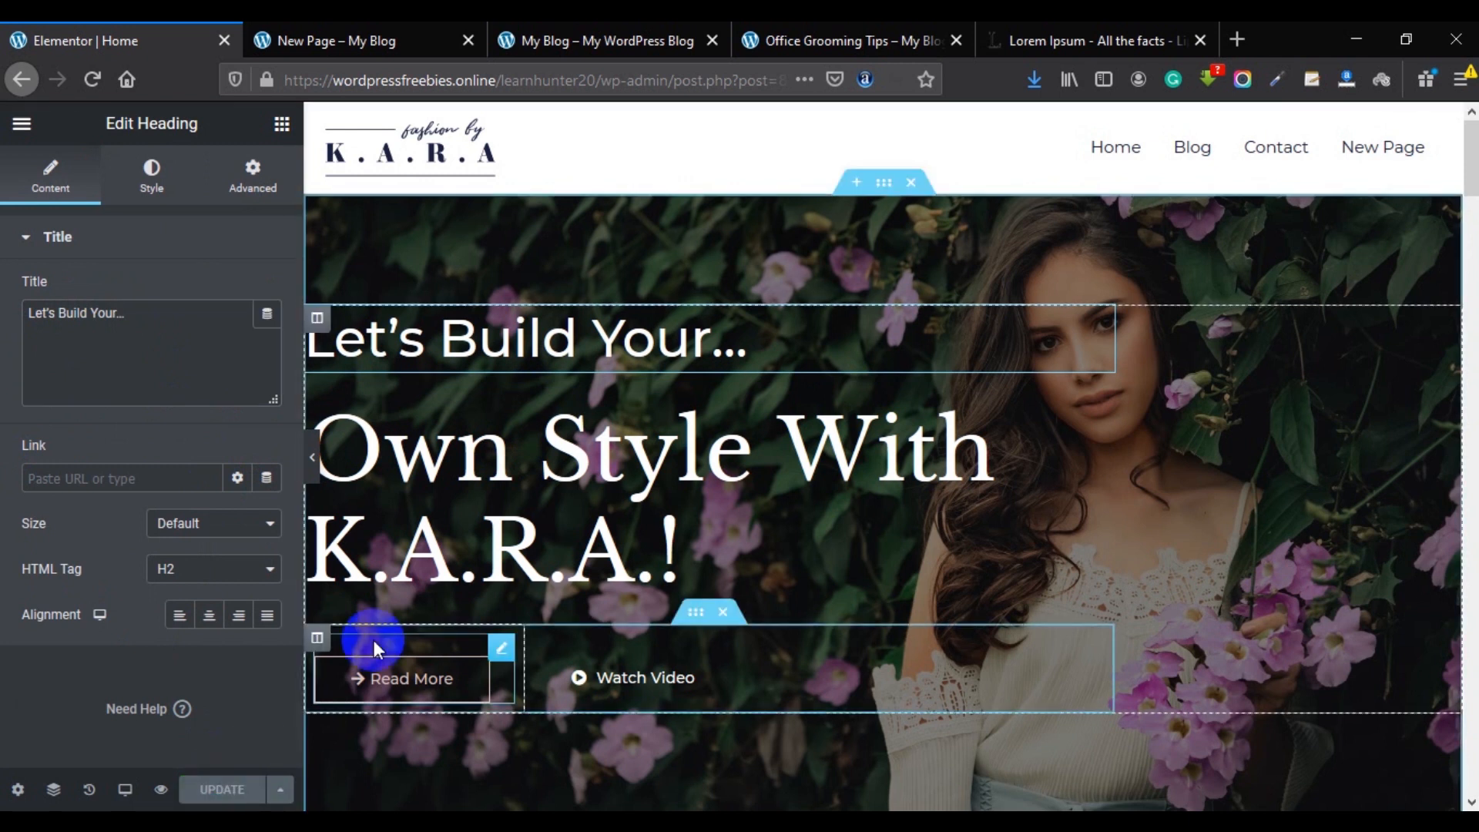
click(460, 587)
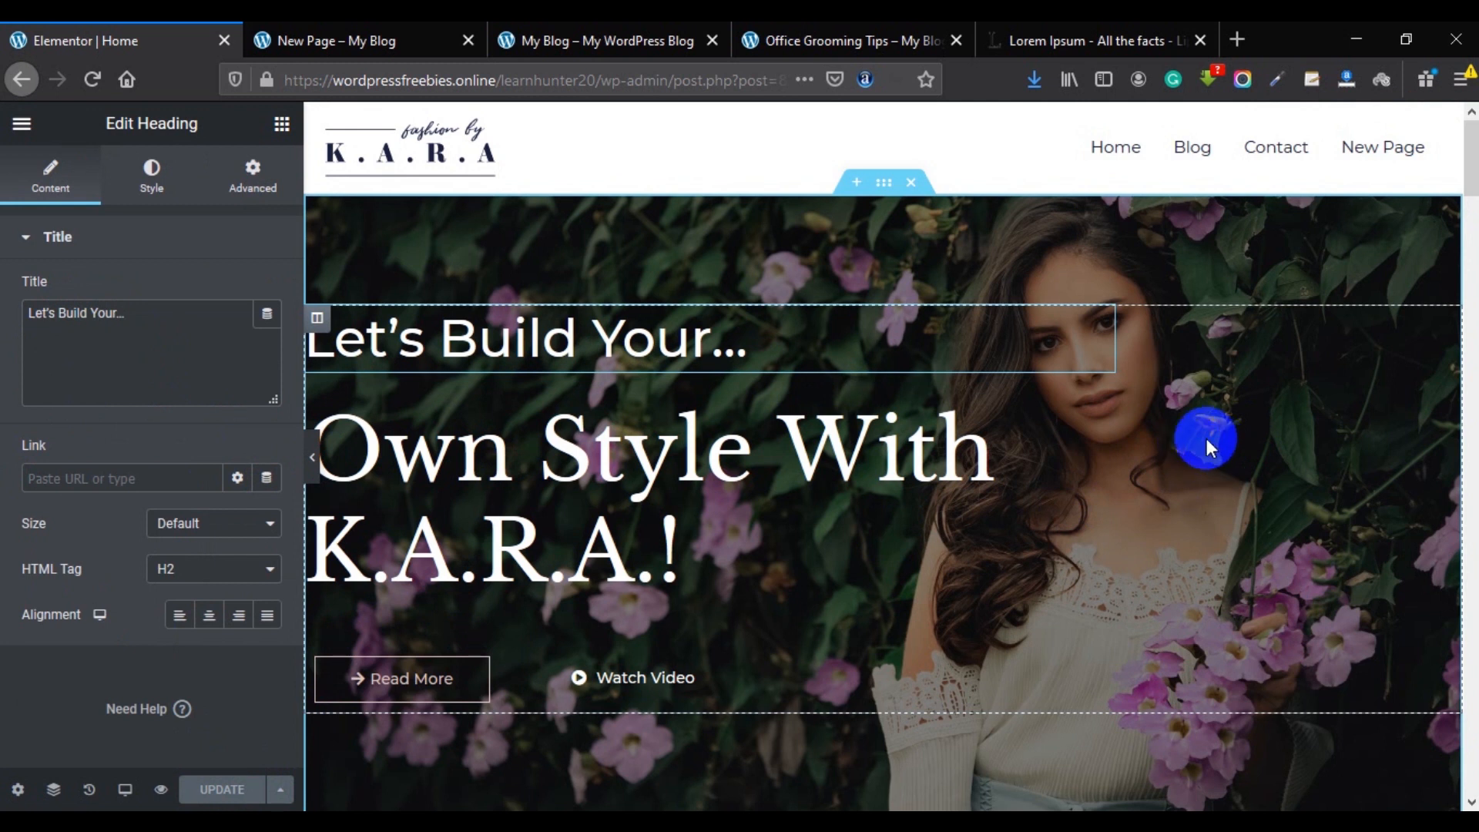
click(883, 188)
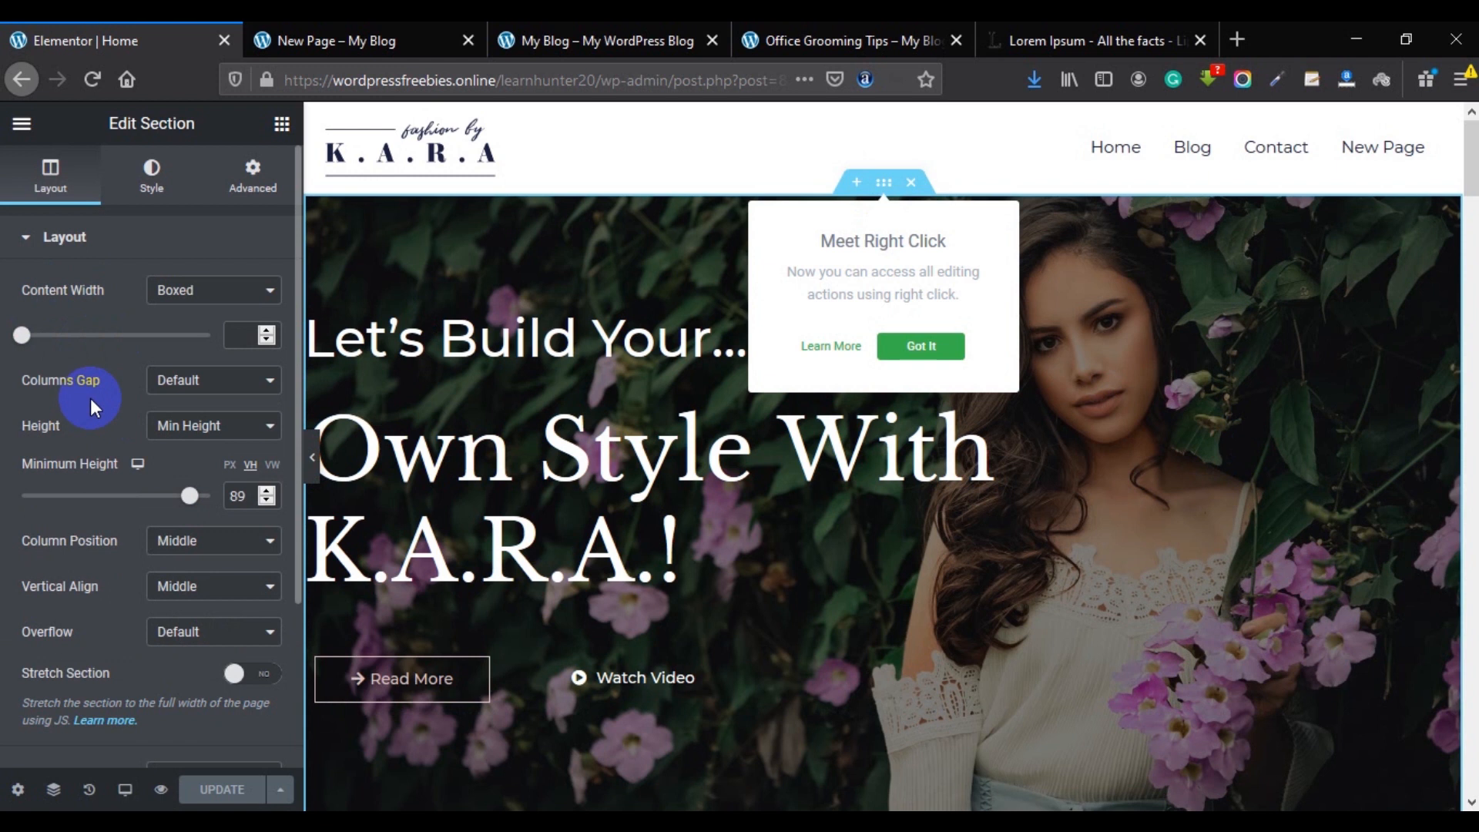
Set the hero section's background image to office-groom-tips.jpg from the Media Library.
click(145, 185)
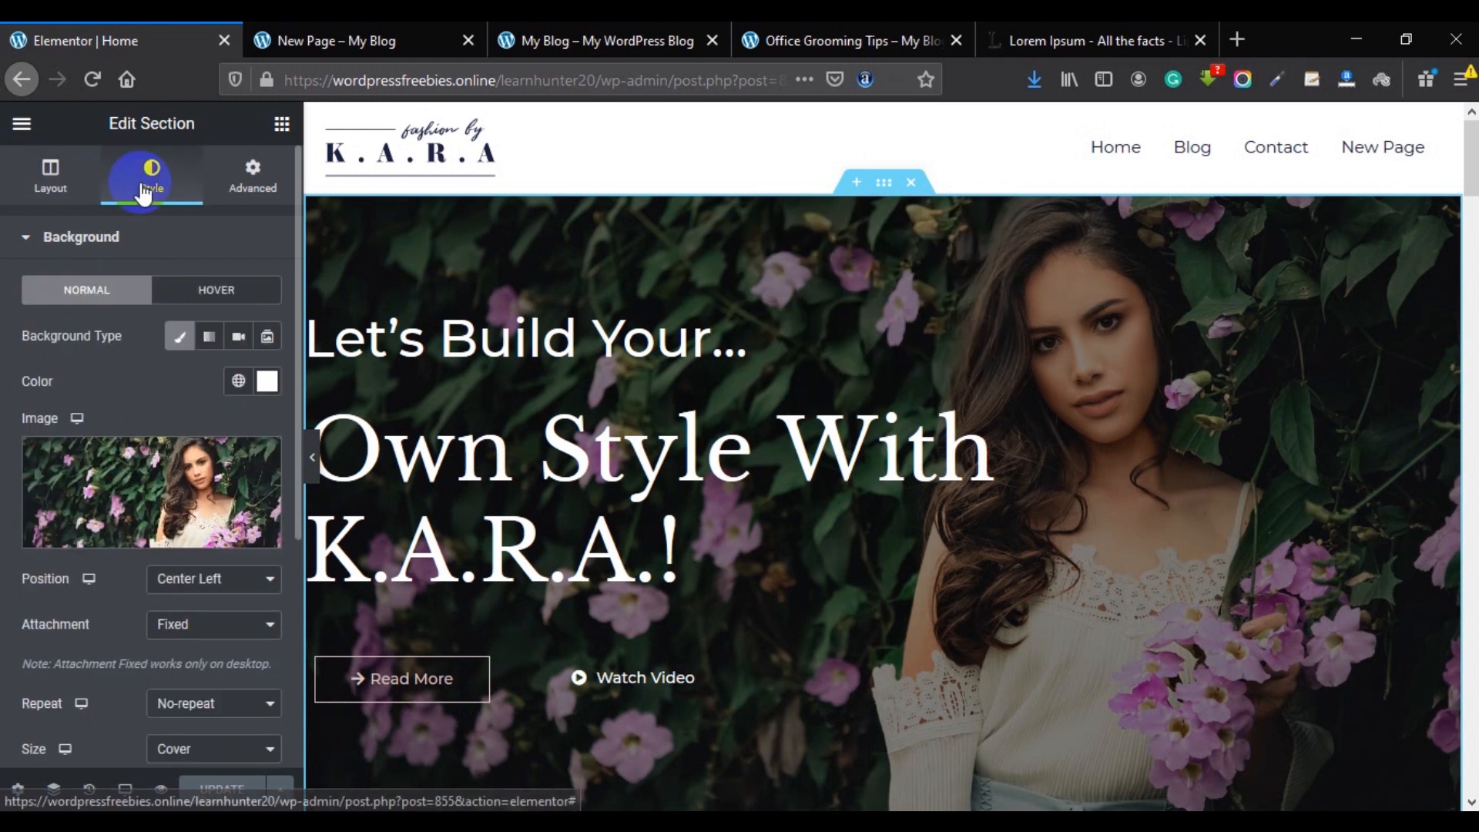
mouse_move(158, 443)
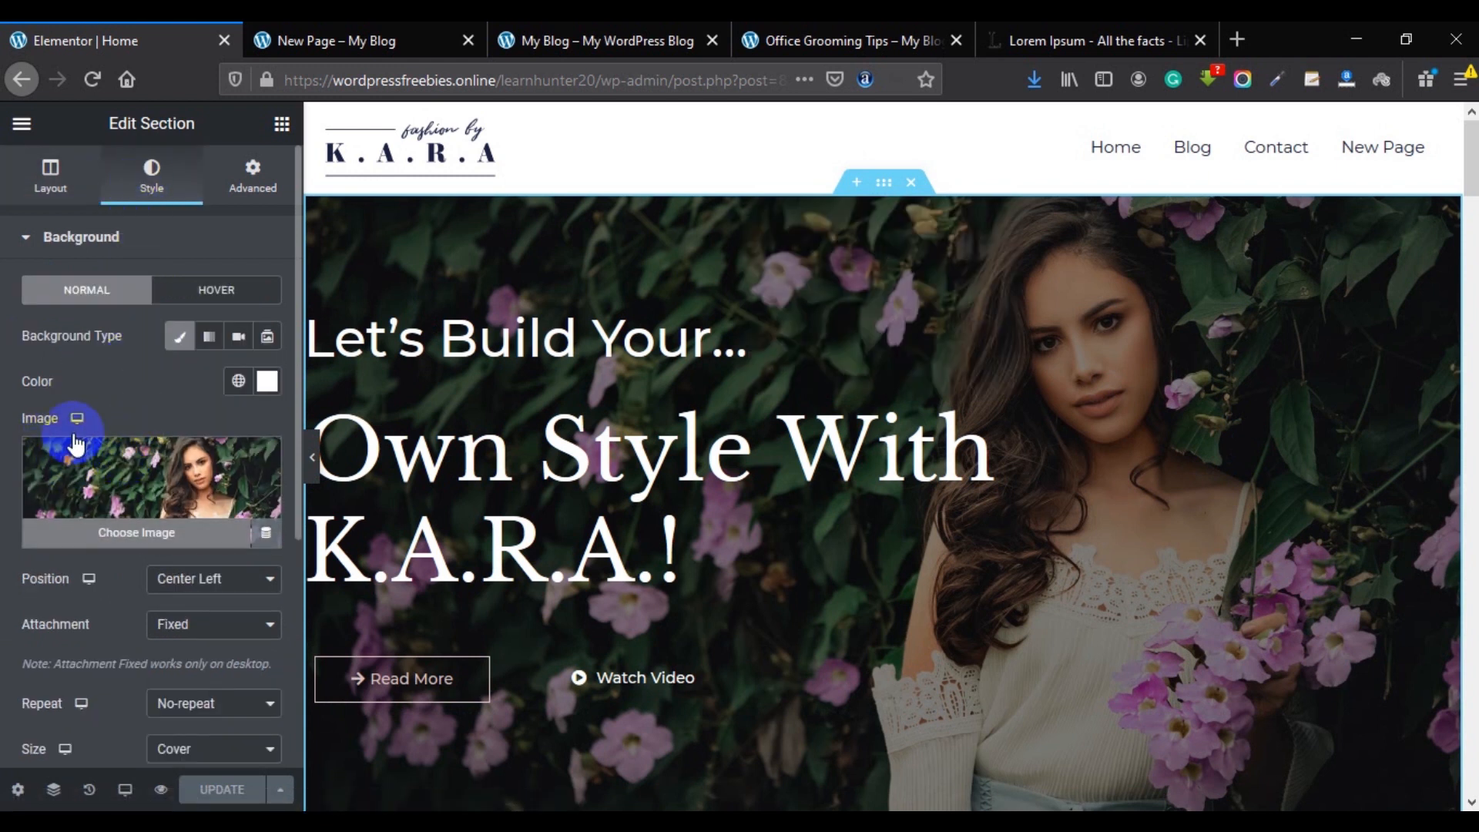
click(133, 533)
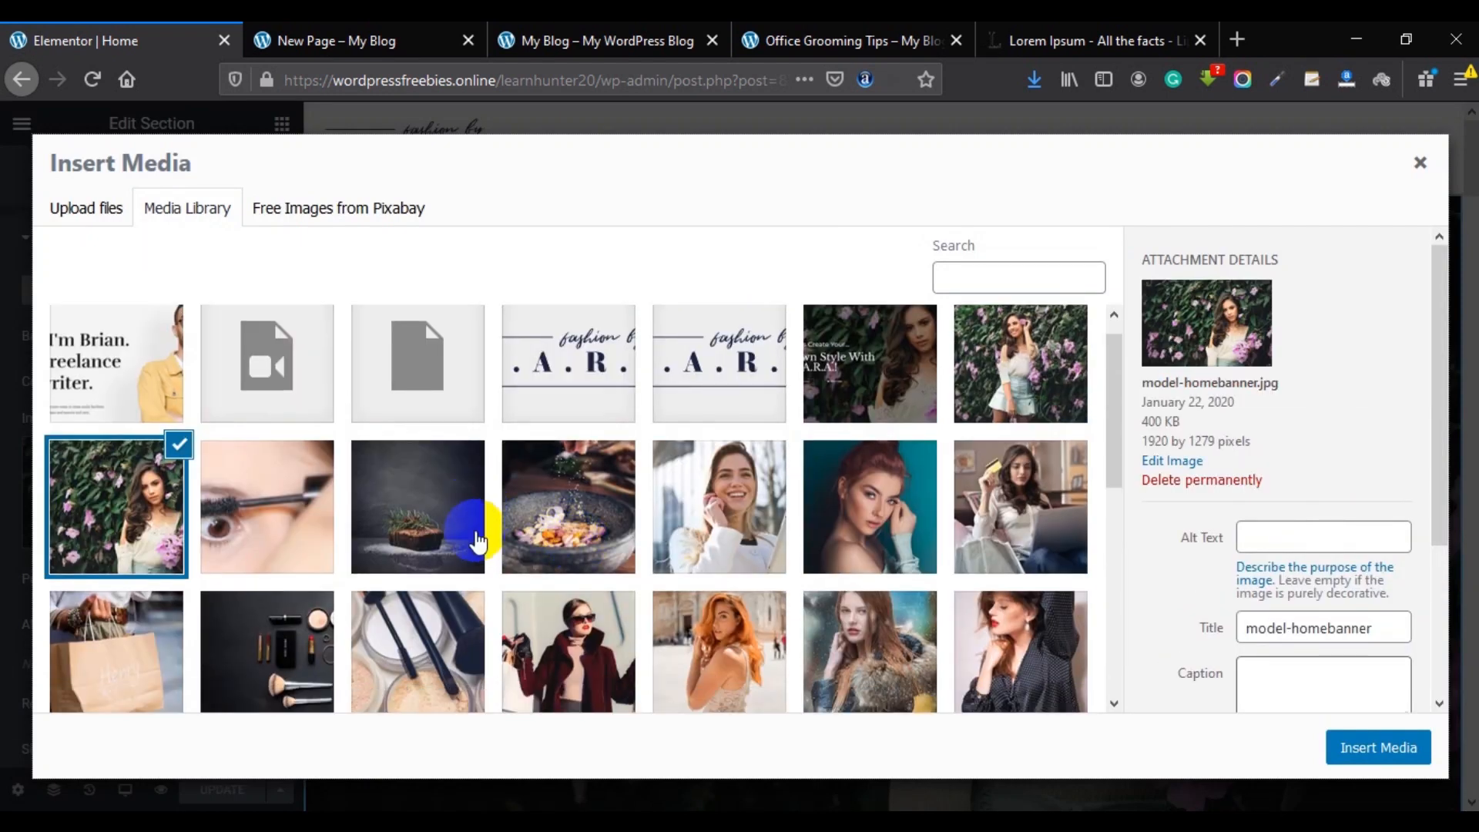
scroll(477, 540, down, 2)
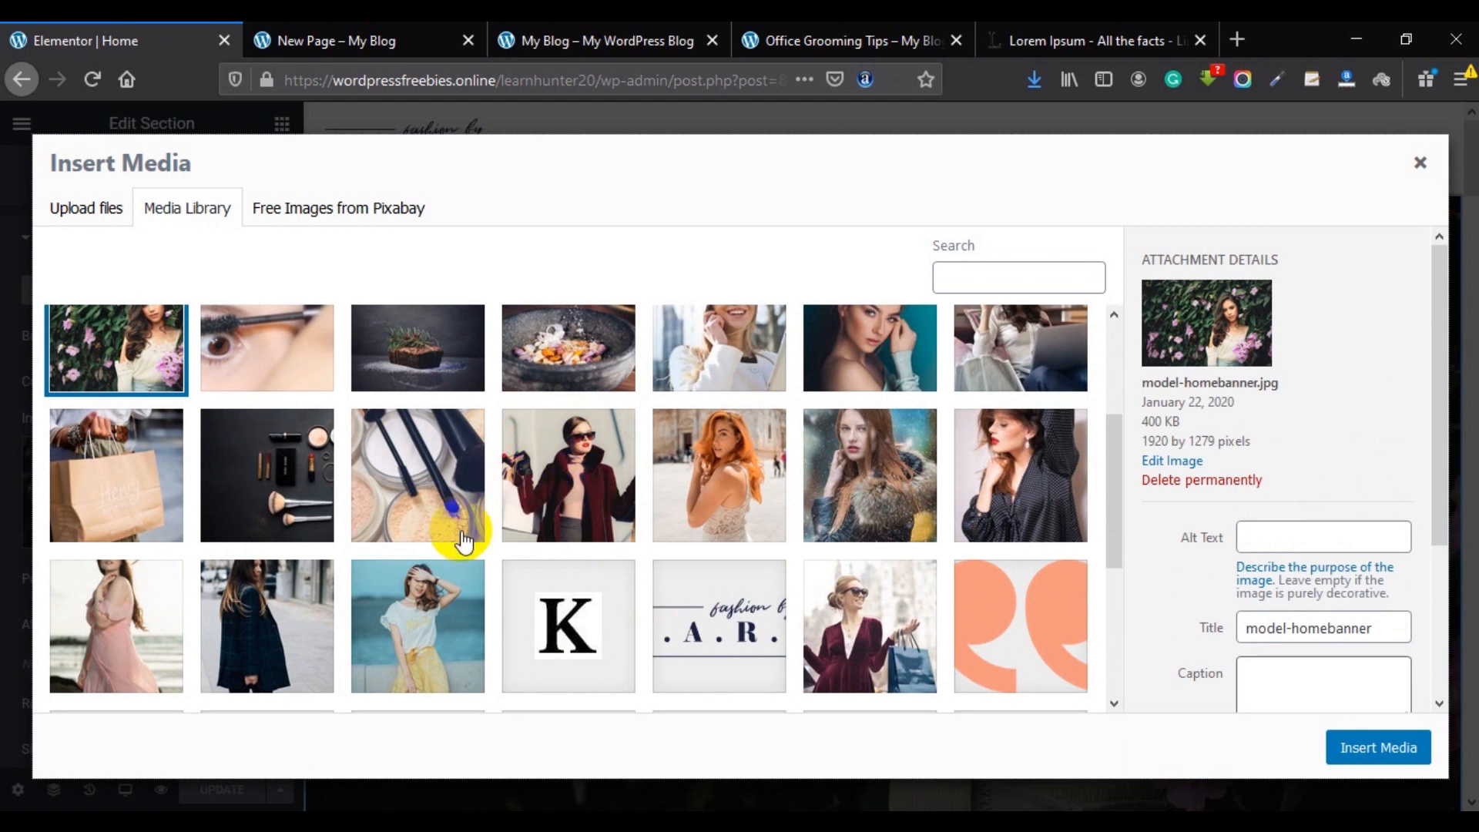
scroll(429, 554, up, 1)
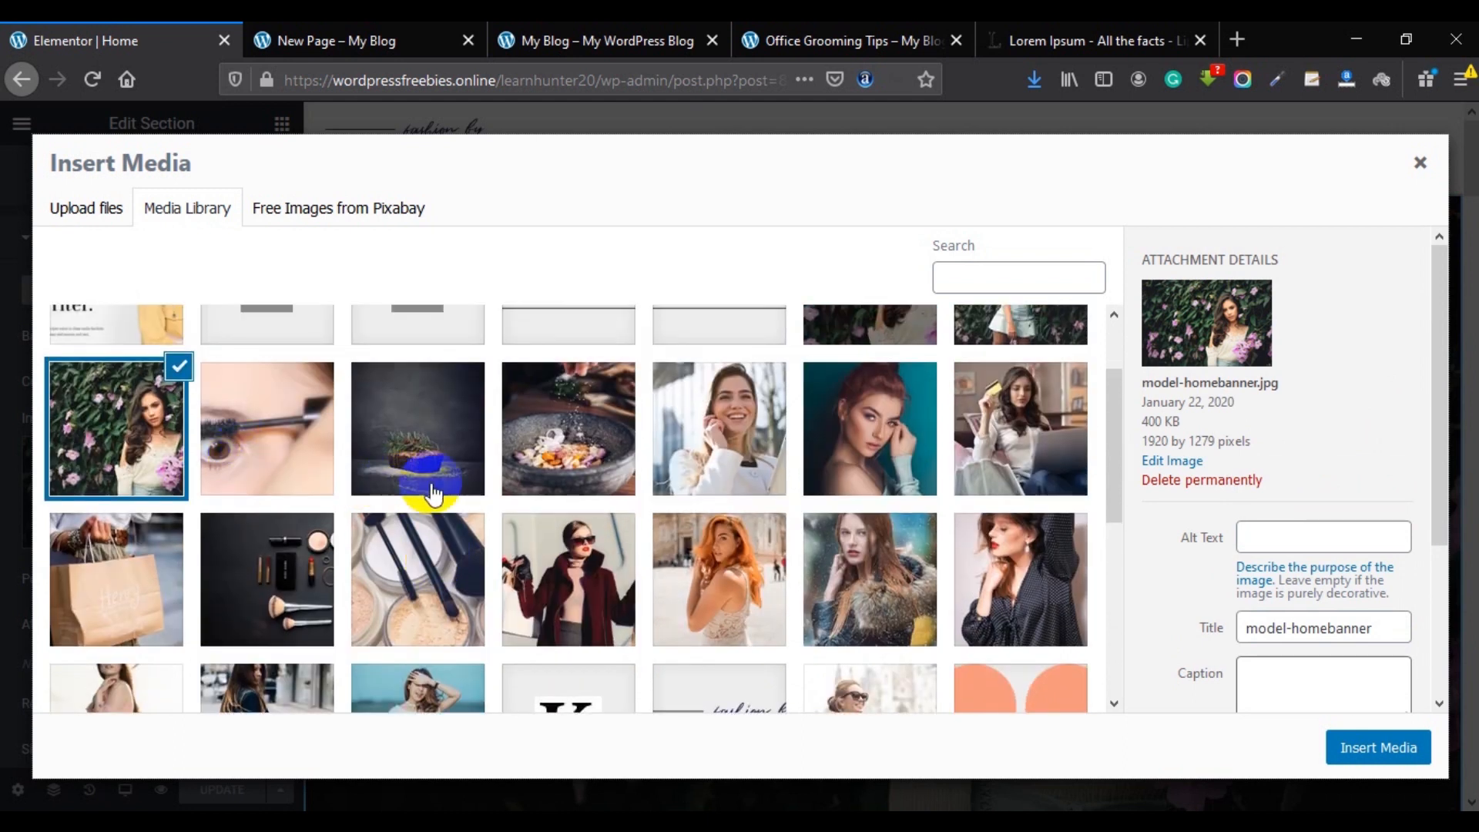
click(703, 463)
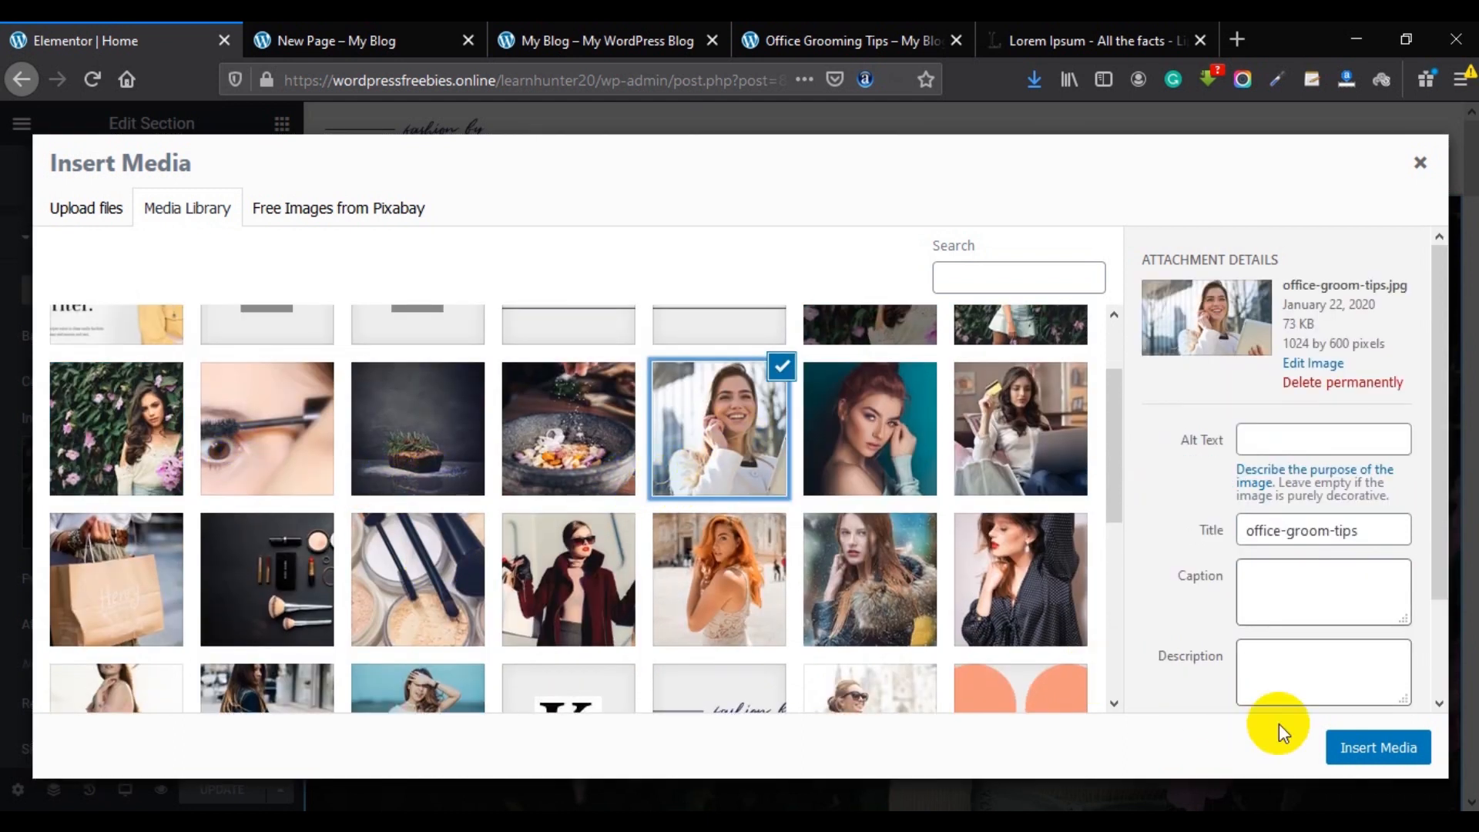
click(1411, 747)
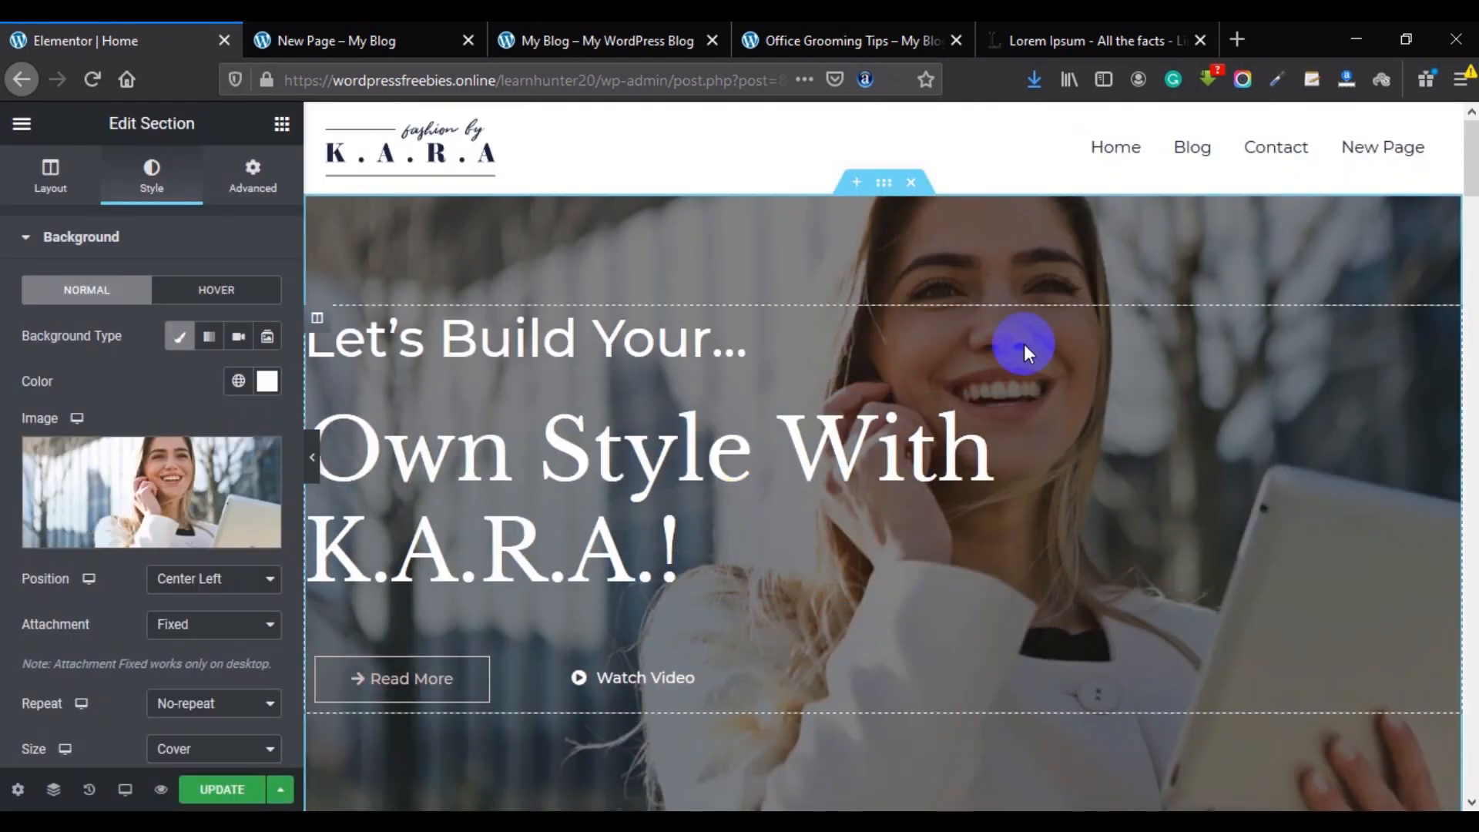
Save the Home page with UPDATE and review the new hero background.
scroll(917, 439, down, 3)
scroll(928, 460, up, 3)
scroll(1131, 463, down, 4)
scroll(1131, 463, up, 2)
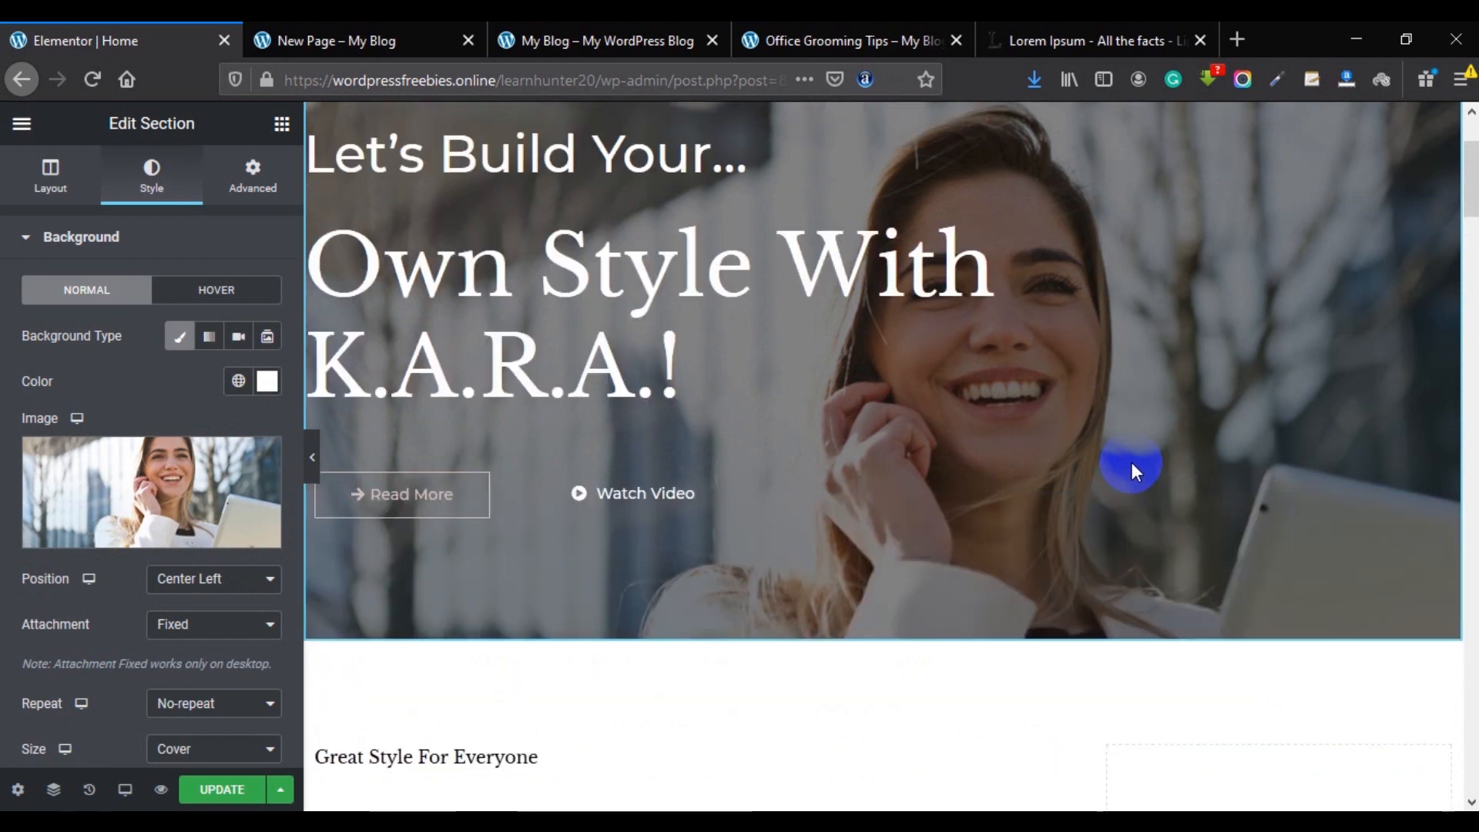
scroll(1131, 462, up, 2)
click(232, 791)
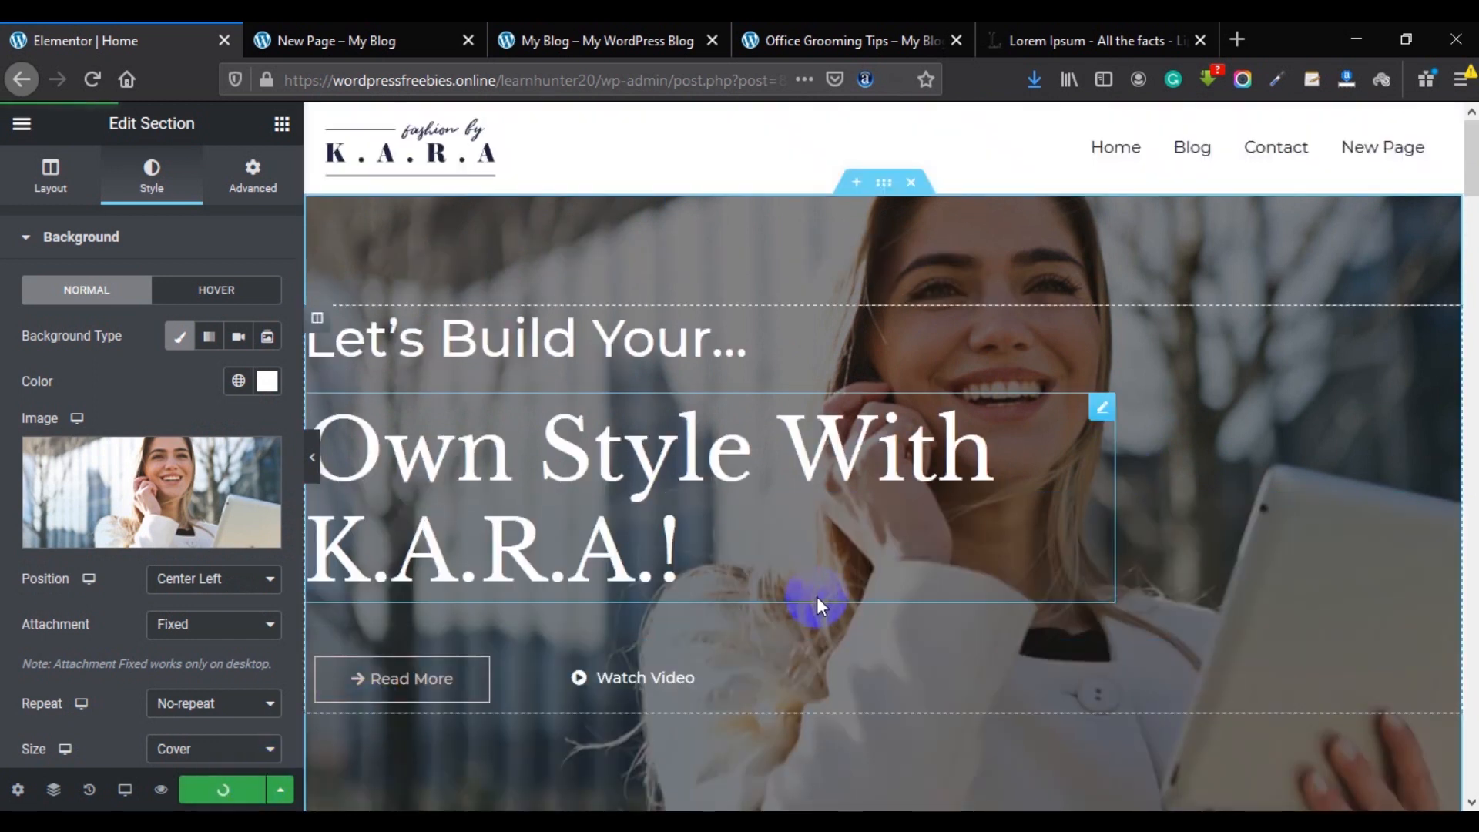
scroll(817, 602, down, 20)
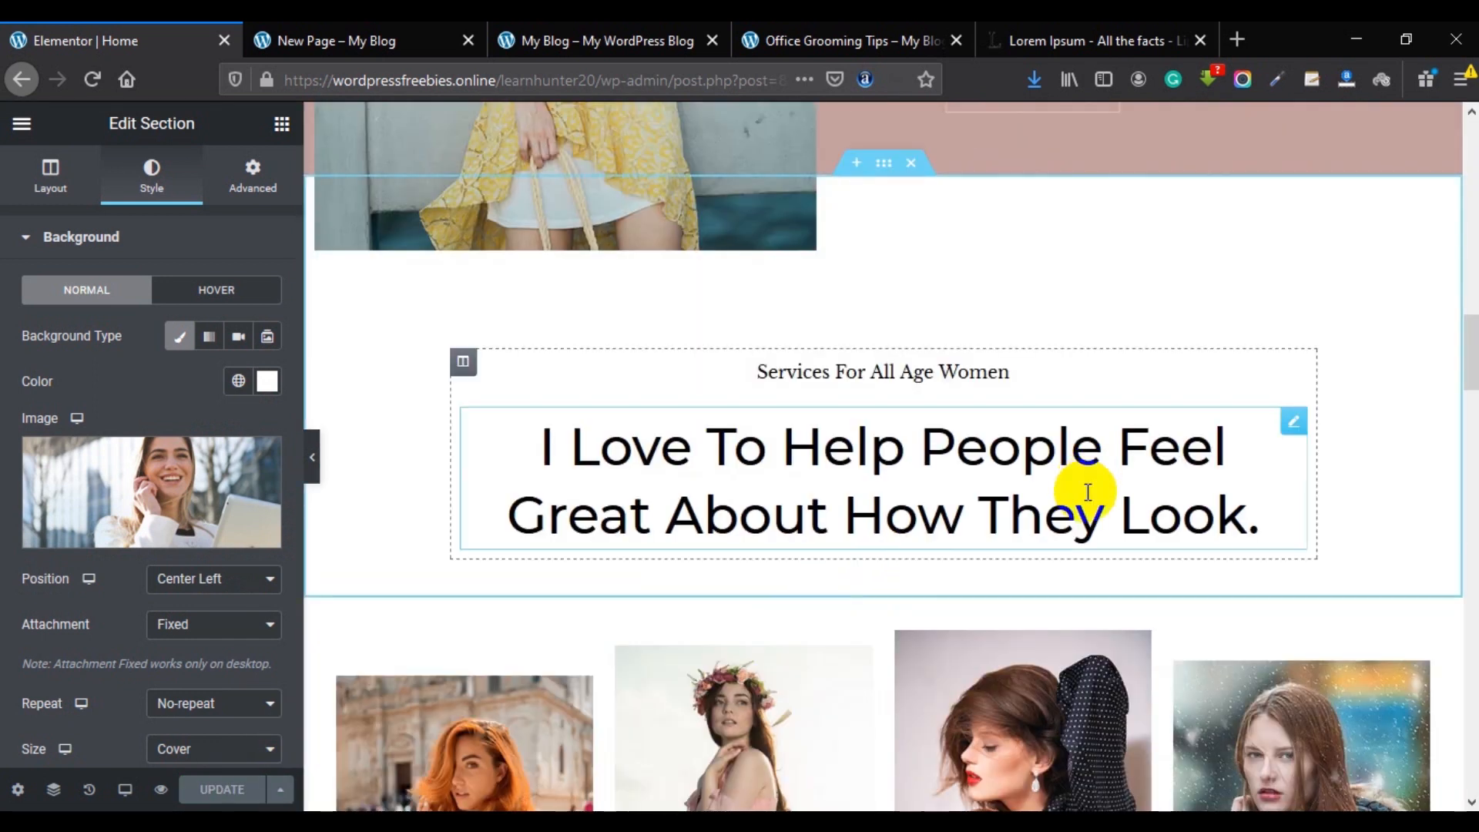
scroll(1088, 493, up, 20)
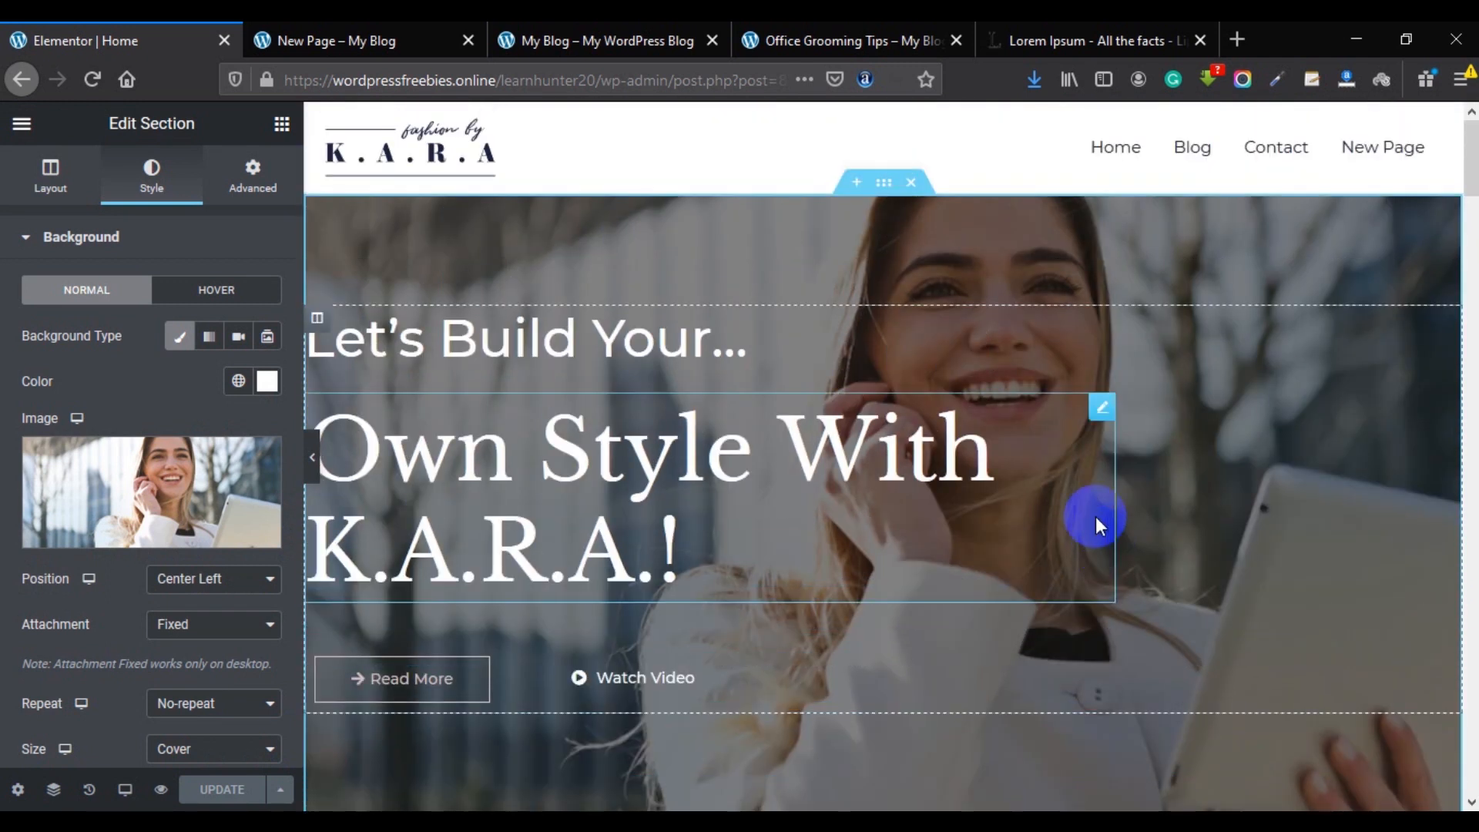
Exit Elementor to the dashboard and open the live site in a new tab.
click(21, 128)
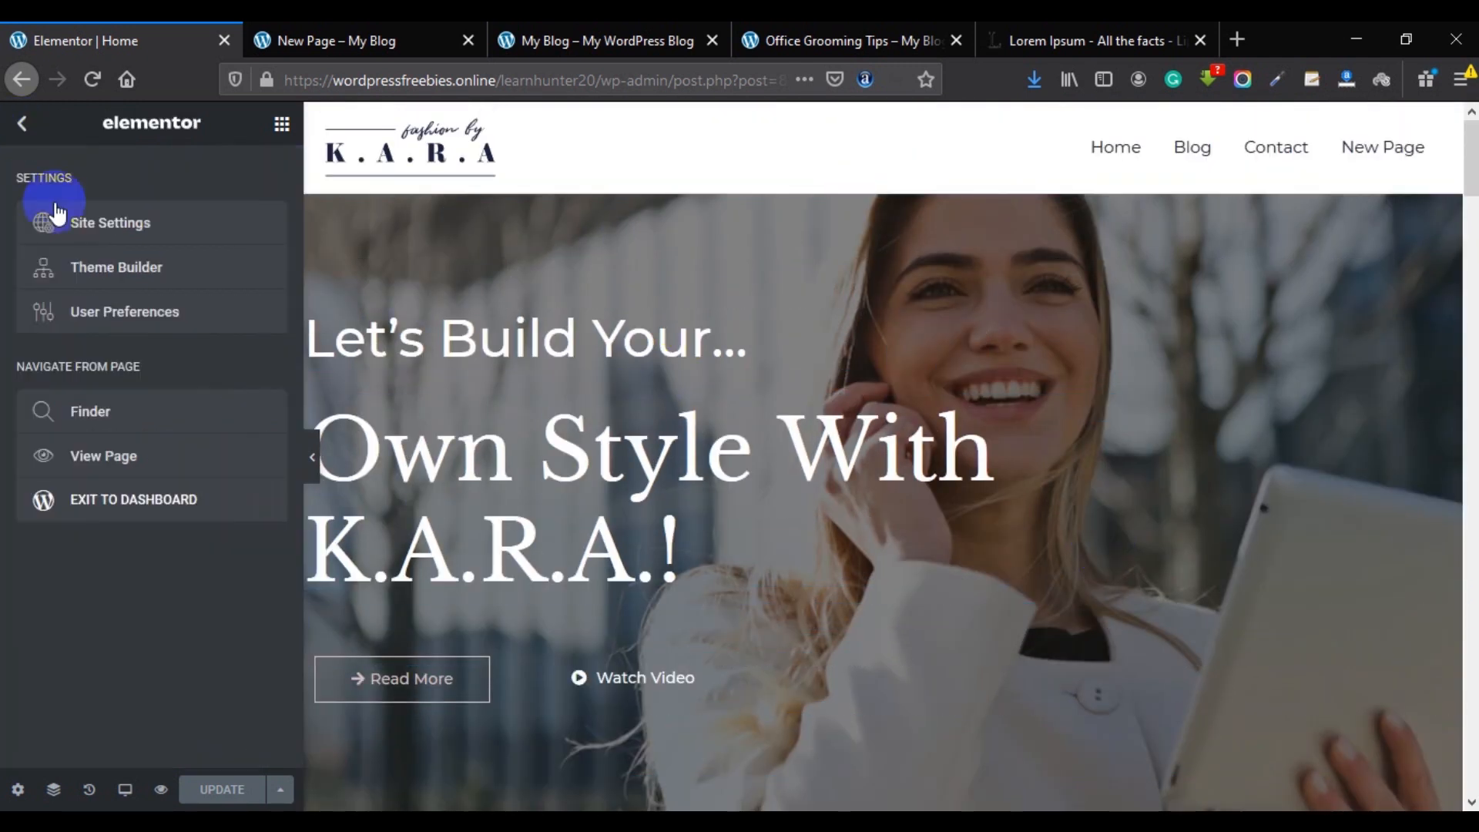
click(119, 501)
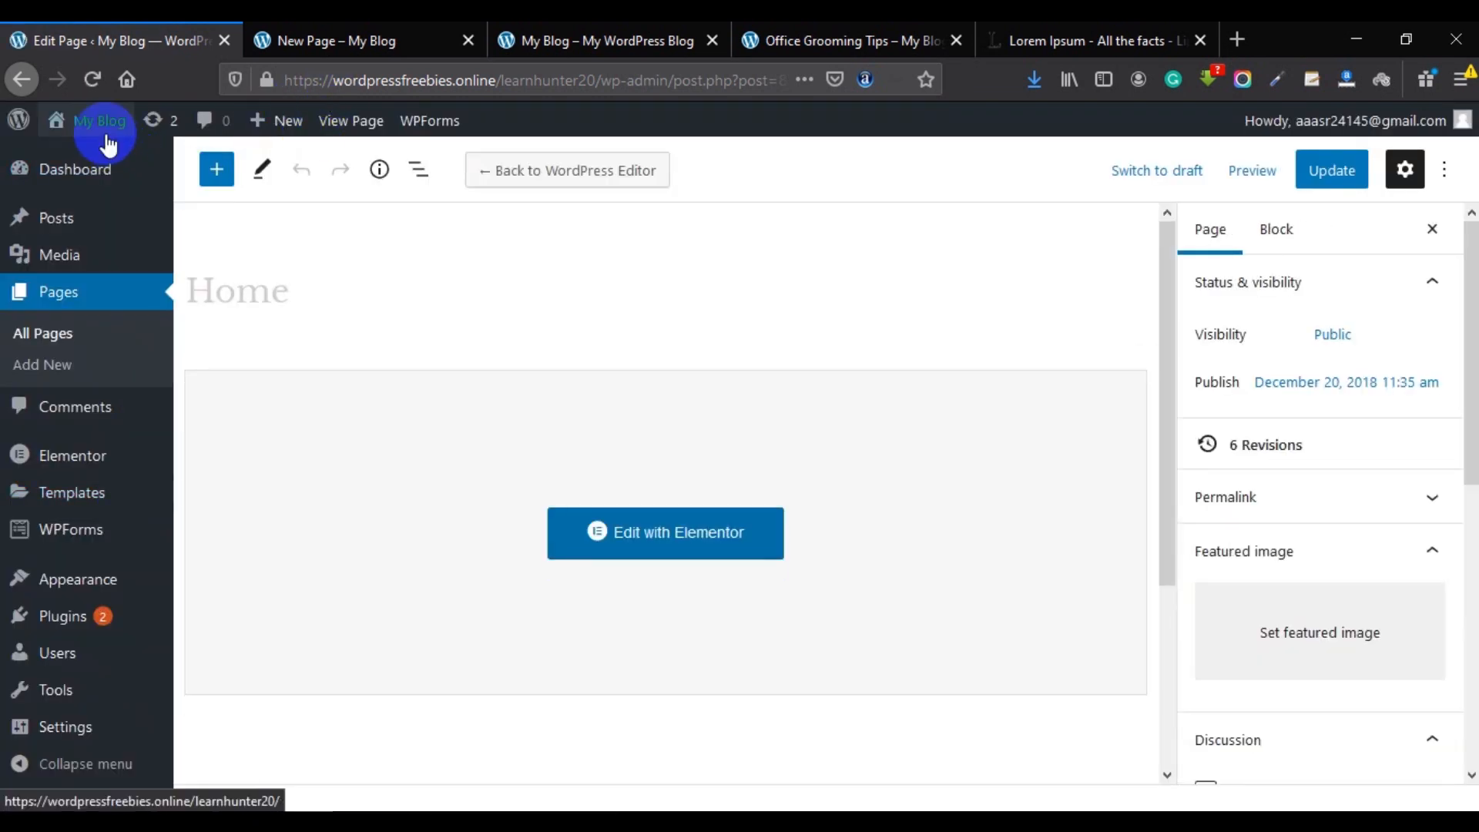
right_click(123, 148)
click(158, 158)
click(300, 38)
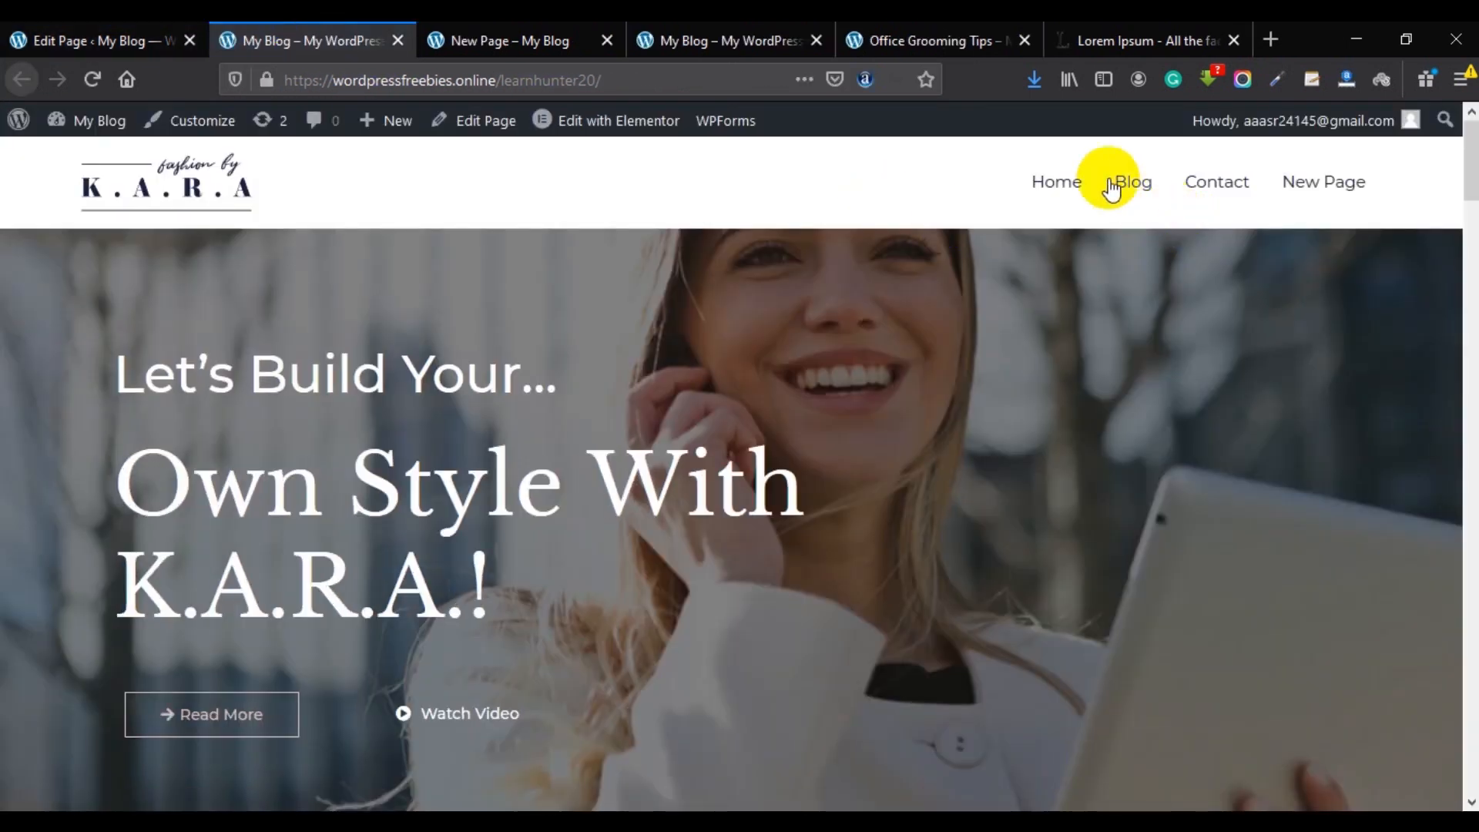
Reload the home page to check the smiling-woman hero, then open the Customizer.
click(1081, 182)
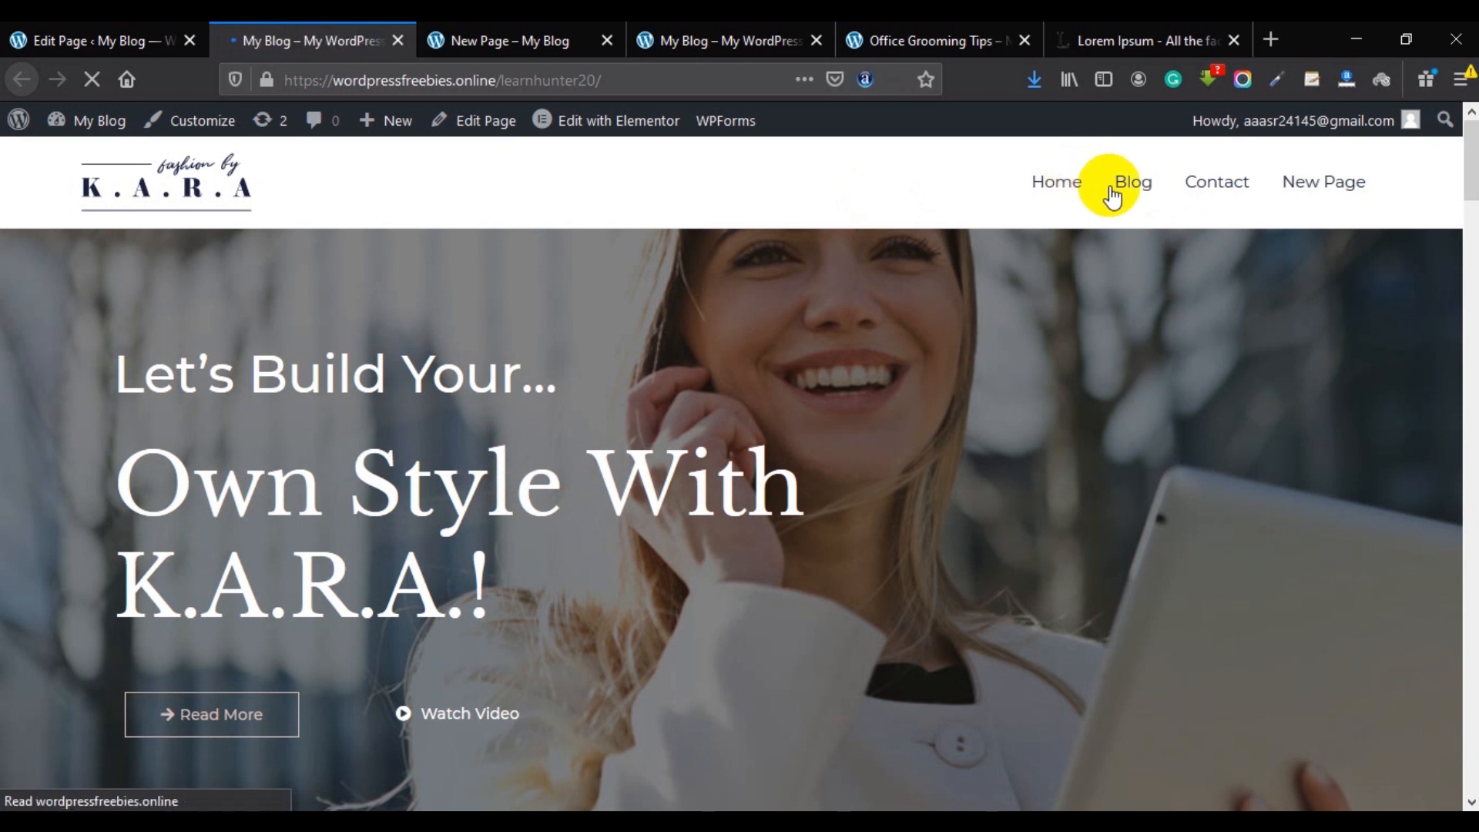
scroll(845, 429, down, 15)
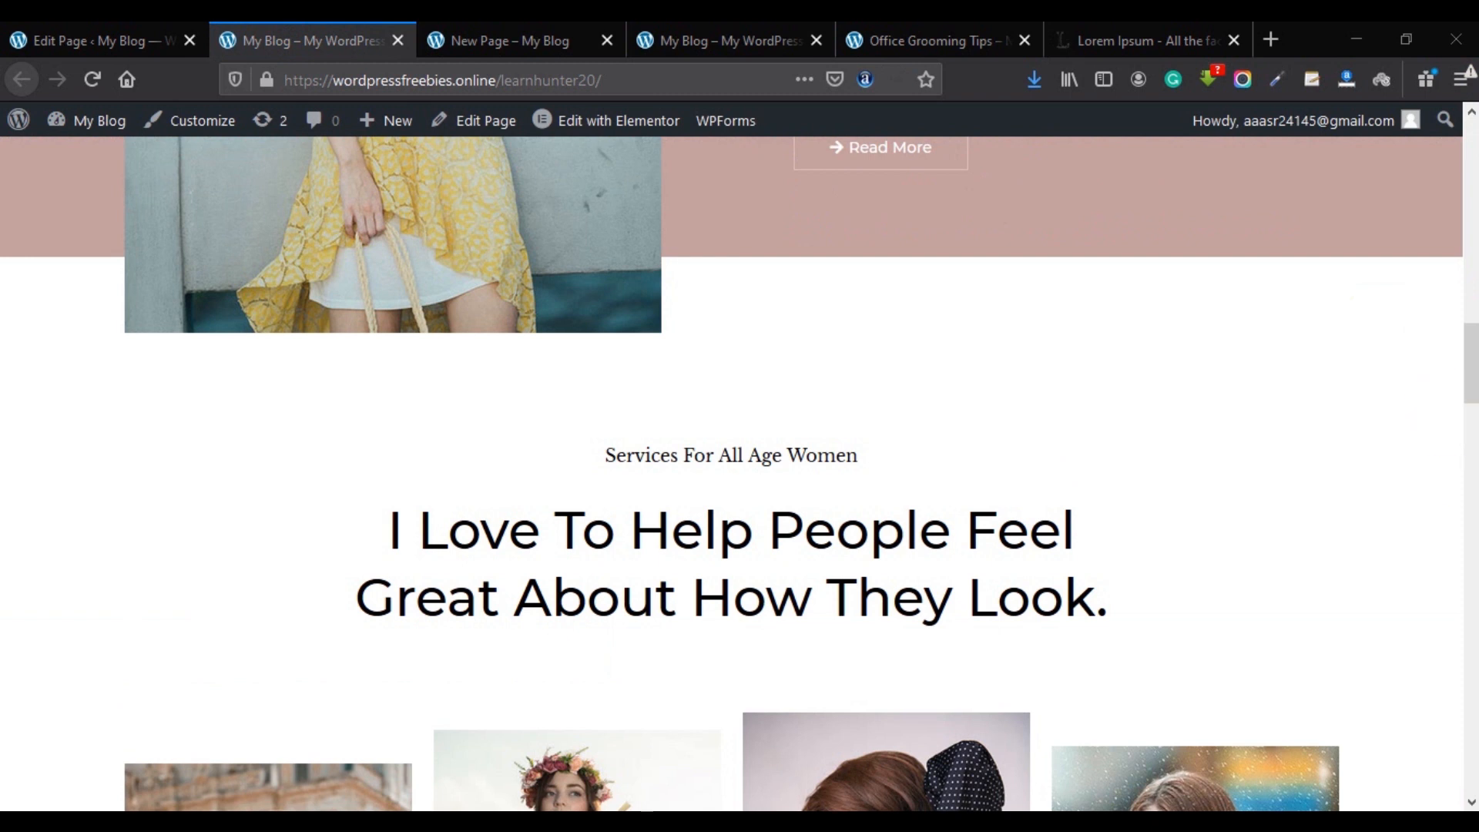
drag(1470, 363, 1452, 152)
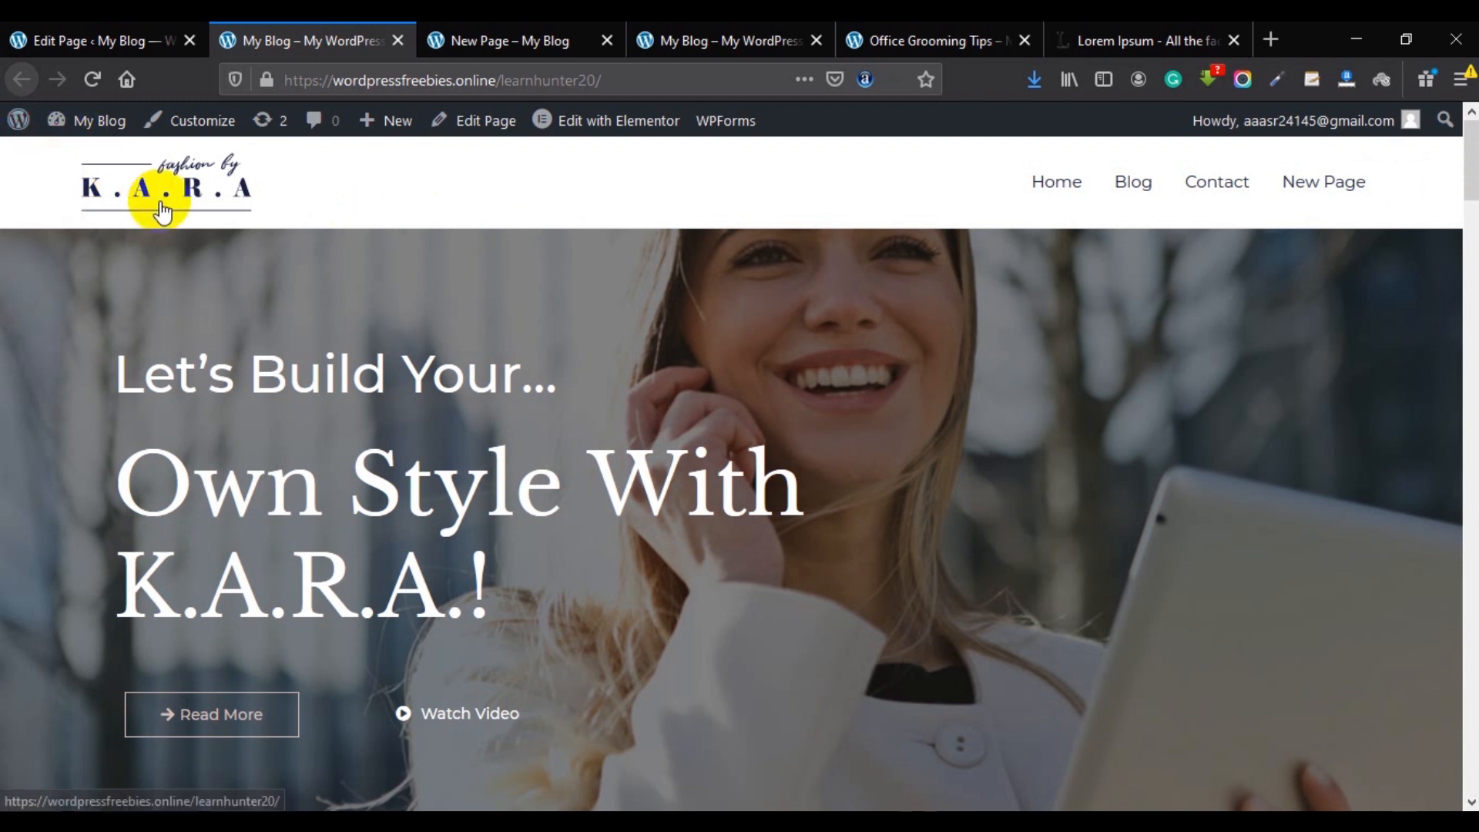
click(198, 127)
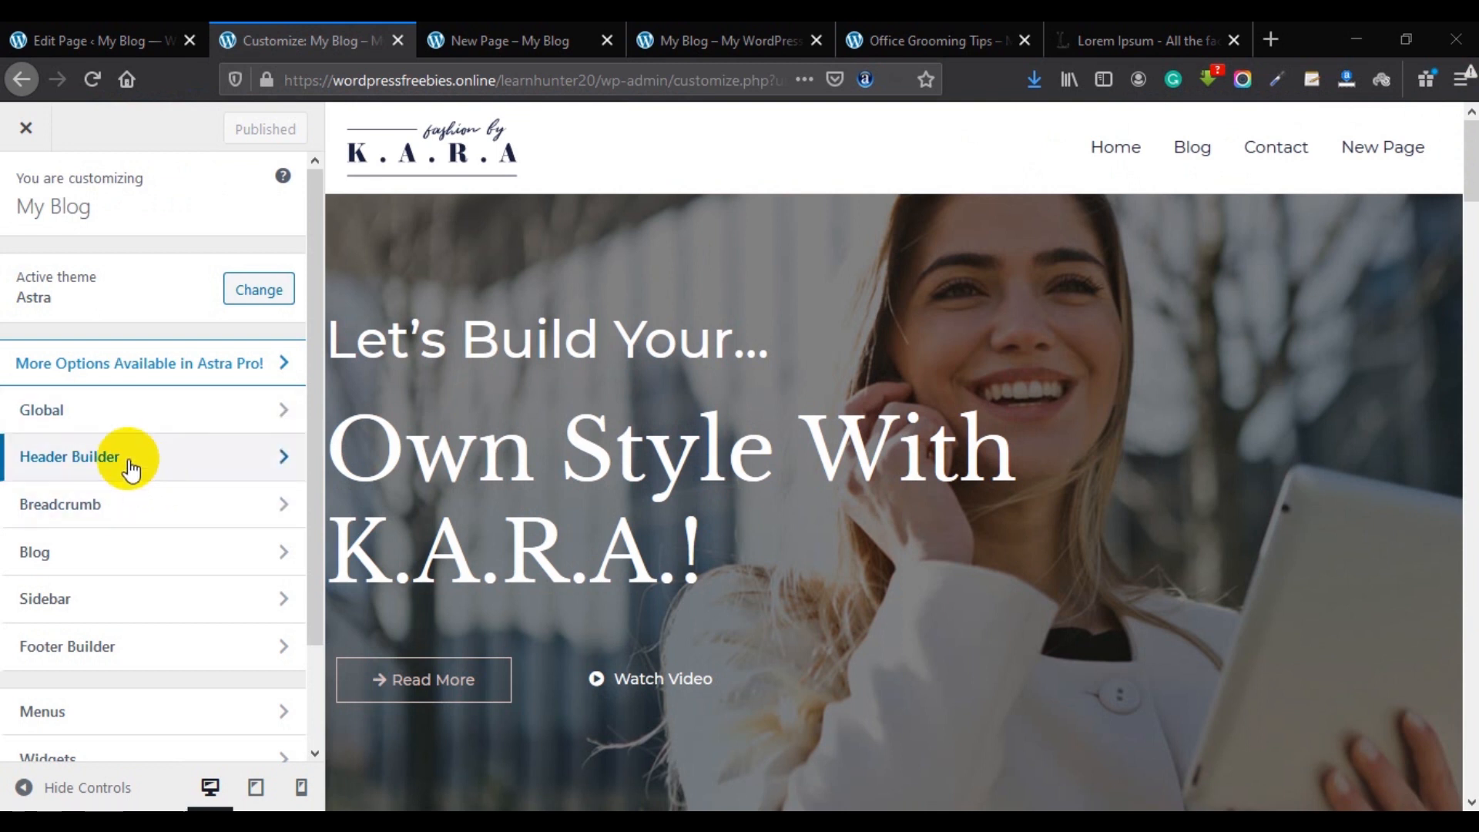
Open the header's logo settings and browse the media library for a replacement logo.
click(74, 462)
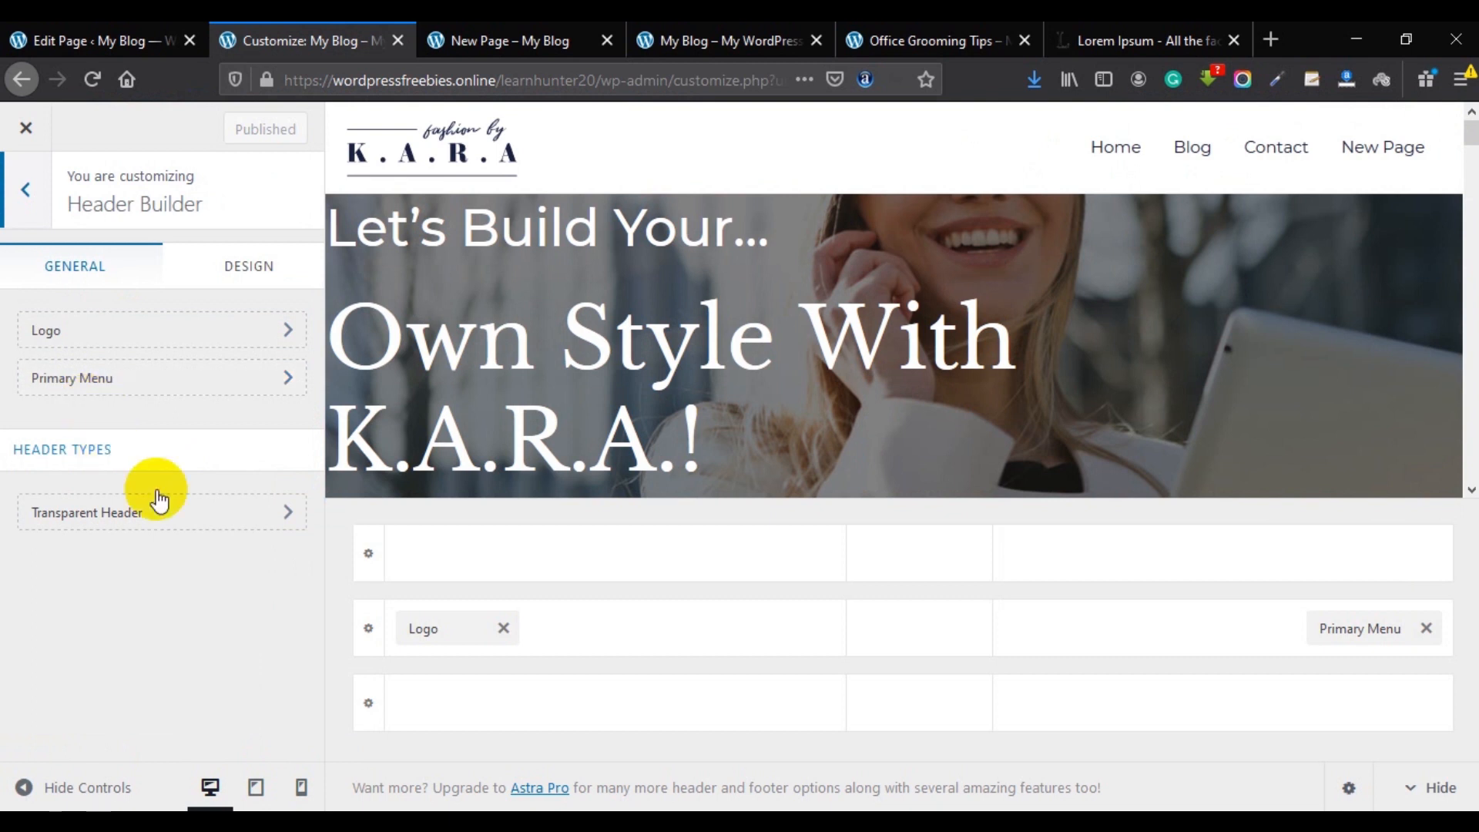
click(424, 625)
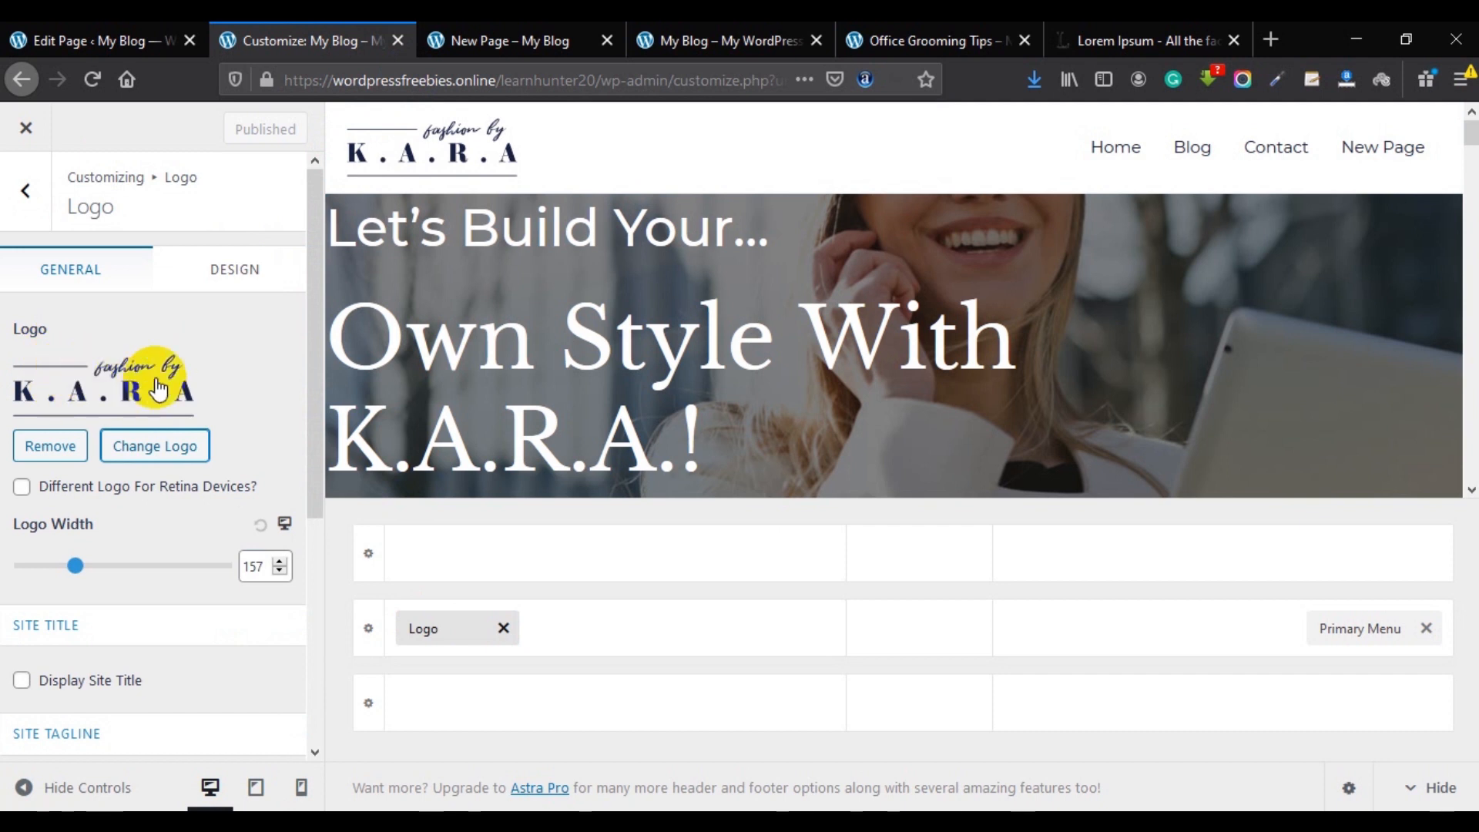
click(154, 446)
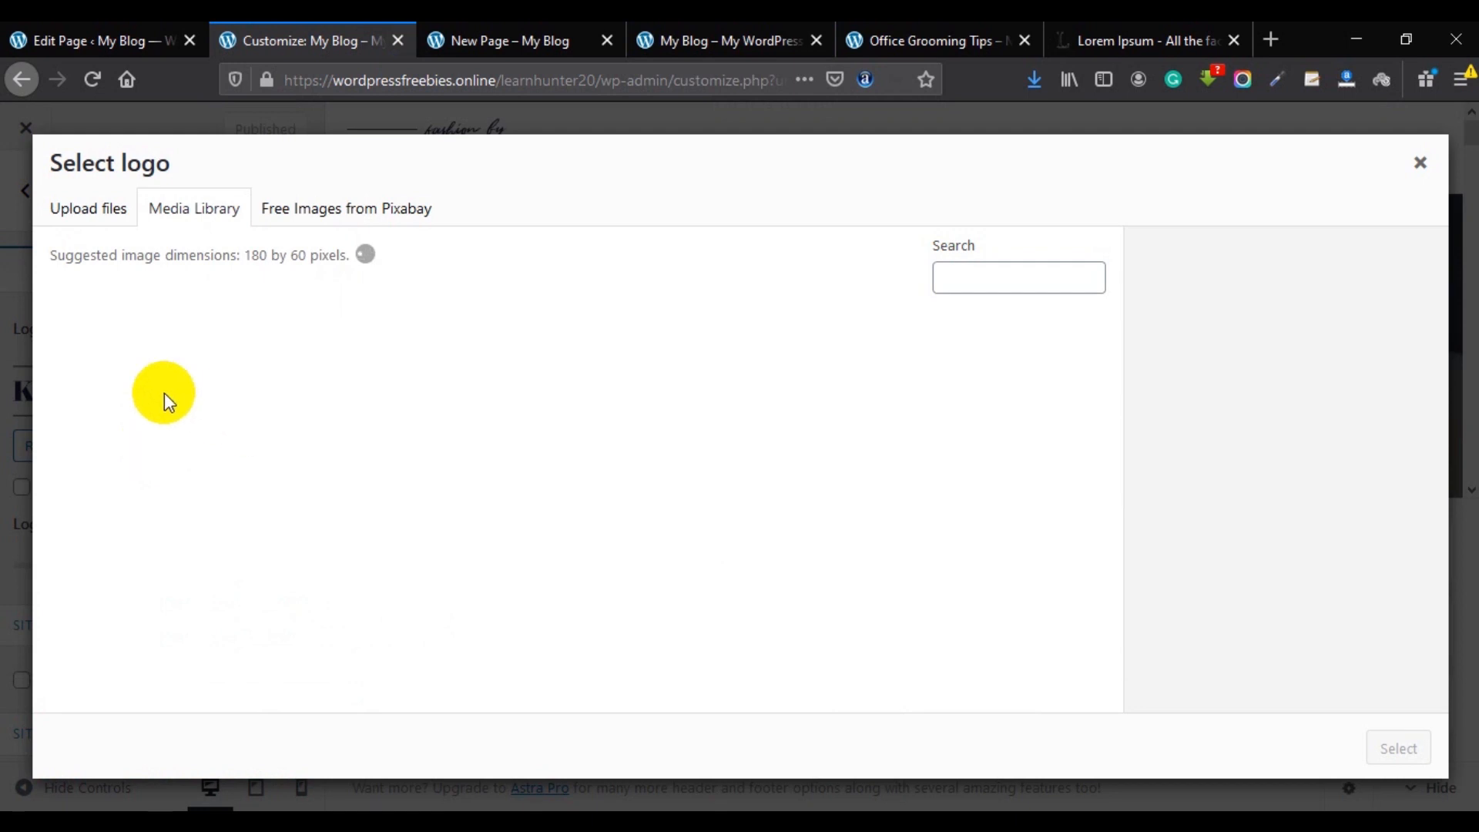
scroll(720, 429, down, 5)
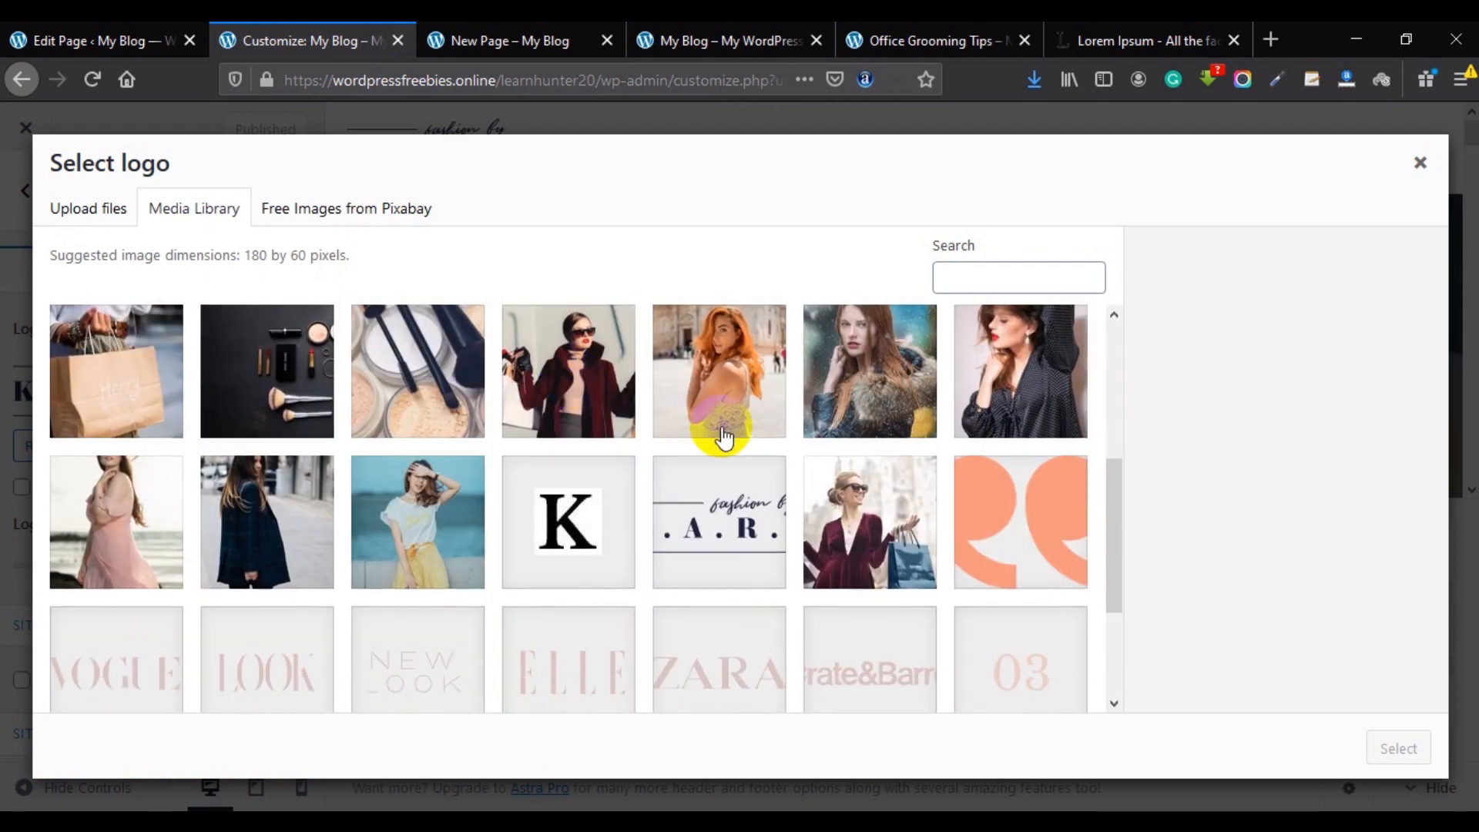
scroll(736, 445, up, 3)
scroll(540, 524, down, 1)
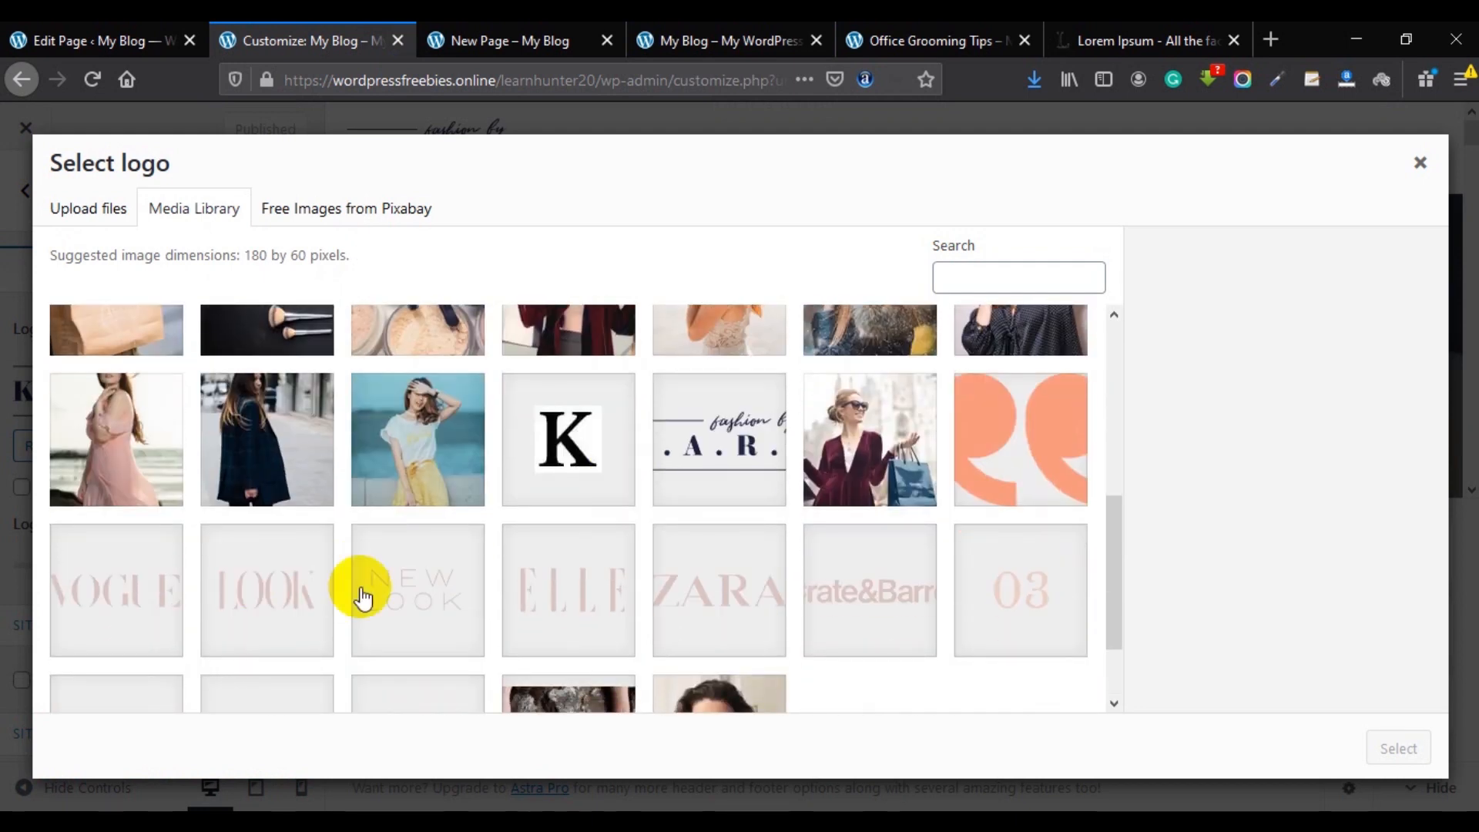
scroll(1007, 552, up, 4)
scroll(1098, 560, down, 3)
scroll(1098, 560, down, 3)
Set the uncropped ZARA image (logo03-free-img.png) as the site logo and publish.
click(775, 488)
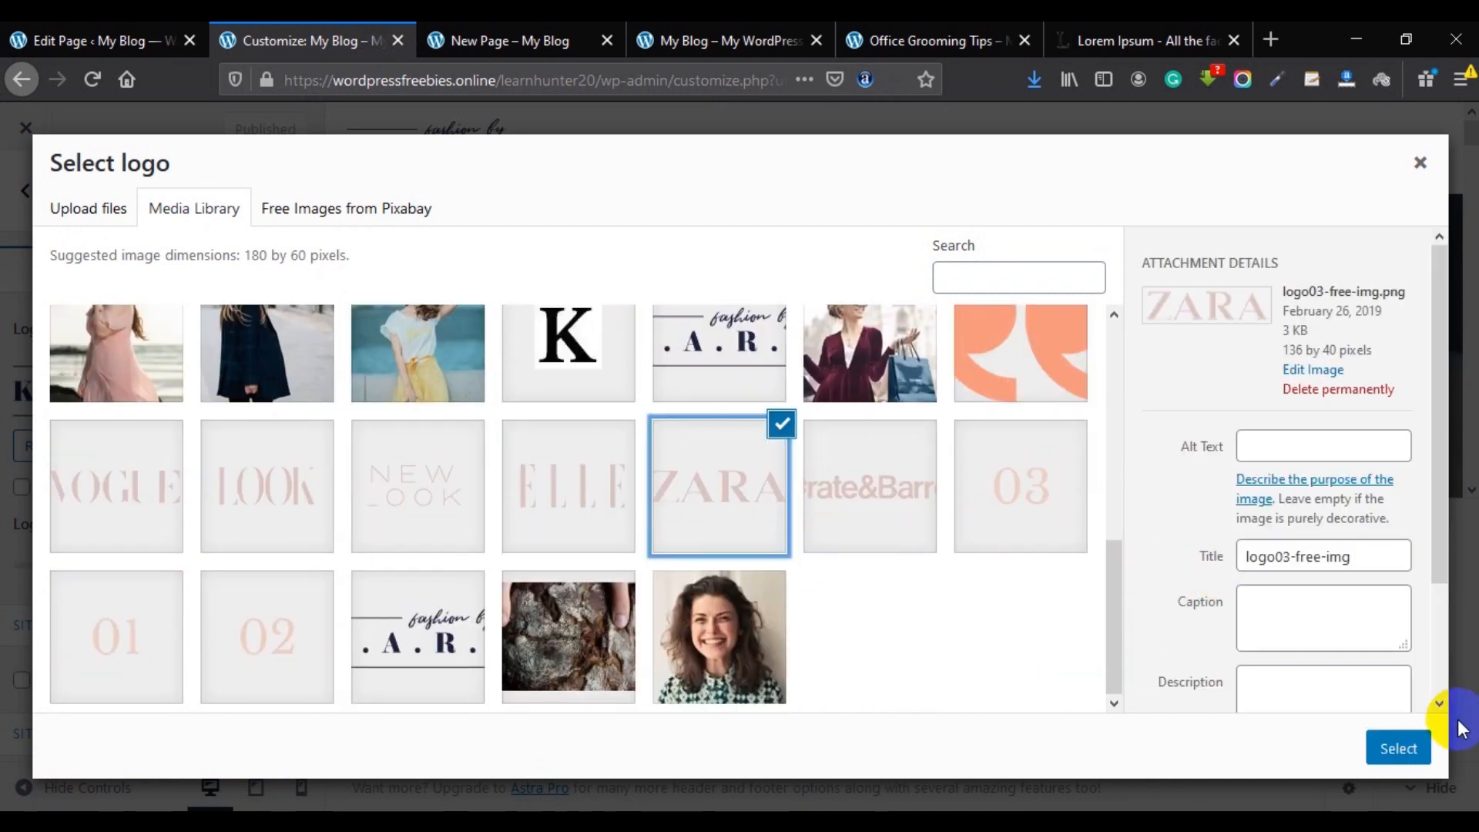
click(1396, 749)
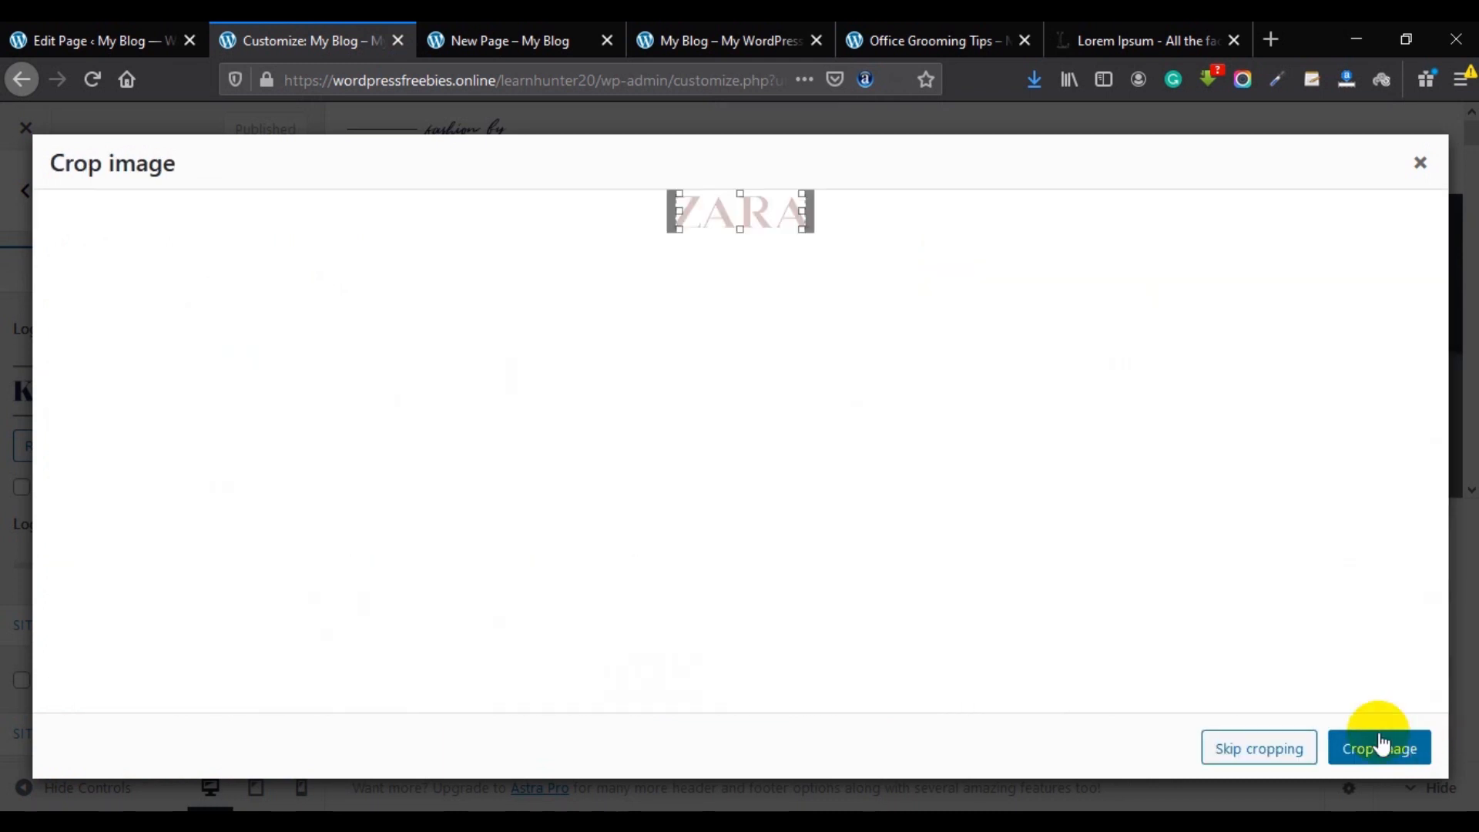
click(1255, 750)
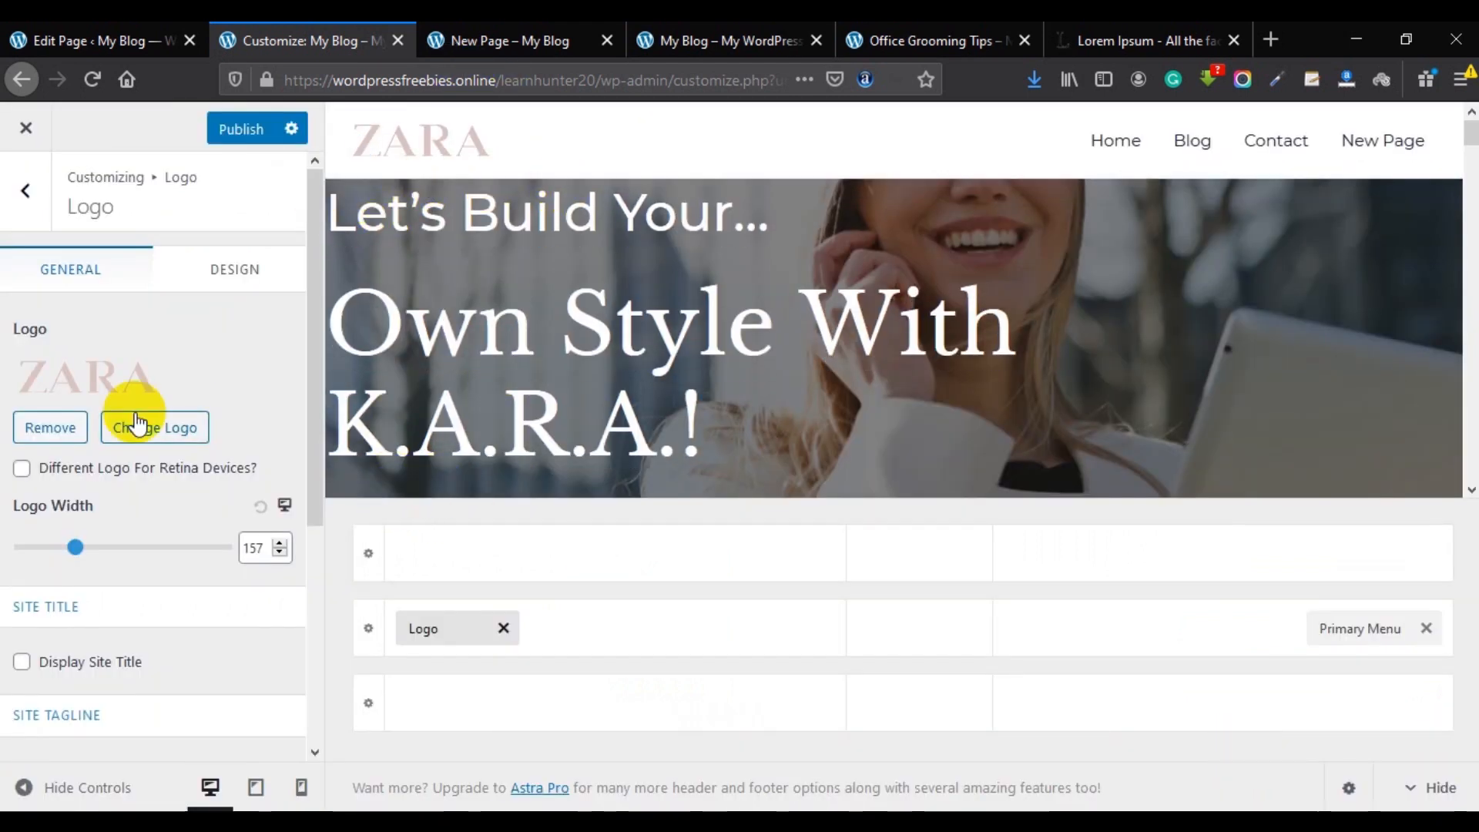
scroll(138, 423, down, 1)
scroll(146, 455, down, 1)
scroll(166, 370, up, 2)
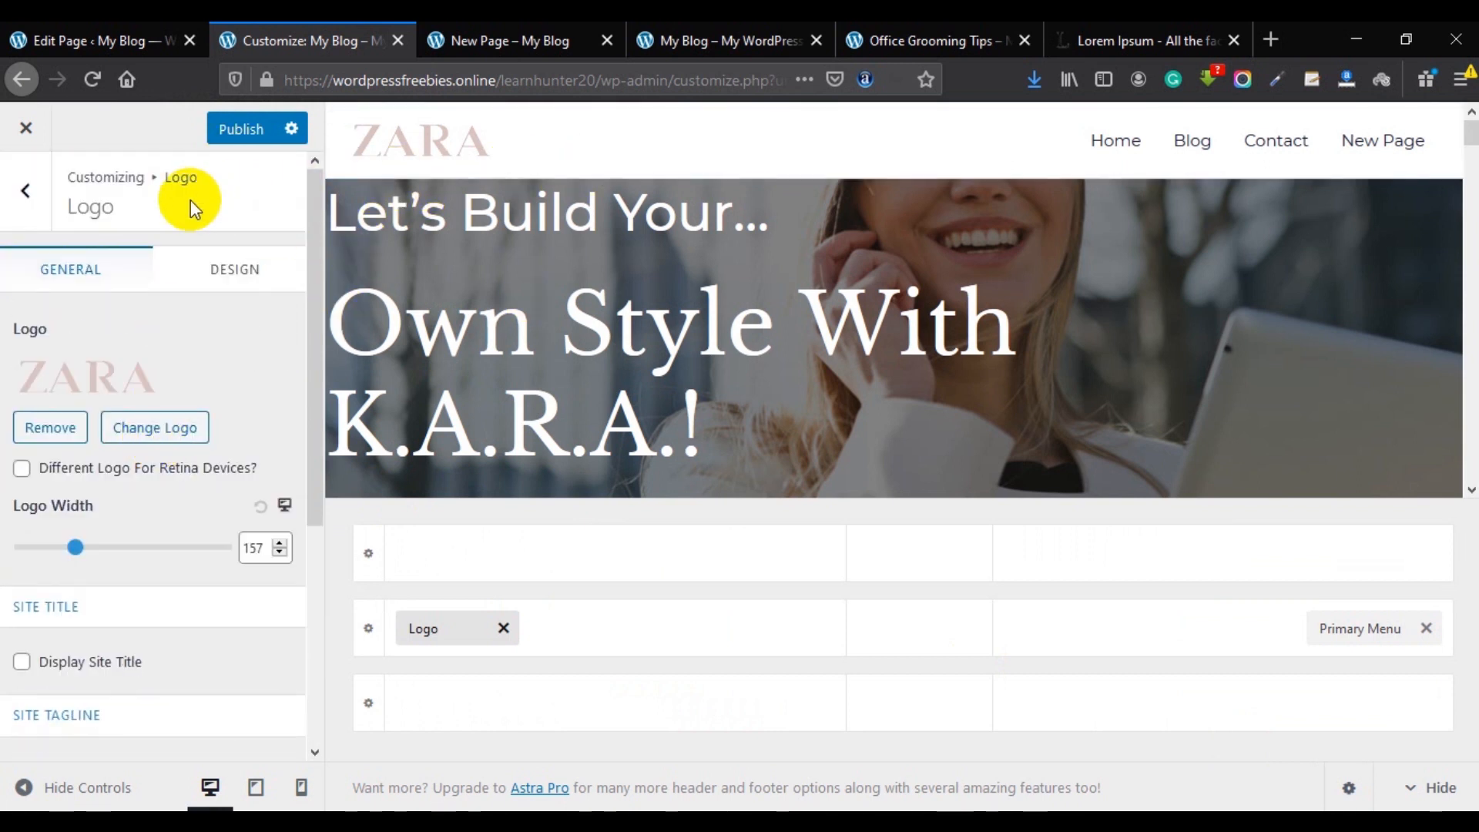
click(218, 131)
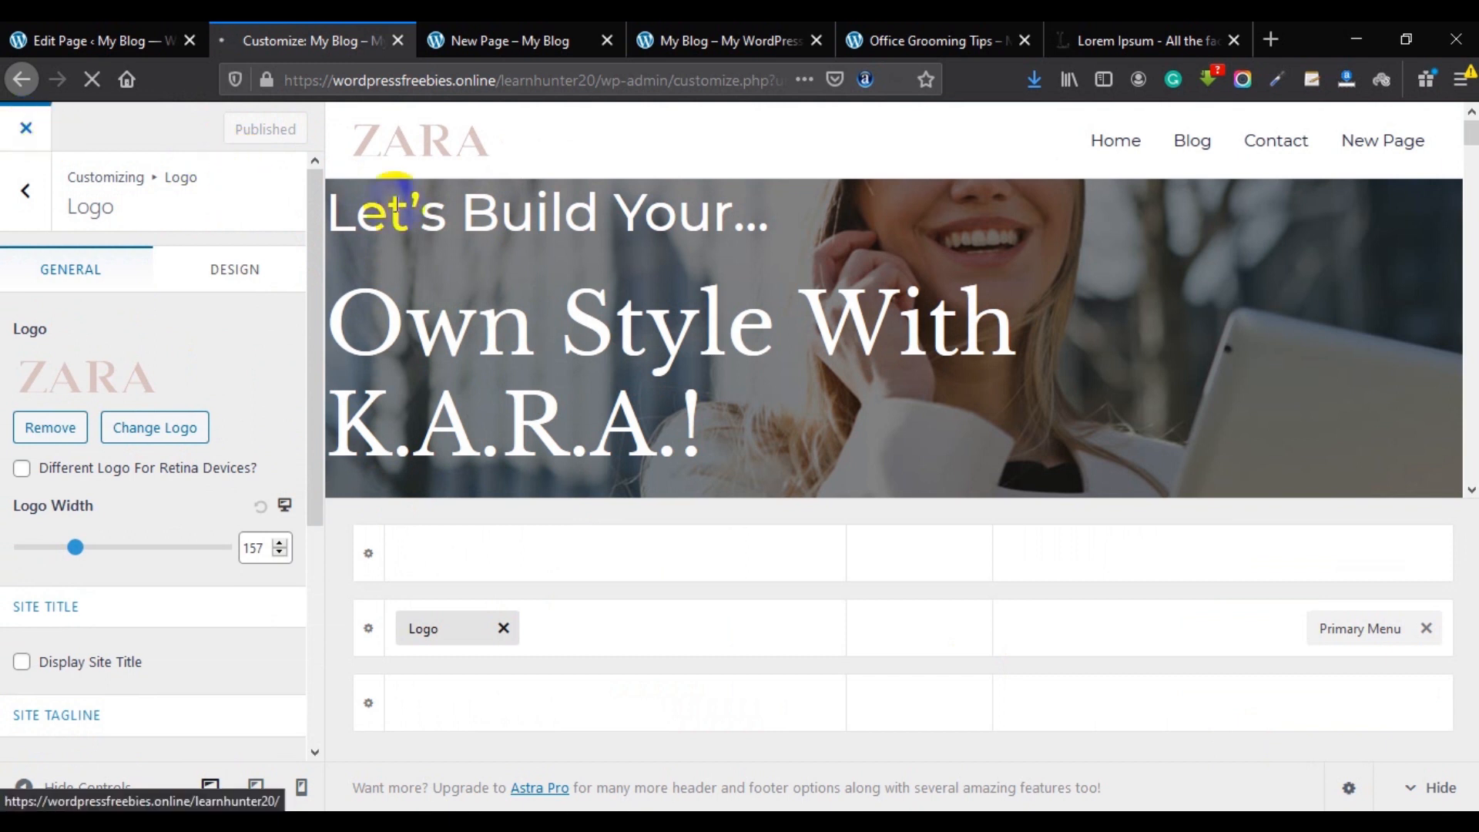
Go to the live site's Contact page from the menu.
scroll(814, 363, down, 5)
scroll(1088, 336, up, 6)
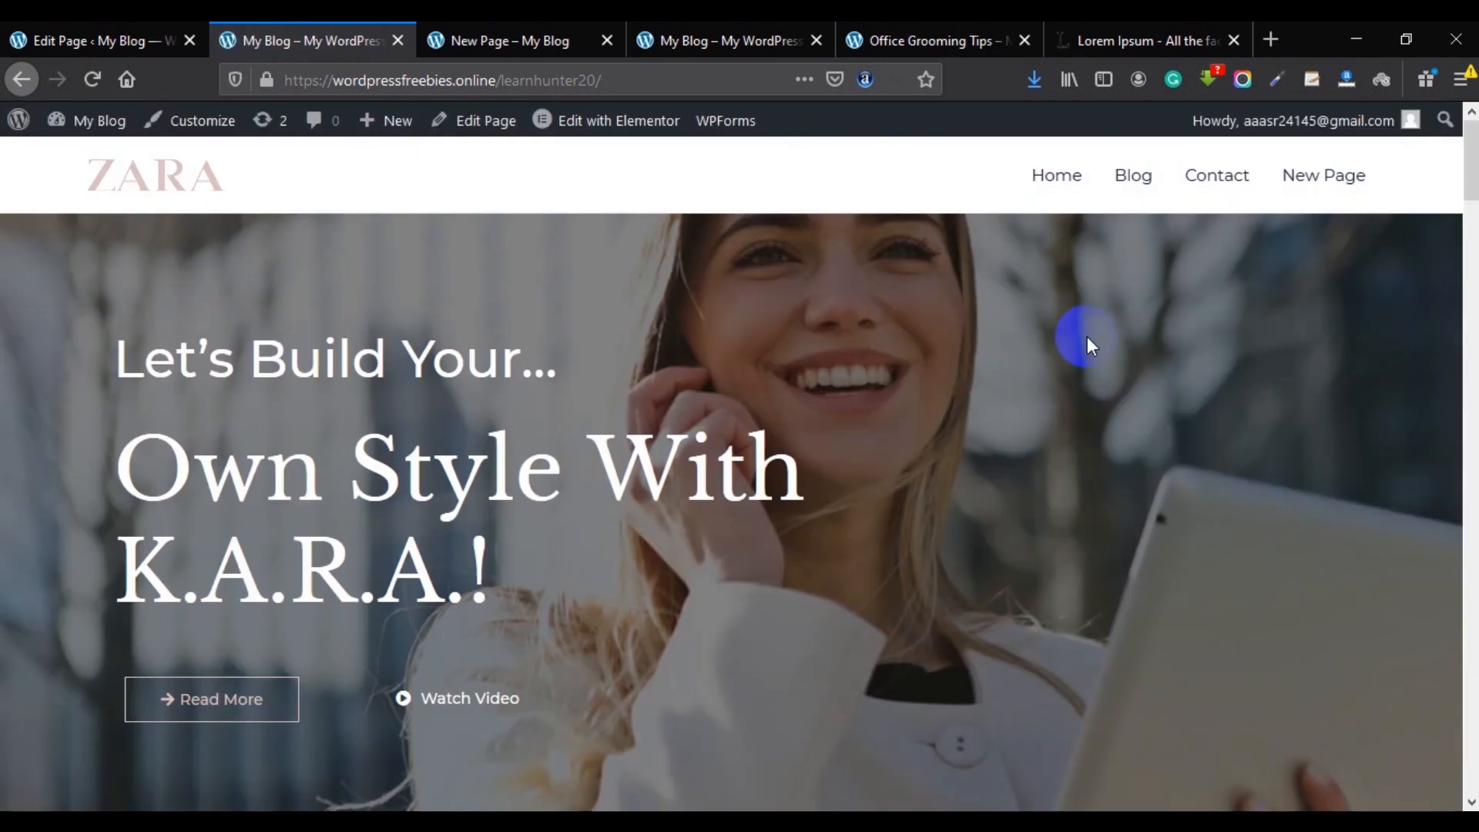
scroll(533, 460, down, 5)
scroll(536, 460, up, 5)
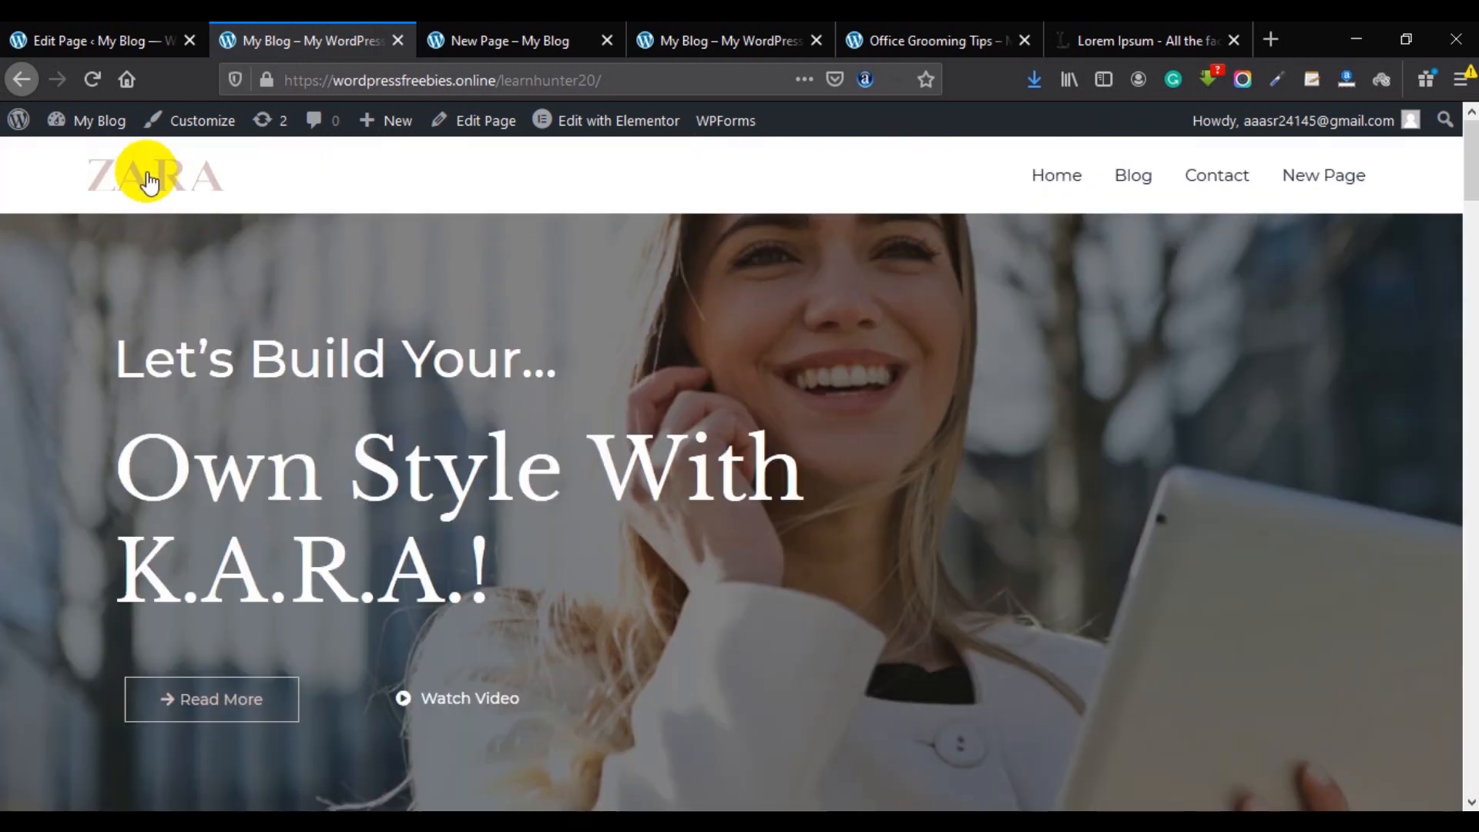
click(1214, 187)
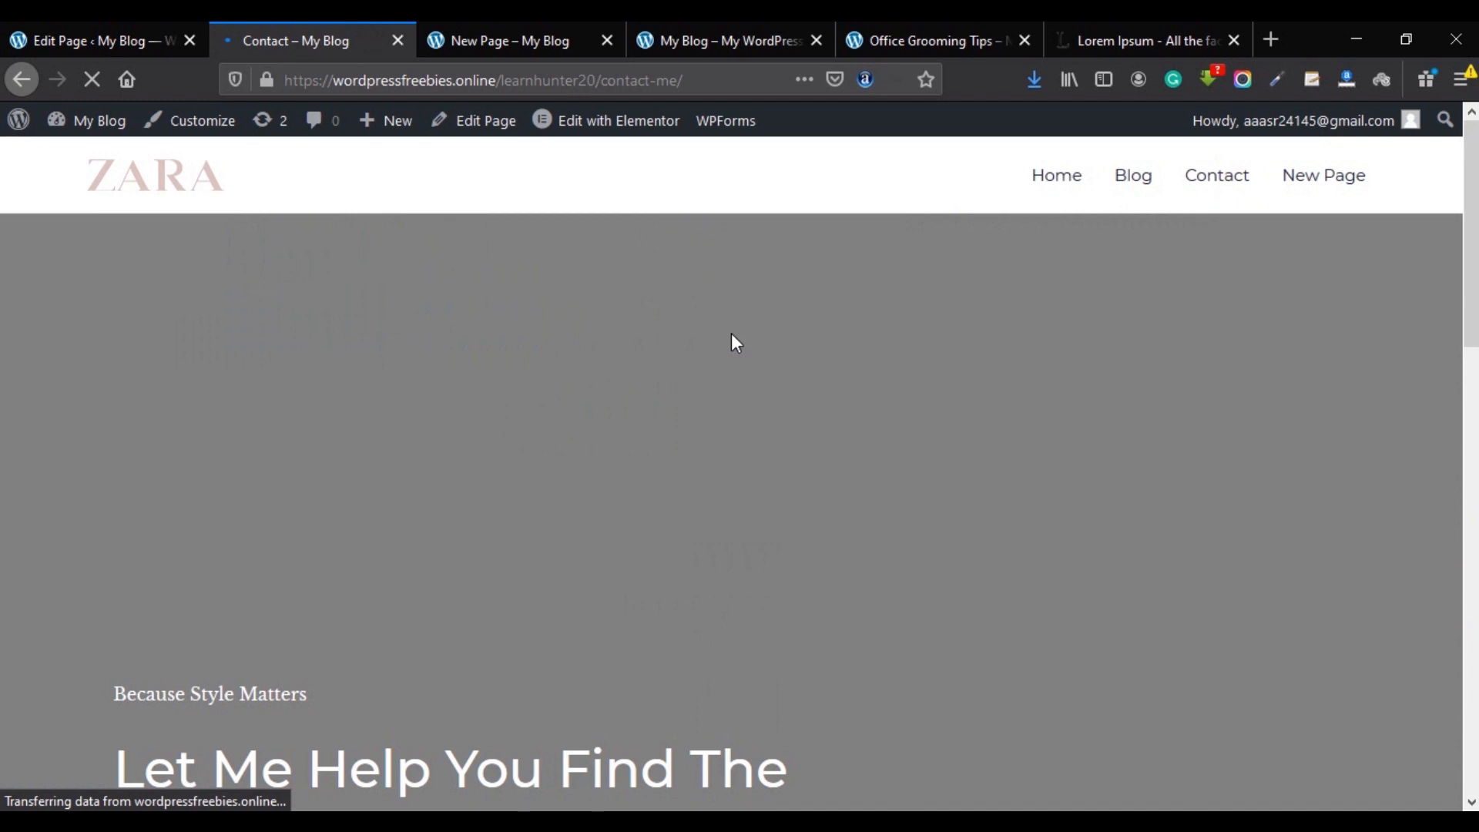
click(750, 399)
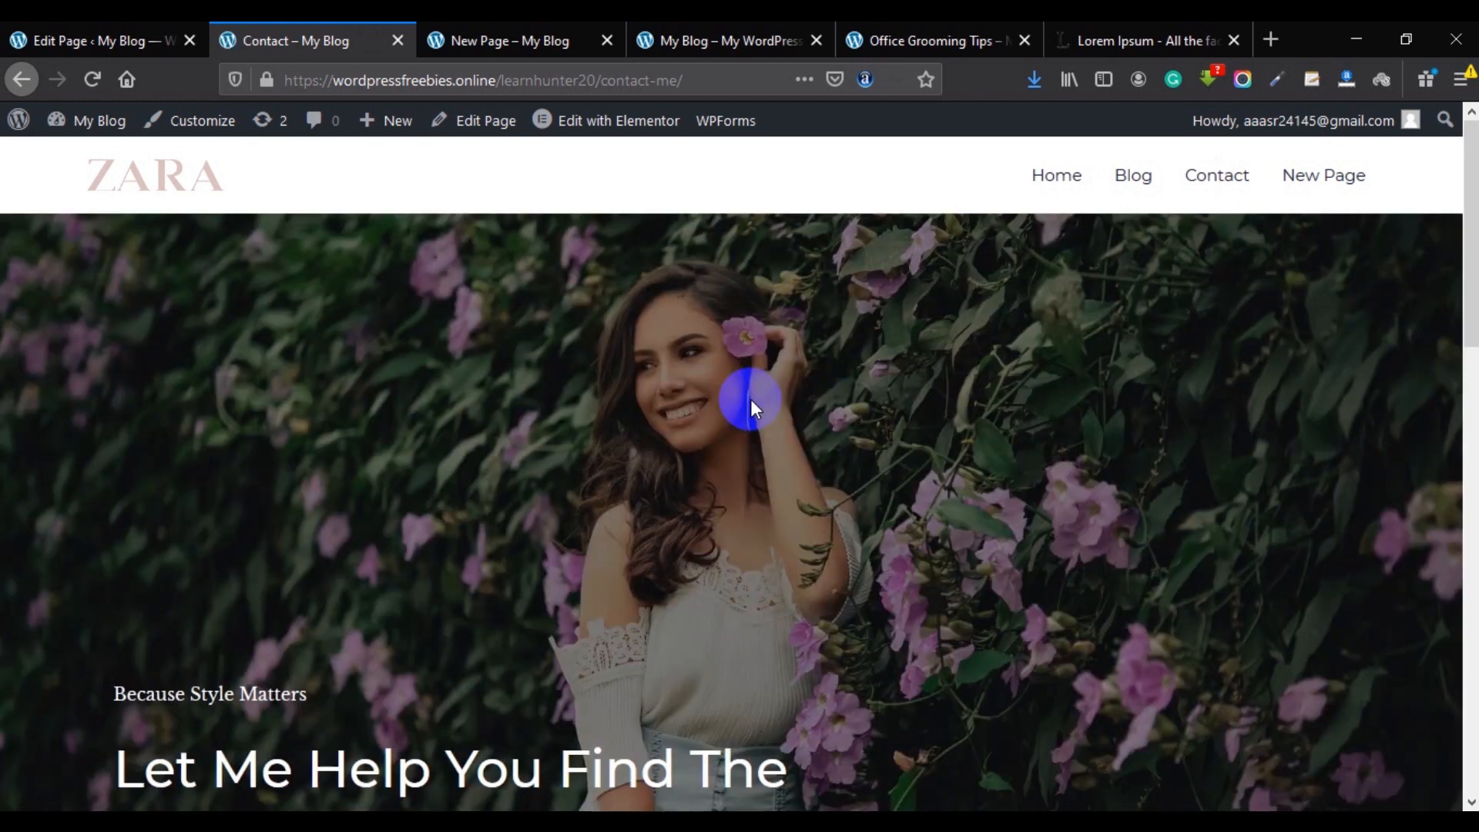
Open the Contact page in the Elementor editor via Edit with Elementor.
scroll(922, 416, down, 4)
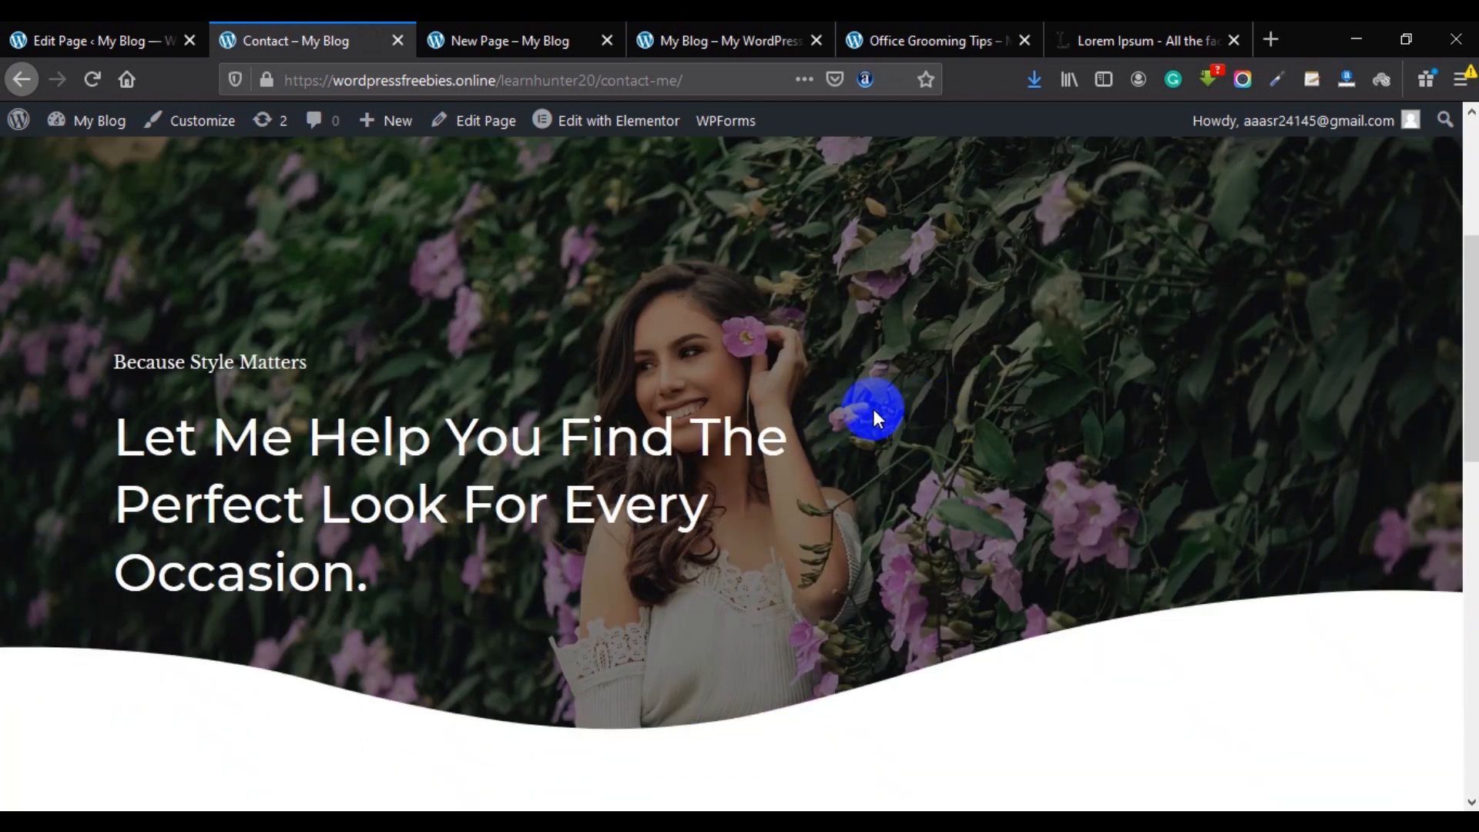
scroll(874, 409, up, 4)
scroll(1167, 312, down, 15)
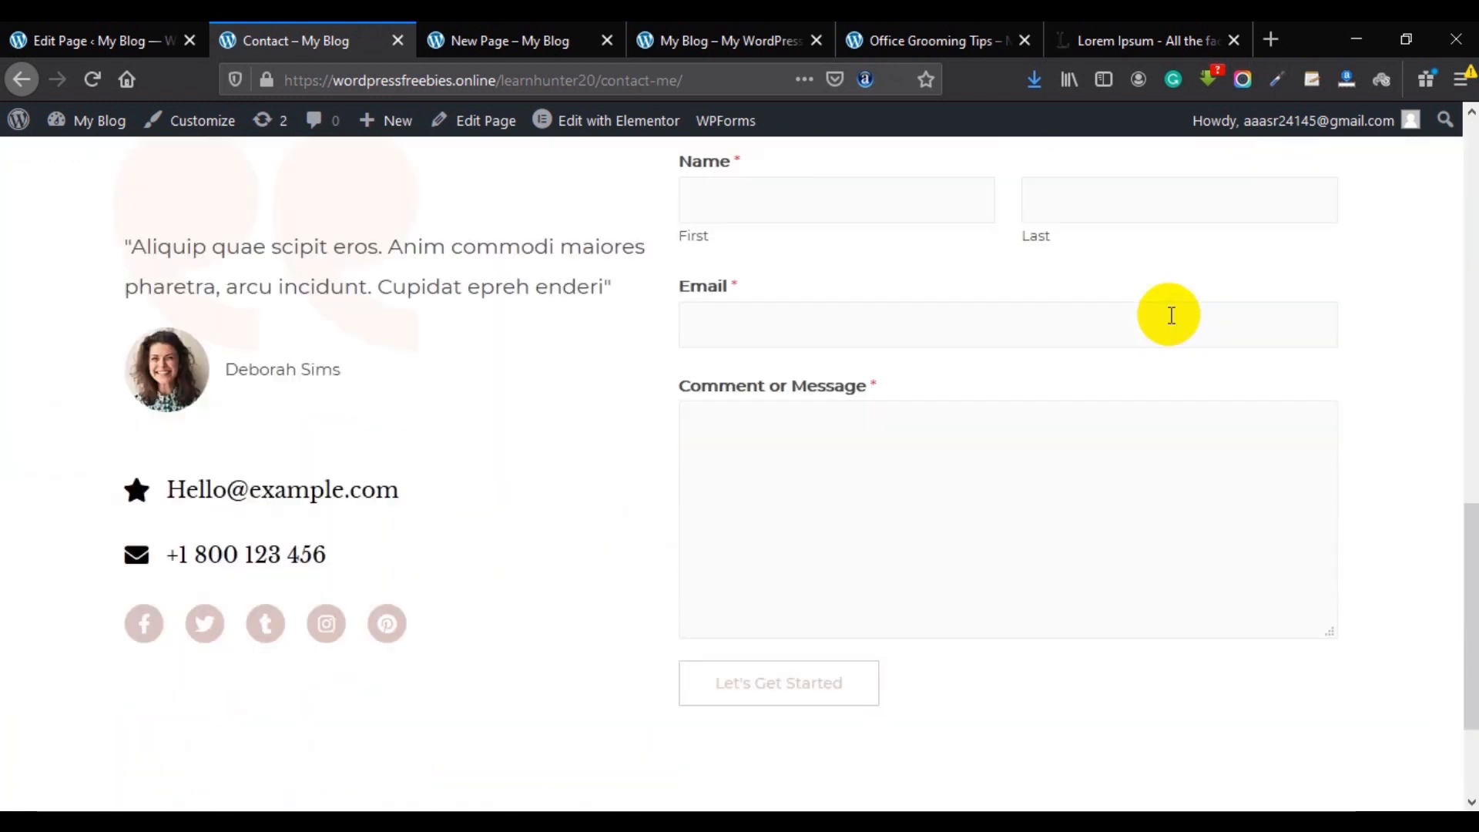
scroll(1002, 346, up, 2)
scroll(556, 407, up, 6)
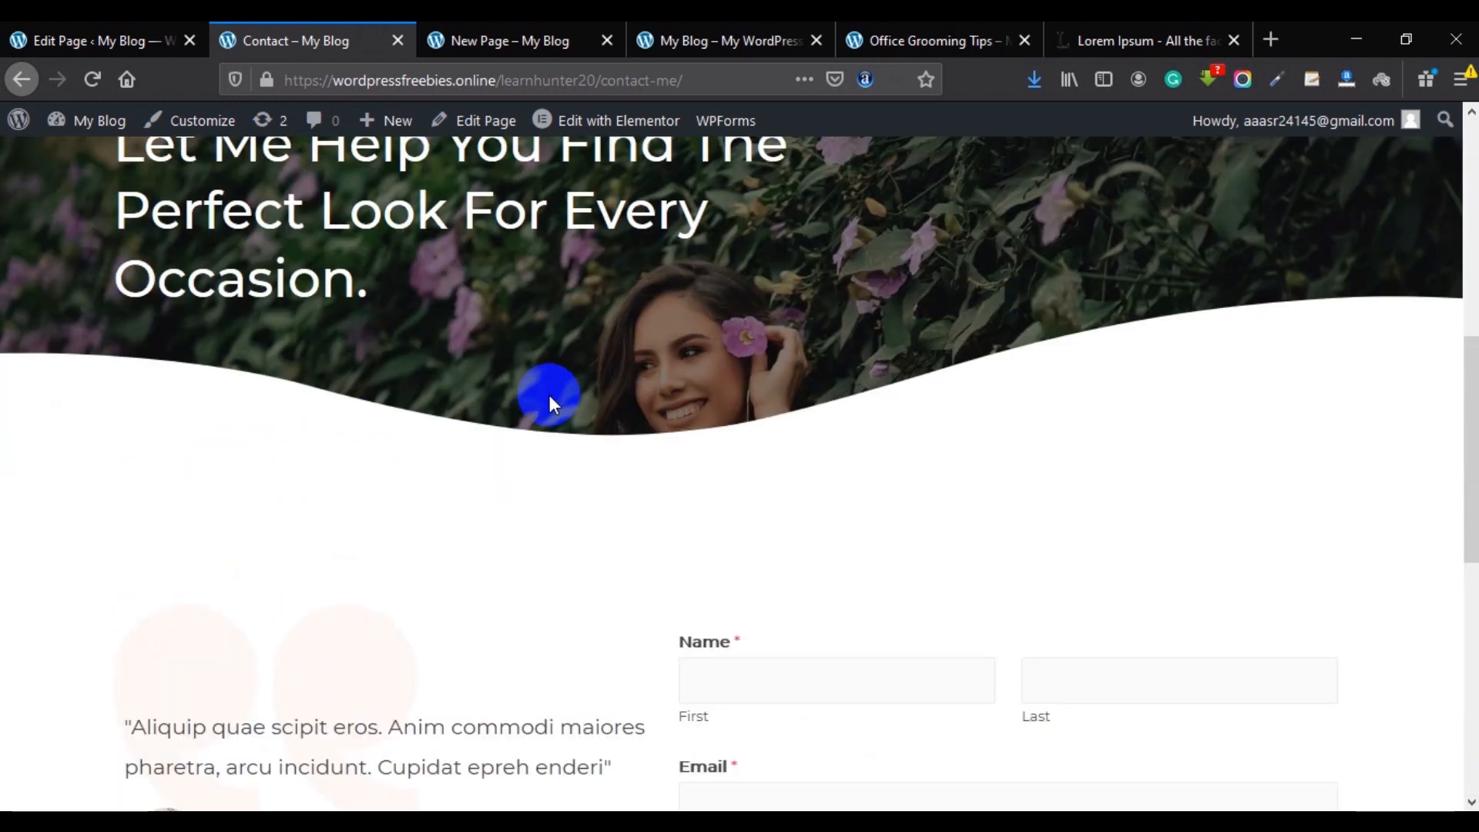
scroll(549, 395, up, 7)
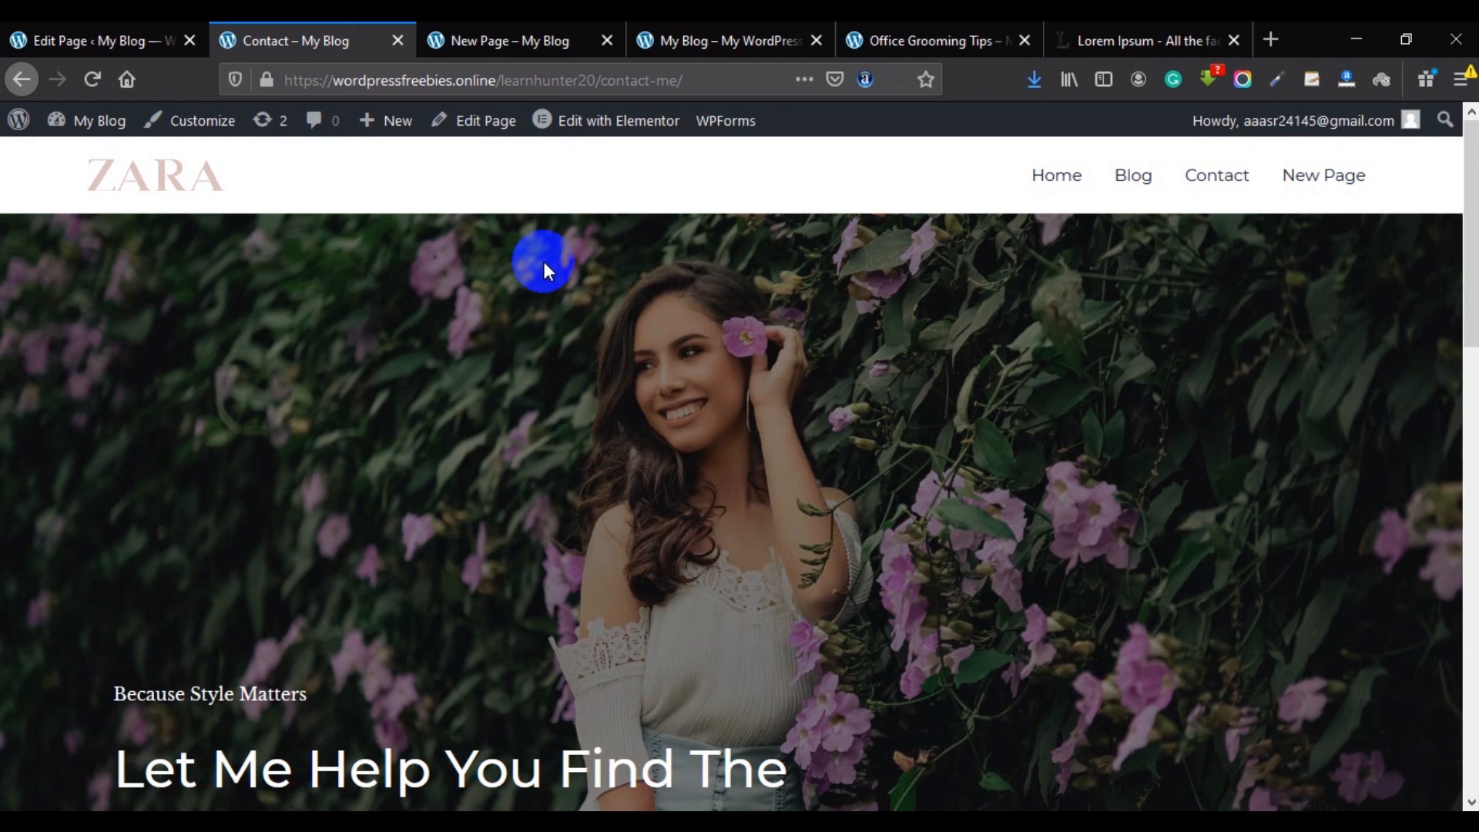
click(593, 123)
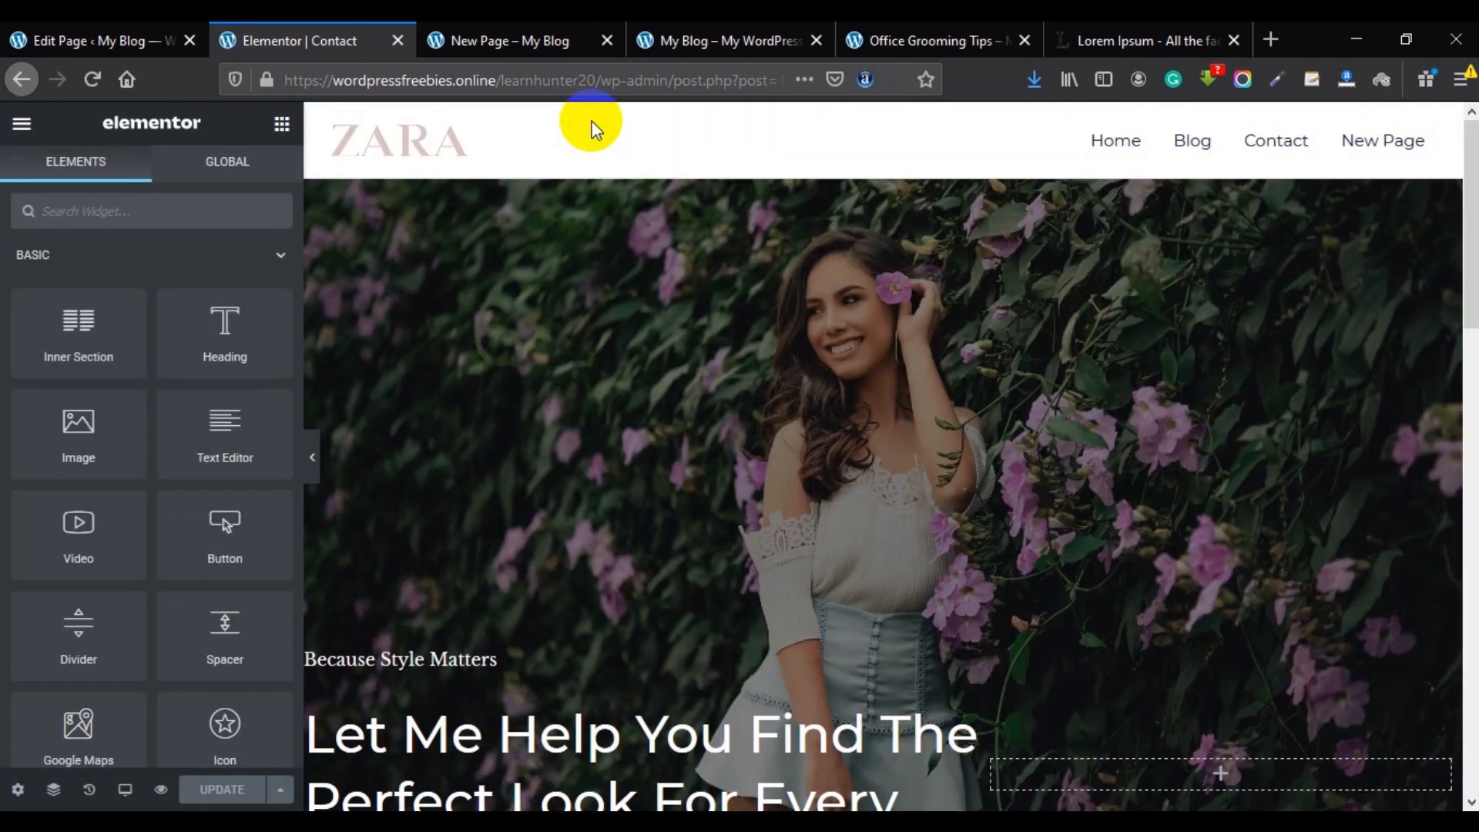
Replace the sample phone number in the phone Icon Box title with a real number.
scroll(957, 350, down, 5)
scroll(946, 440, down, 2)
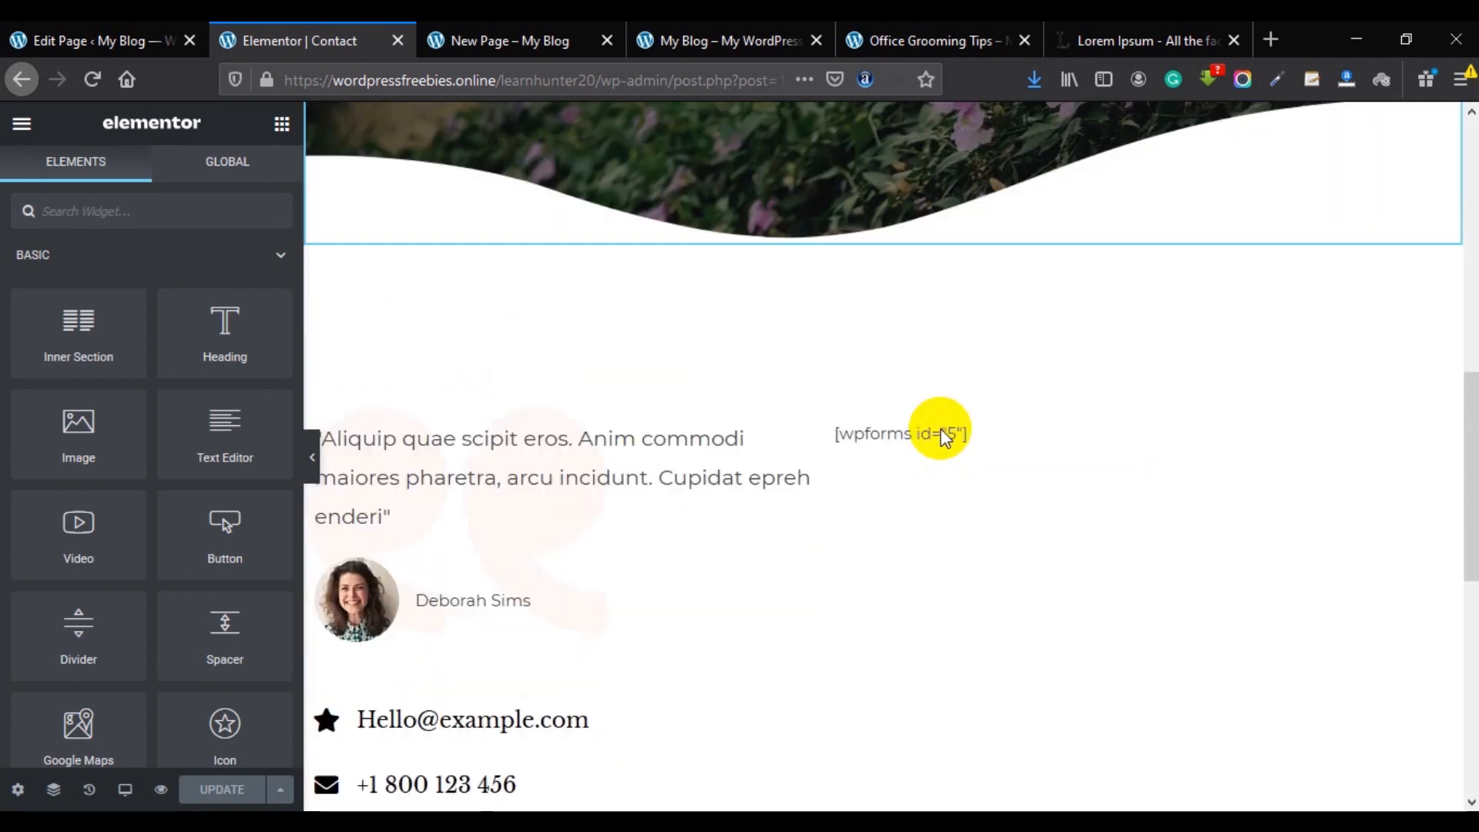
scroll(941, 428, down, 1)
click(423, 691)
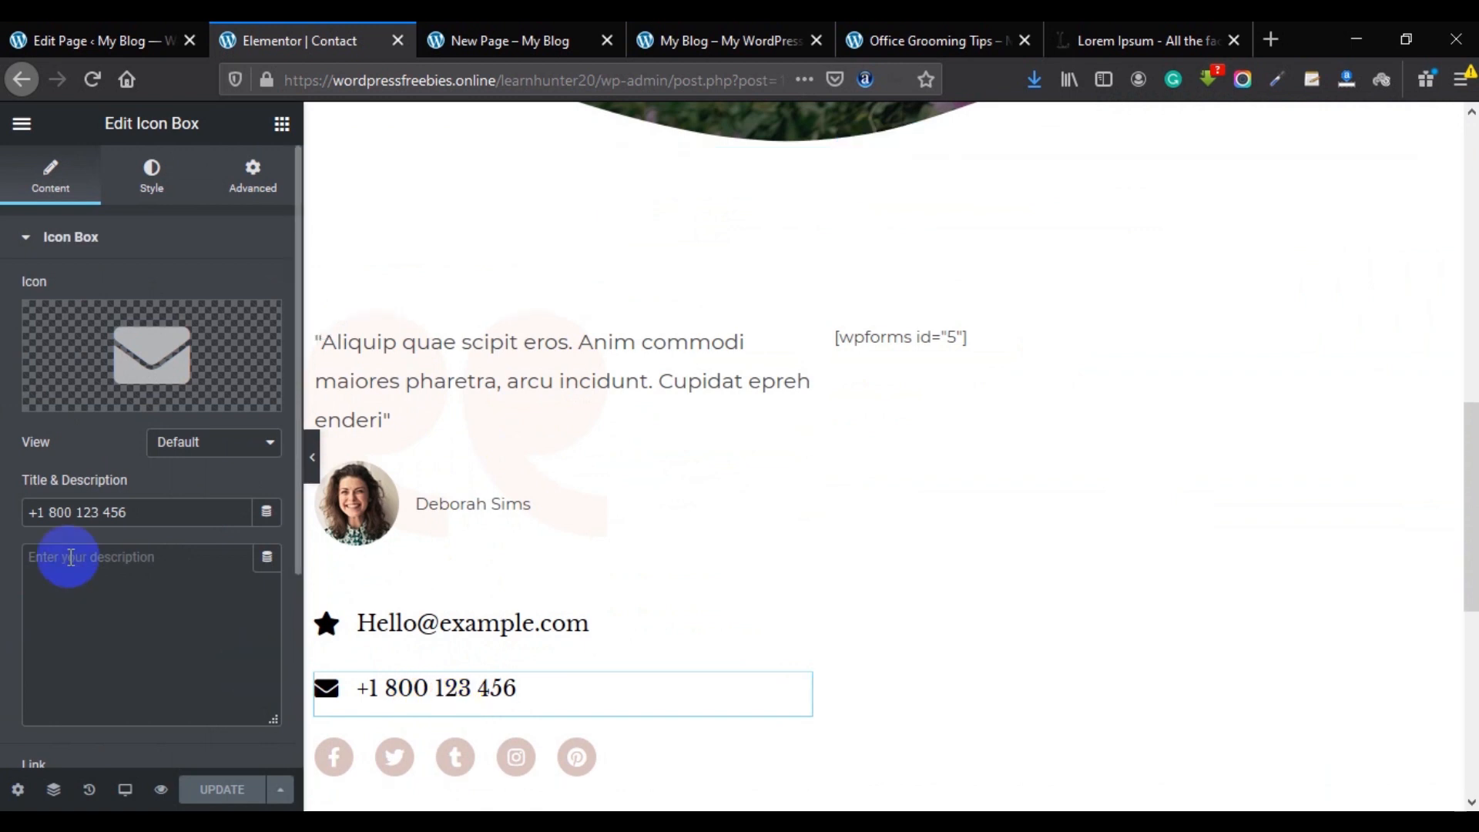
drag(195, 506, 40, 513)
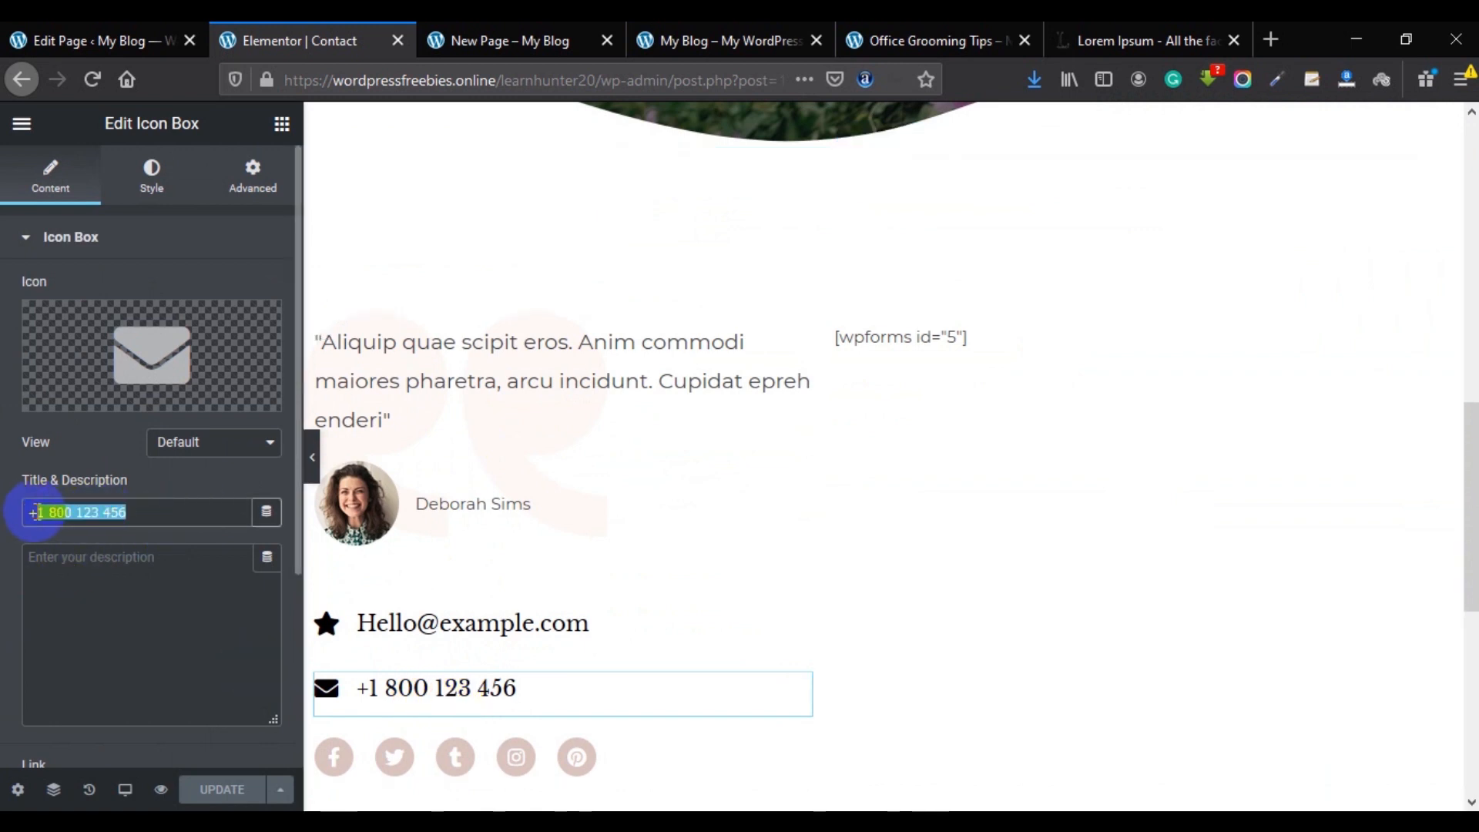
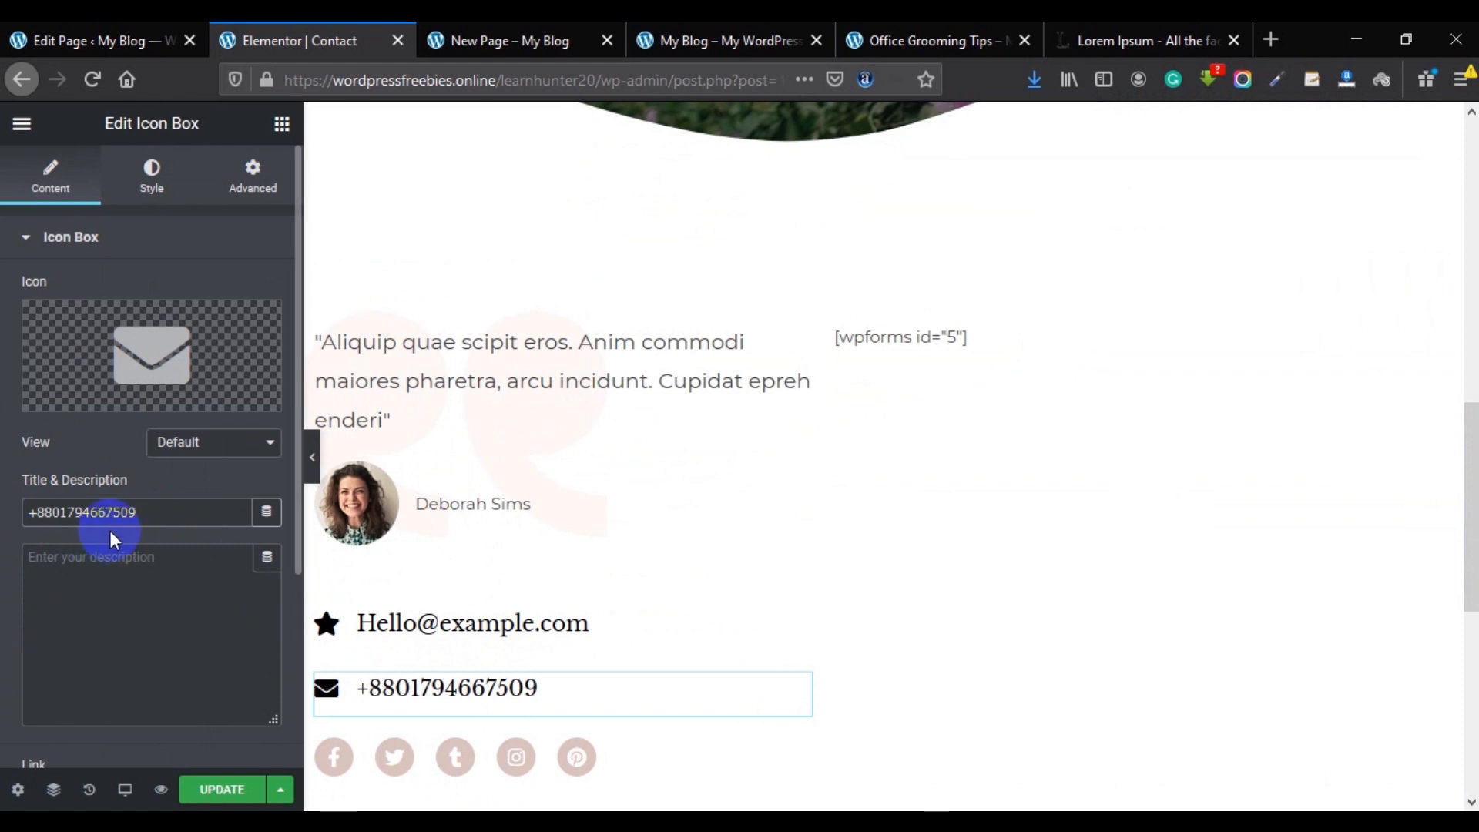
Replace the sample e-mail Icon Box title with a contact e-mail address and update the page.
click(531, 628)
drag(182, 515, 24, 514)
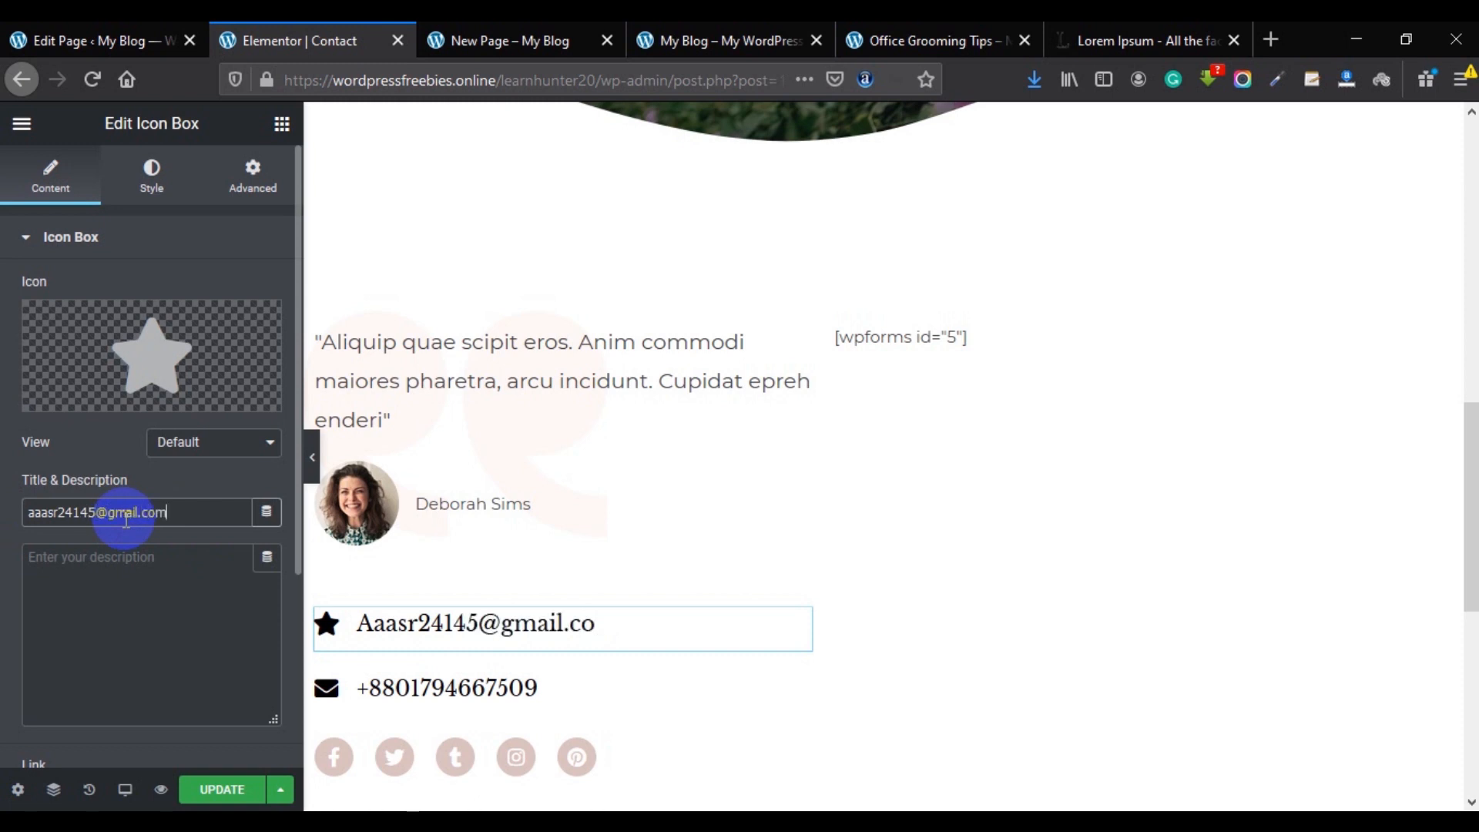
click(365, 510)
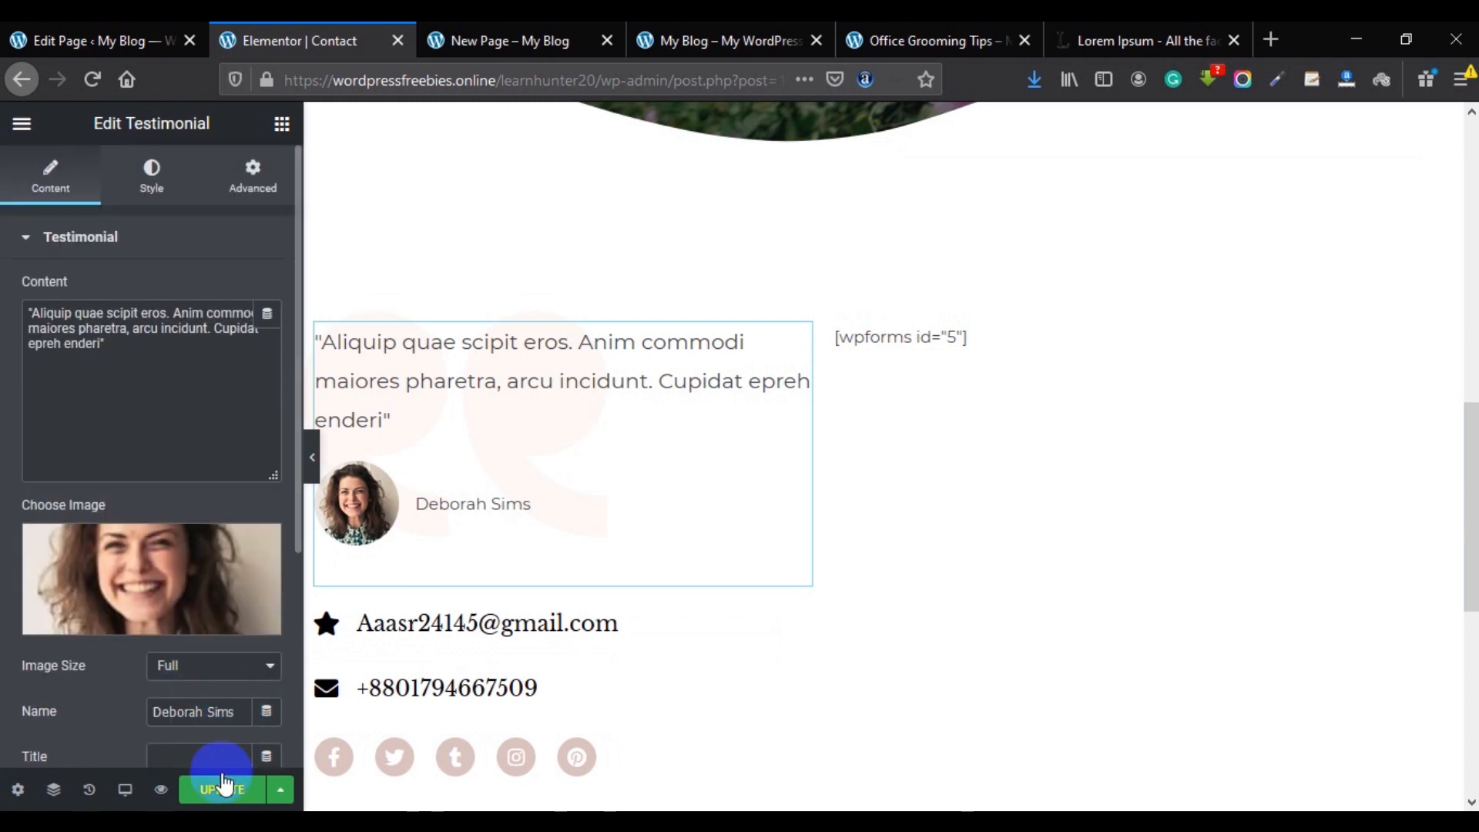
click(222, 787)
scroll(562, 604, up, 10)
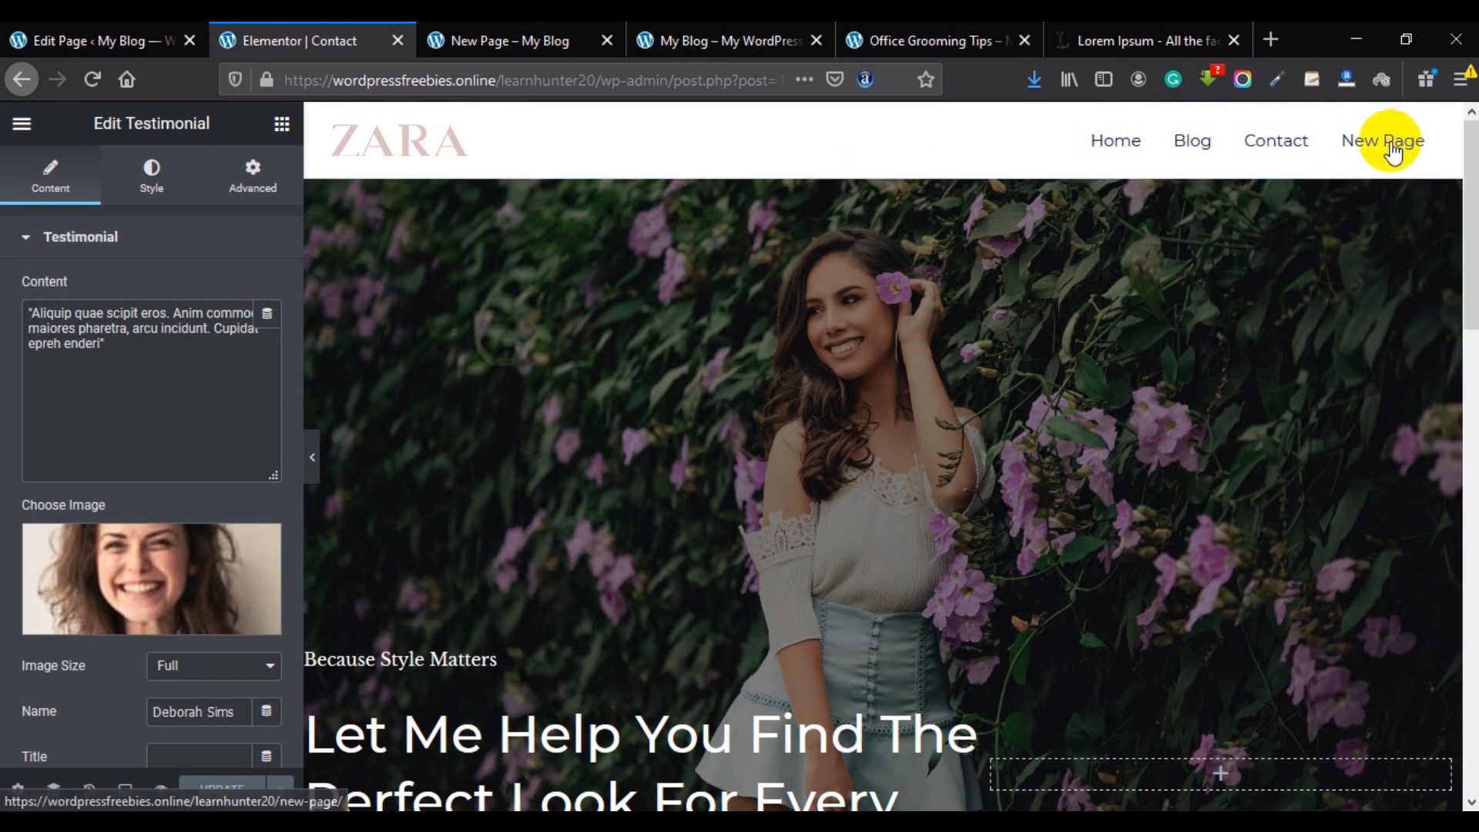
Exit Elementor to the dashboard and view the live Home page in the New Page tab.
click(21, 123)
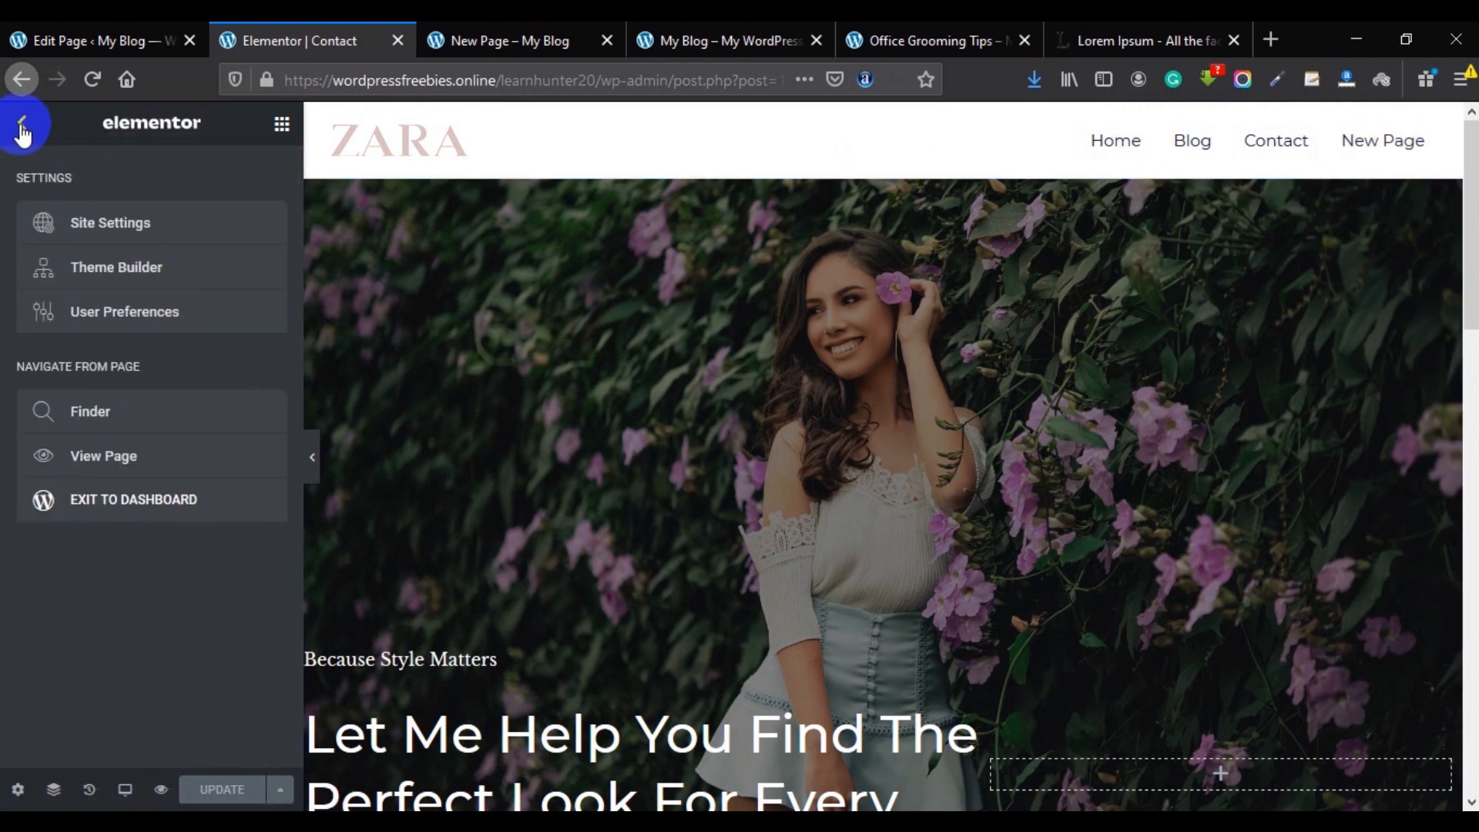
click(117, 504)
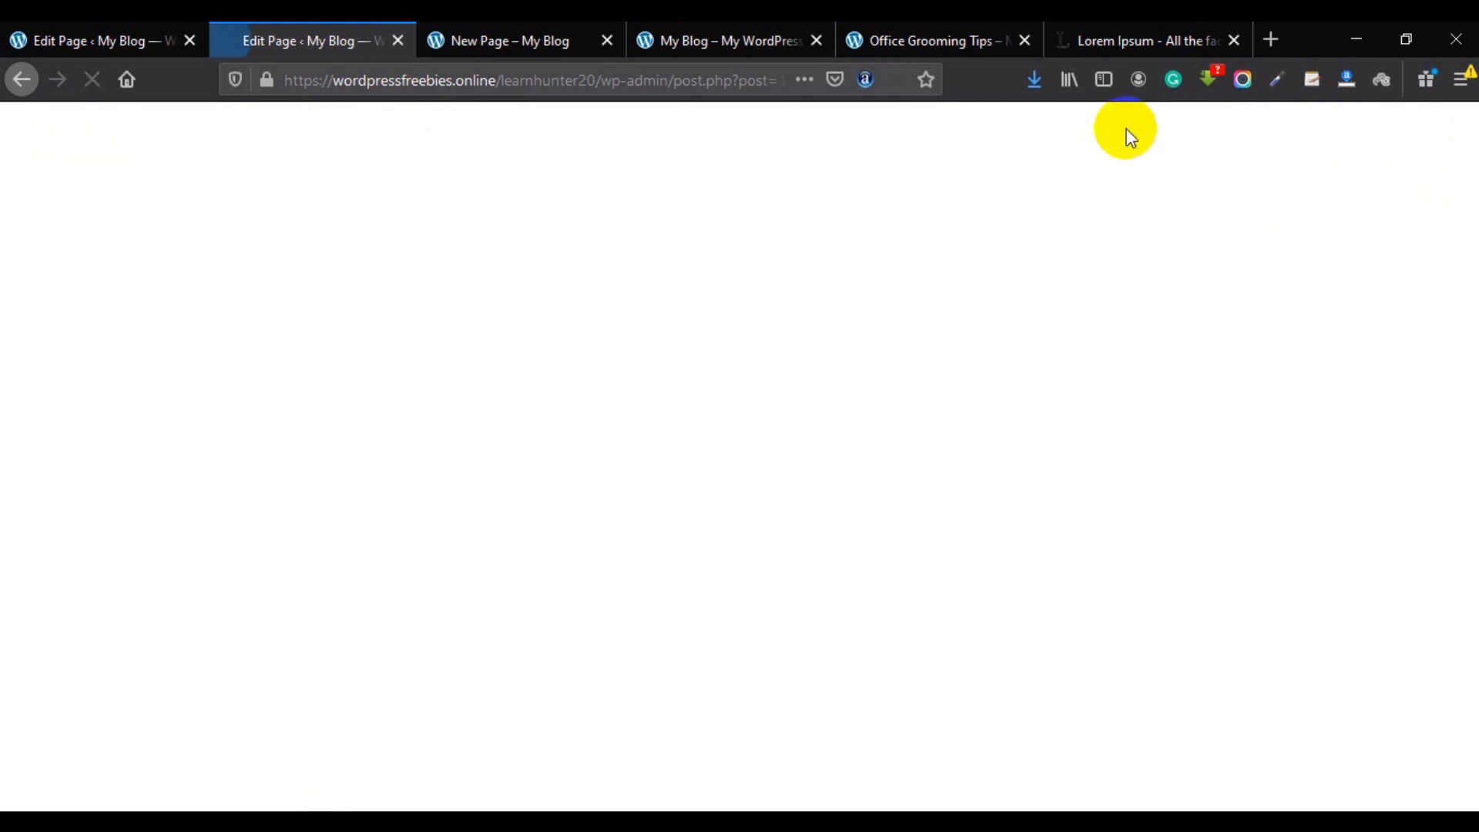
click(590, 40)
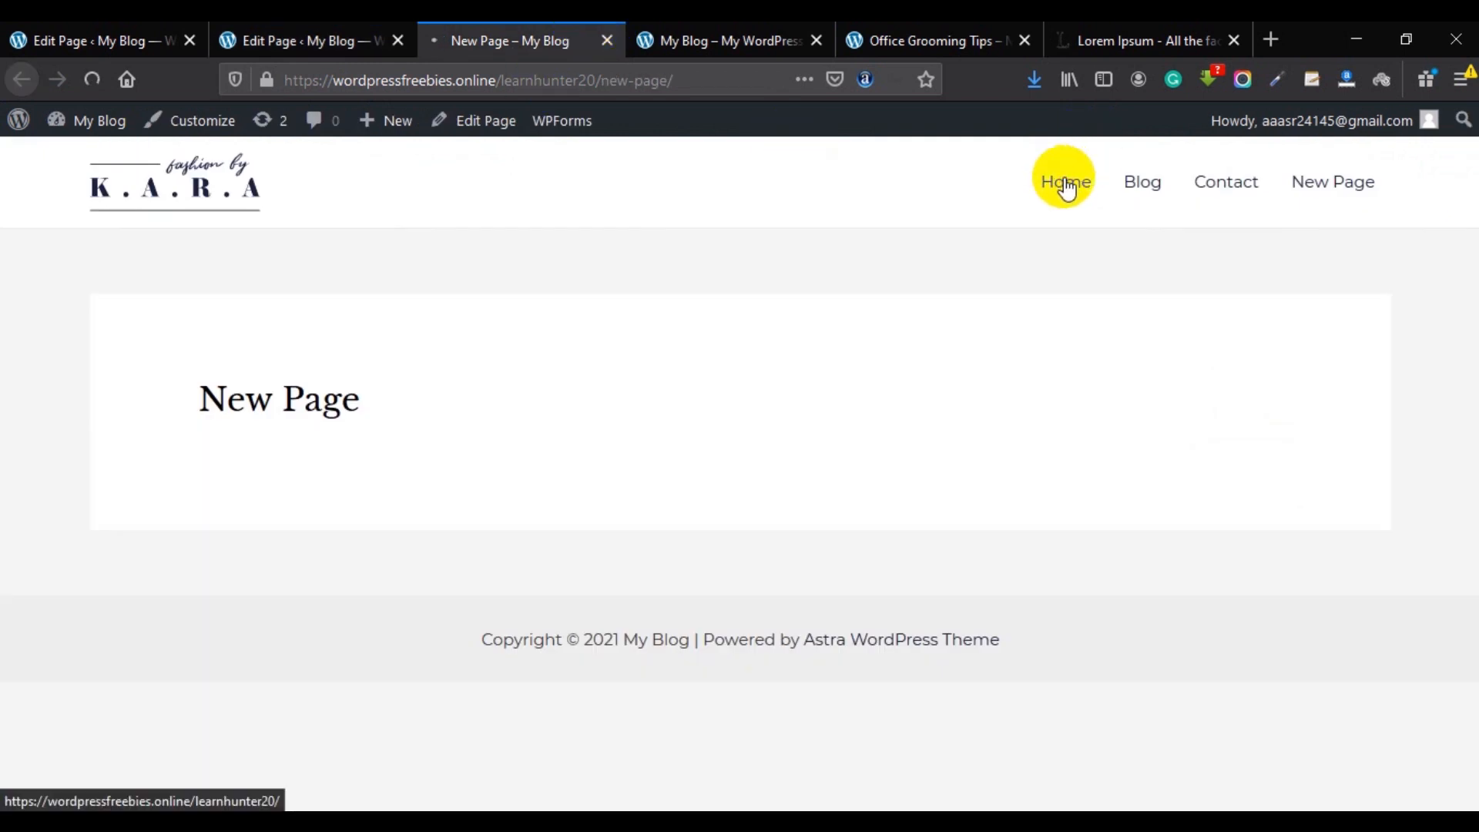
scroll(1001, 321, down, 15)
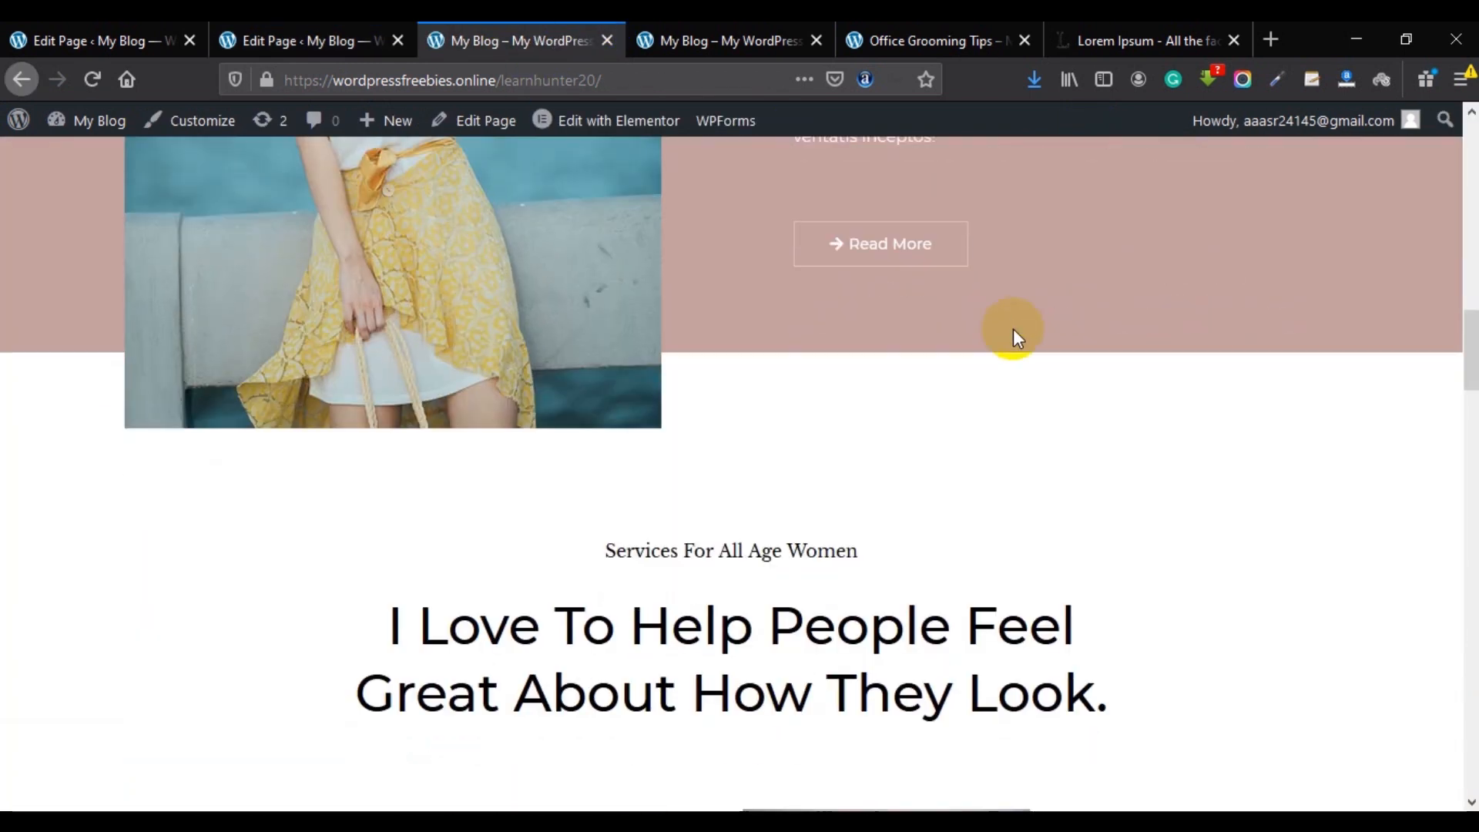
scroll(924, 316, up, 15)
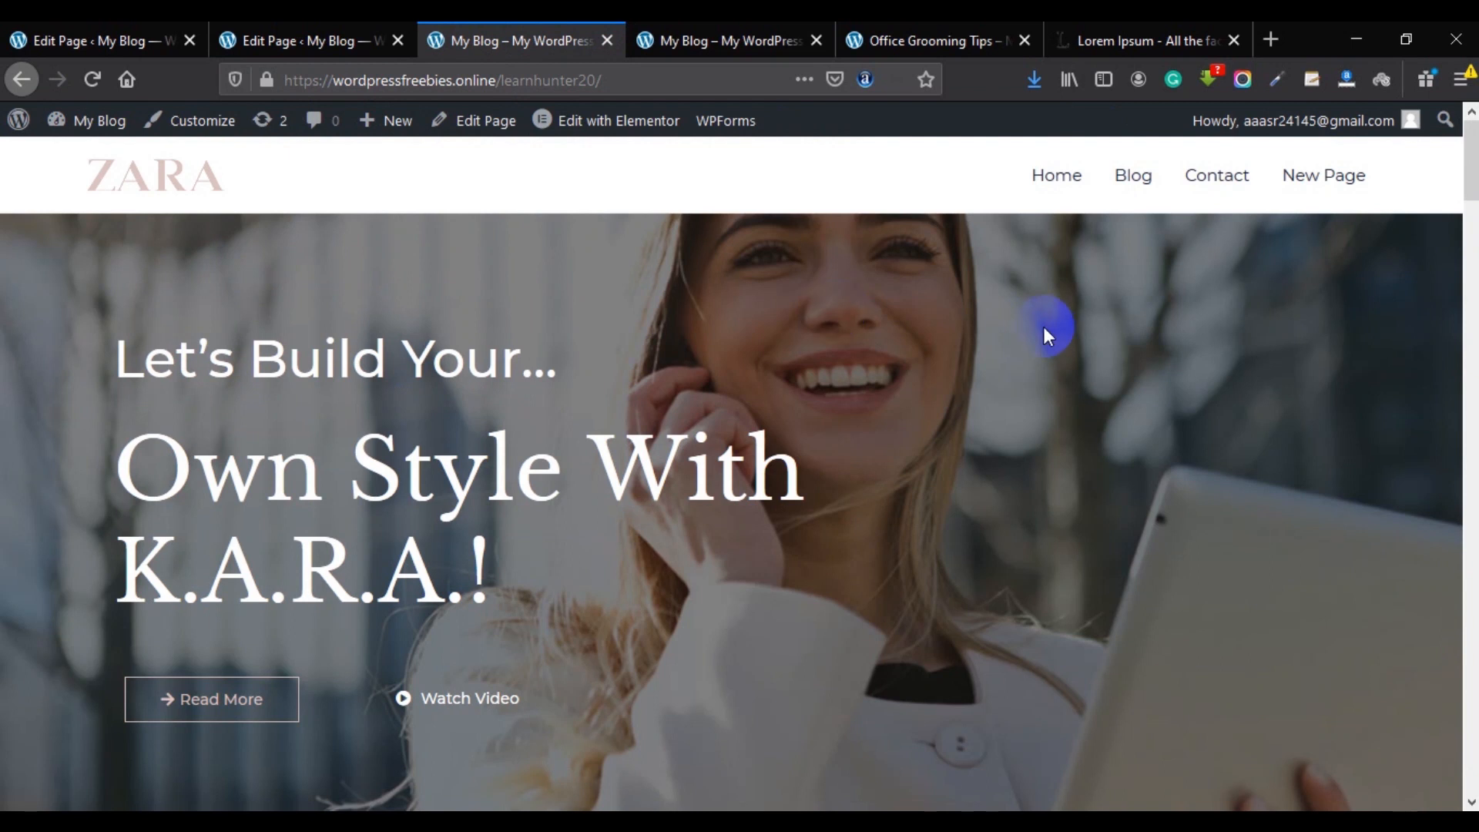